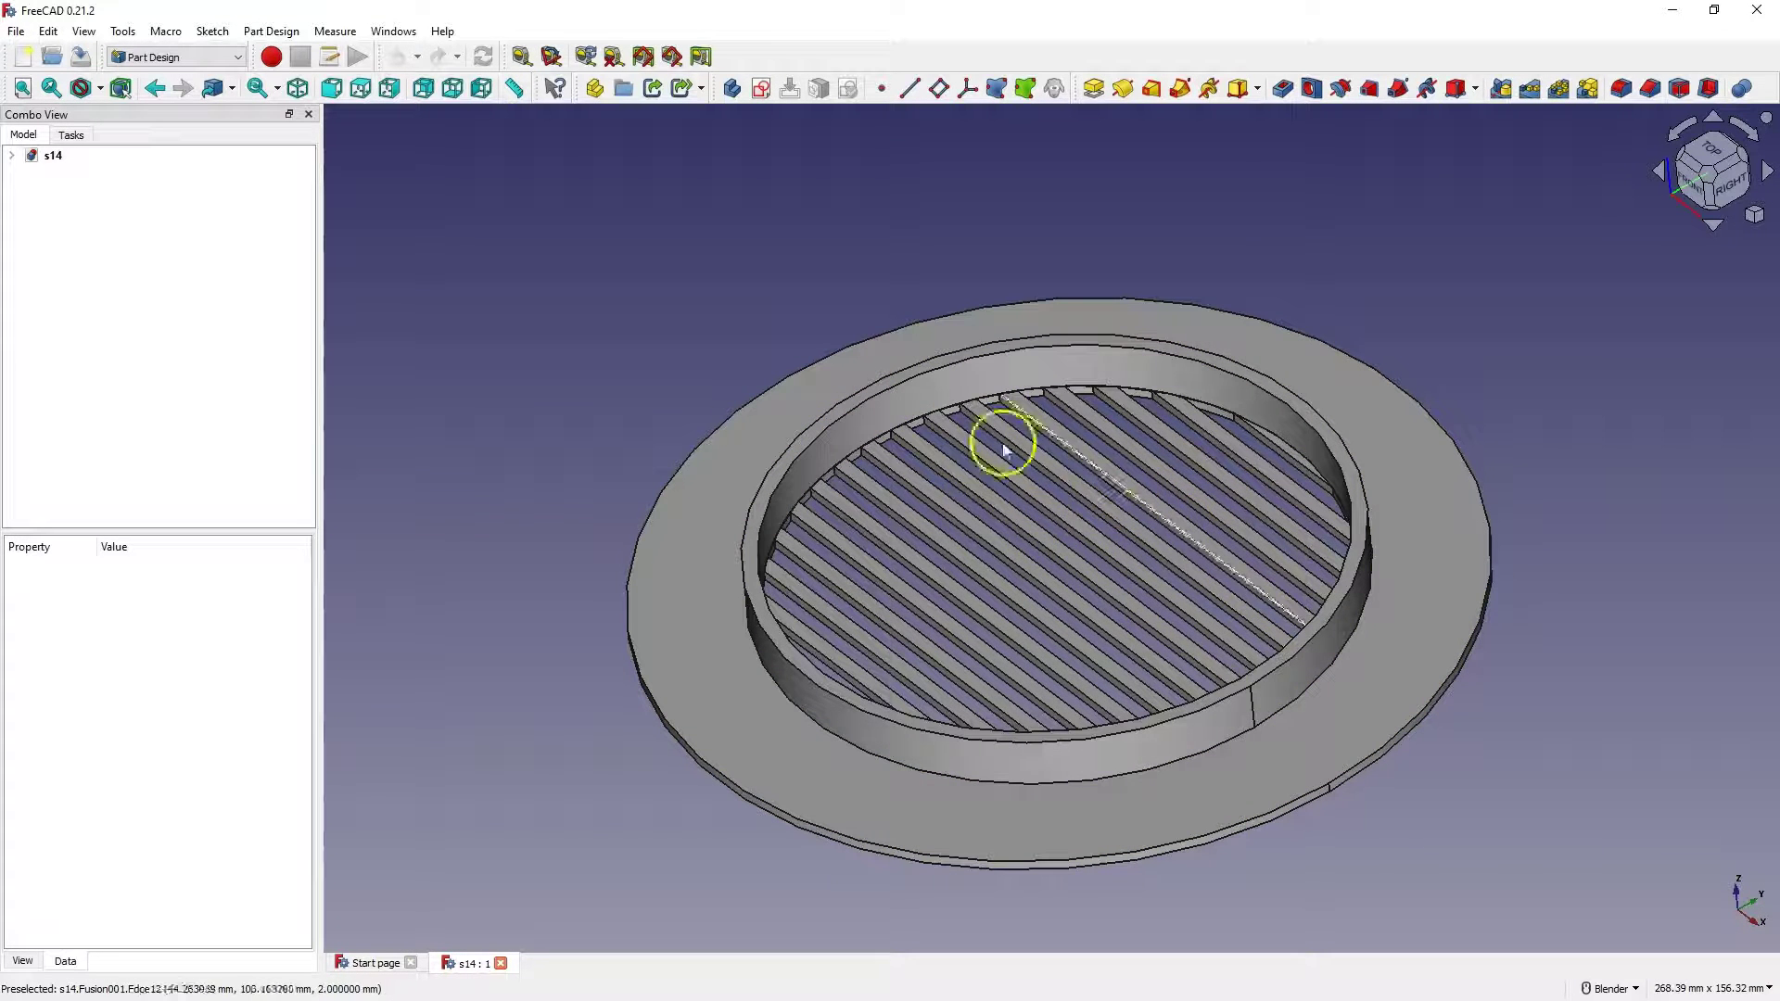
Create a new document with an XY-plane sketch and draw a rectangle from the origin.
click(34, 63)
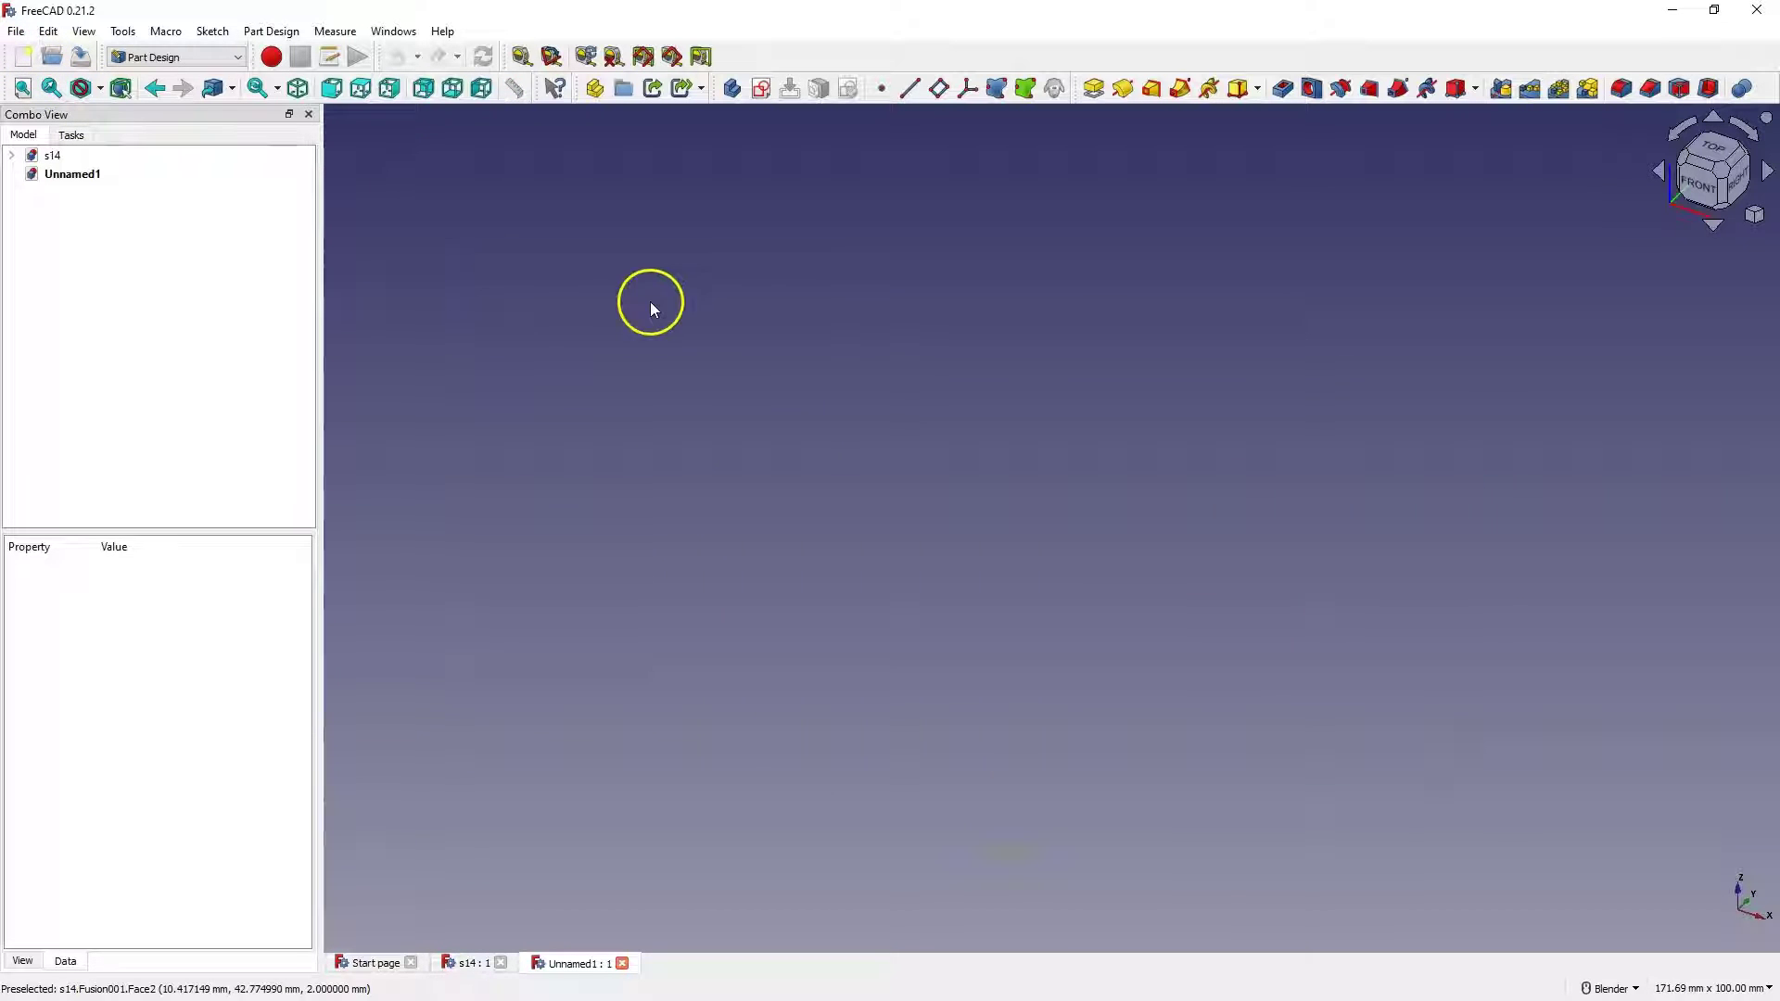
click(761, 90)
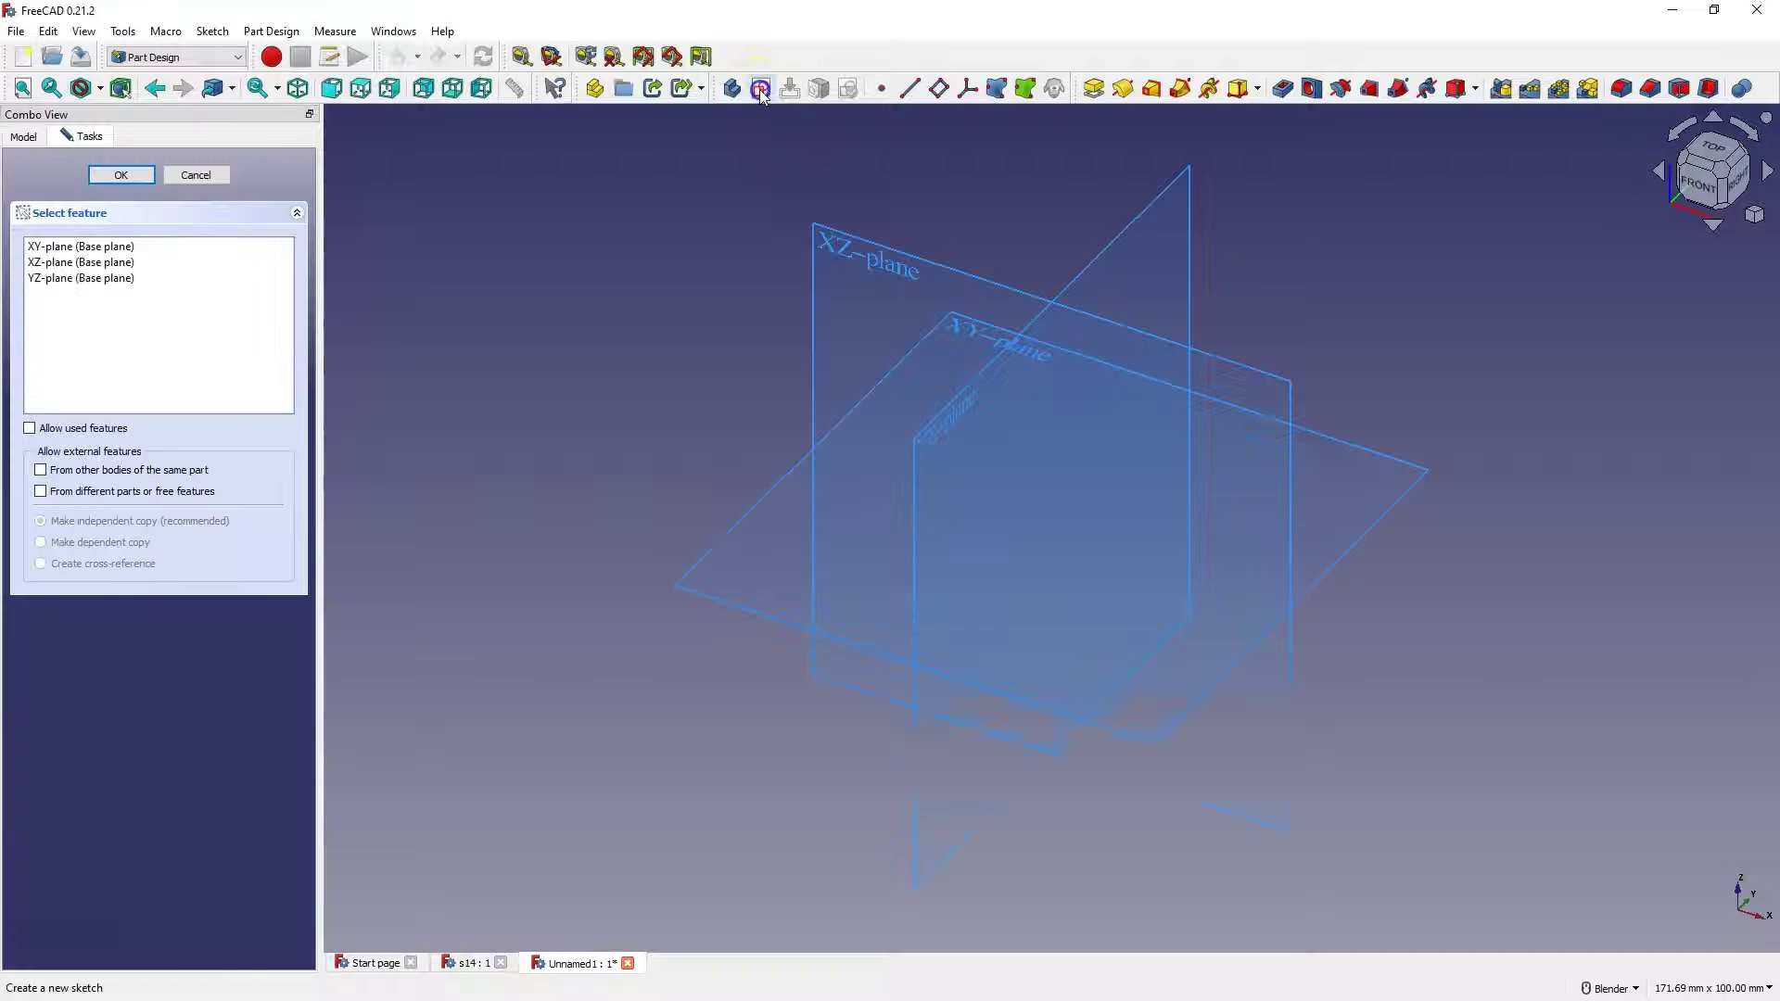
click(968, 327)
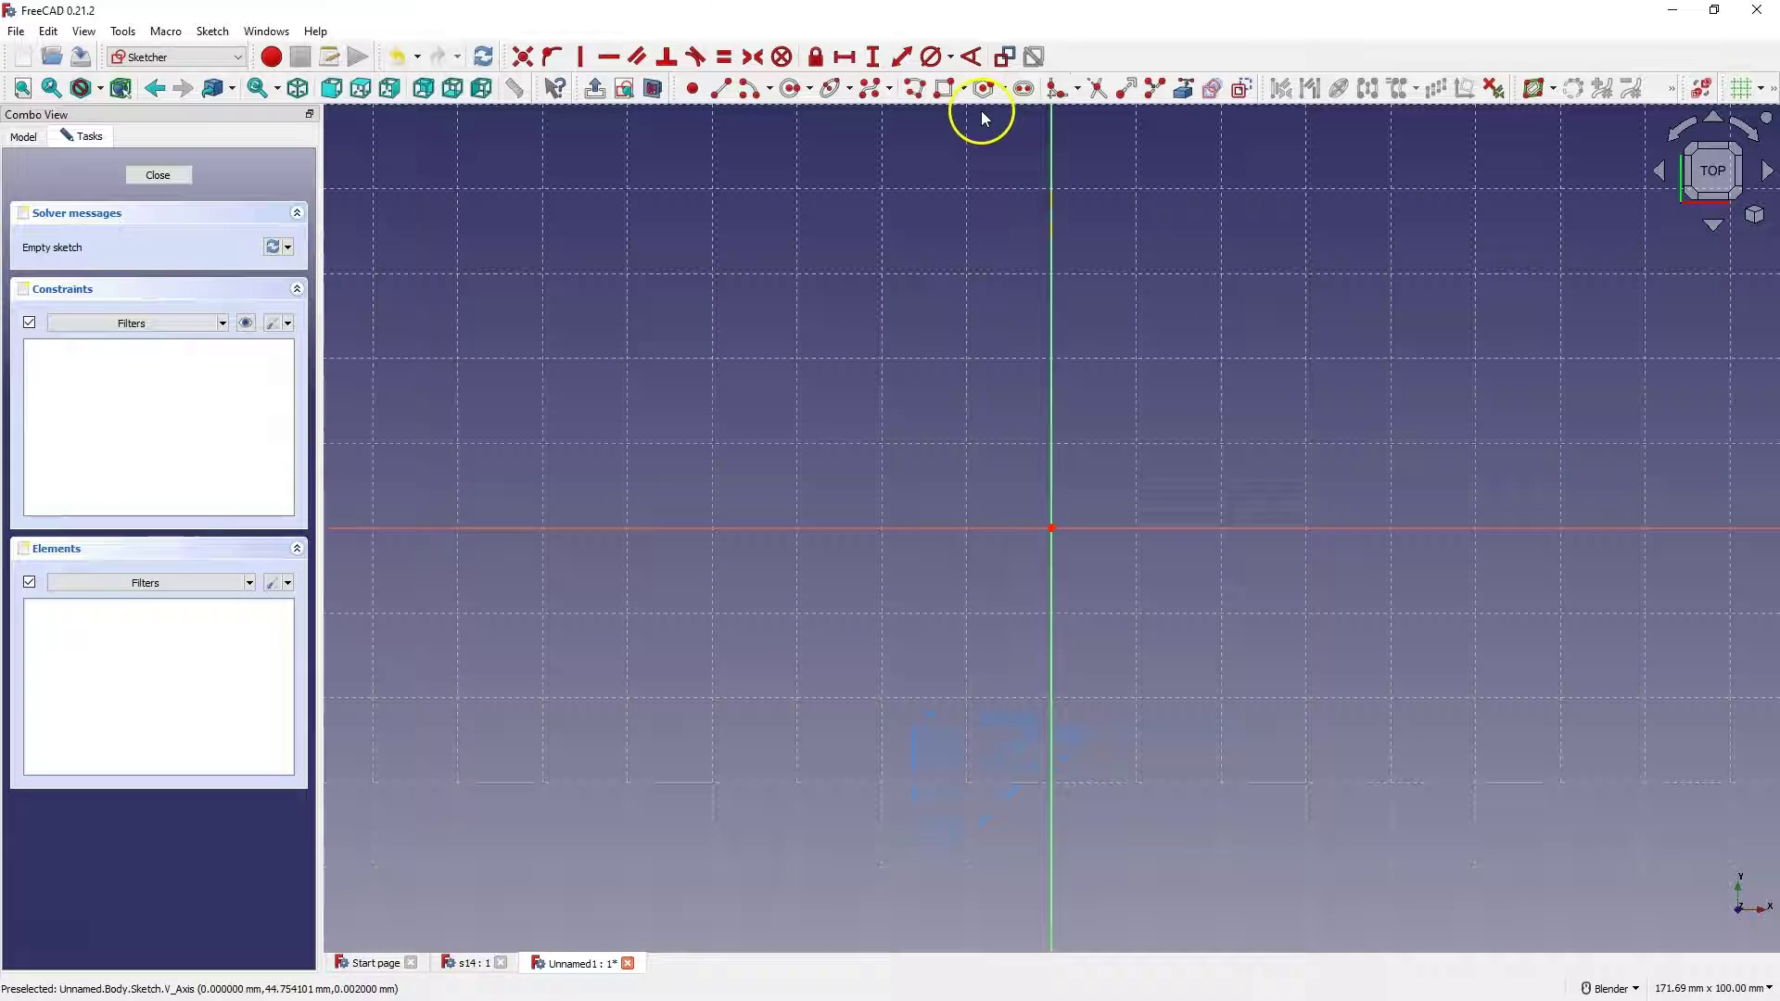
click(944, 89)
click(1052, 527)
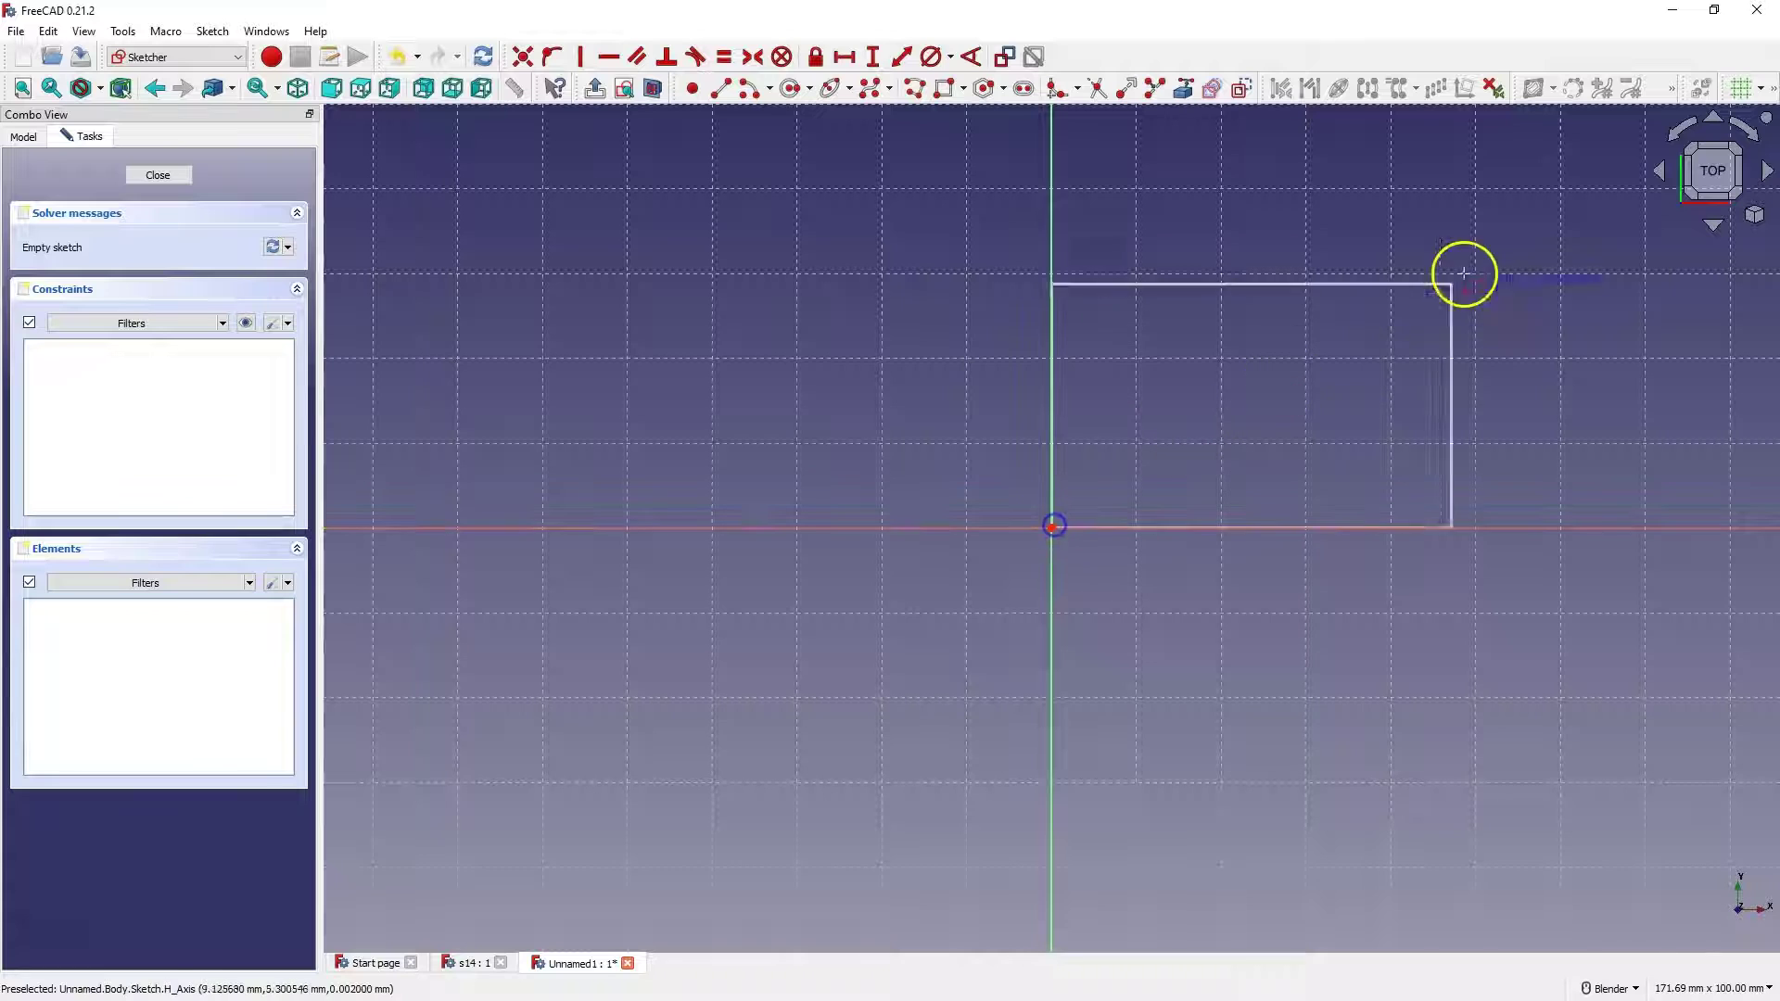
click(1583, 149)
scroll(1037, 397, down, 4)
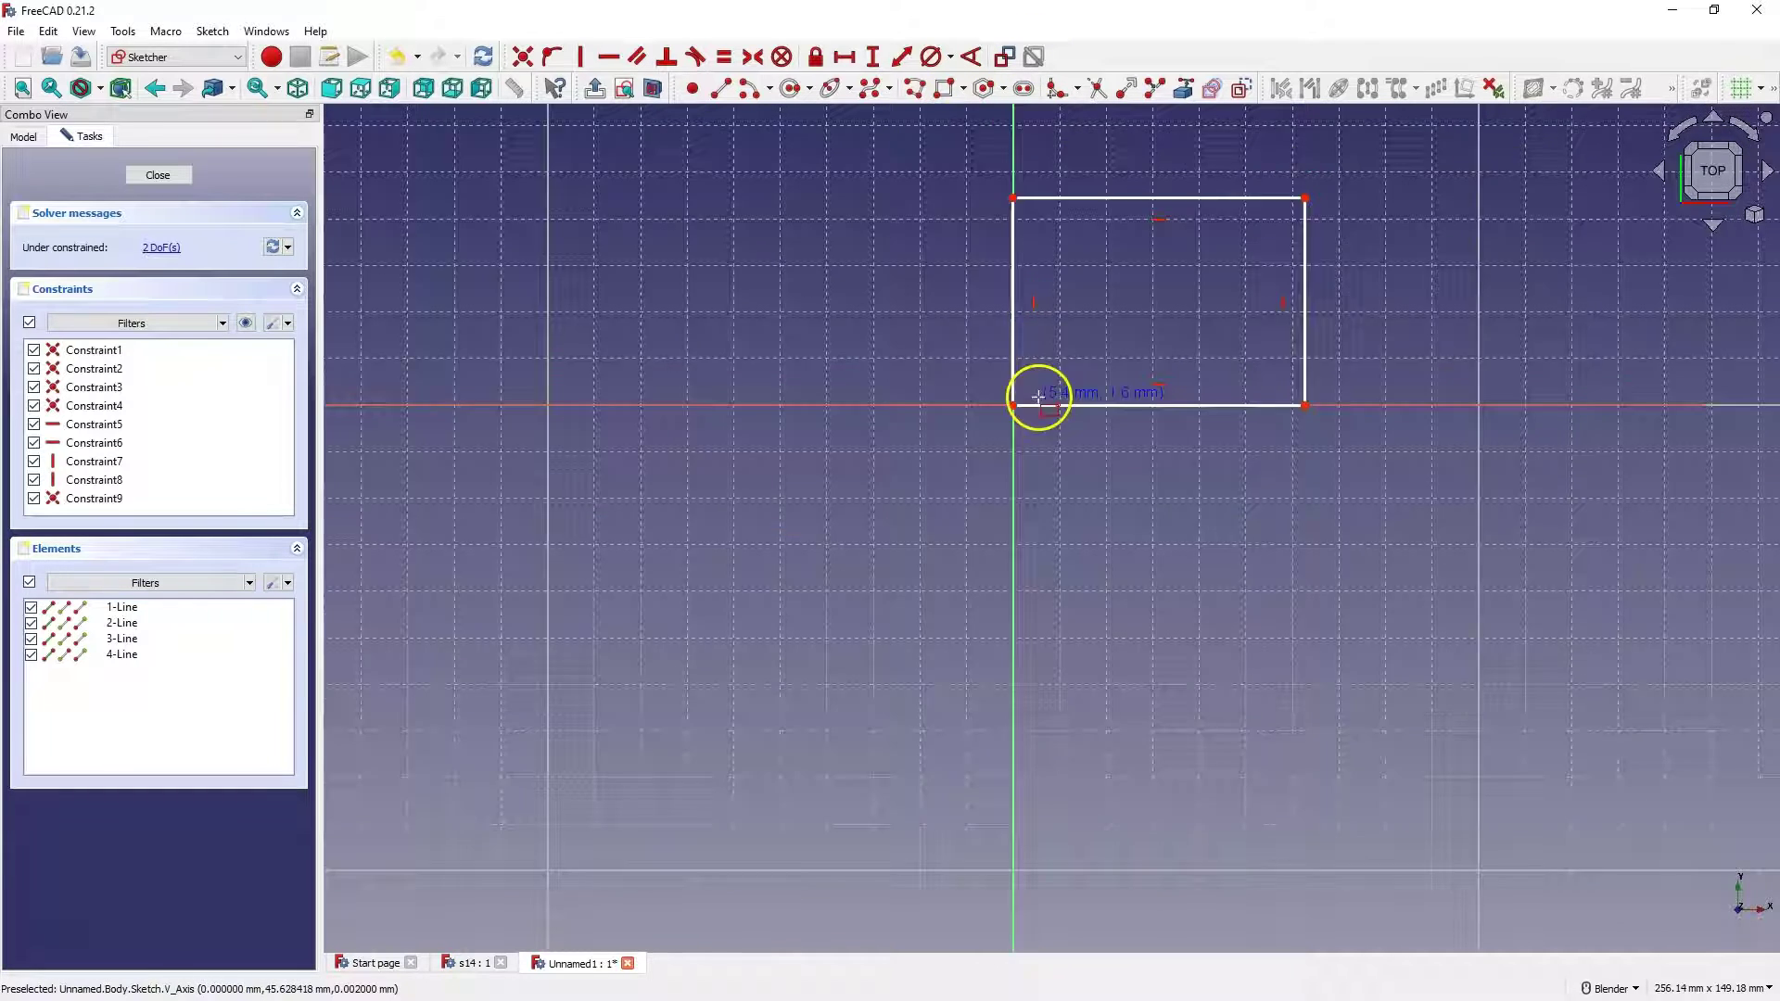
scroll(1108, 238, up, 4)
Constrain the rectangle's bottom and left edges to 160 mm.
click(906, 59)
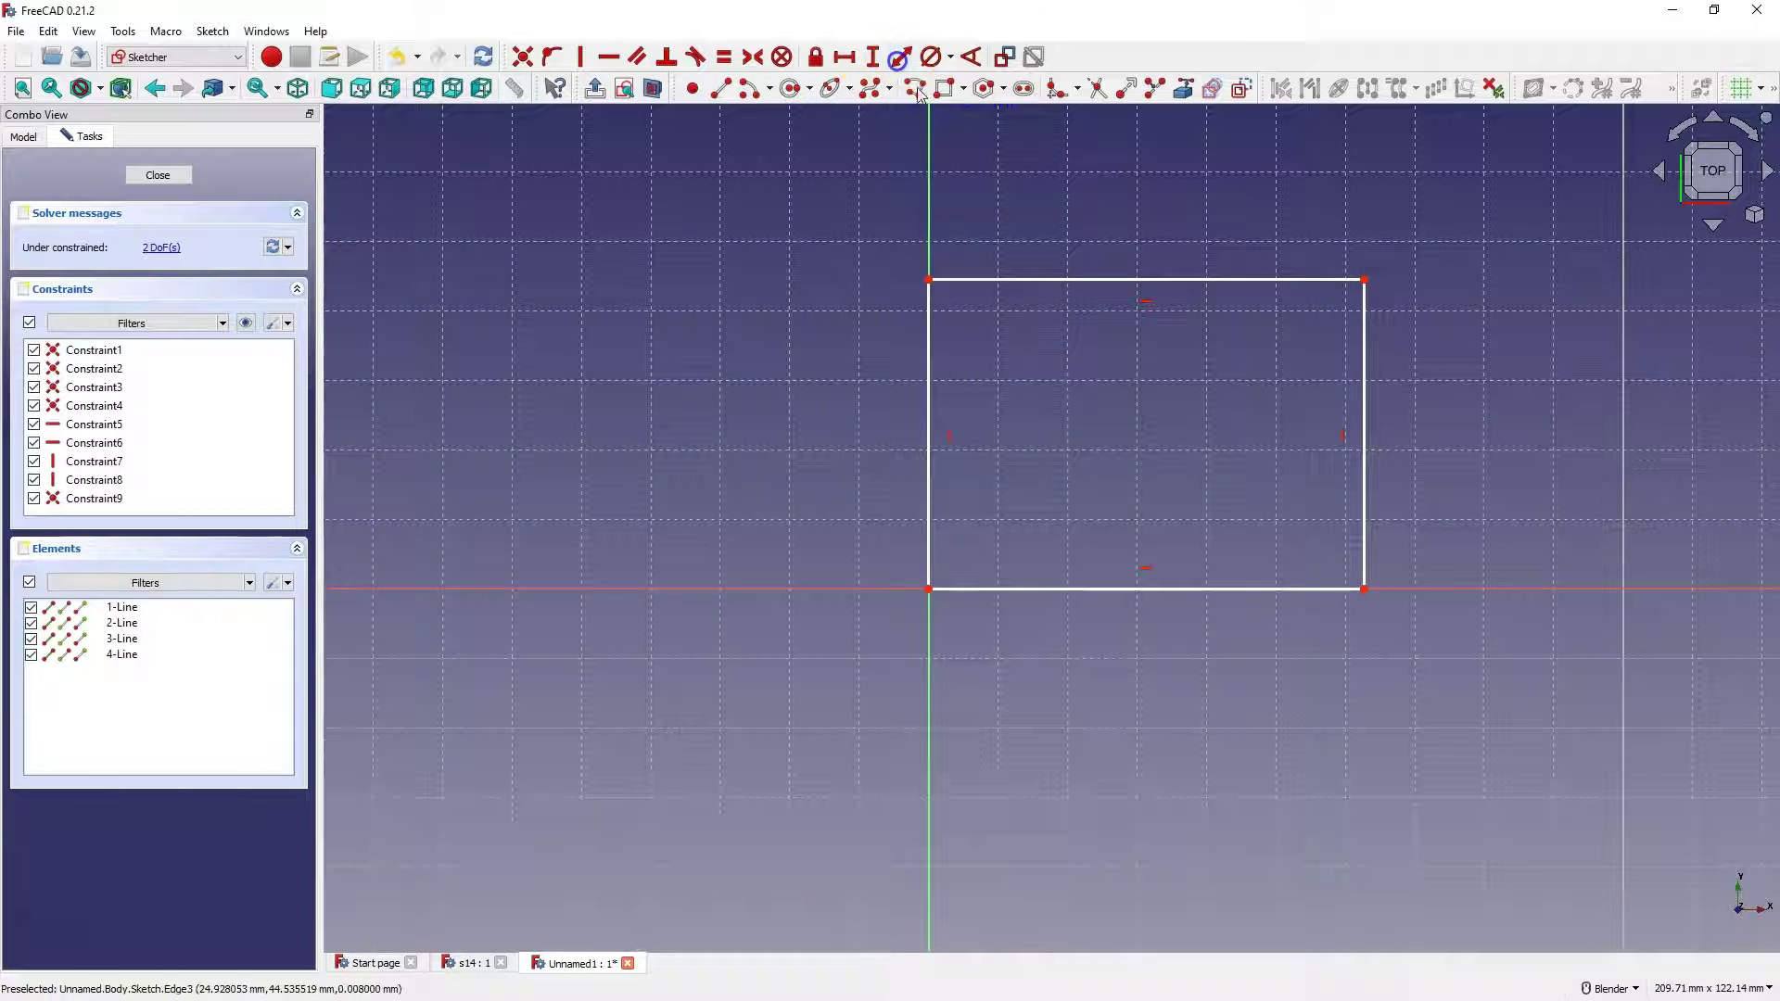
click(1184, 587)
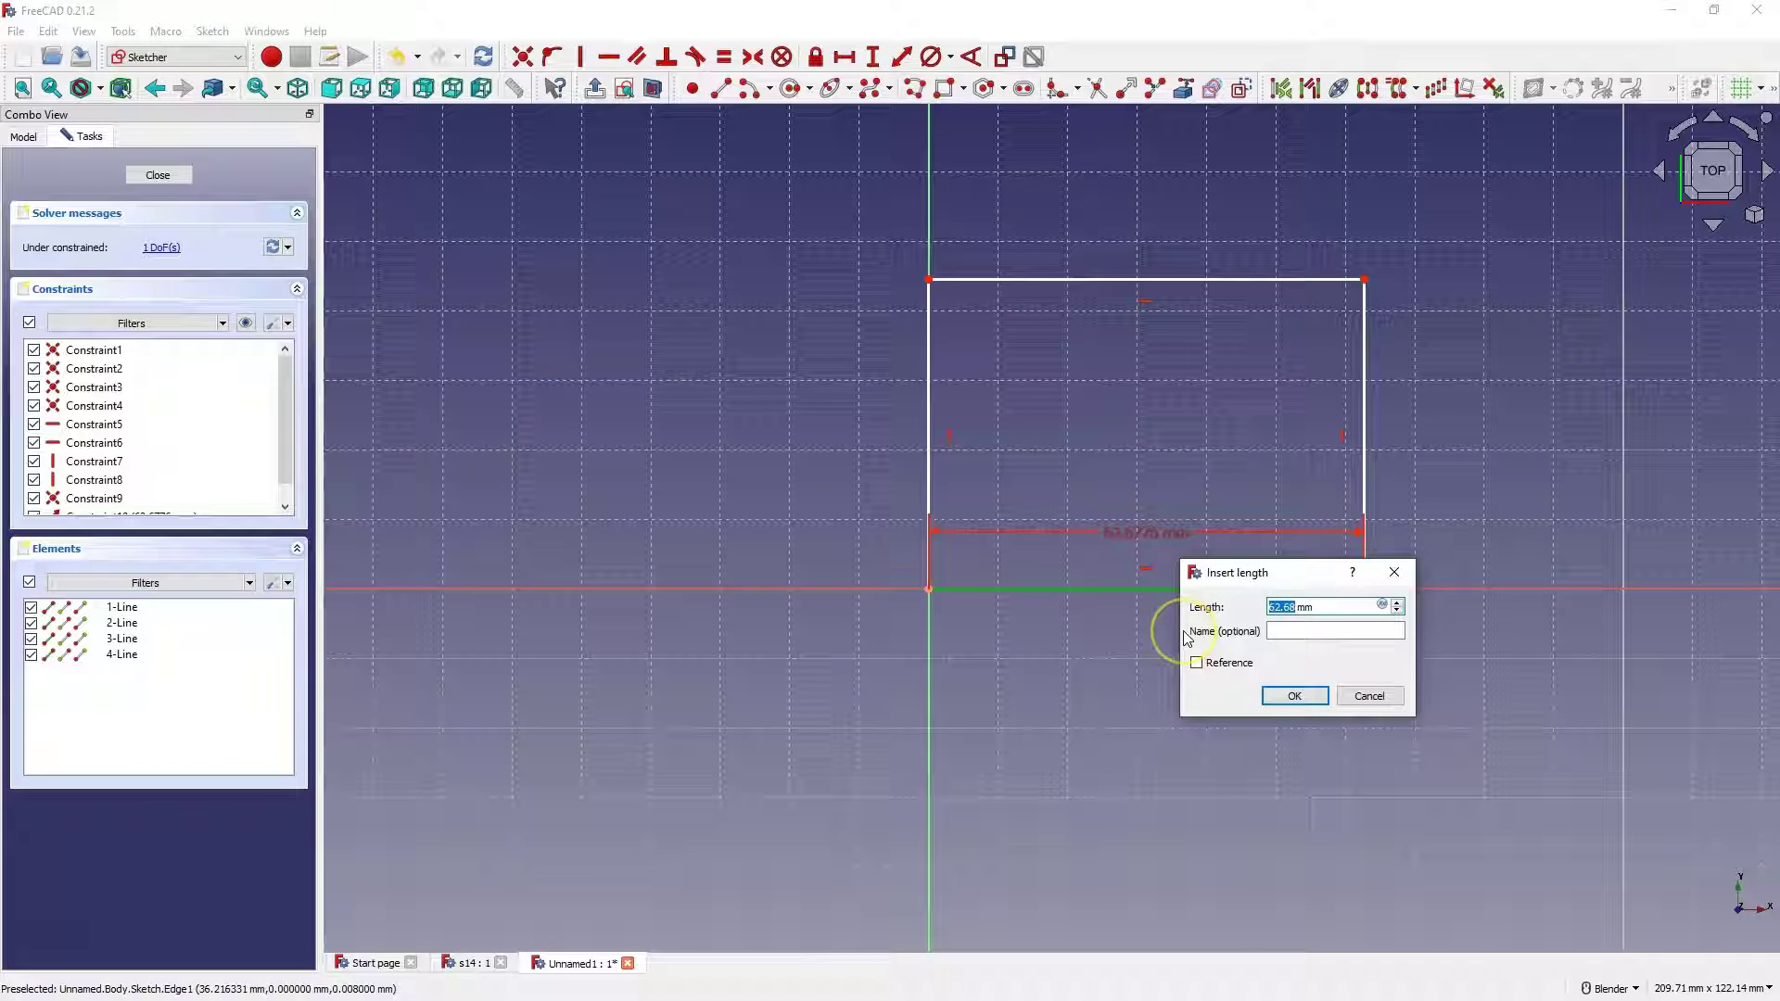
key(Return)
click(929, 406)
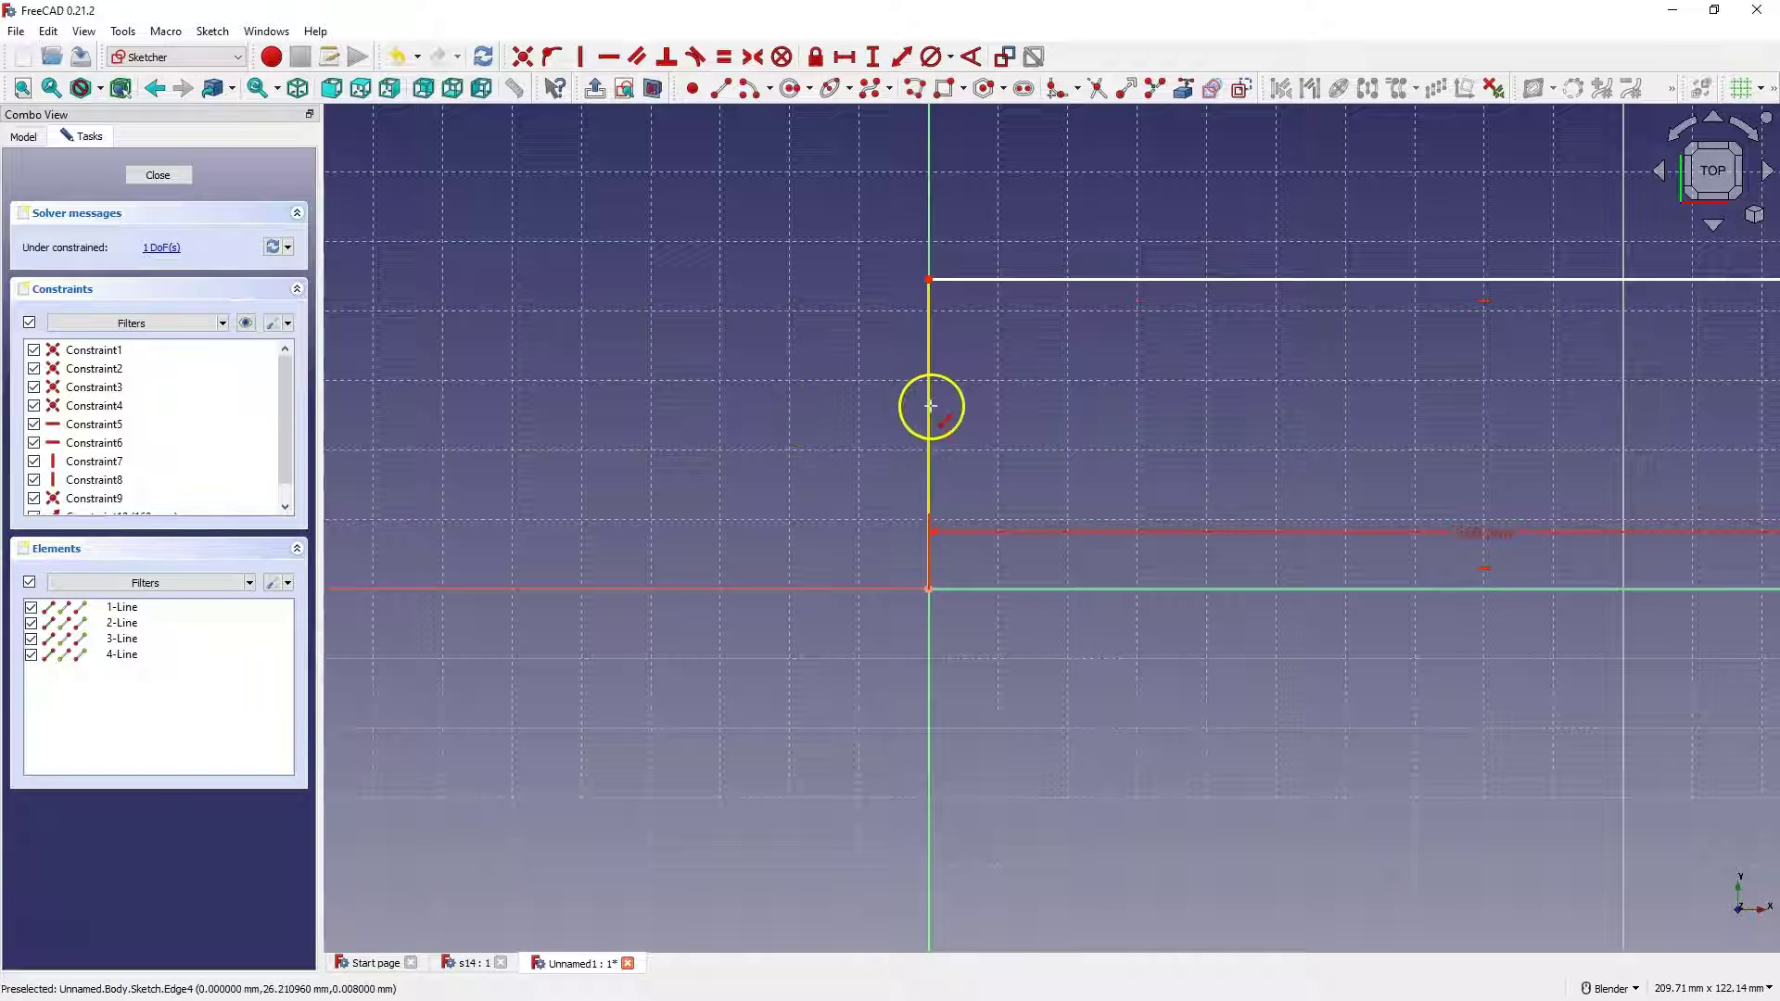
text(80)
key(Return)
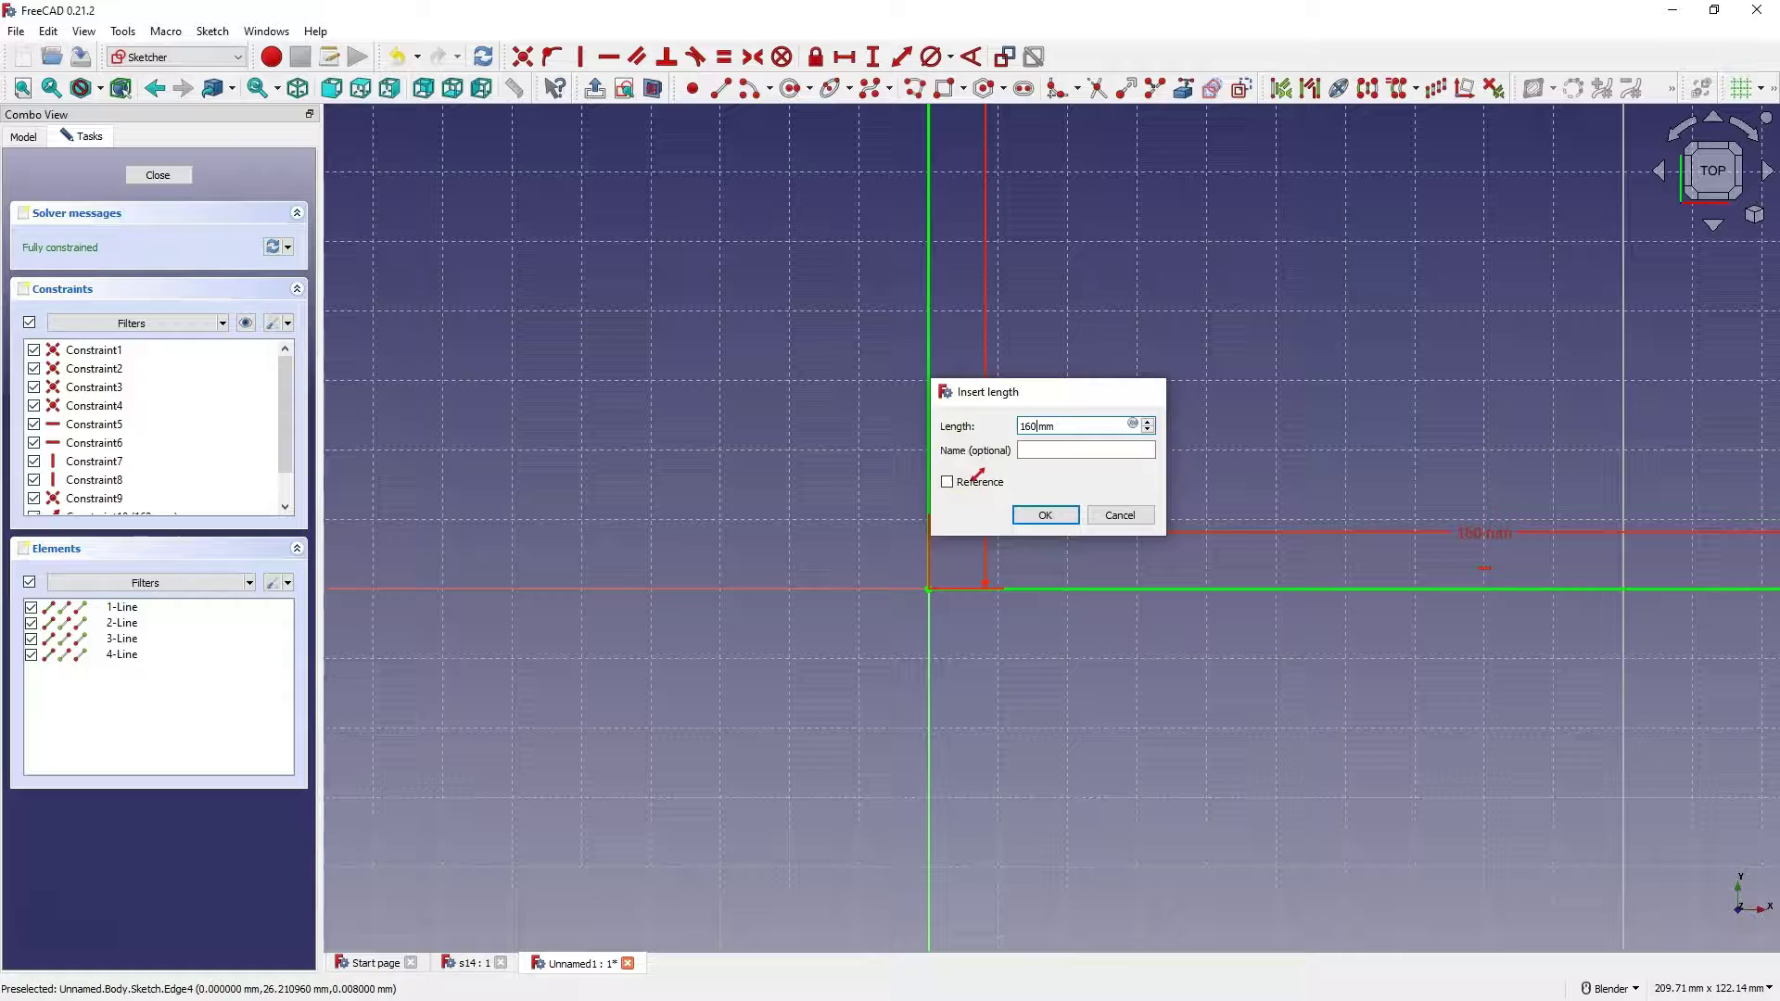
Fit the square in view and close the sketch.
key(v)
key(f)
click(159, 174)
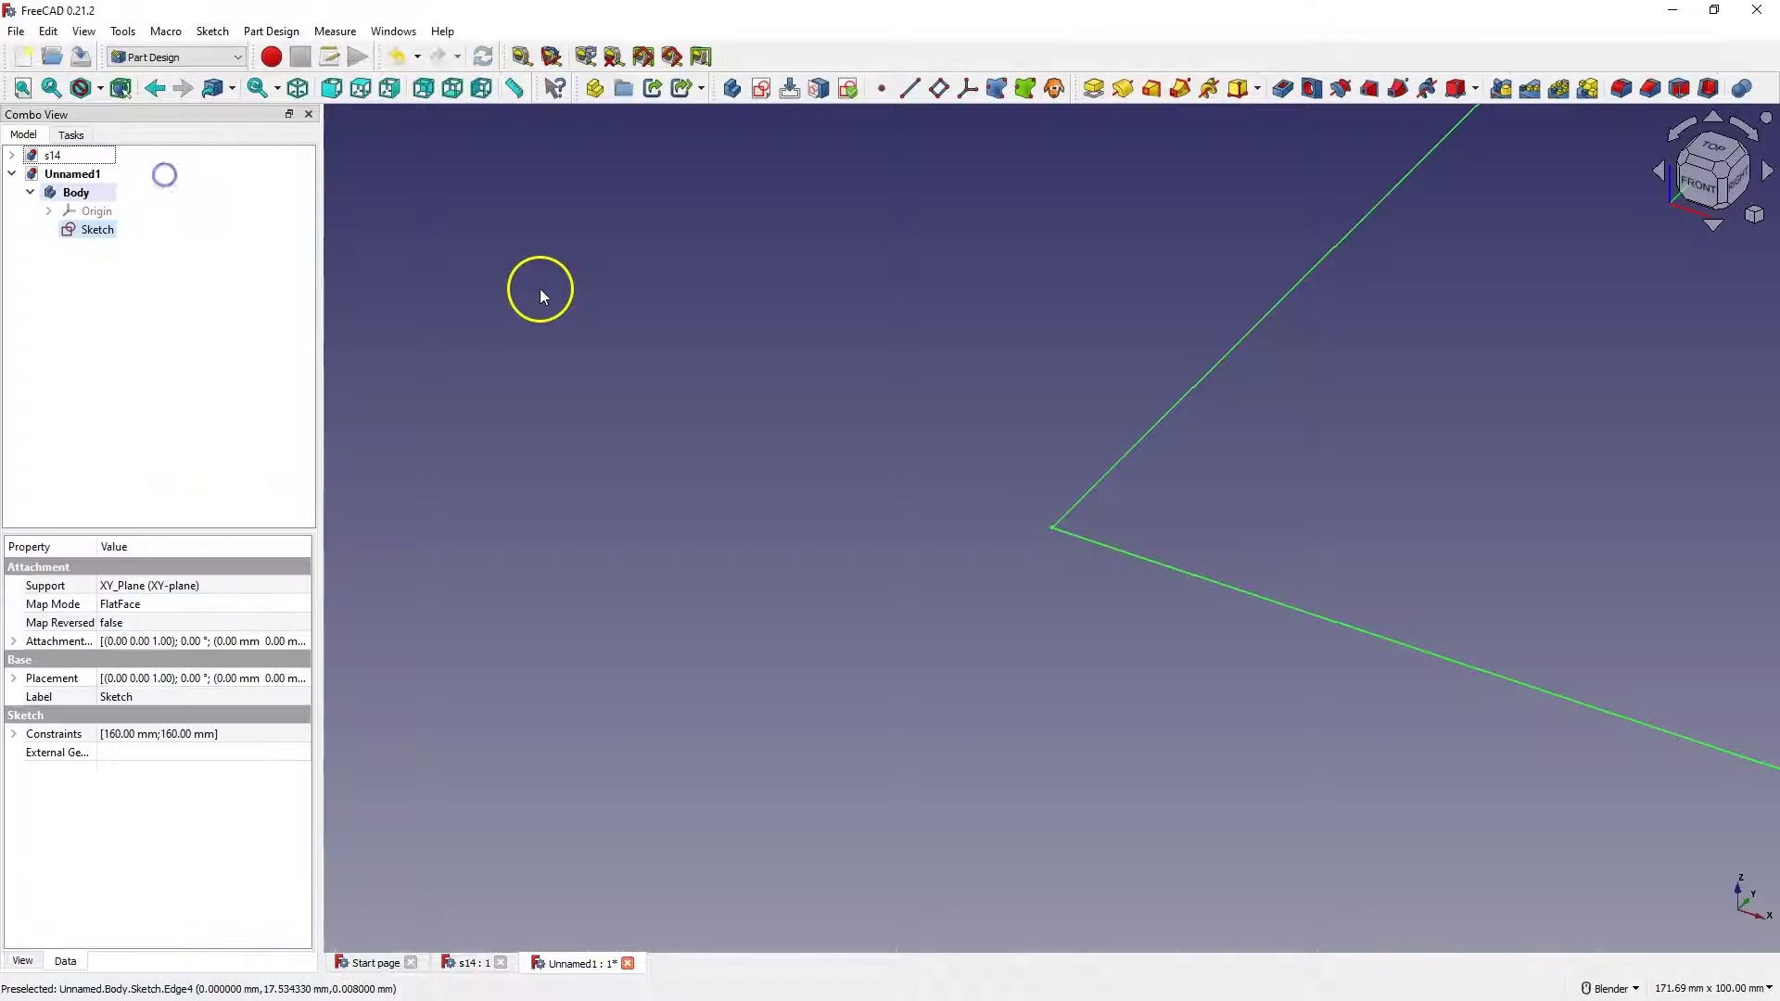
scroll(769, 427, down, 3)
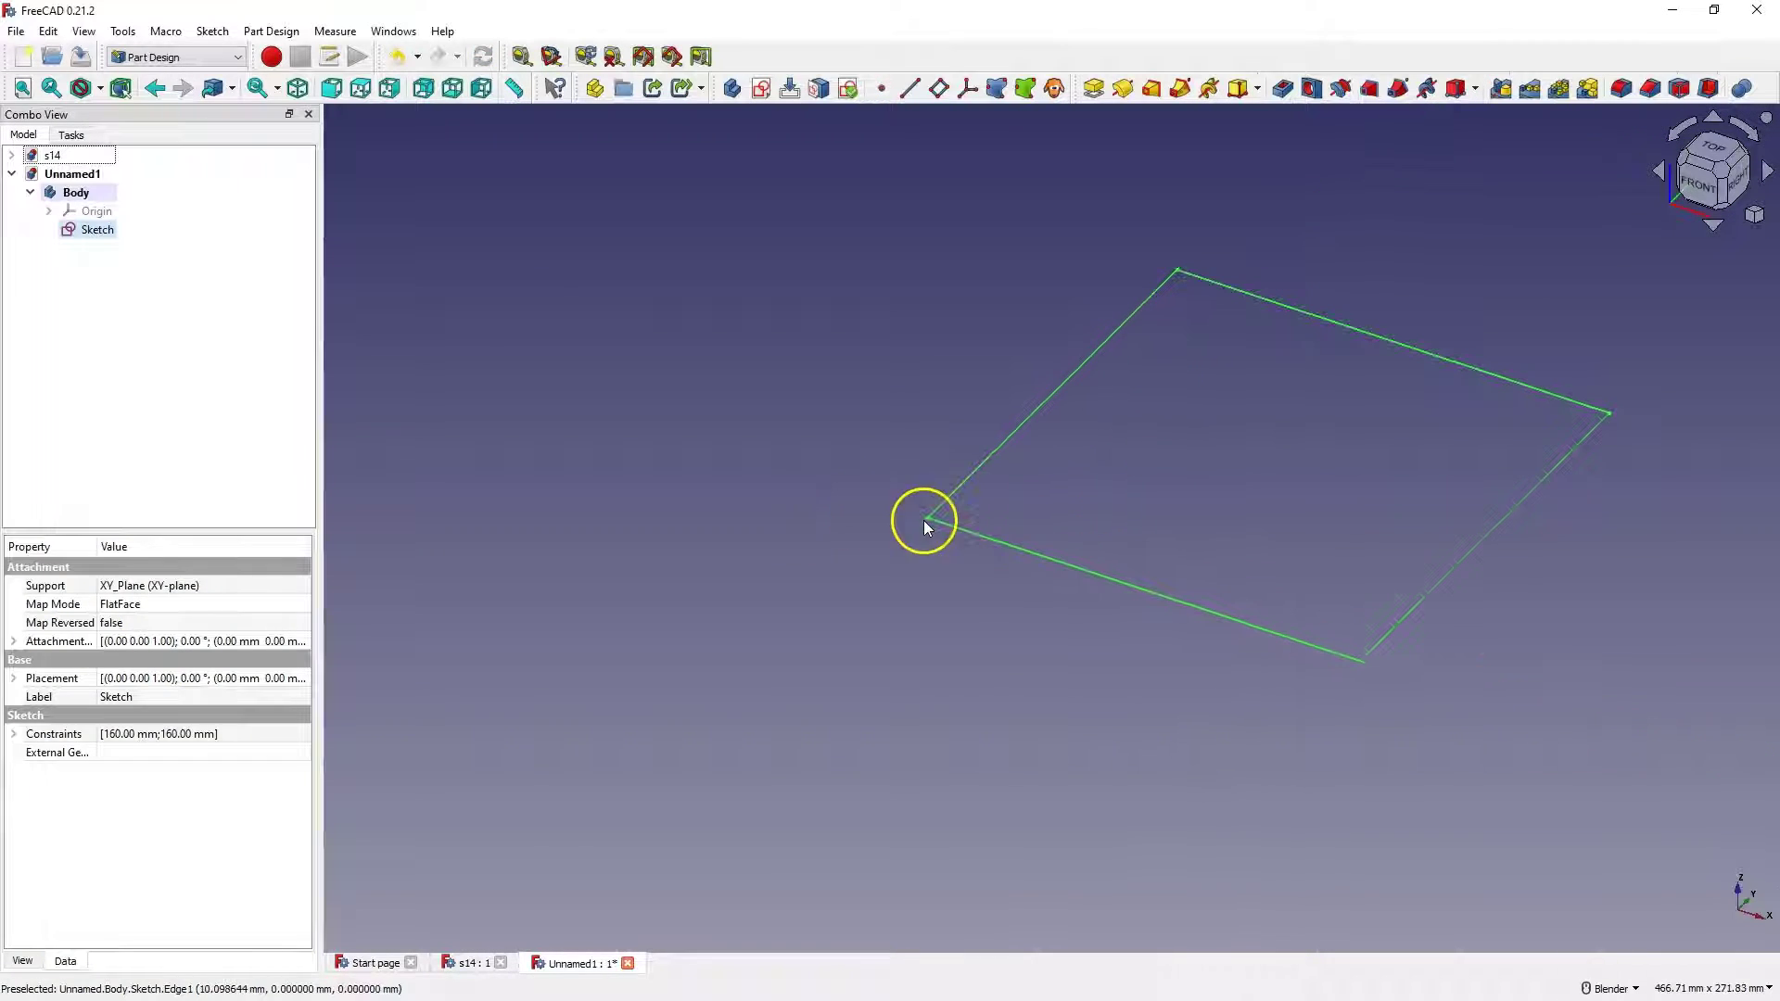
Switch to the Part workbench and add a Cube.
click(158, 57)
click(181, 193)
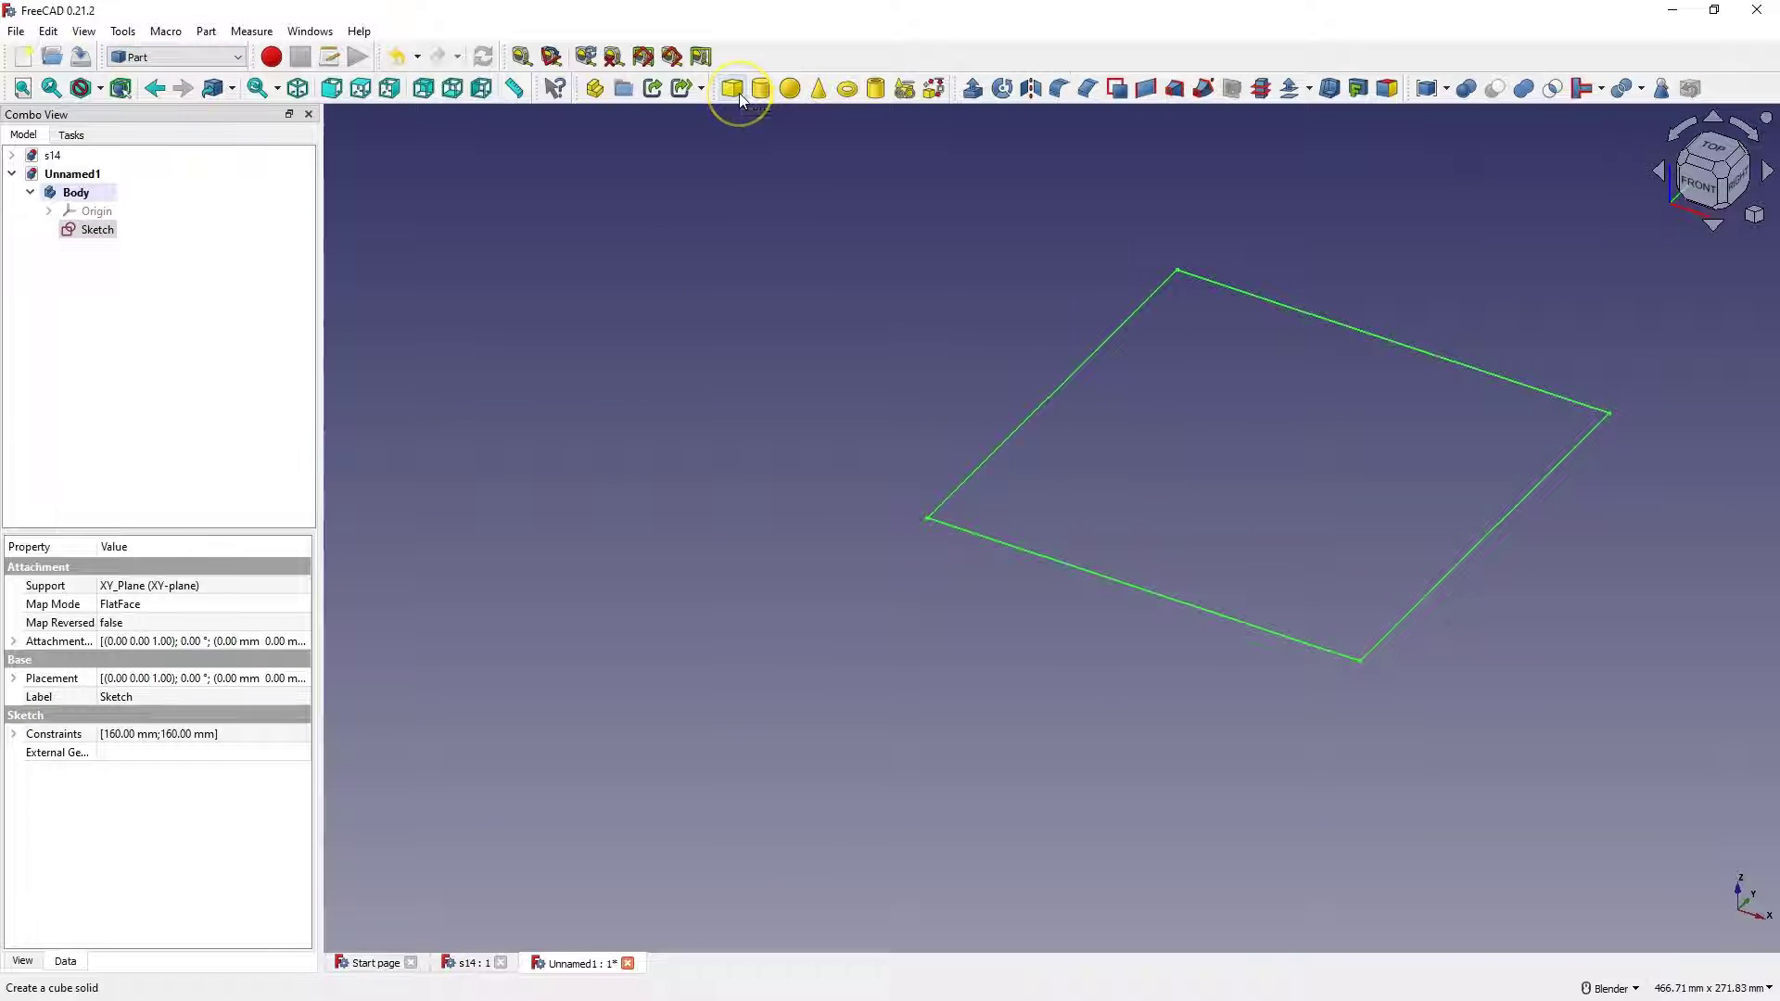
click(732, 89)
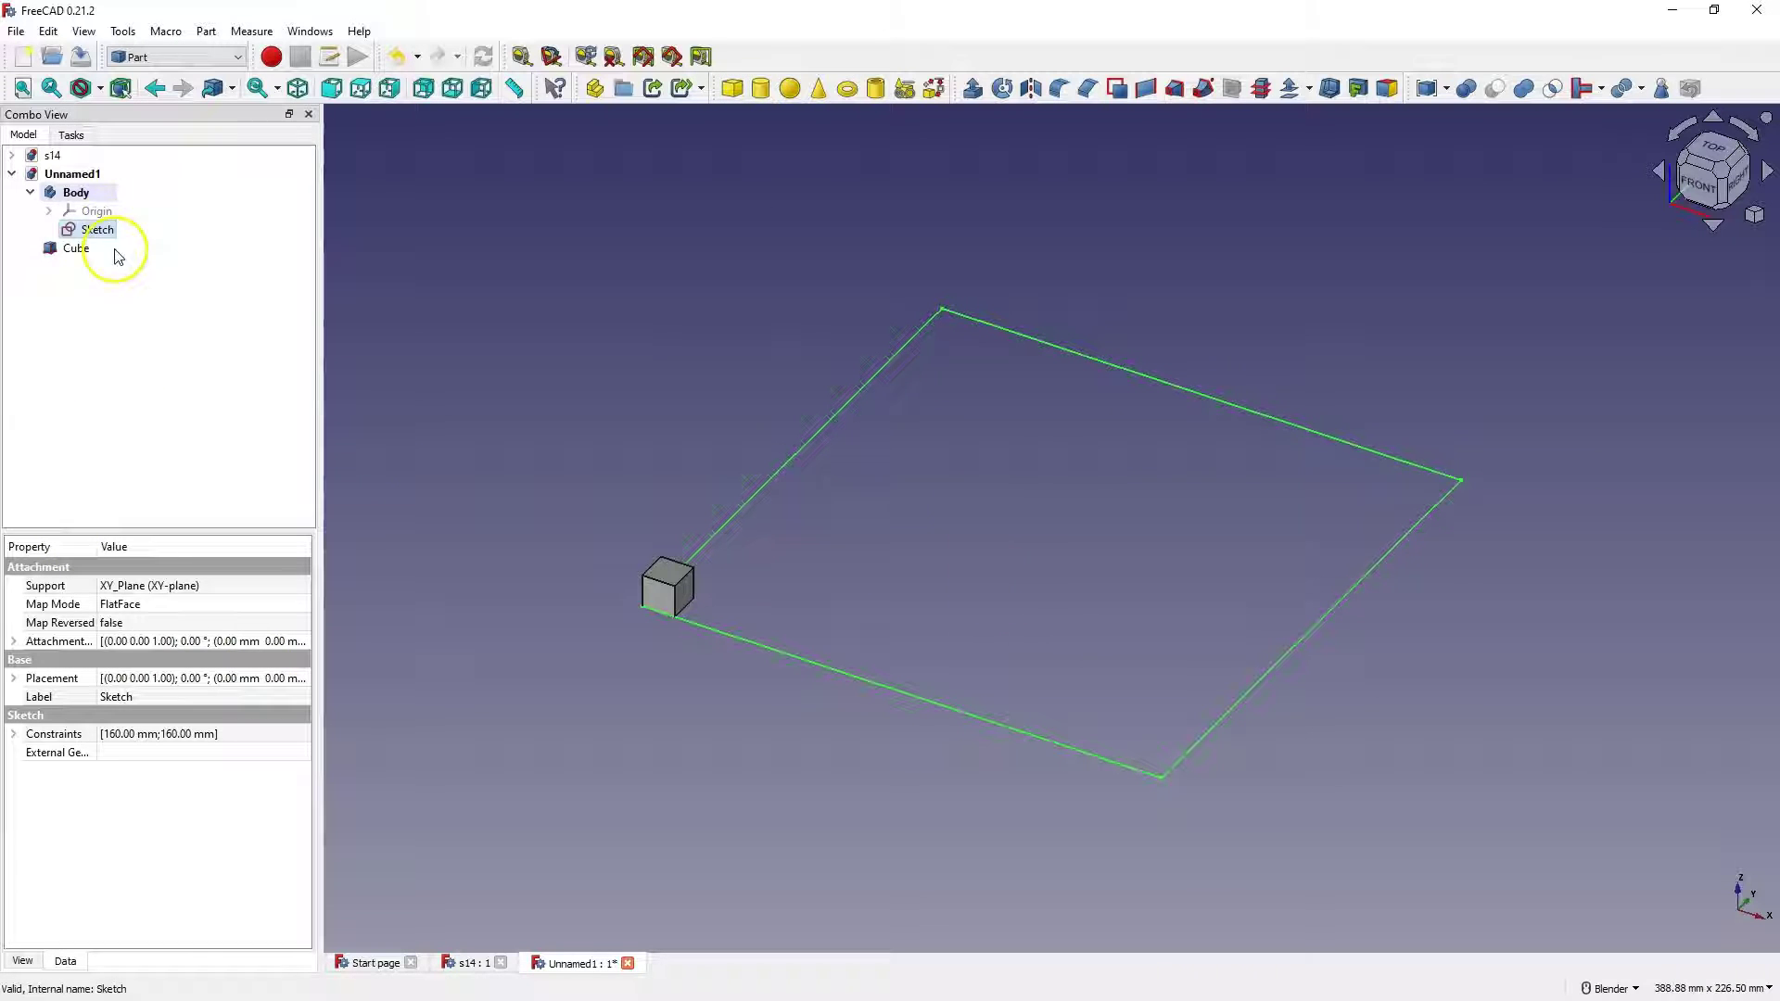
Resize the Cube to 160 mm length, 5 mm width and 3 mm height.
click(78, 249)
click(113, 697)
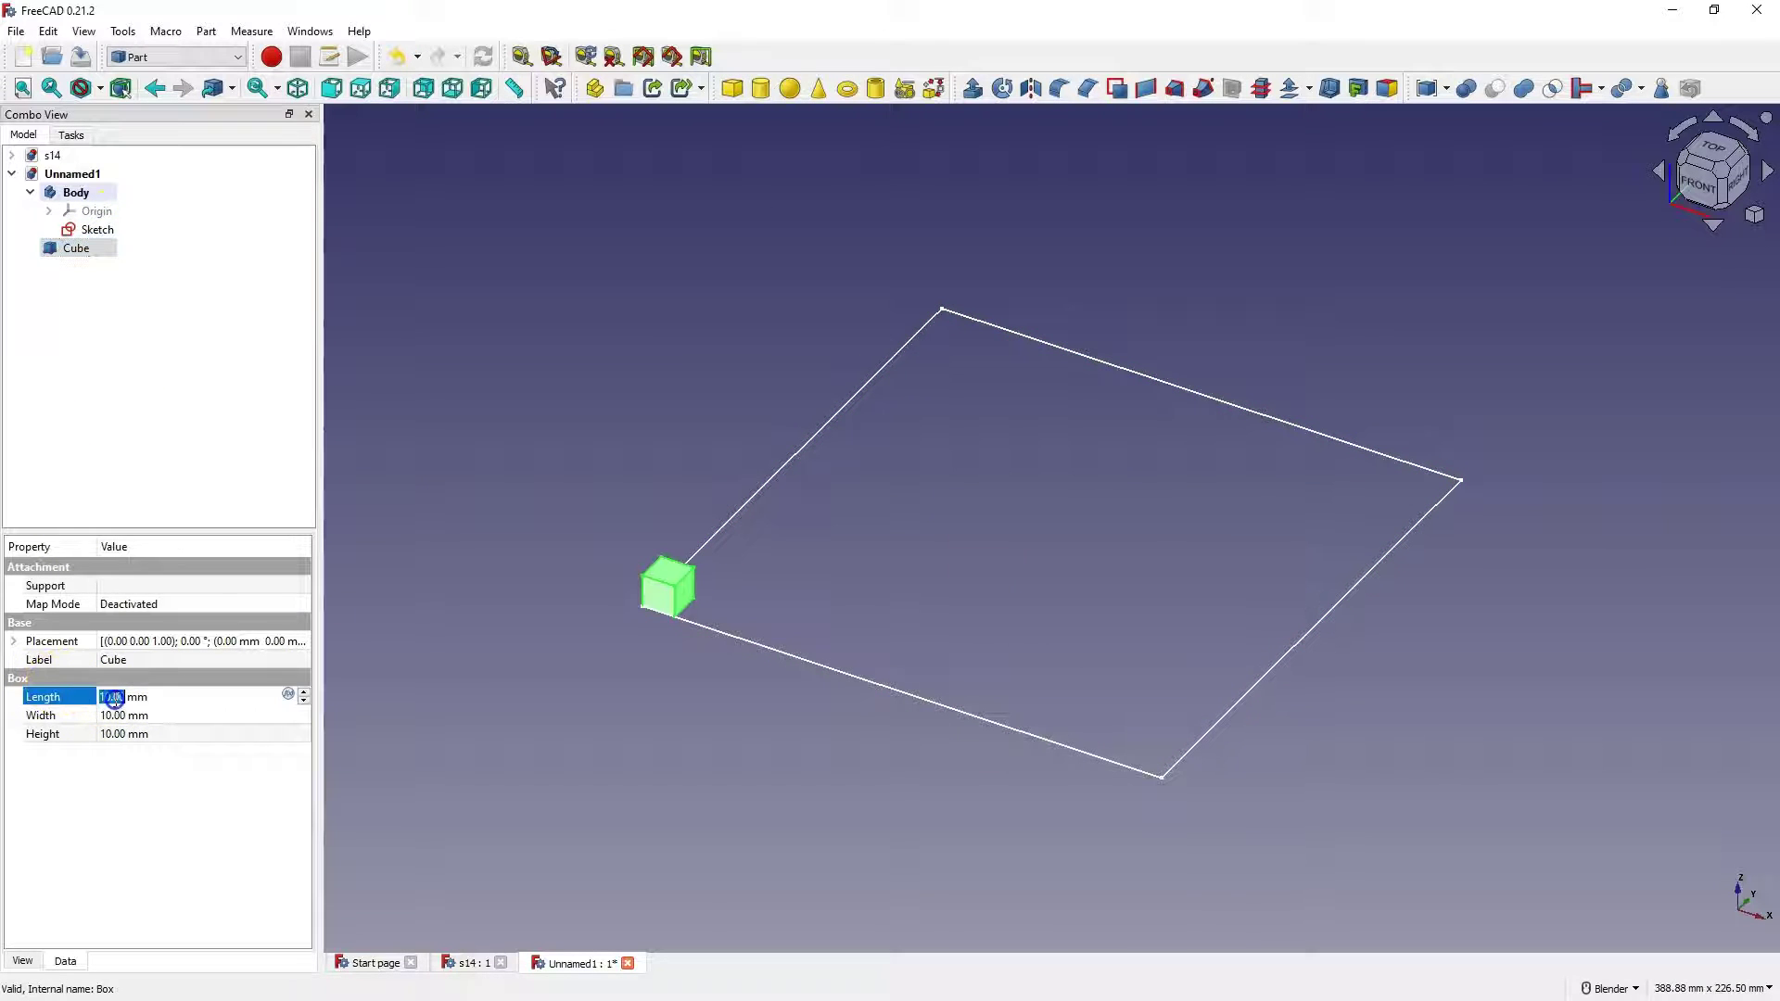
scroll(113, 697, up, 3)
text(160)
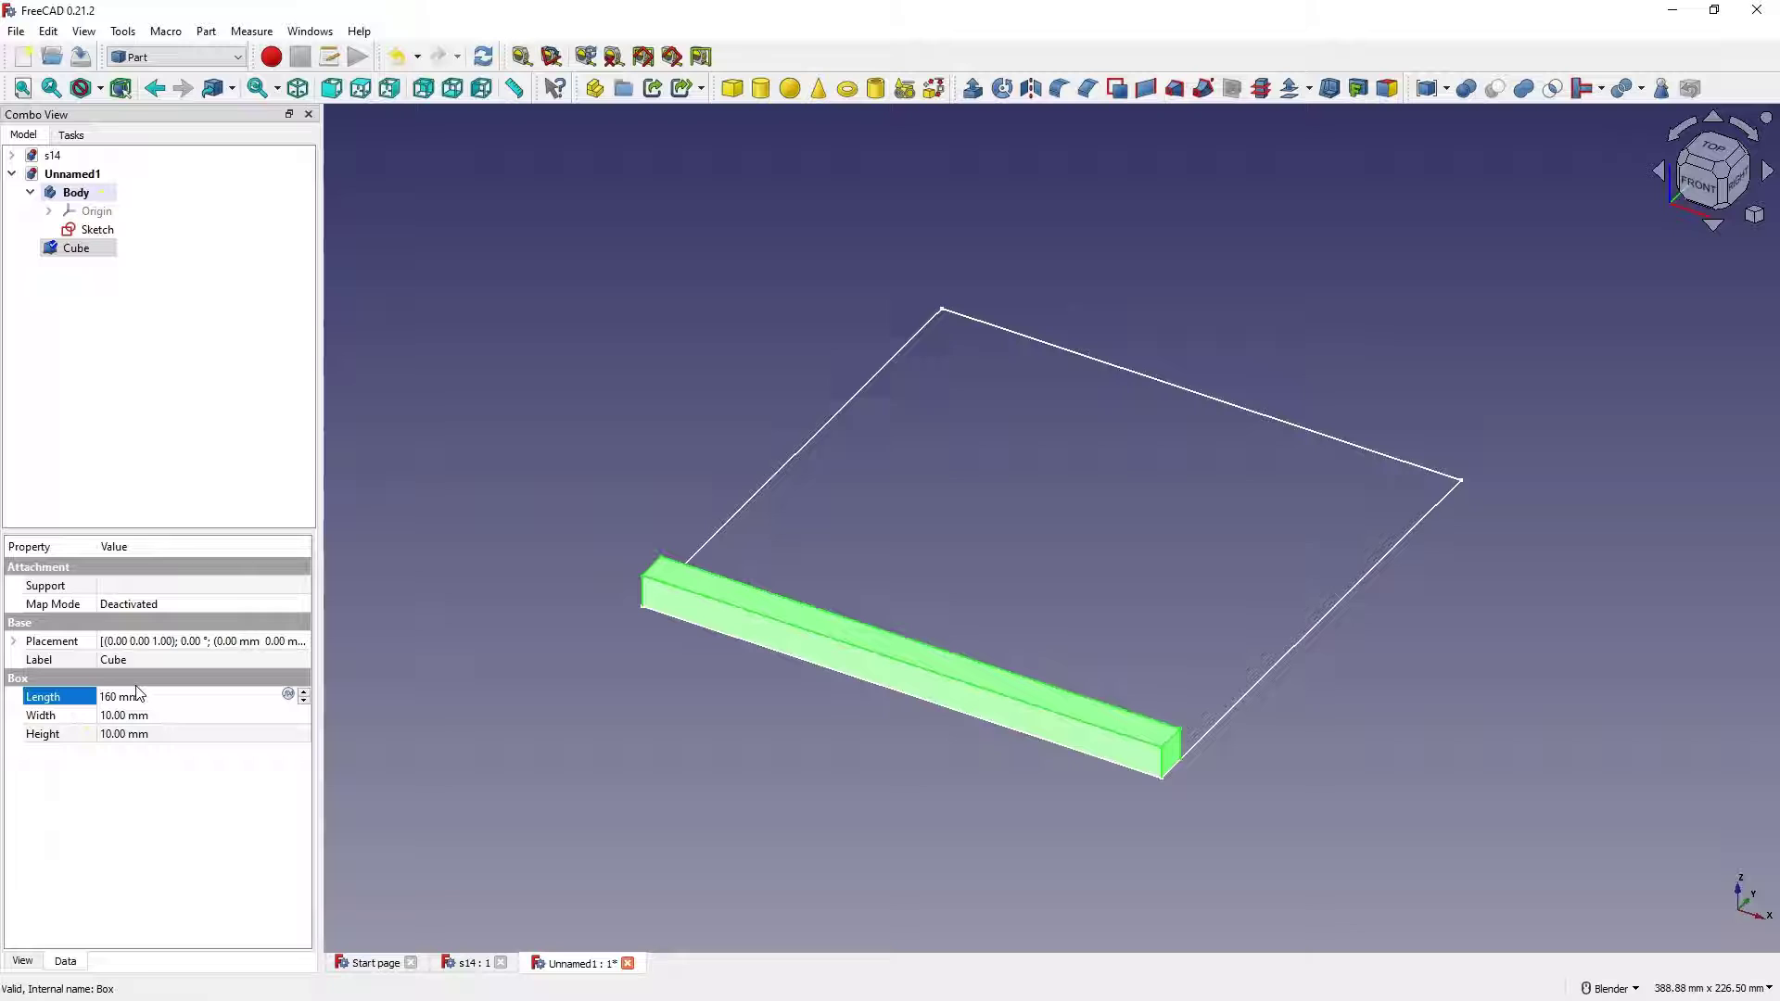
click(124, 716)
scroll(123, 716, down, 3)
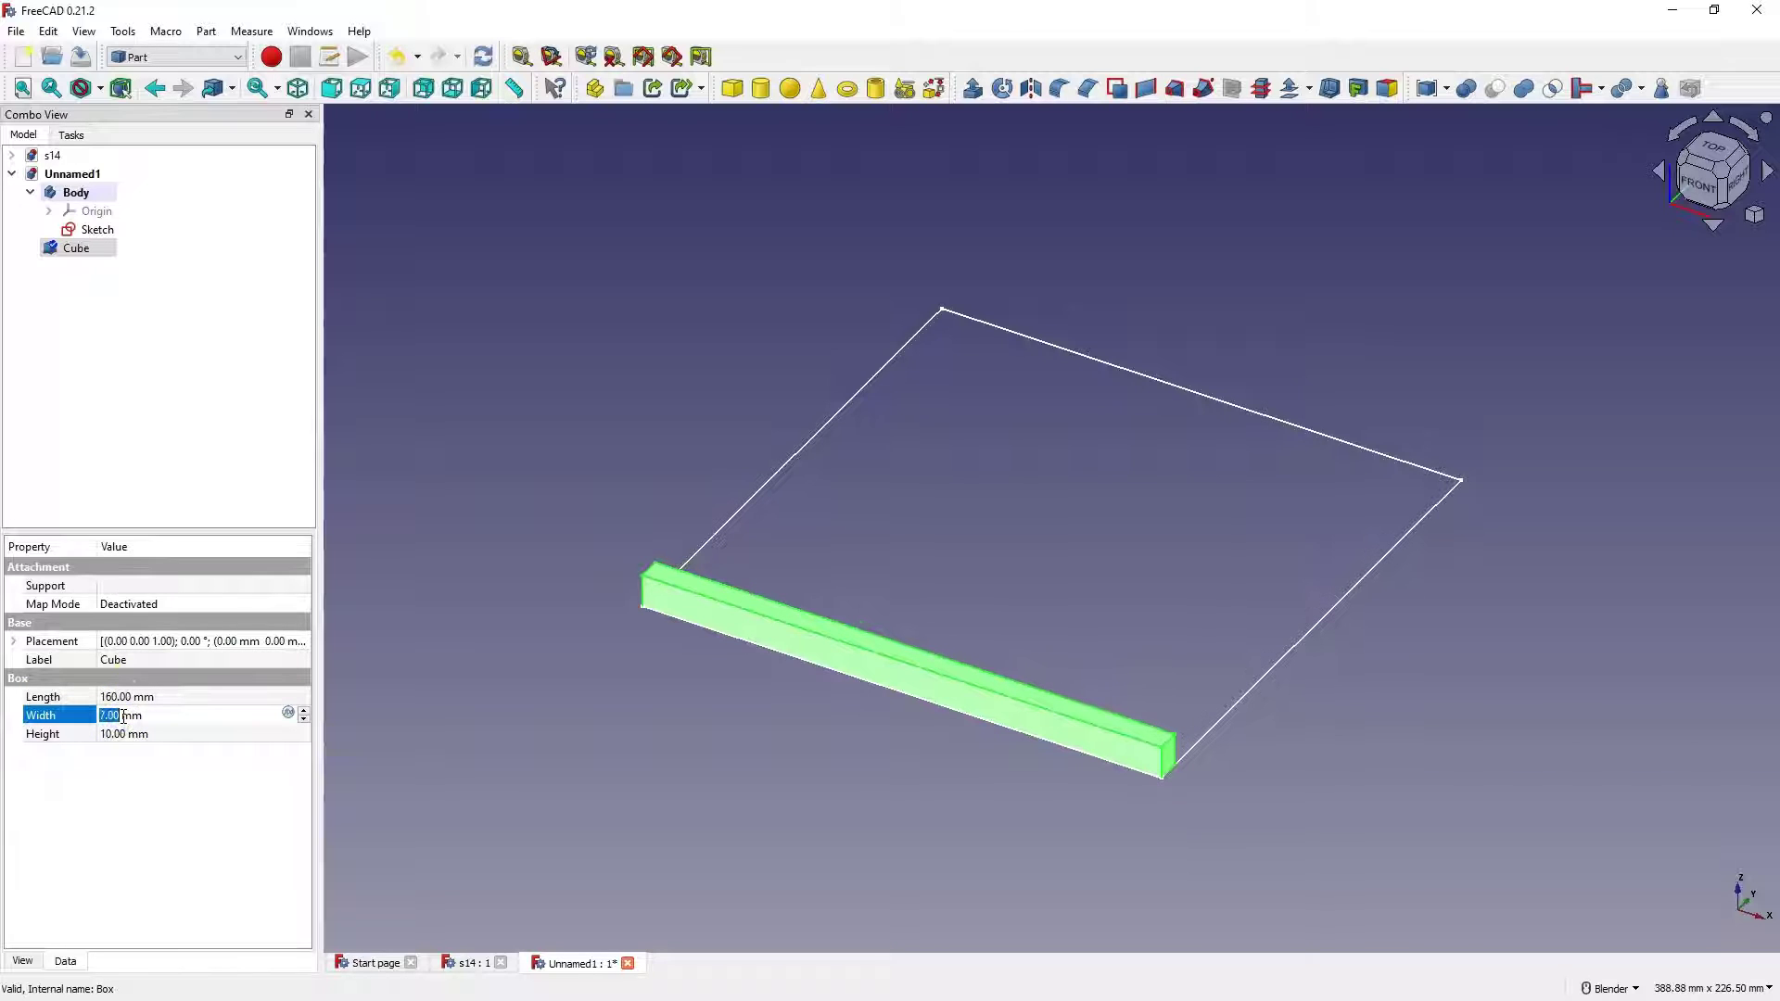
scroll(123, 716, down, 1)
scroll(123, 716, down, 1)
click(118, 734)
scroll(118, 733, down, 7)
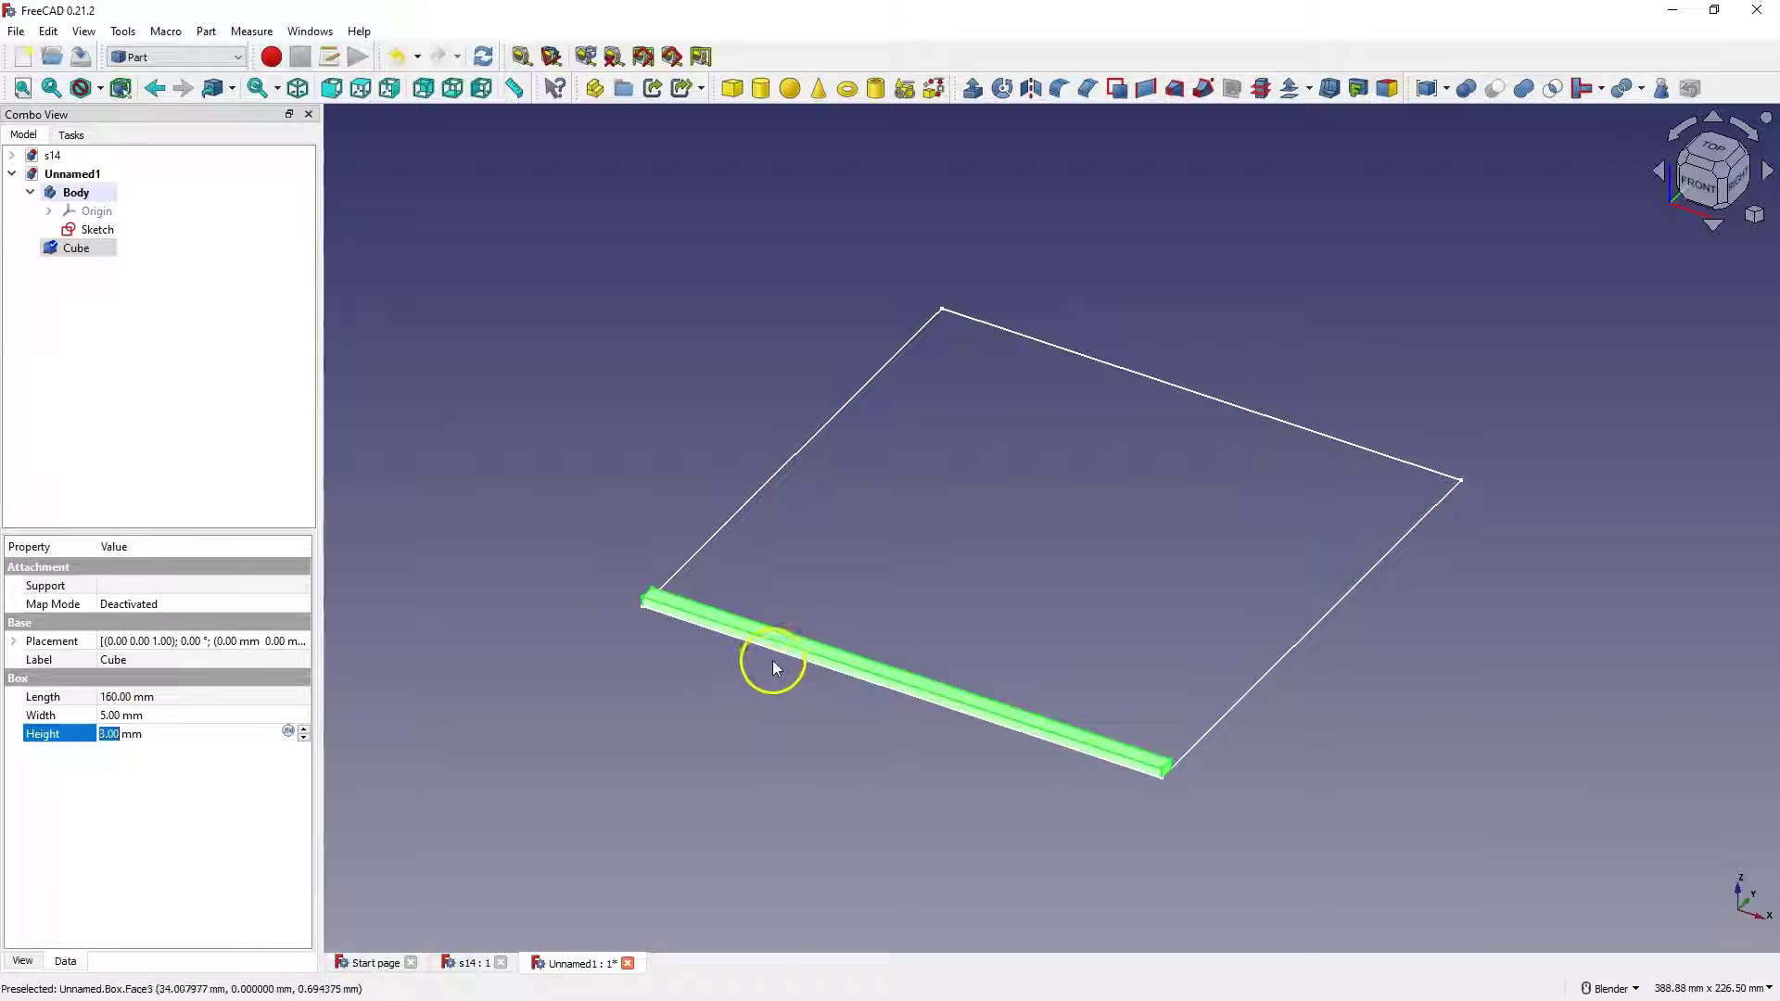
key(Return)
click(567, 355)
middle_drag(619, 608, 717, 607)
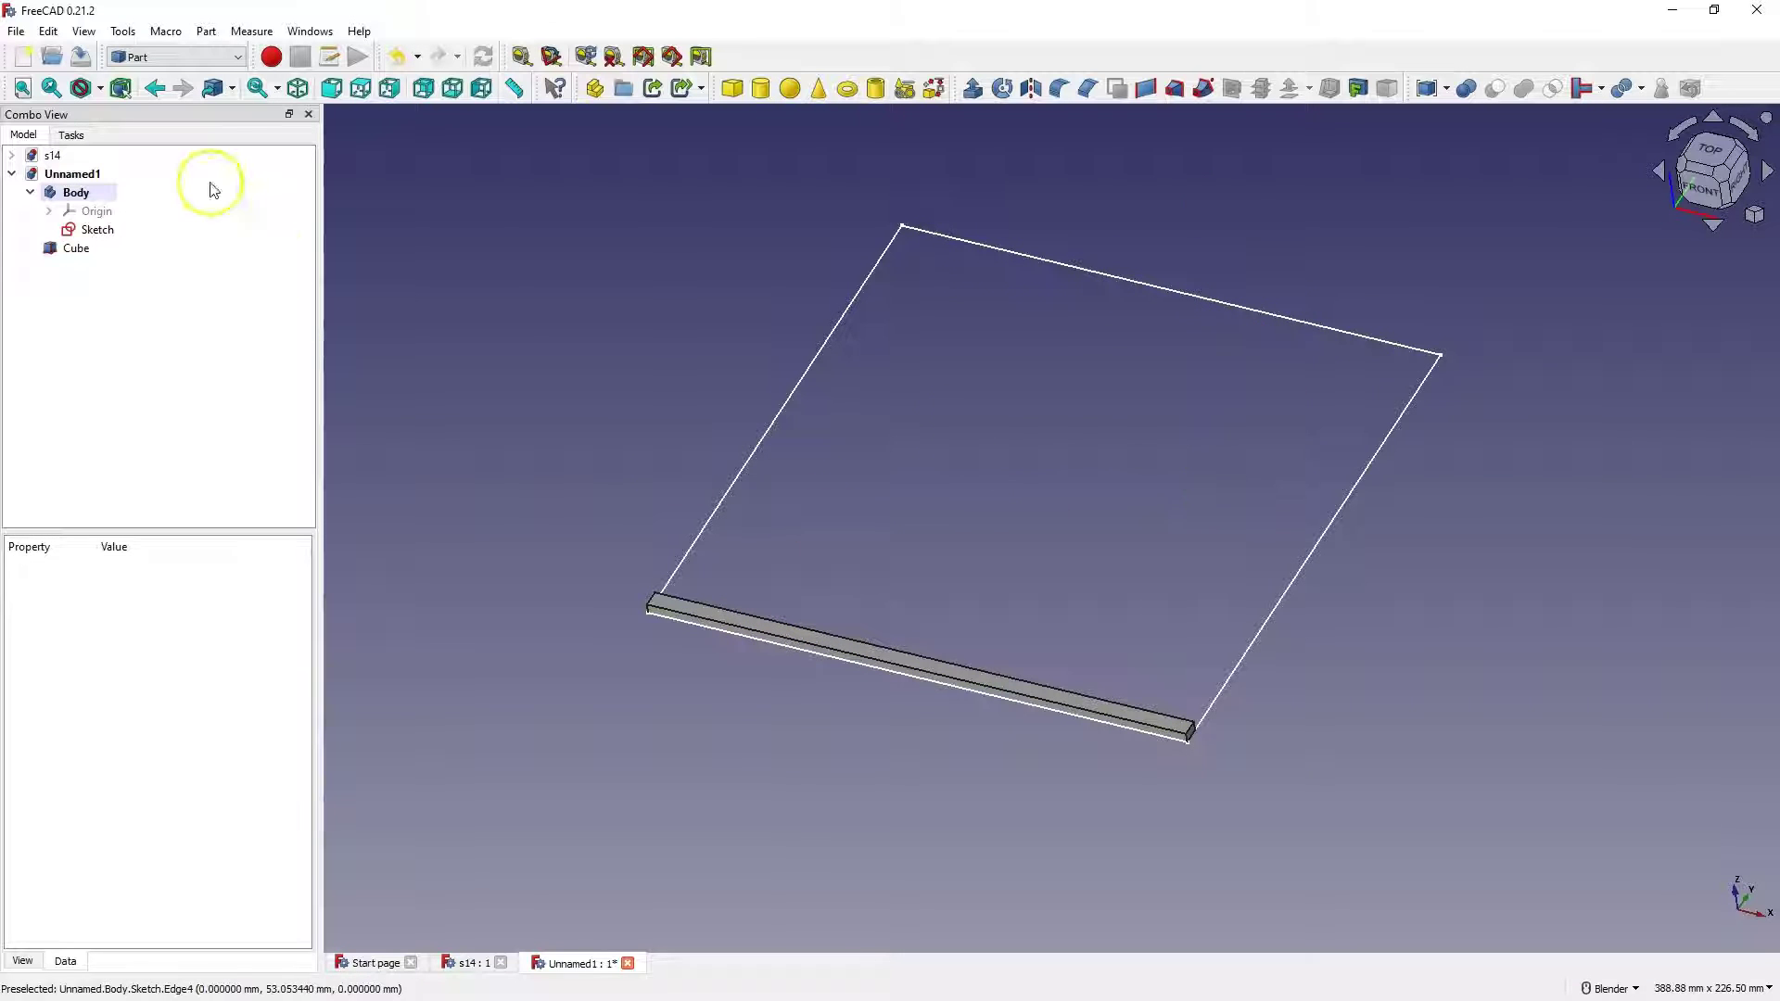
Switch to the Draft workbench and turn off the Draft grid.
click(204, 67)
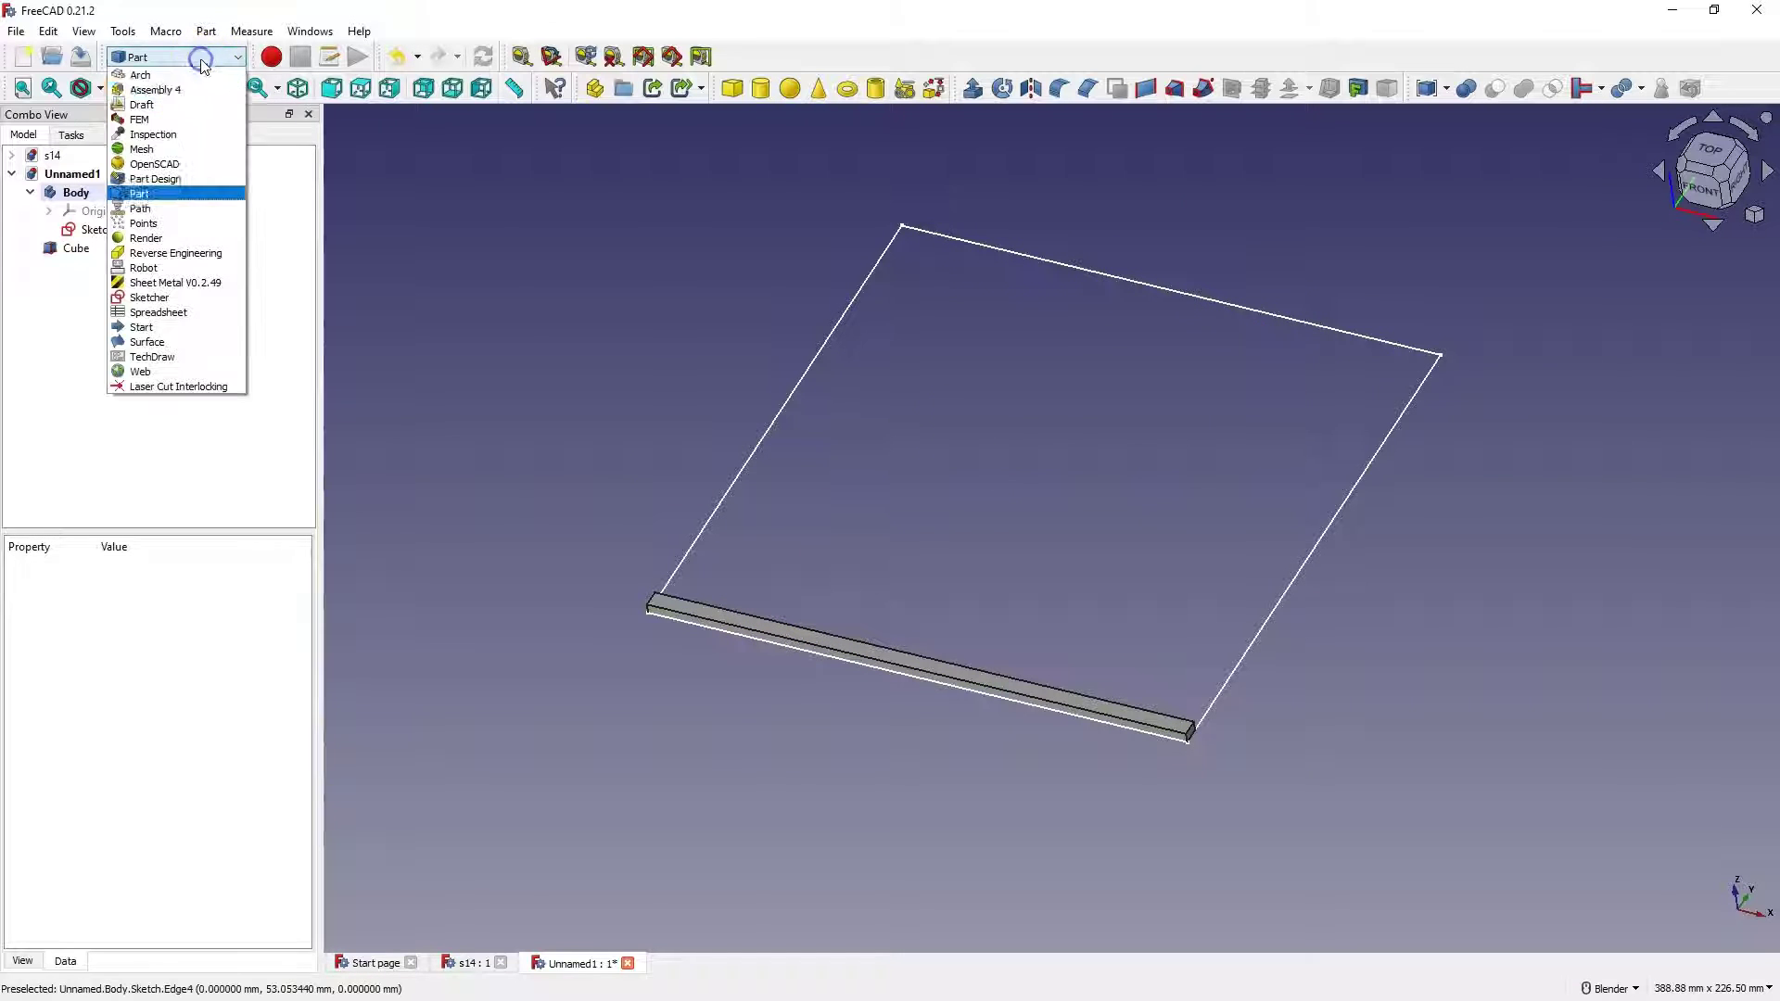
click(171, 103)
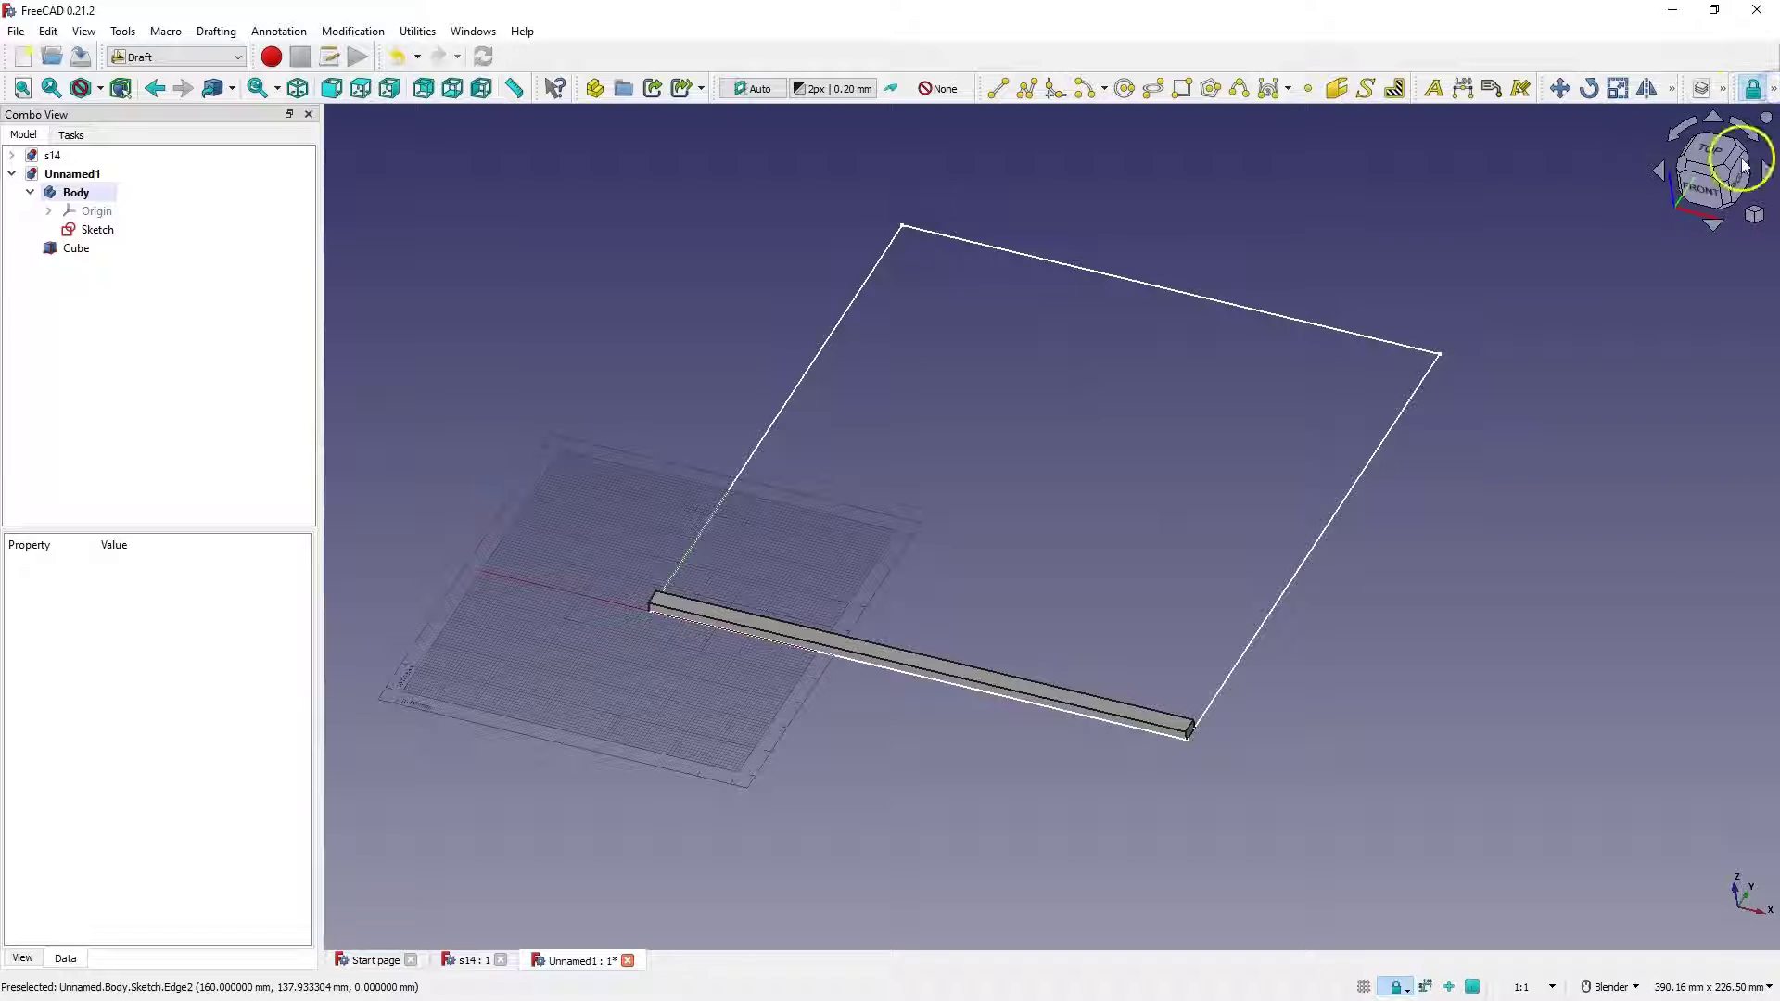
click(1771, 90)
click(1752, 172)
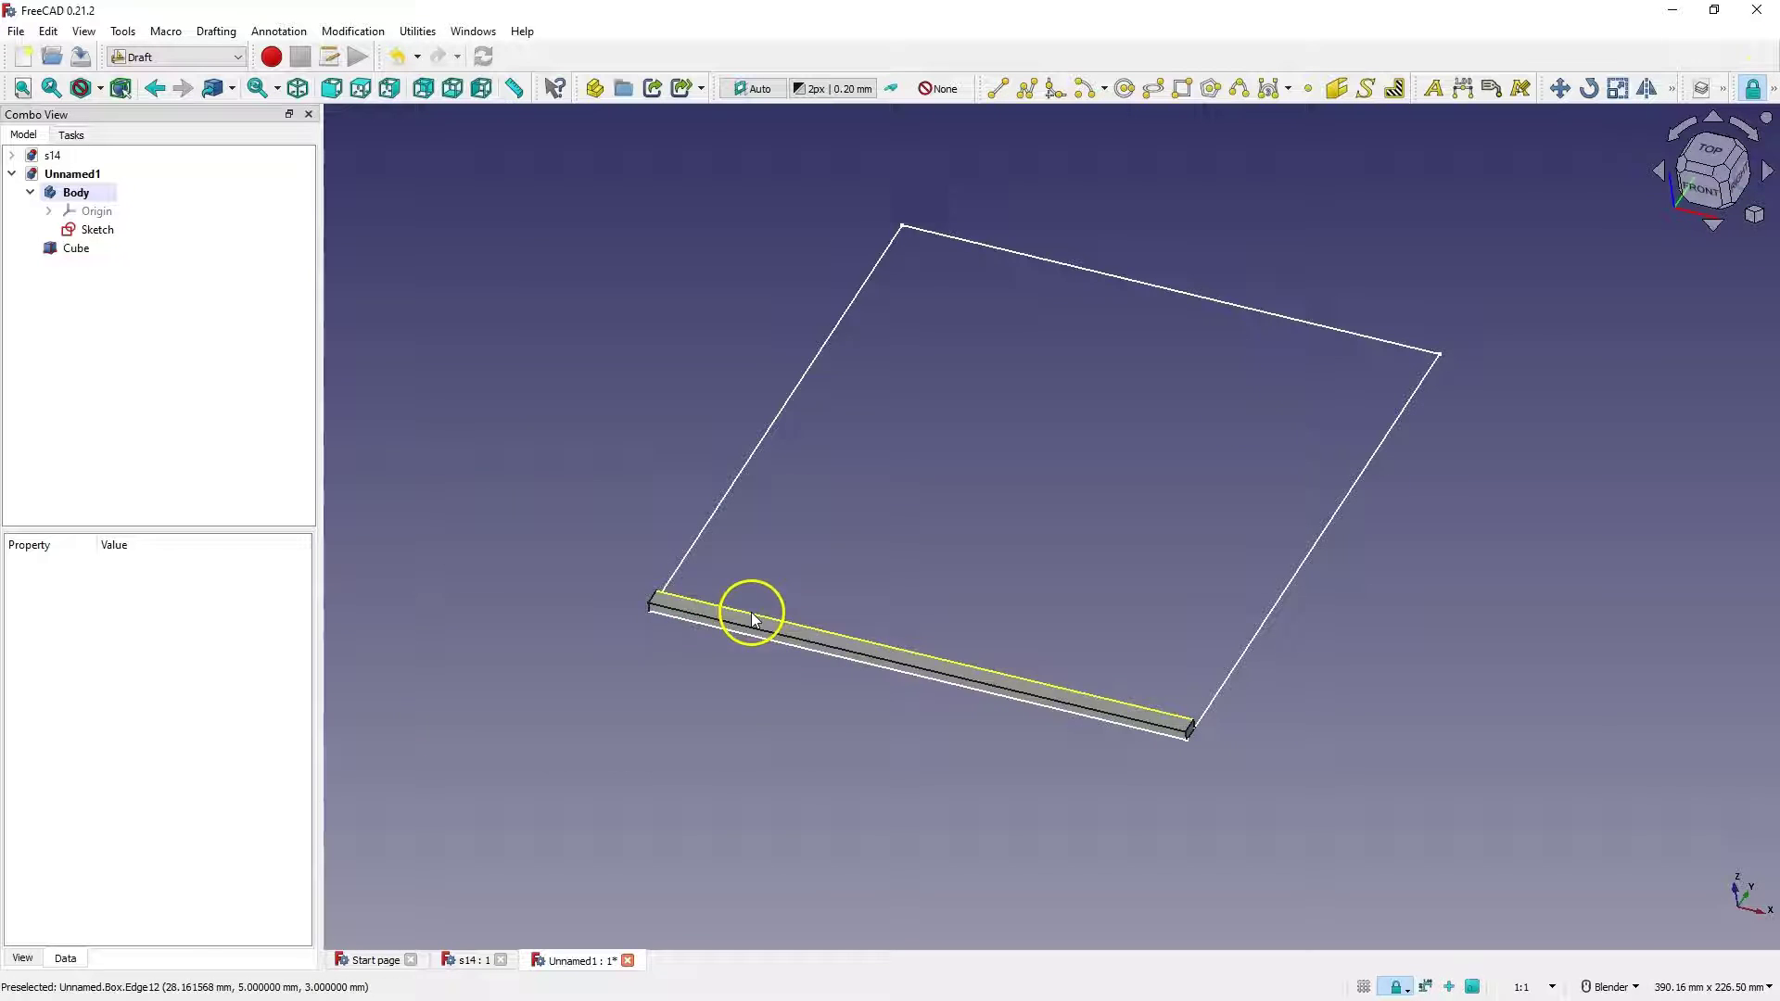
Start an orthogonal array of the Cube bar.
click(70, 247)
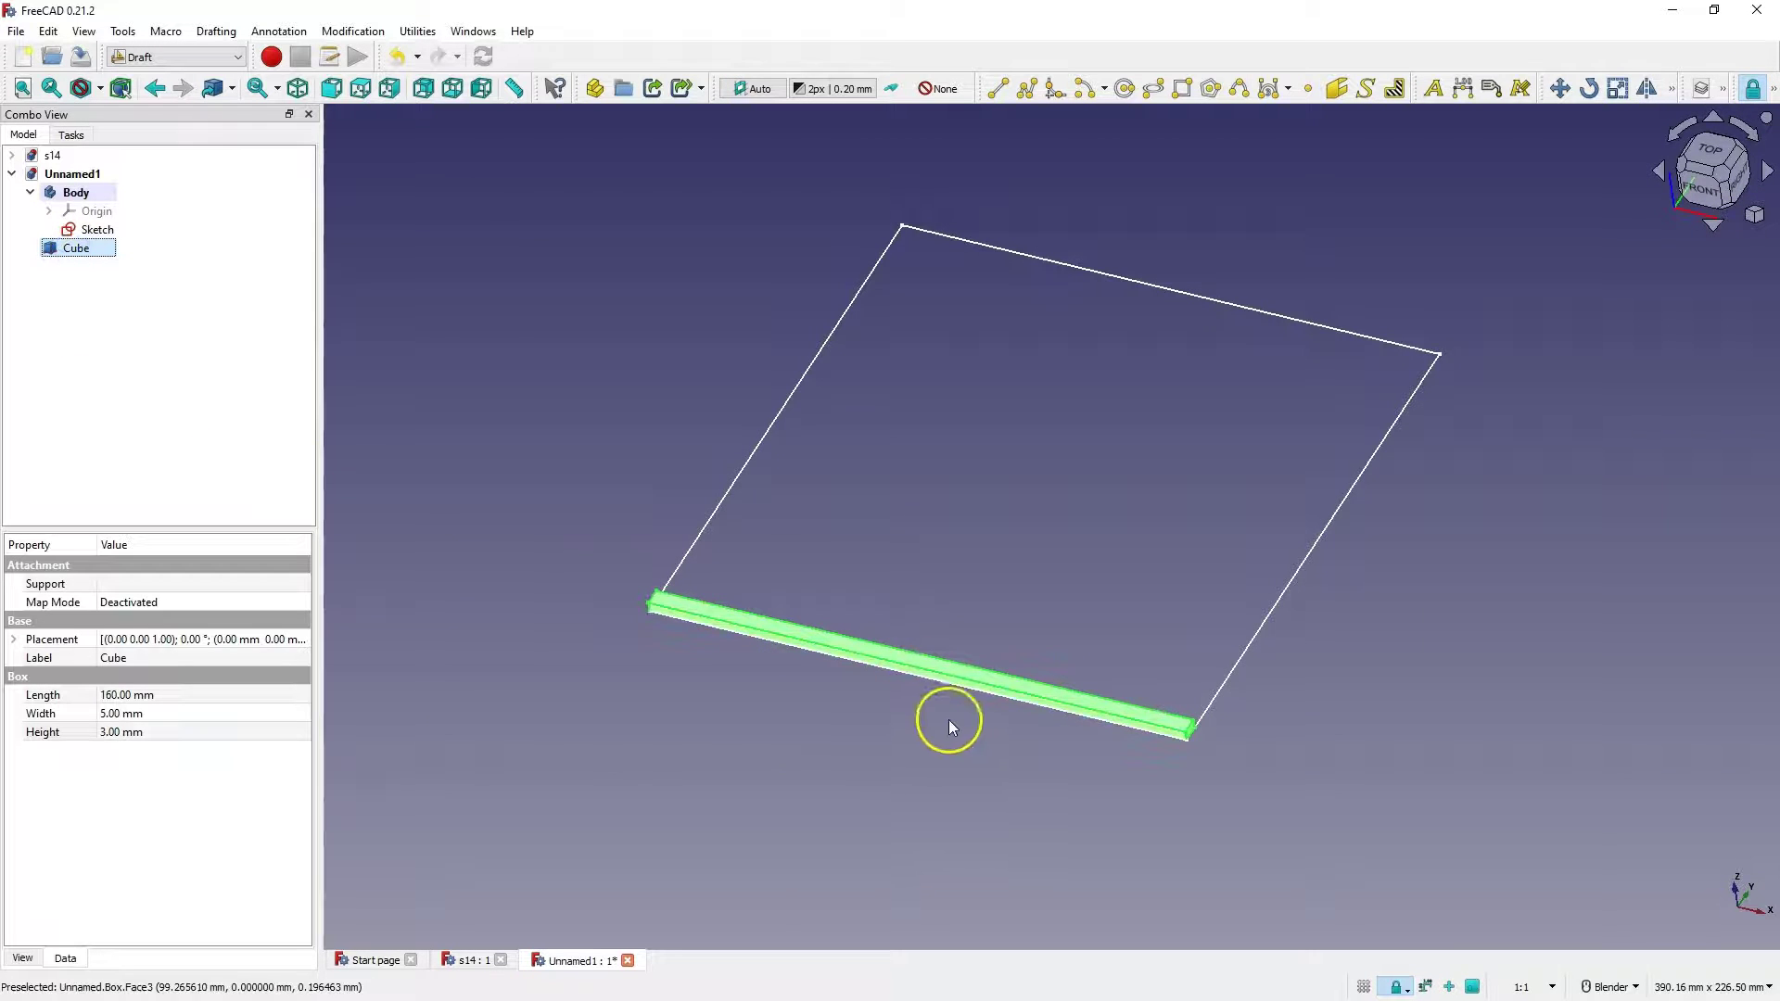
click(1671, 88)
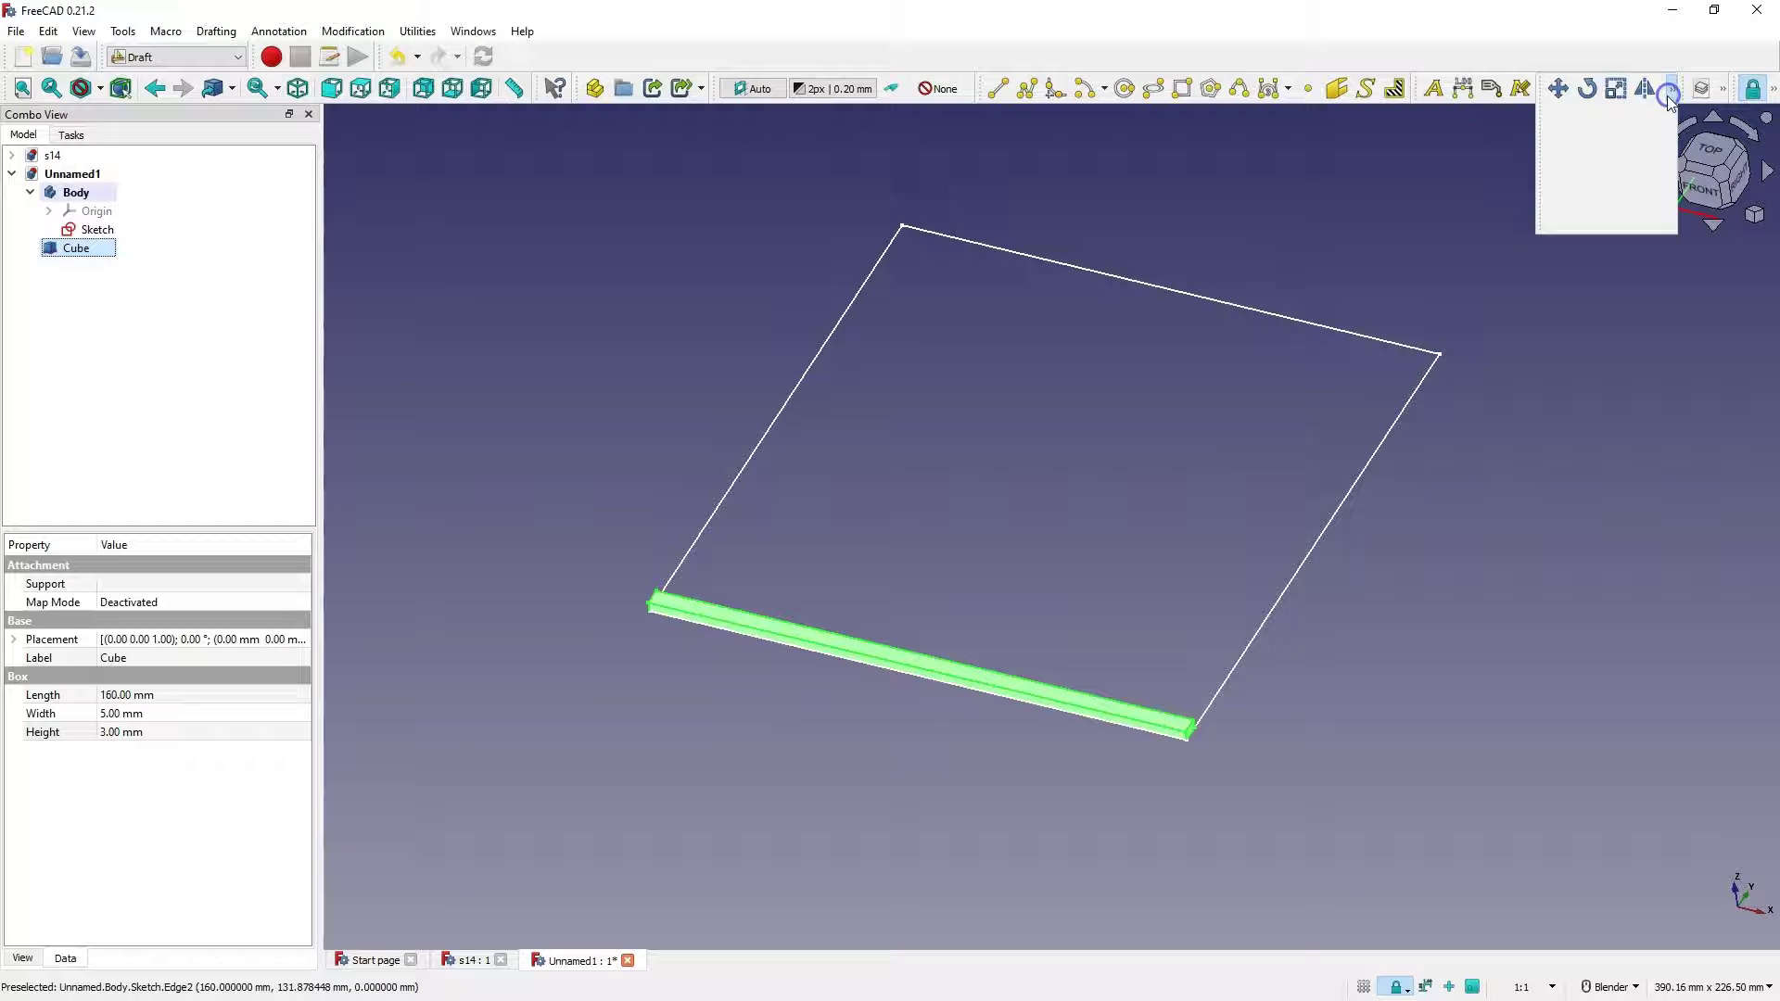
click(1579, 145)
click(1589, 170)
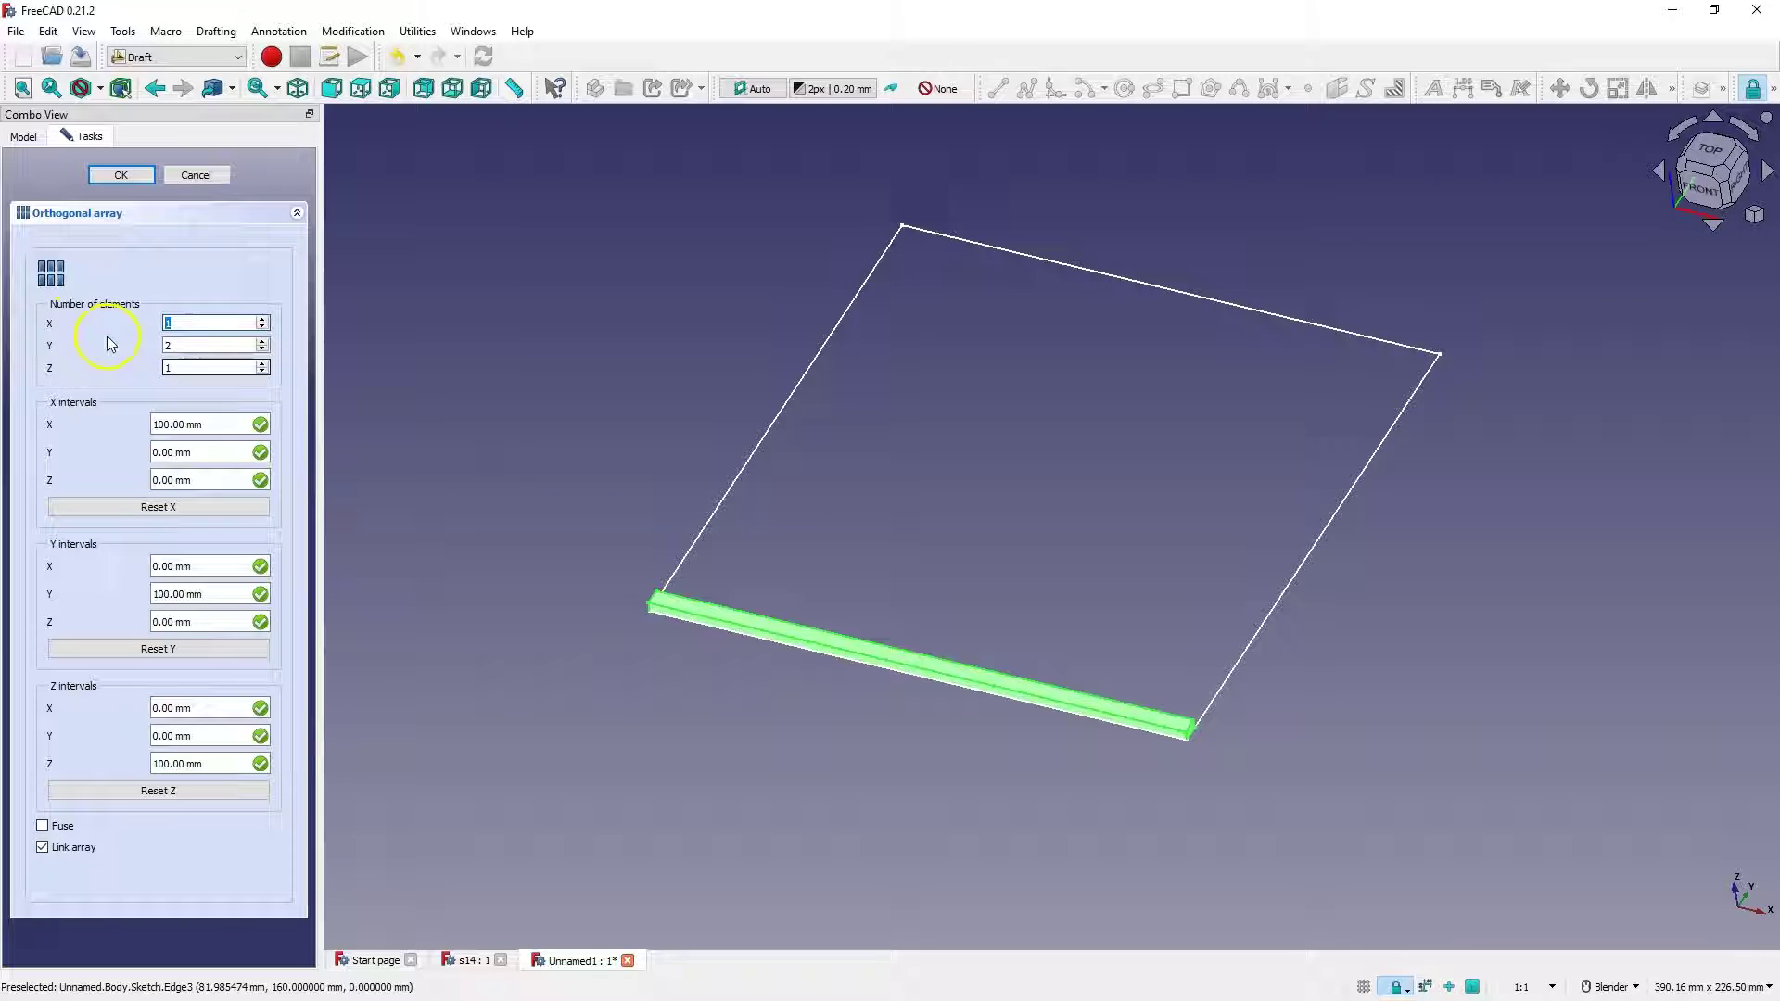
Set the array to 20 elements along Y with a 10 mm Y interval.
click(198, 346)
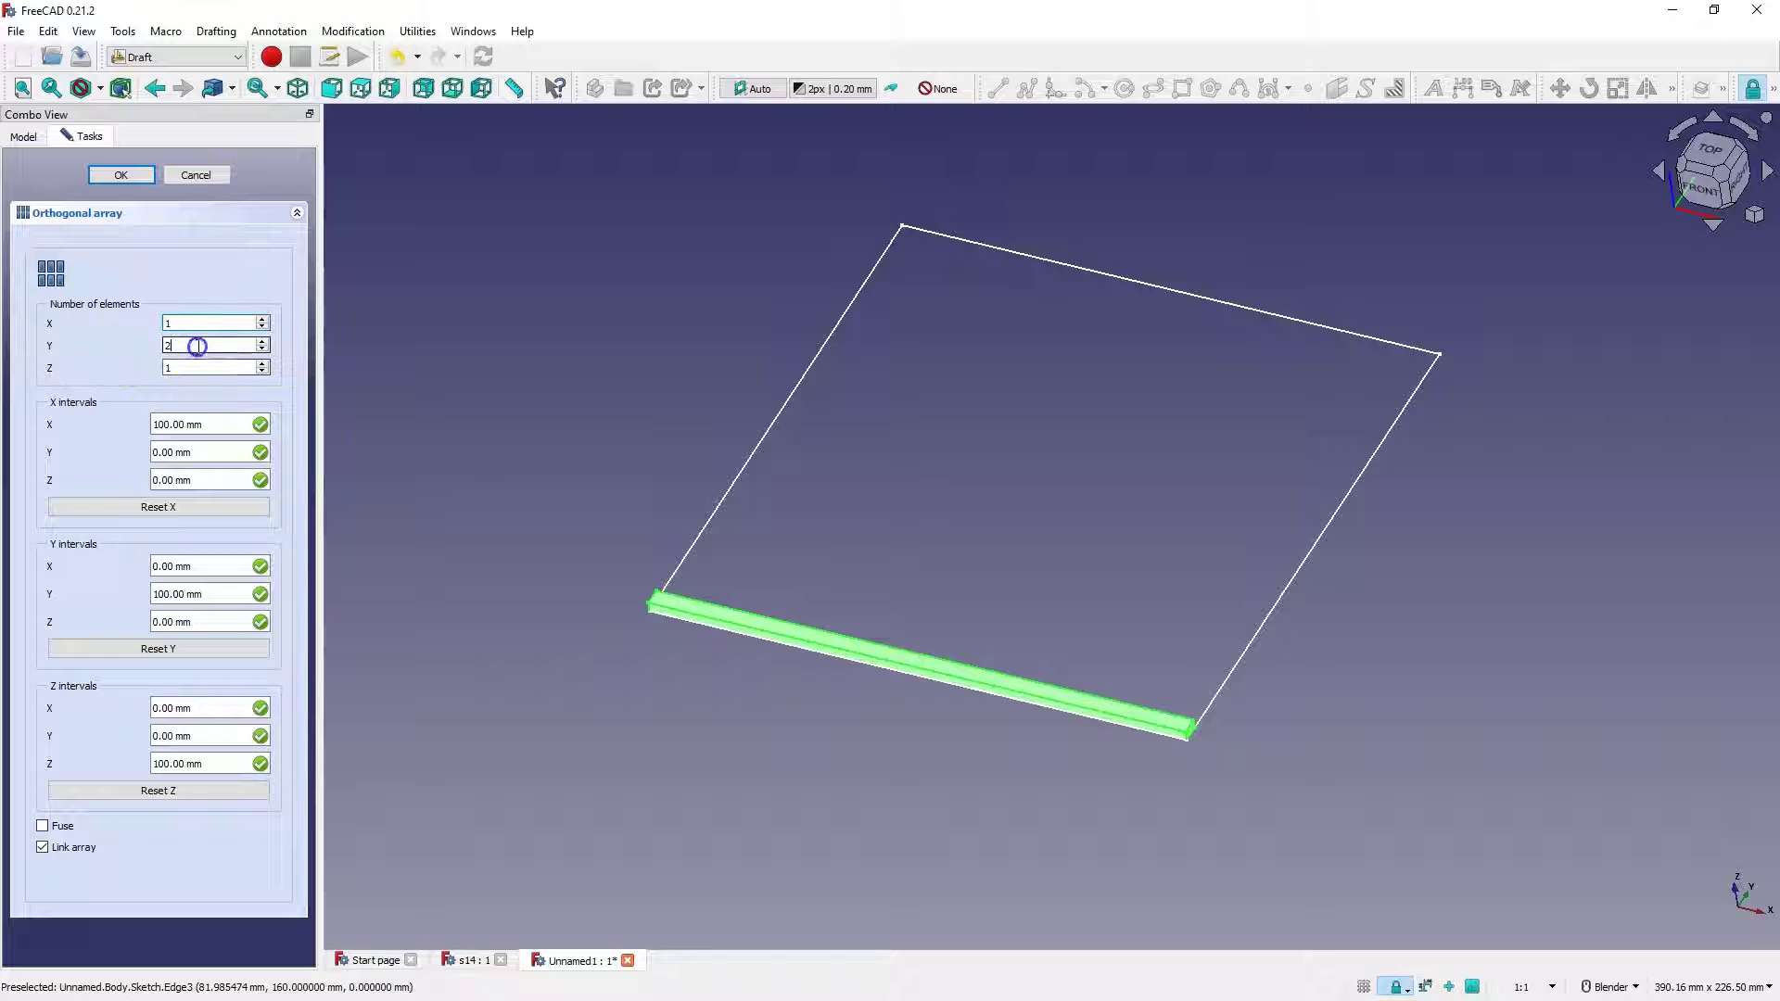
text(15)
double_click(198, 346)
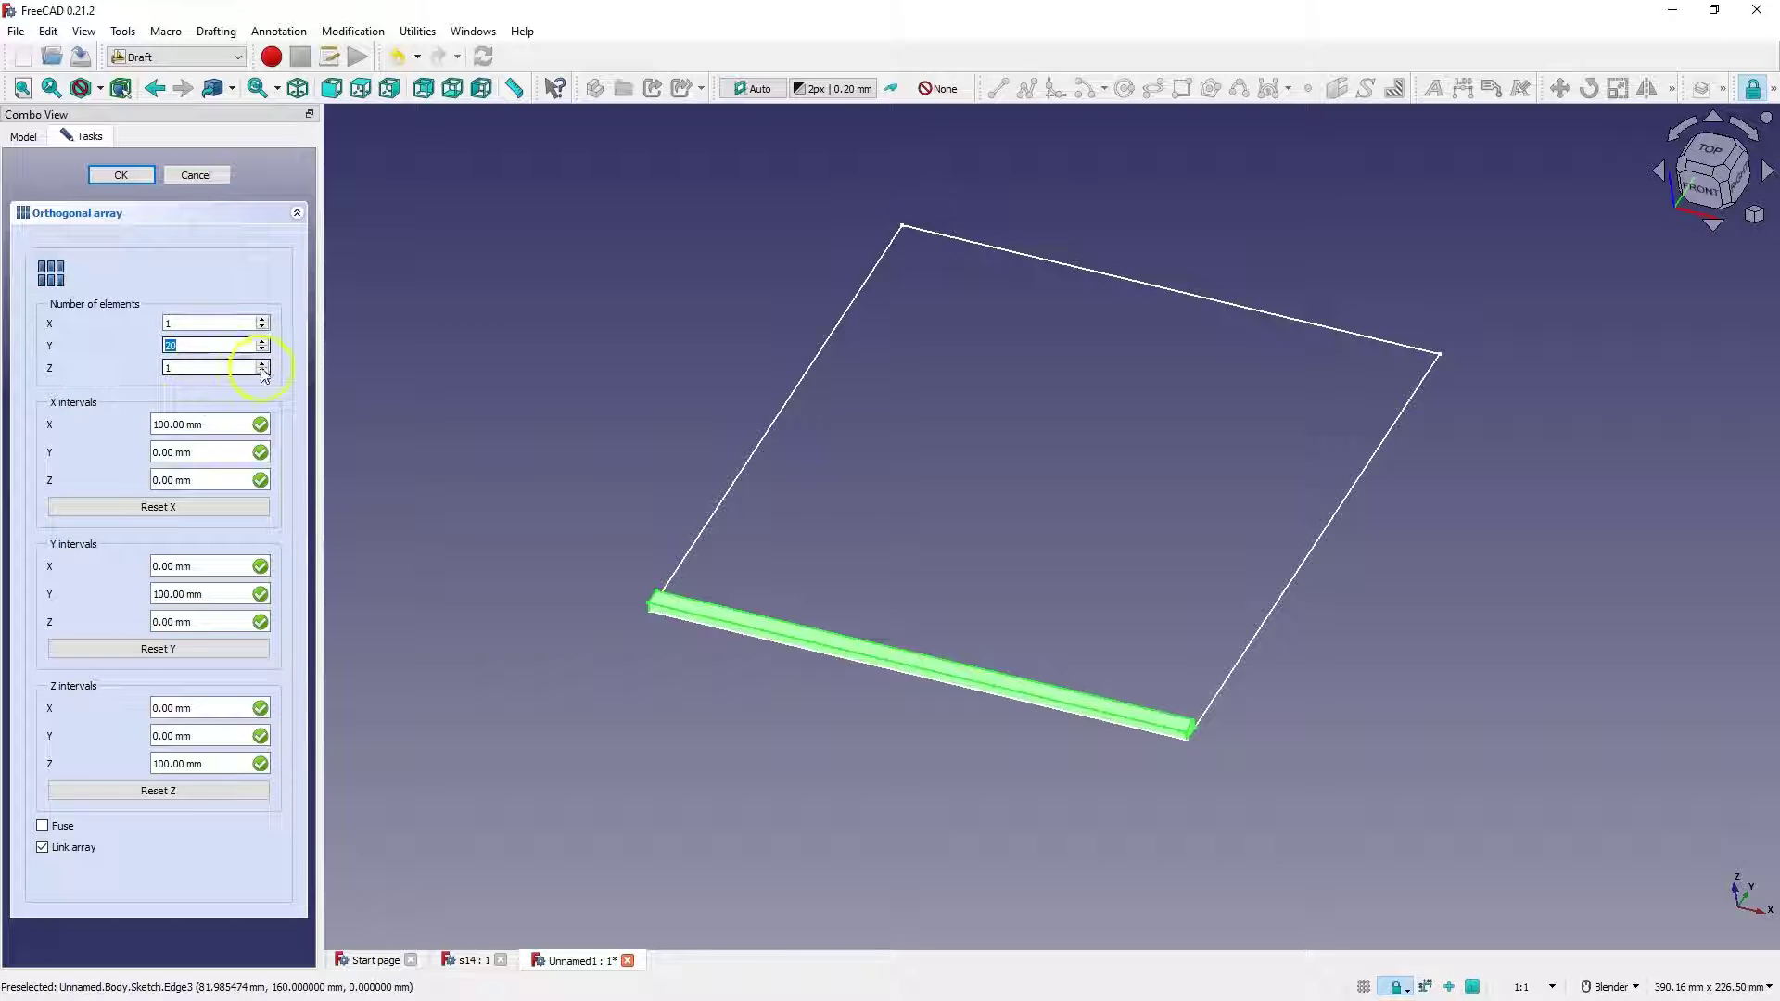
scroll(262, 345, up, 5)
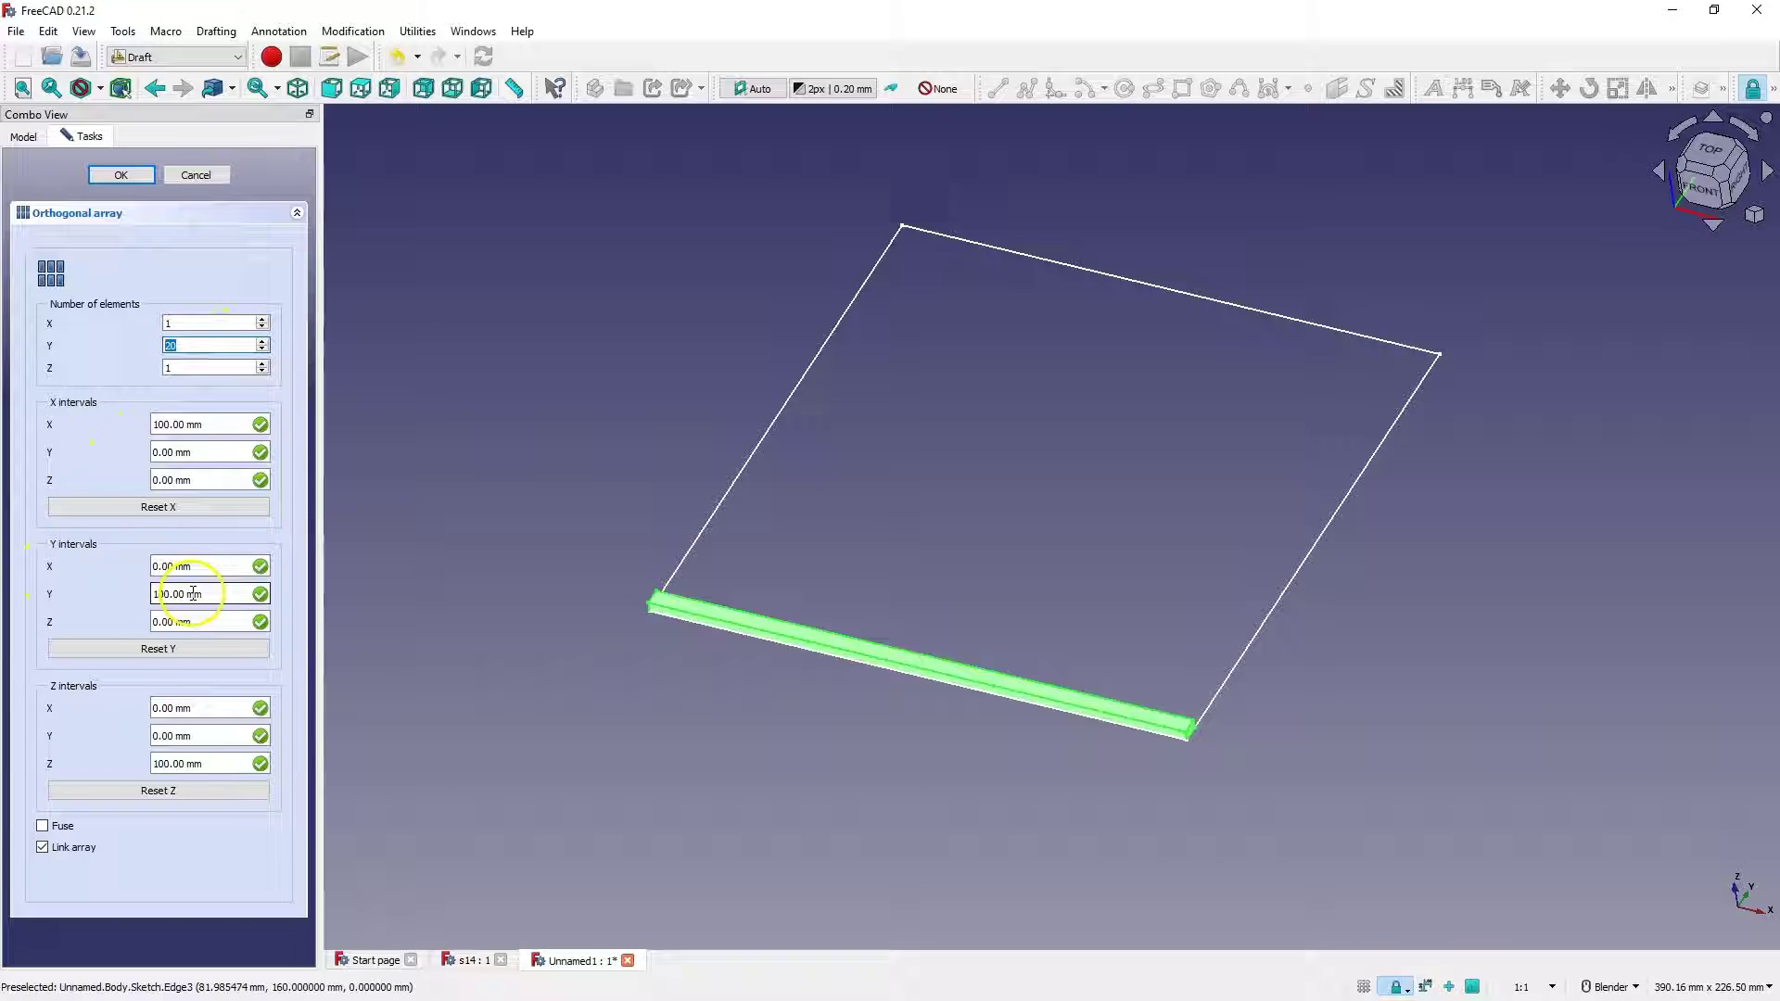
double_click(159, 593)
text(10)
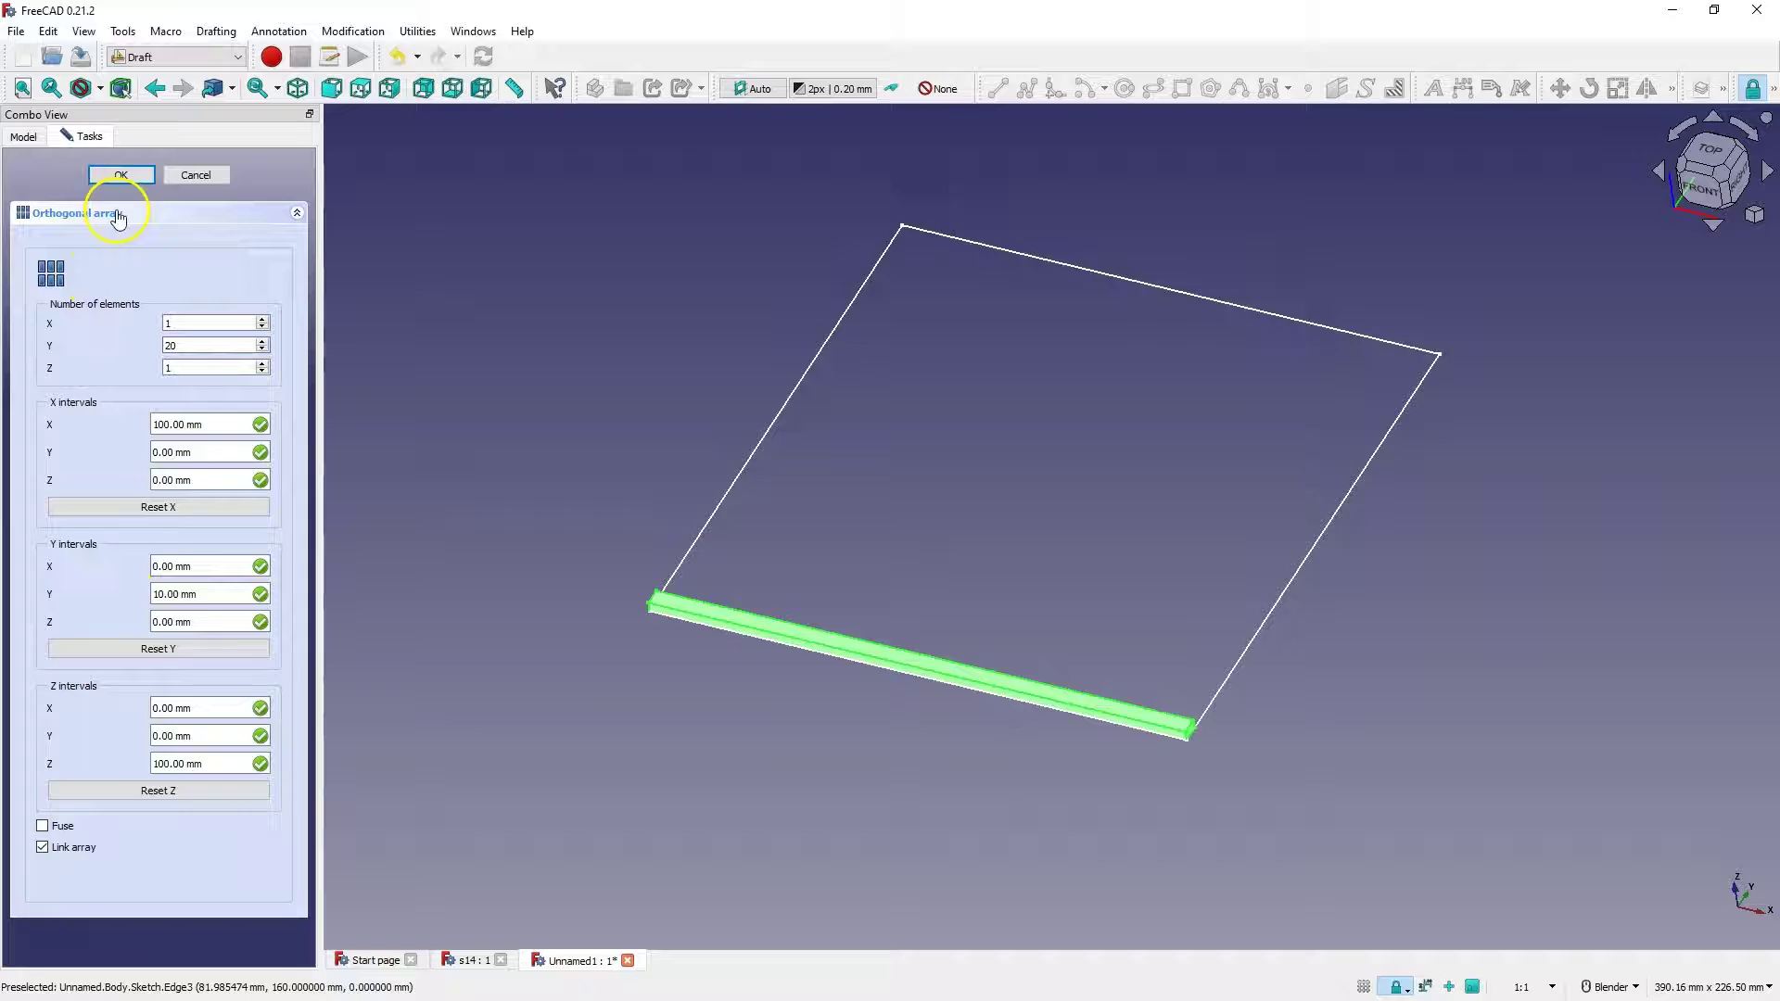
Create the slat array and orbit the view to inspect it.
click(121, 174)
scroll(1242, 464, down, 2)
middle_drag(1325, 300, 1192, 302)
scroll(1520, 345, up, 3)
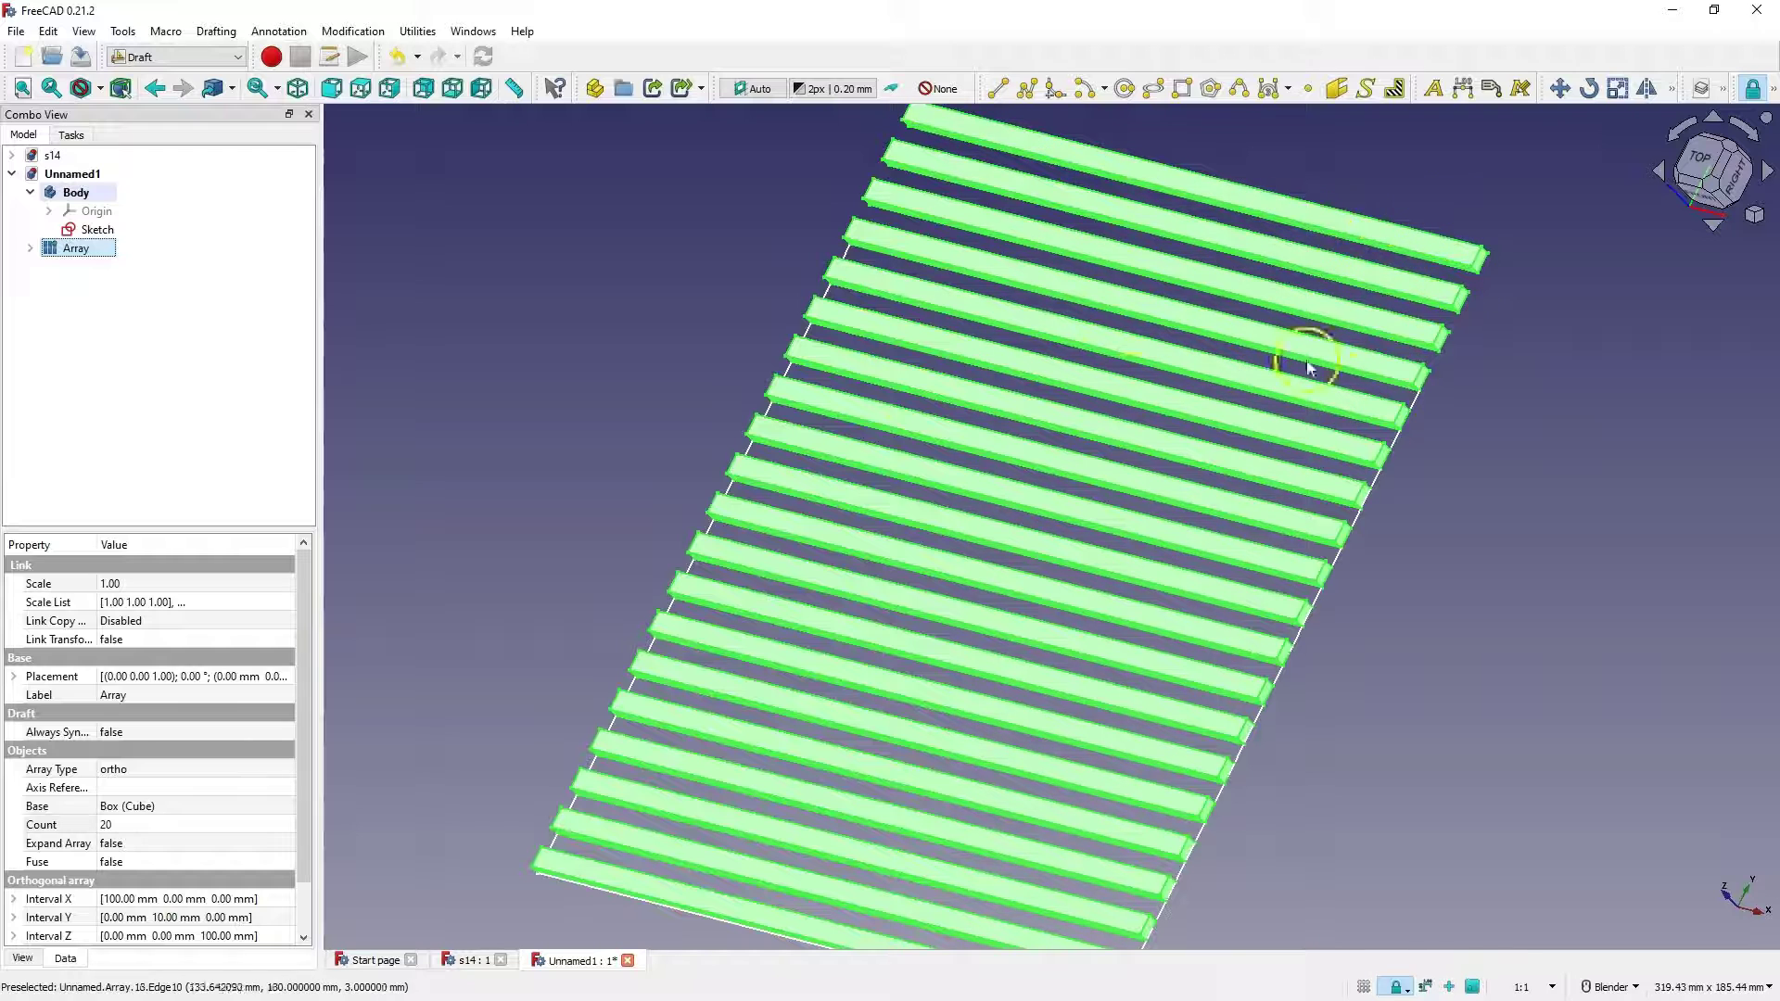
Change the array's Number Y from 20 to 17.
drag(297, 687, 297, 798)
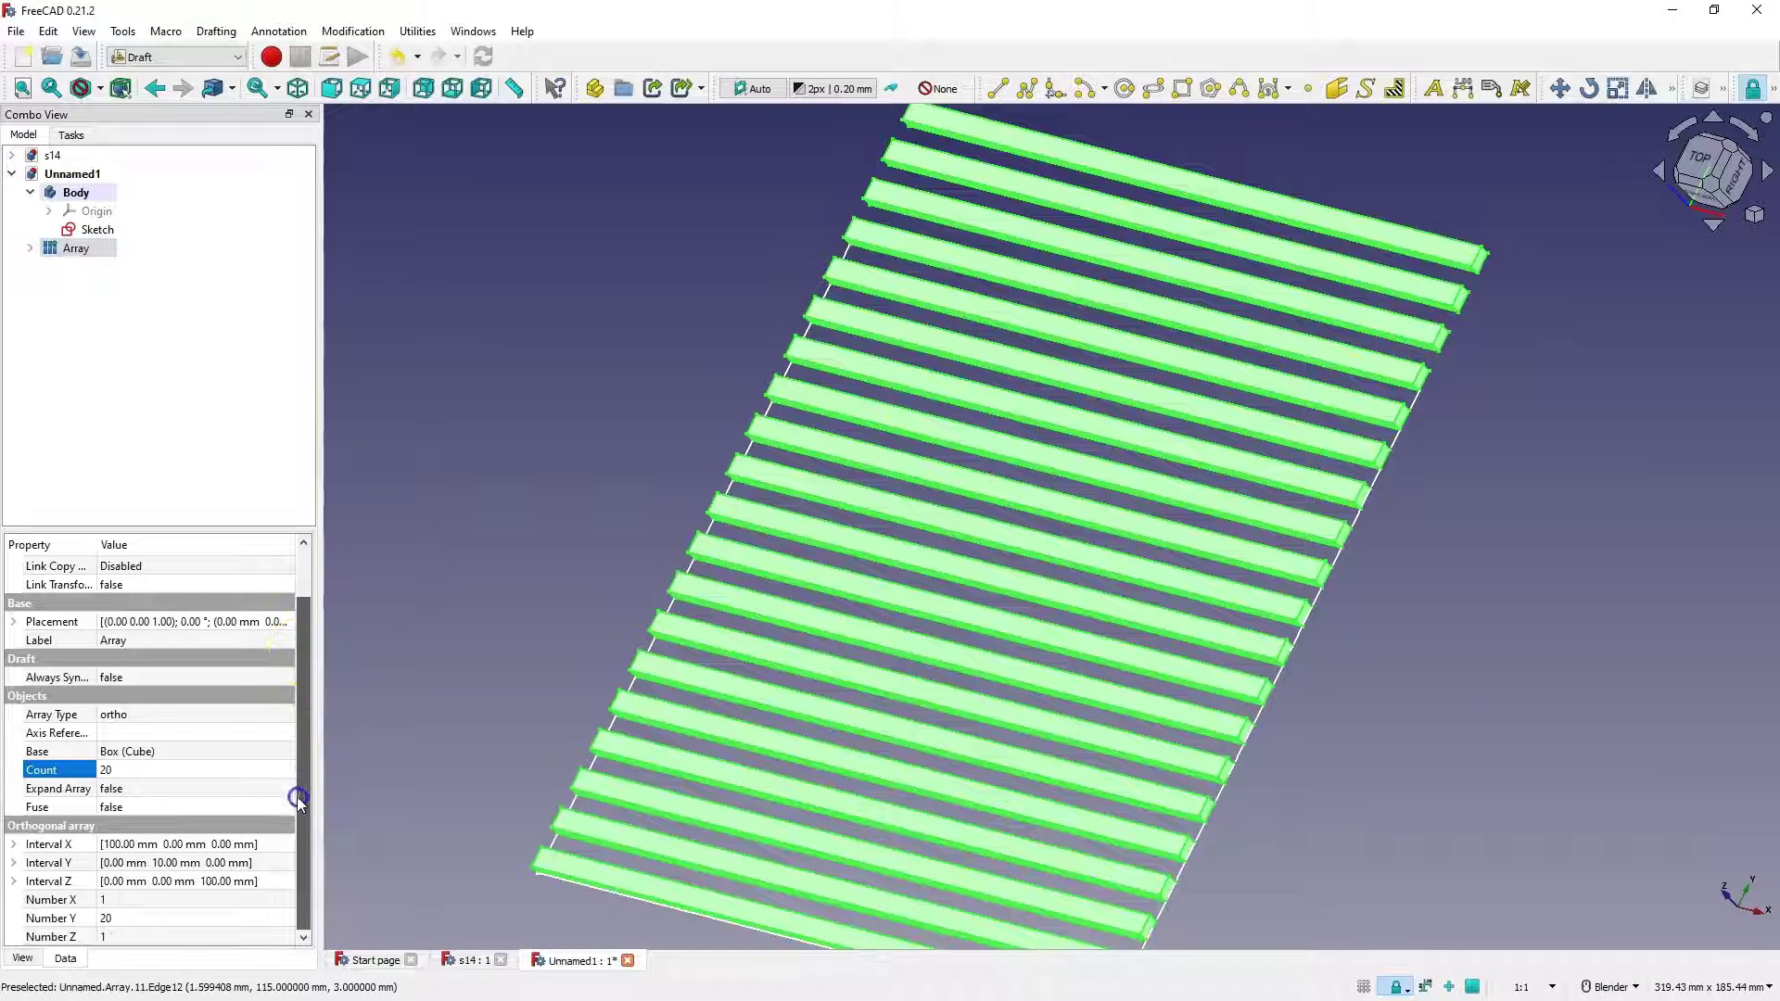
click(167, 917)
scroll(157, 917, down, 2)
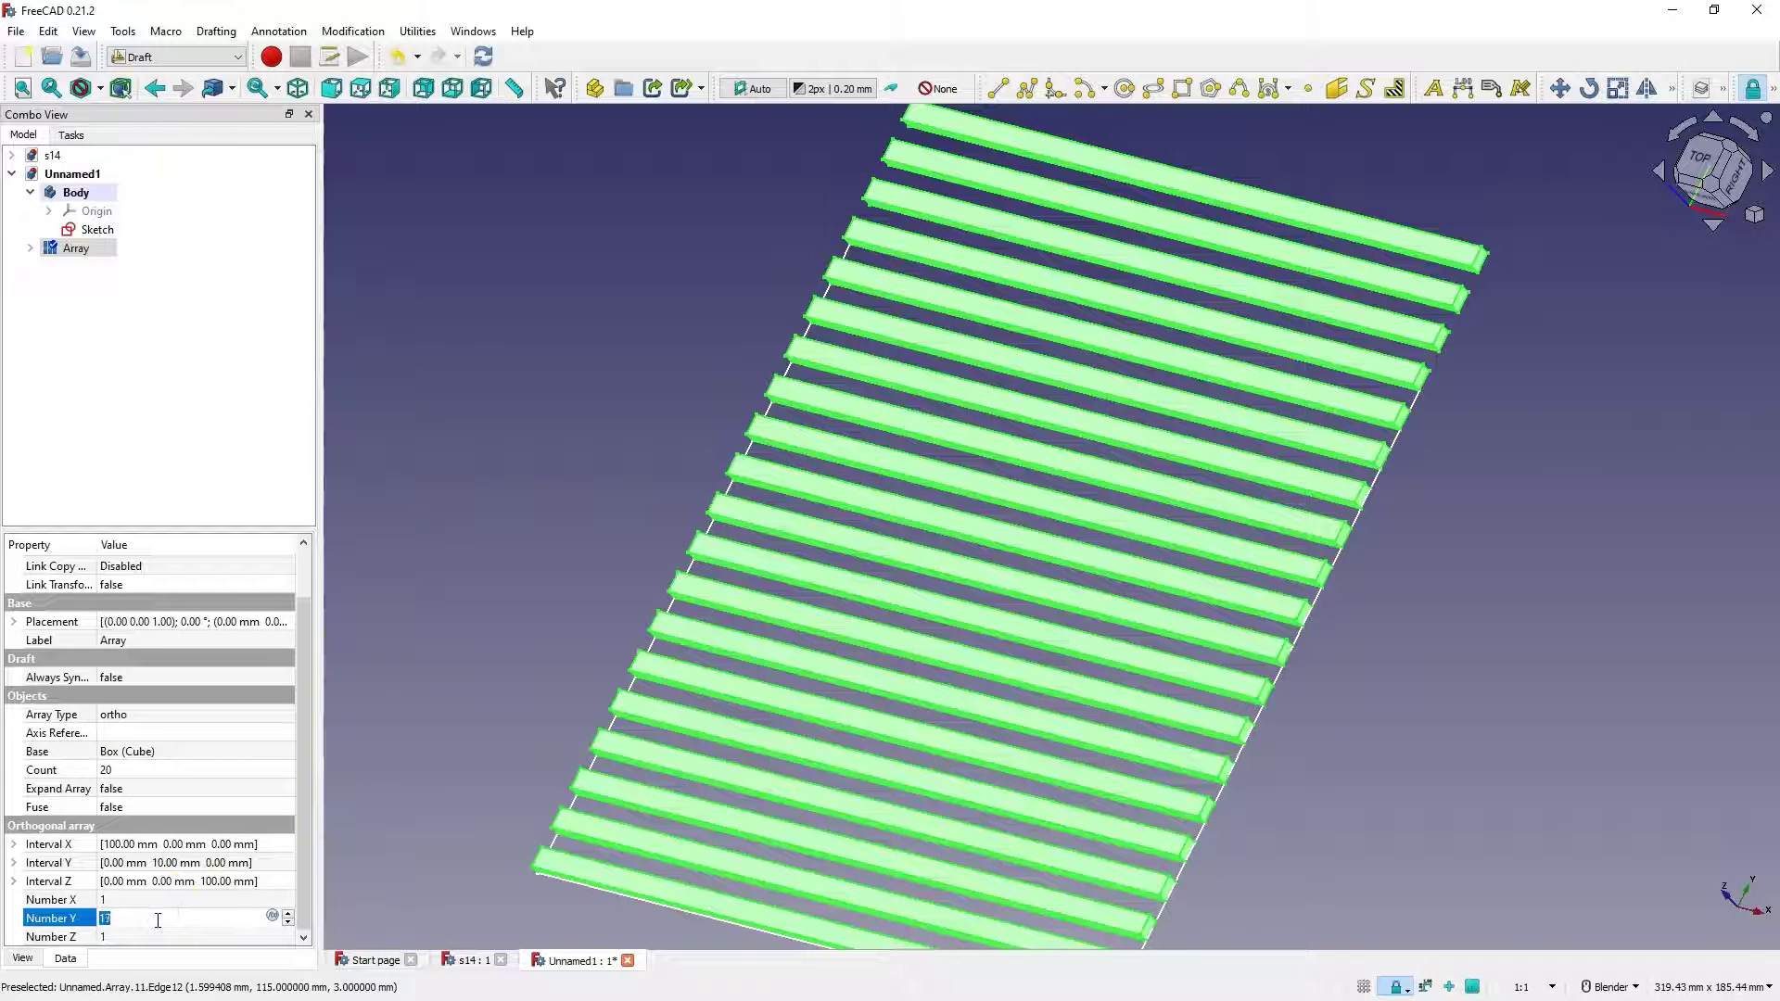
click(488, 419)
scroll(1415, 321, down, 3)
middle_drag(1415, 321, 1555, 353)
scroll(1555, 353, up, 4)
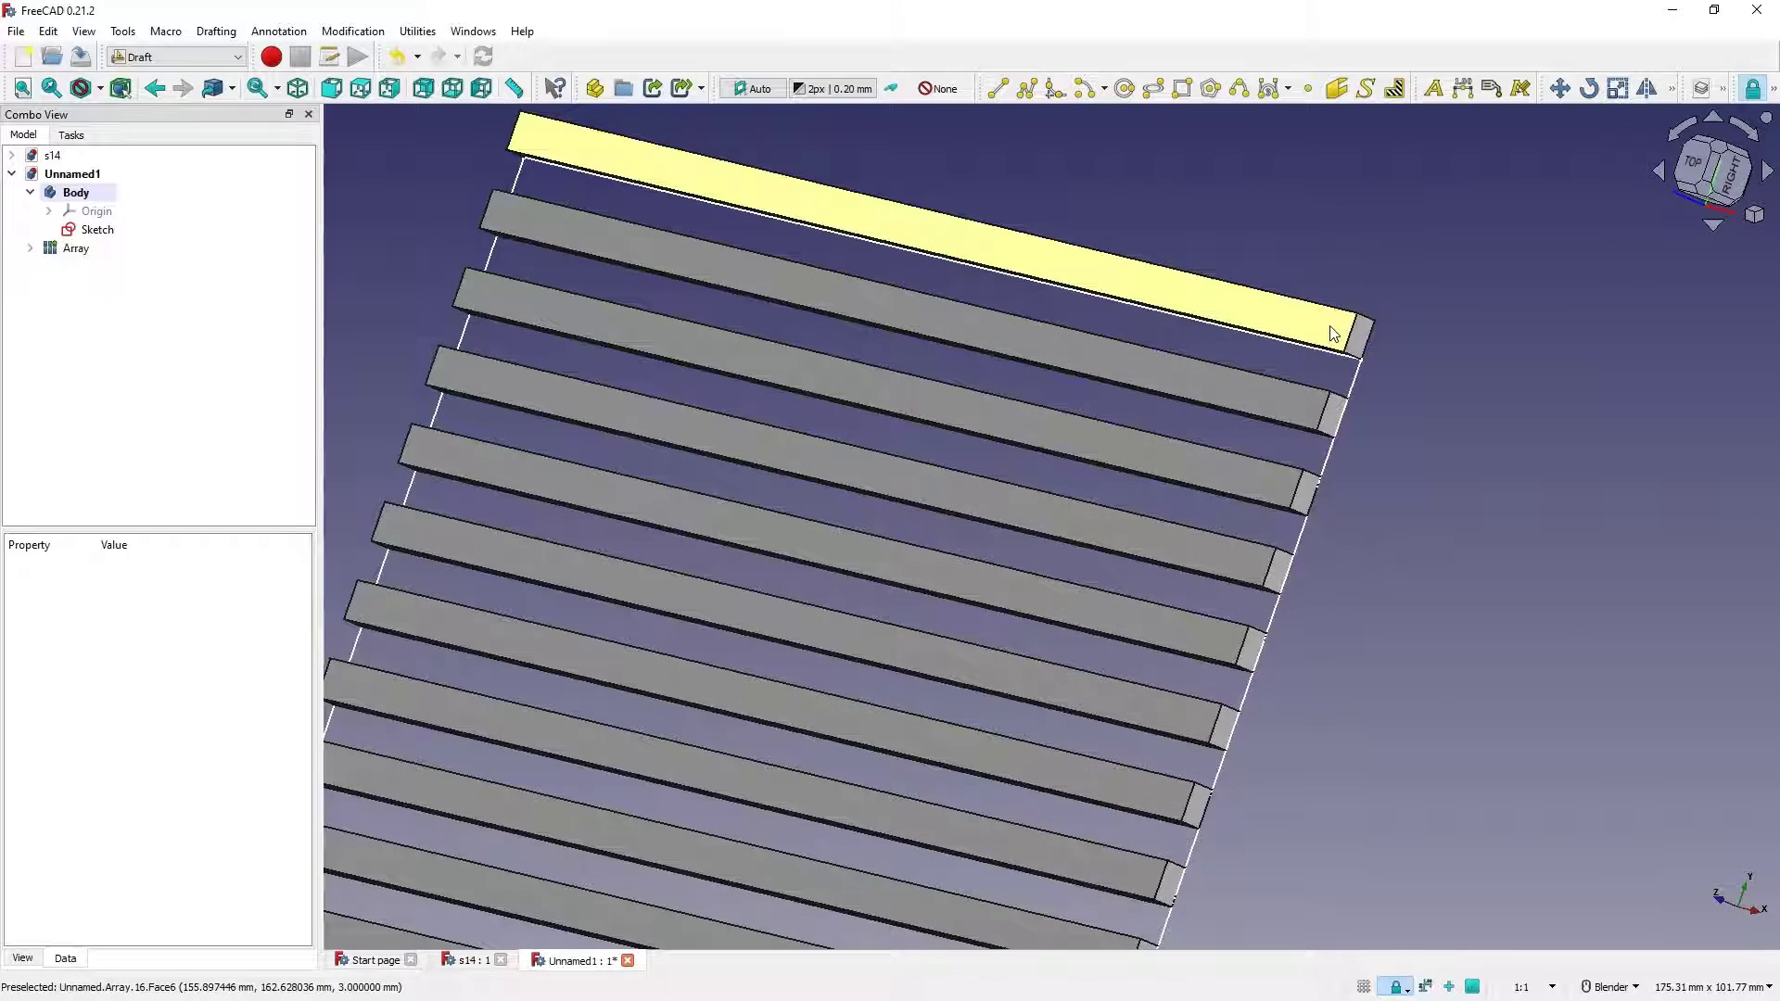
scroll(1335, 318, down, 5)
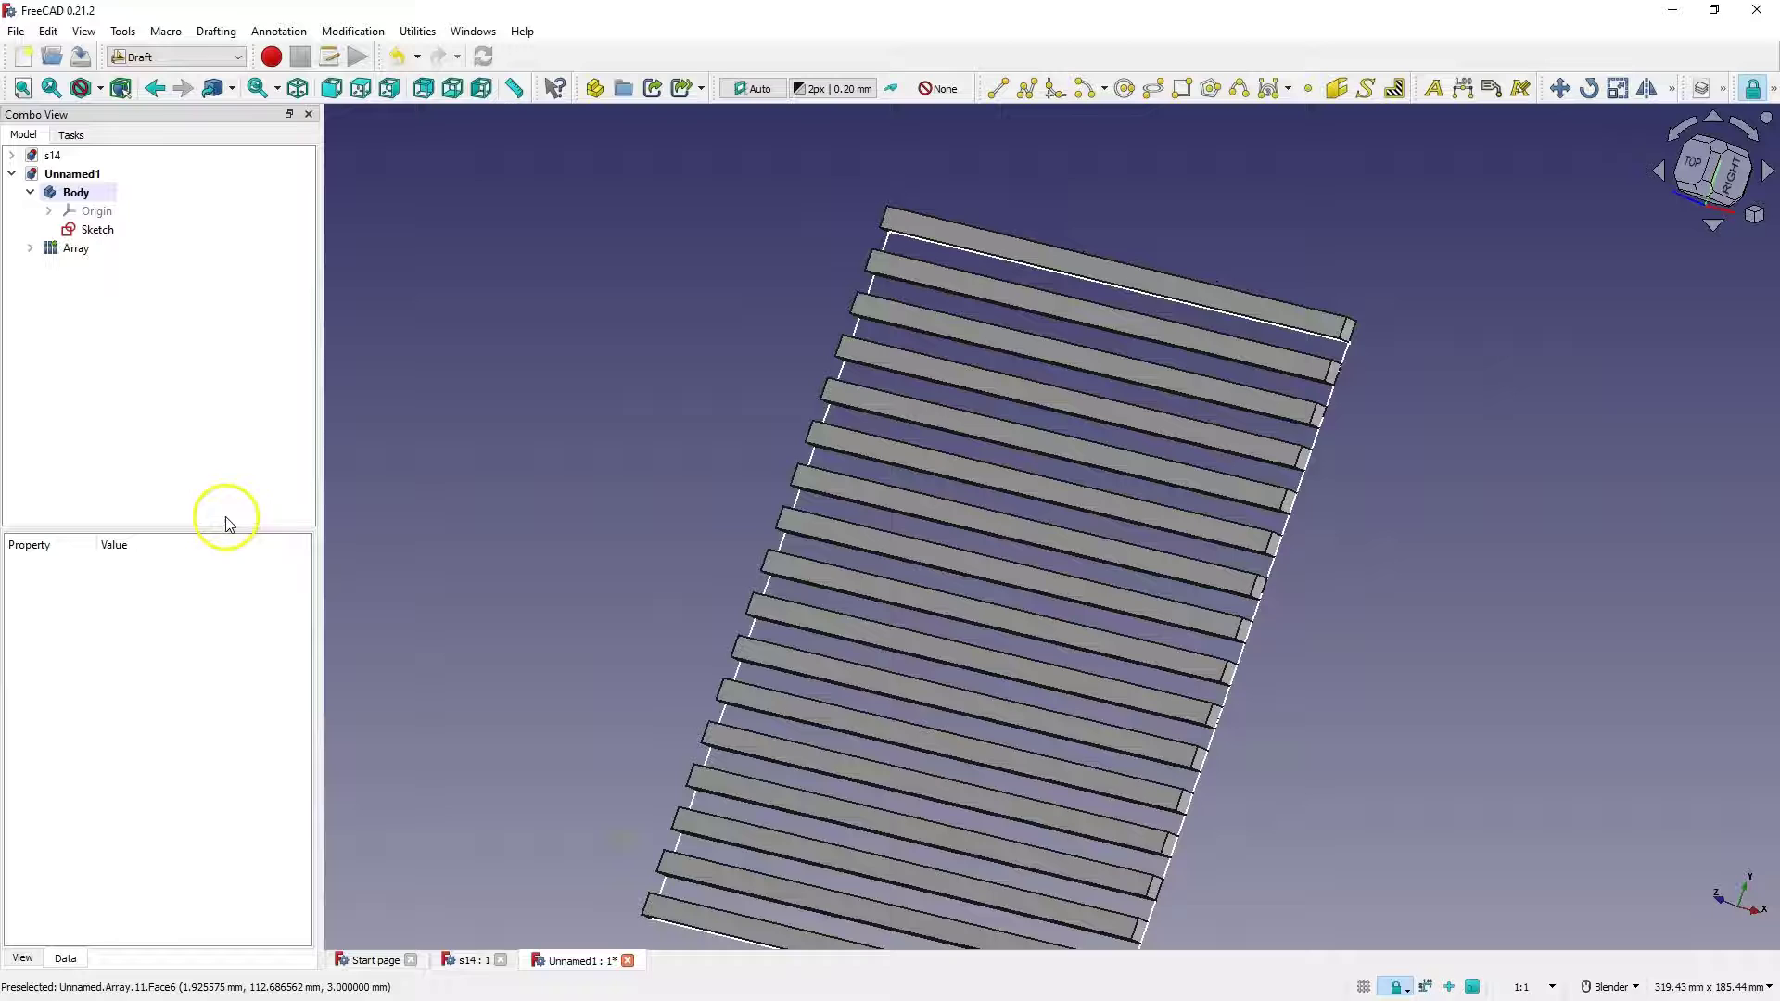
Lower the array's Number Y to 16.
click(55, 250)
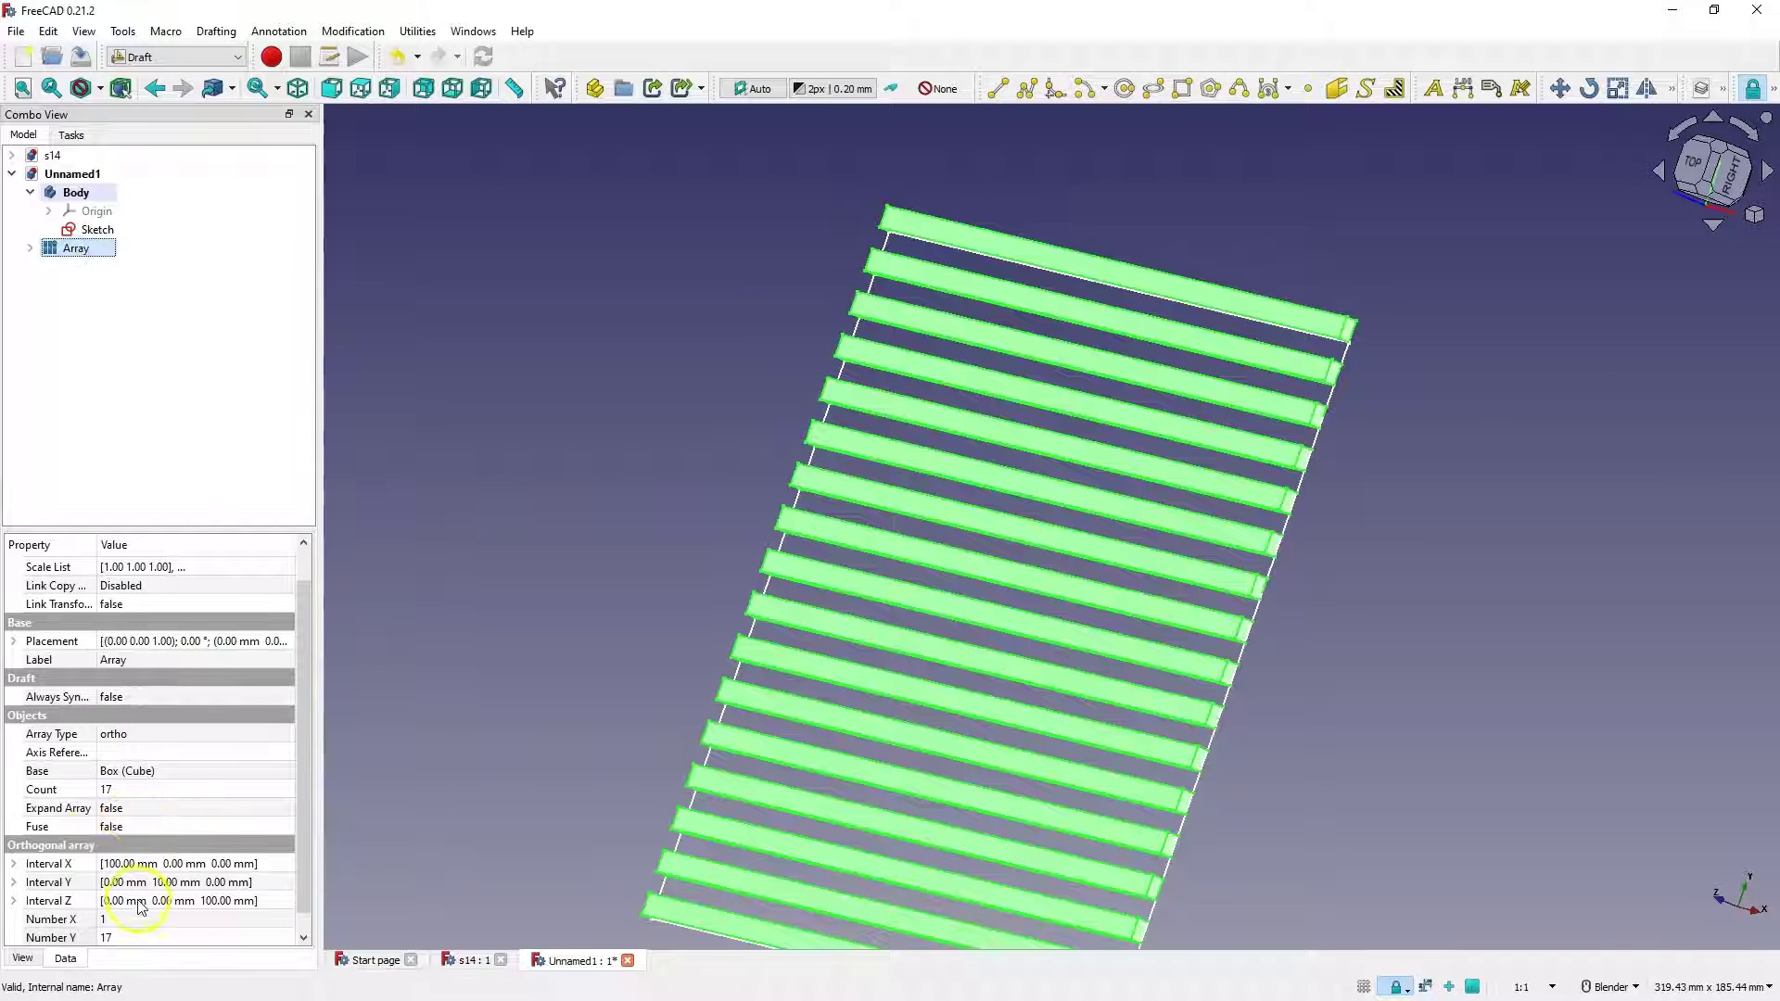
click(130, 937)
scroll(130, 937, down, 1)
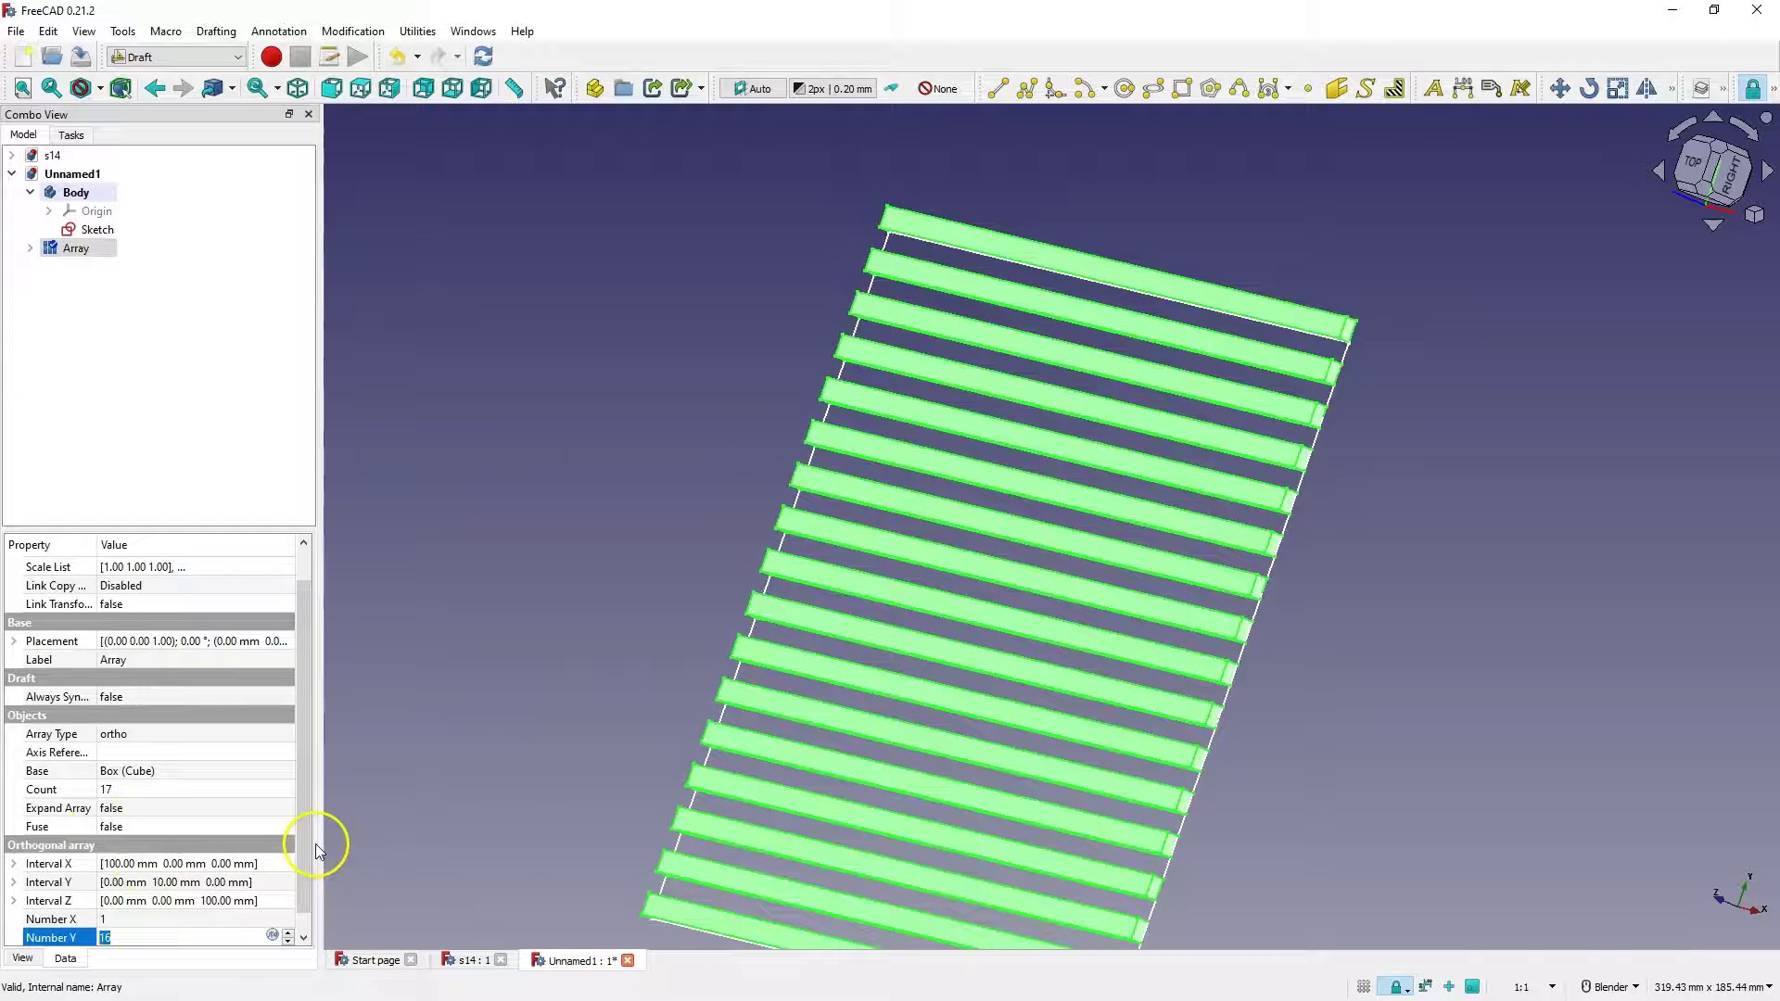
click(1386, 342)
middle_drag(1387, 342, 765, 336)
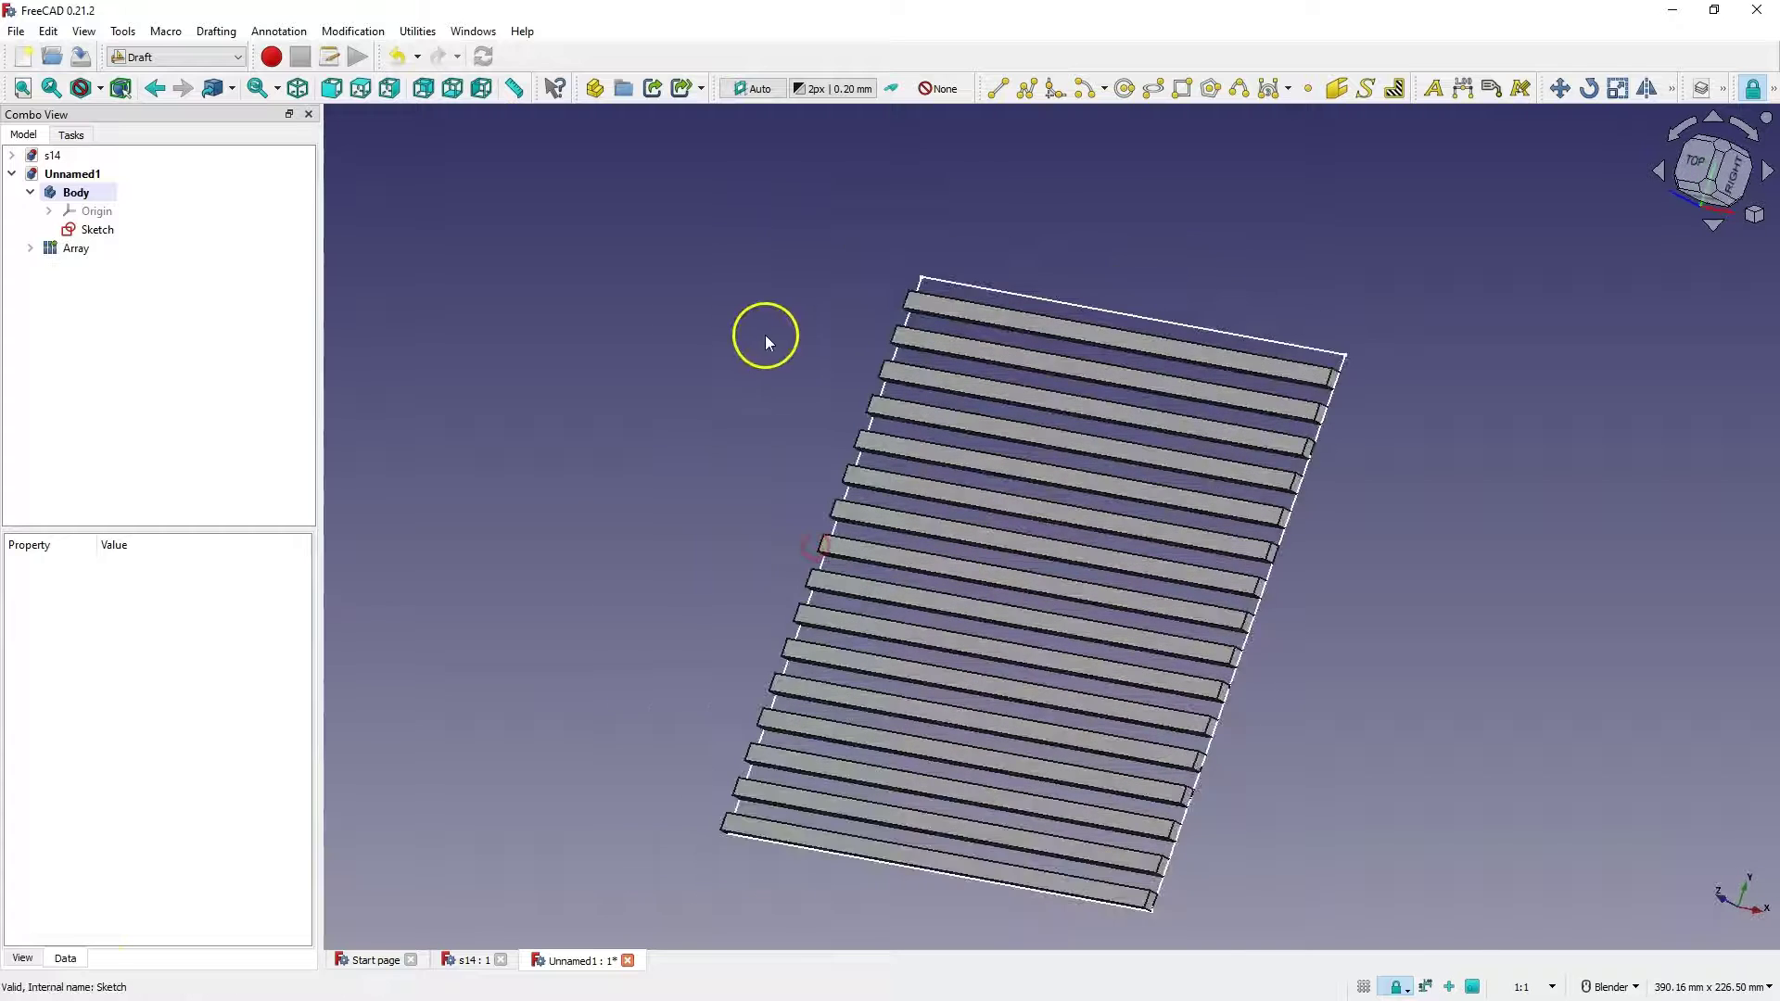
Switch to top view and check the finished grille in s14 before returning to Unnamed1.
key(2)
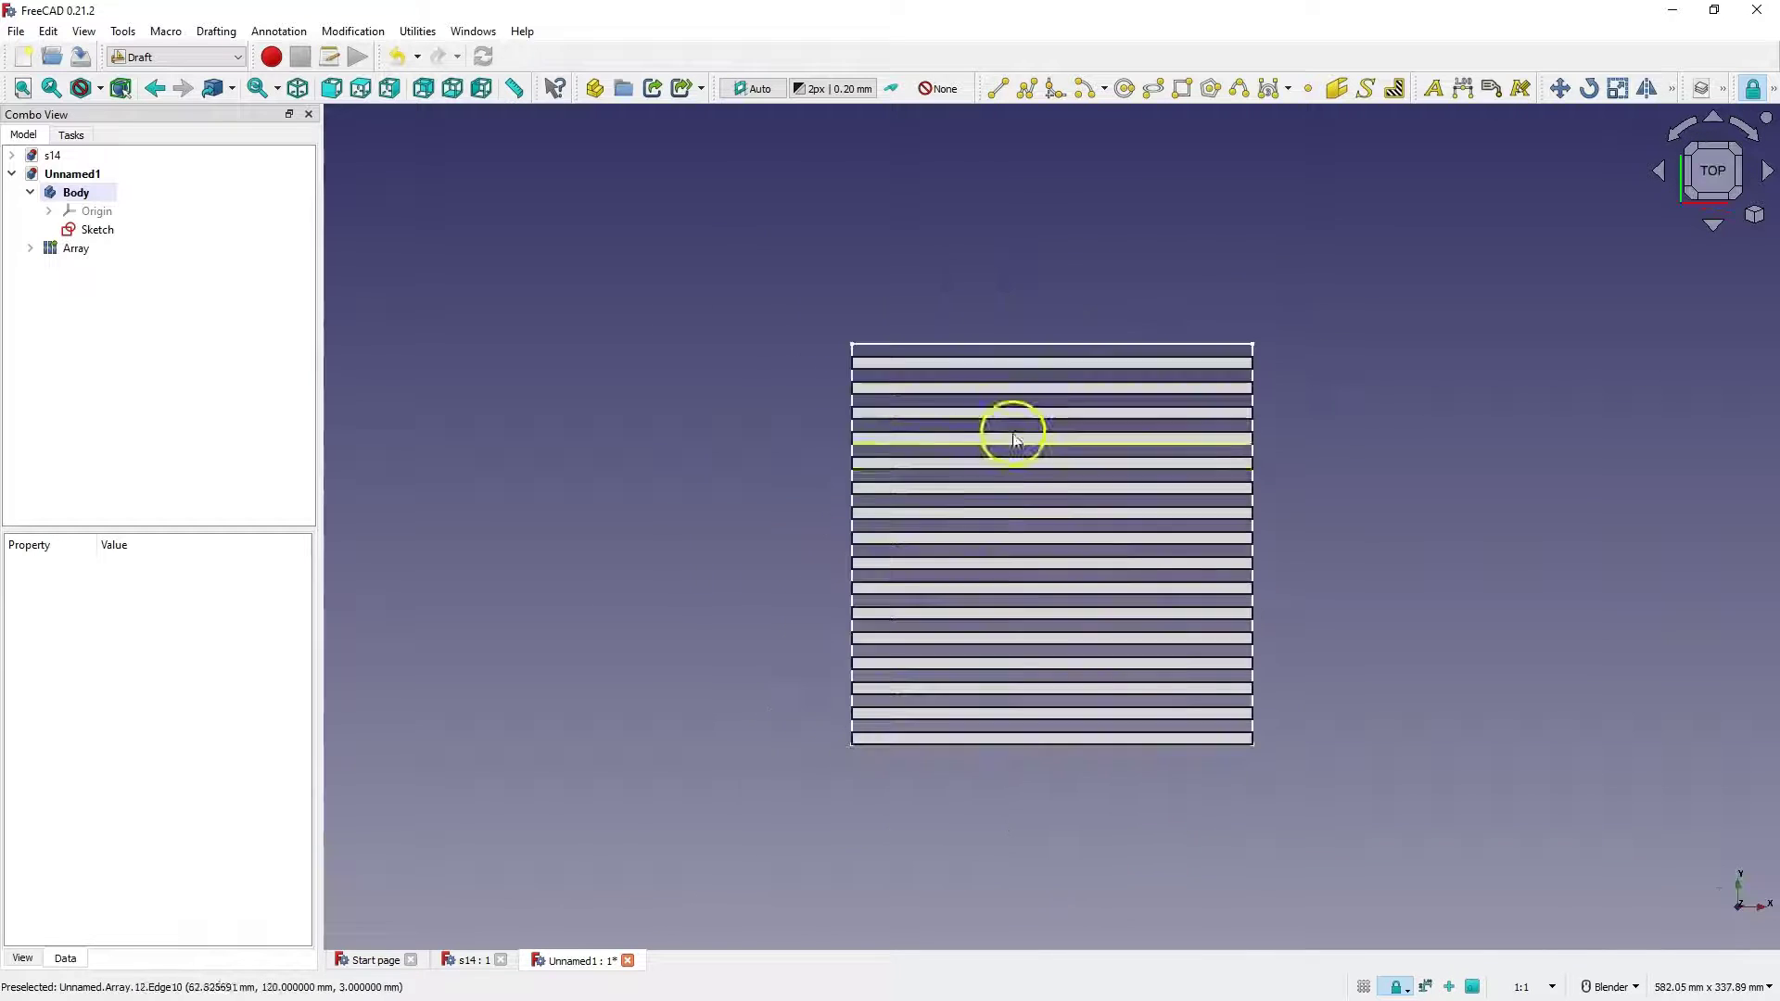
click(480, 964)
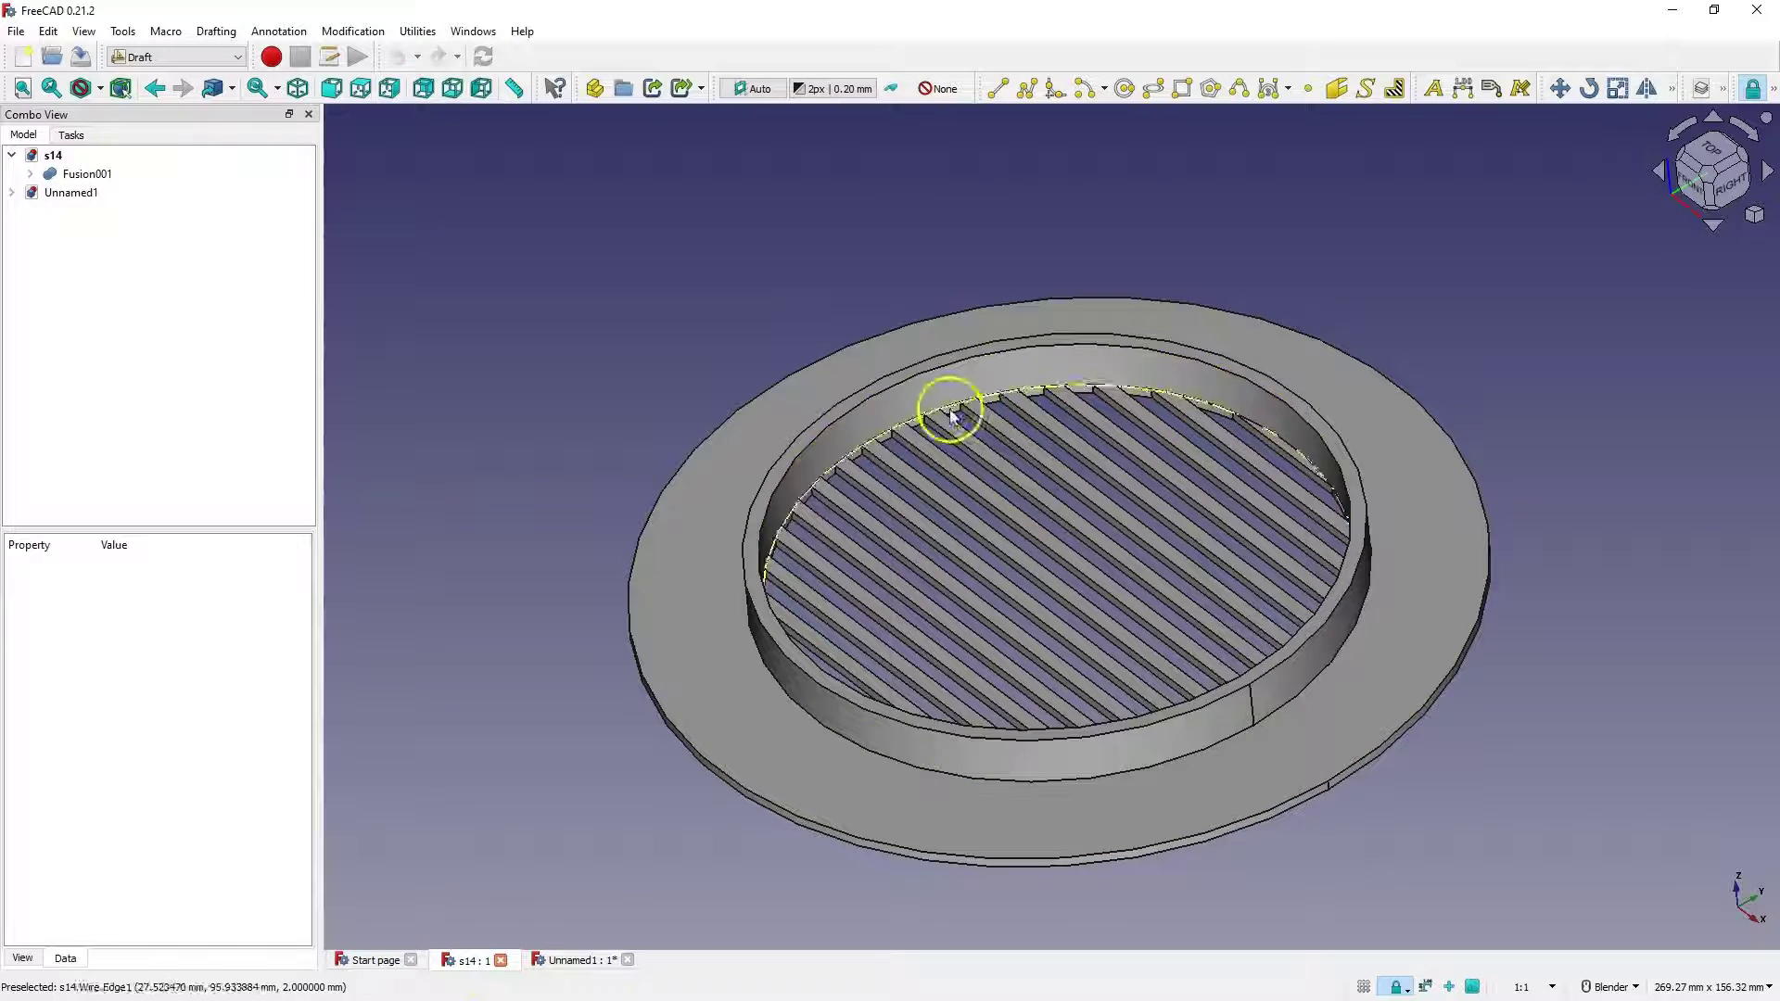
click(574, 964)
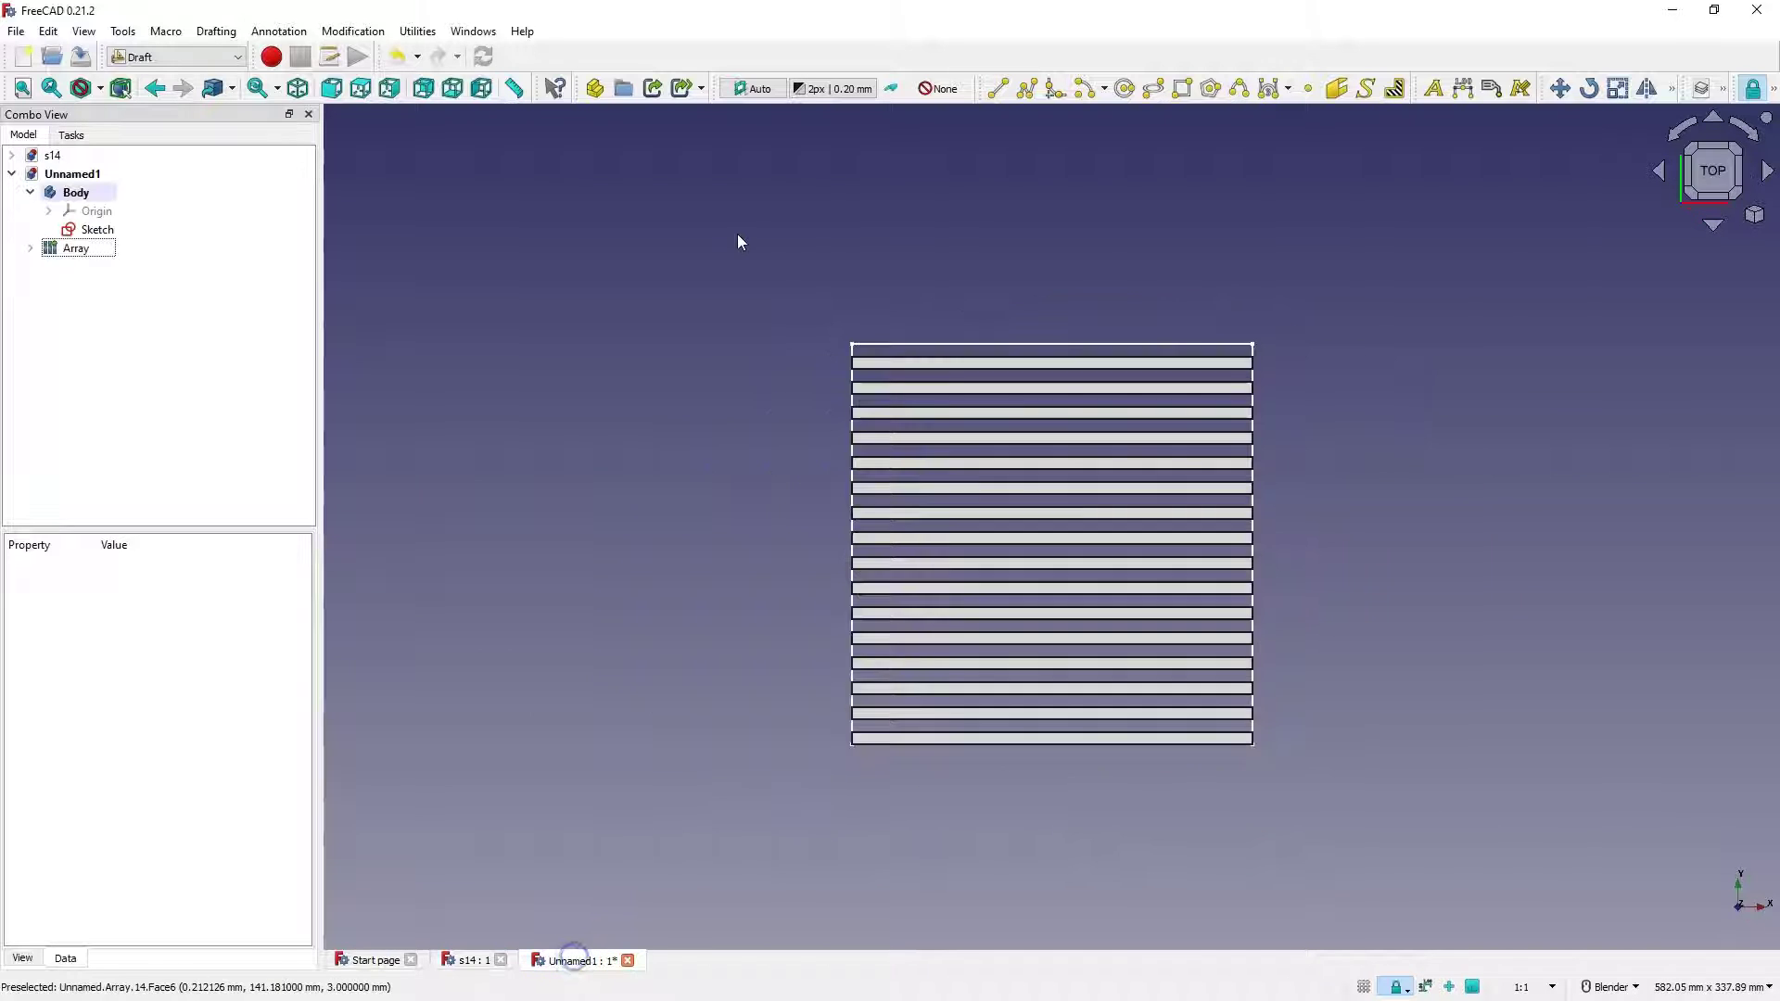
Draw a filled Draft circle centred at 80, 80 mm with a 55 mm radius.
click(1124, 89)
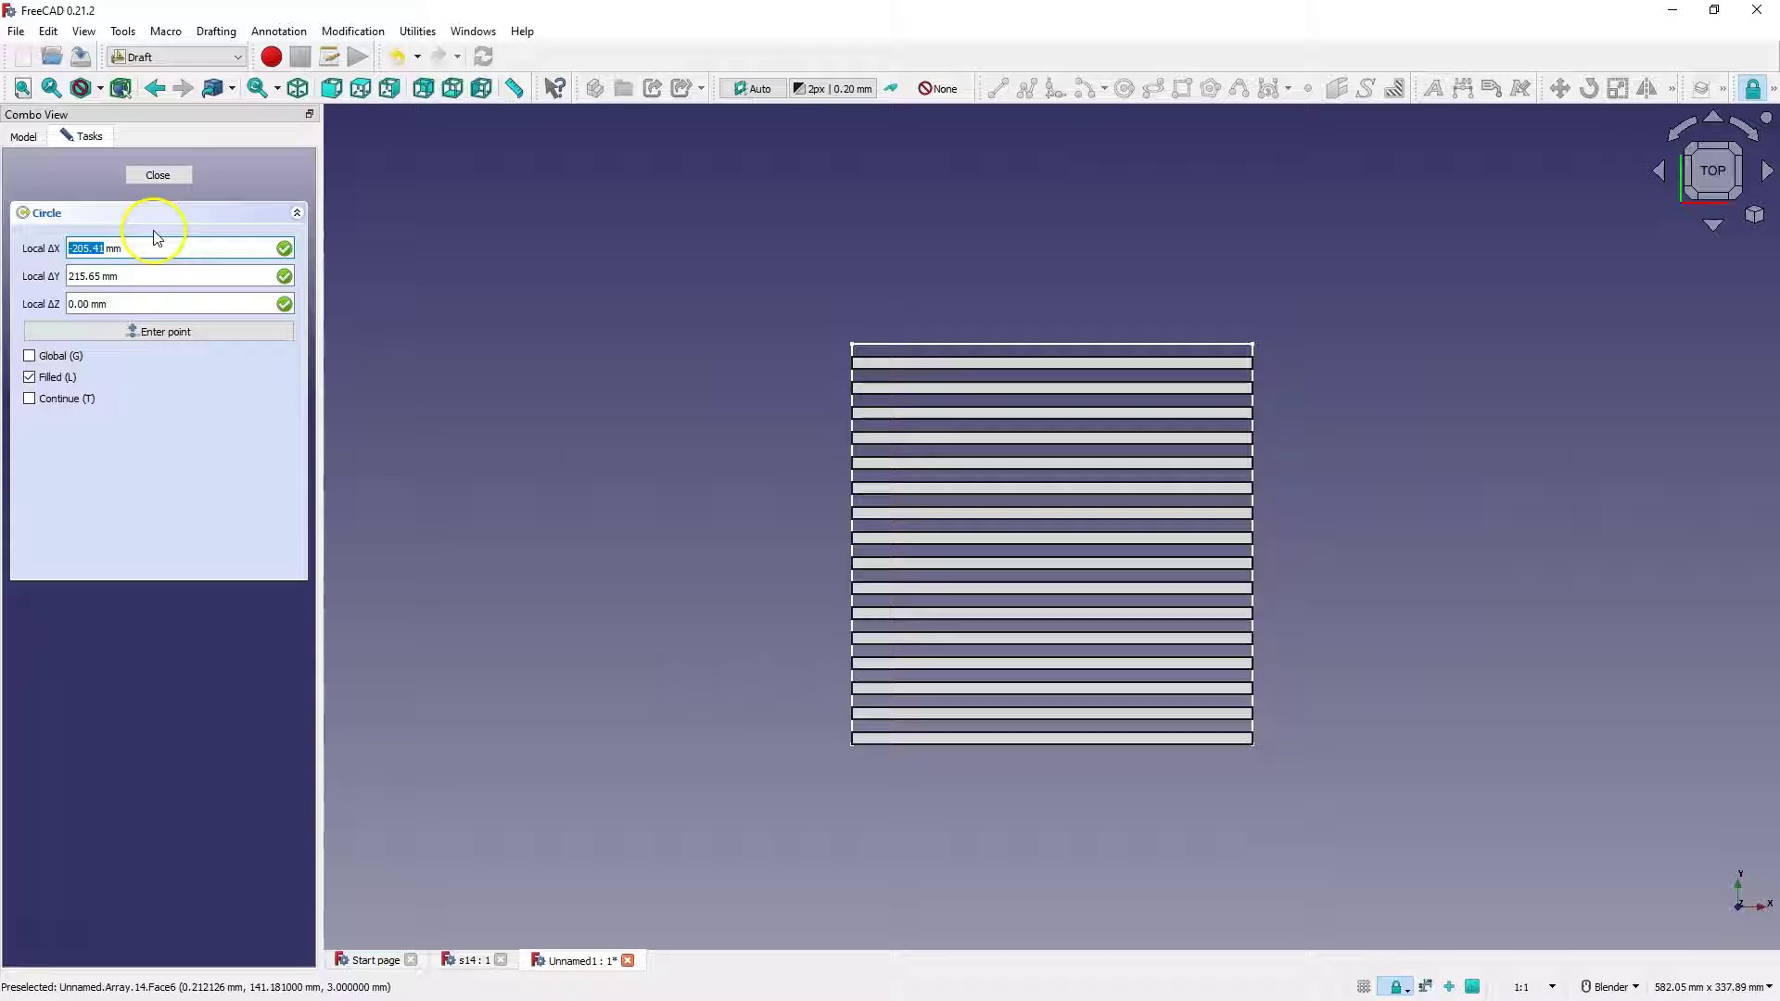
text(8)
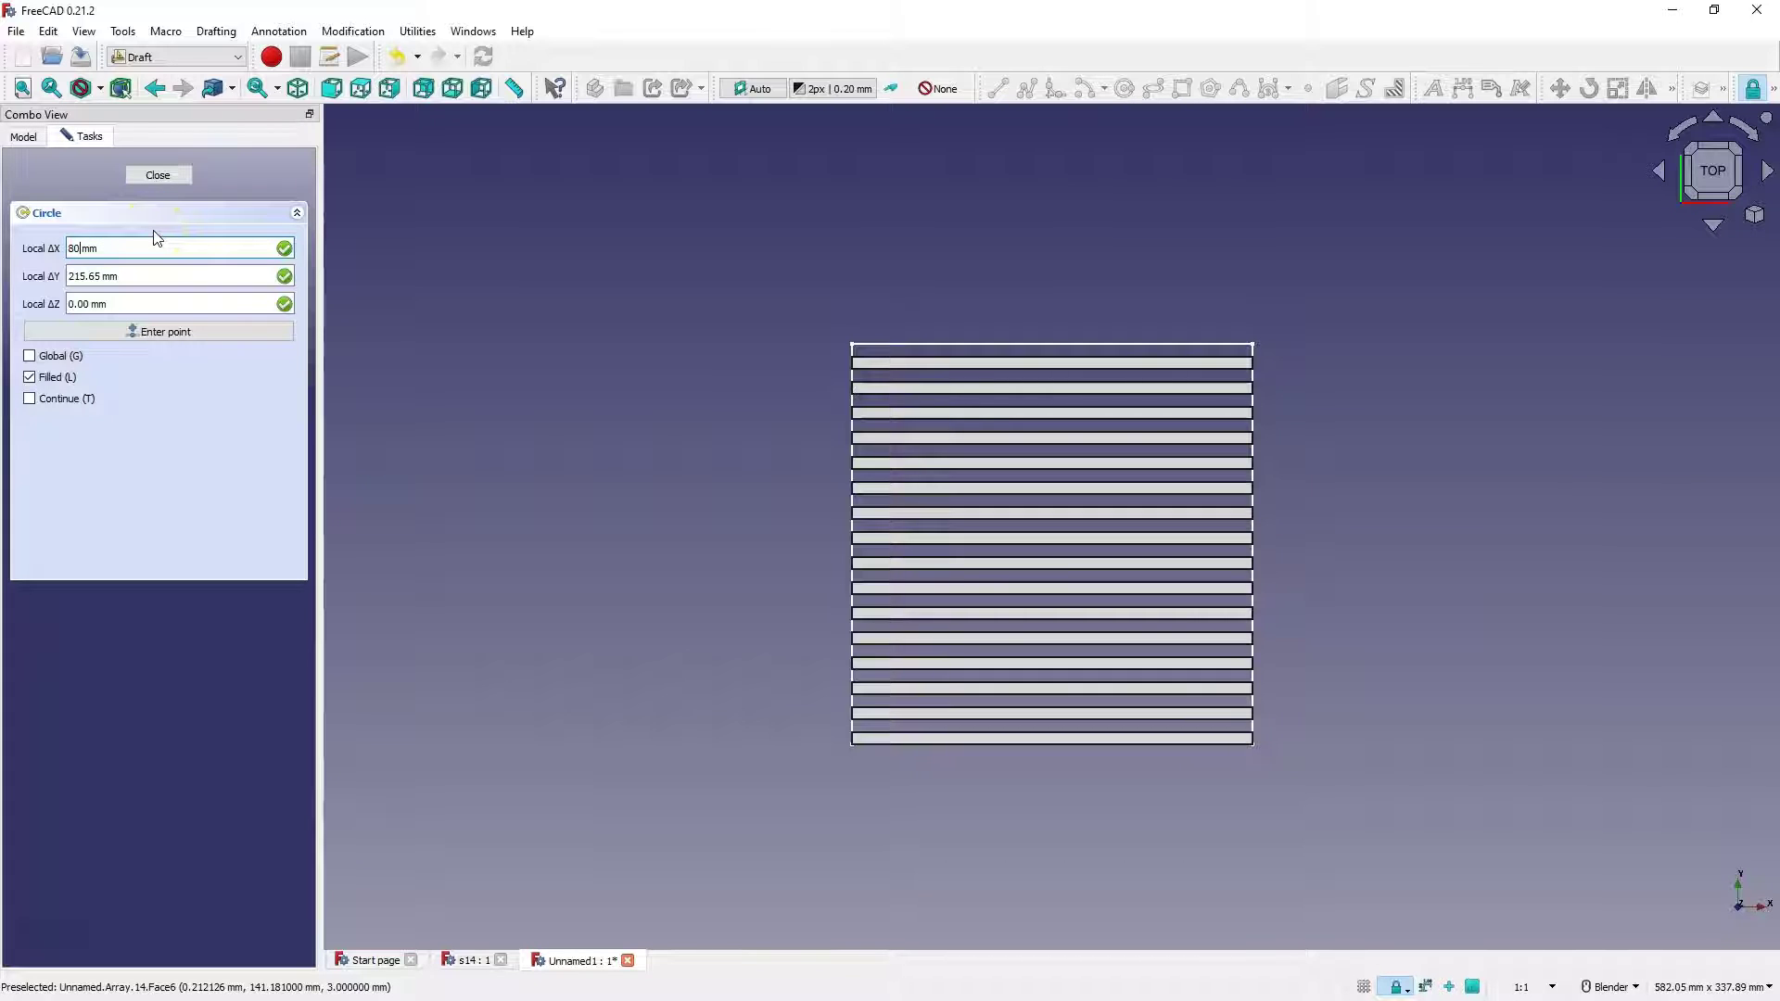
text(0)
key(Tab)
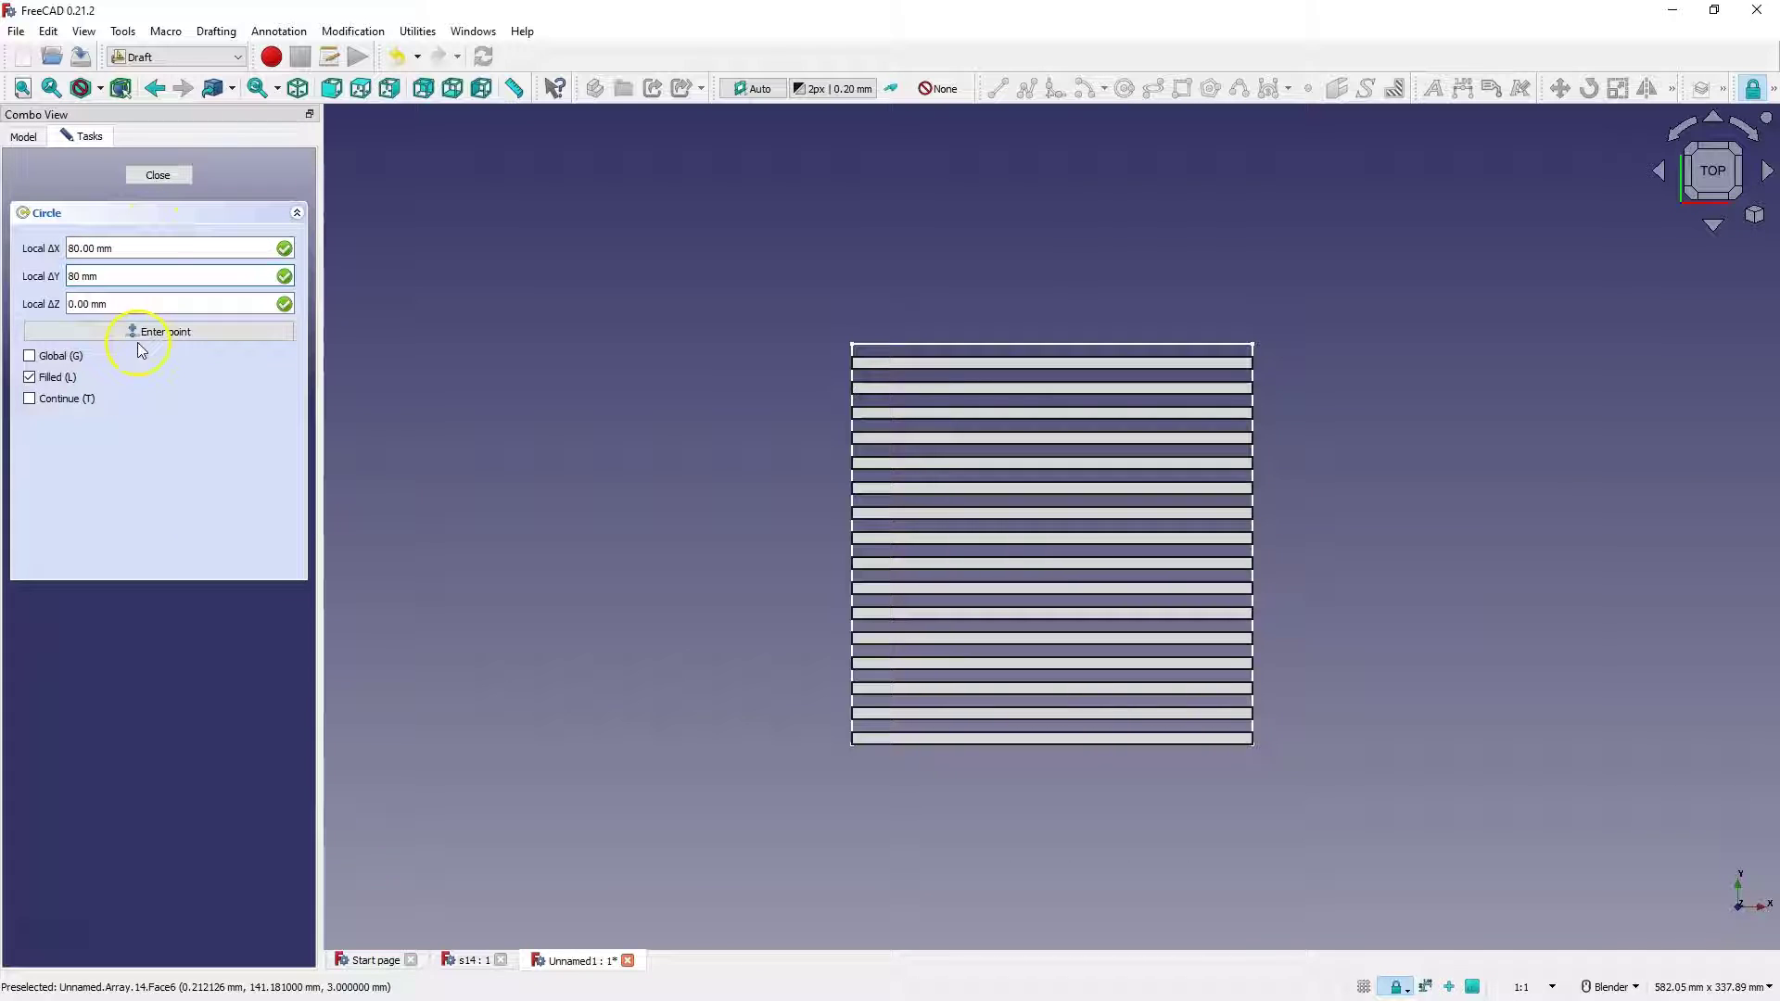
text(80)
click(132, 334)
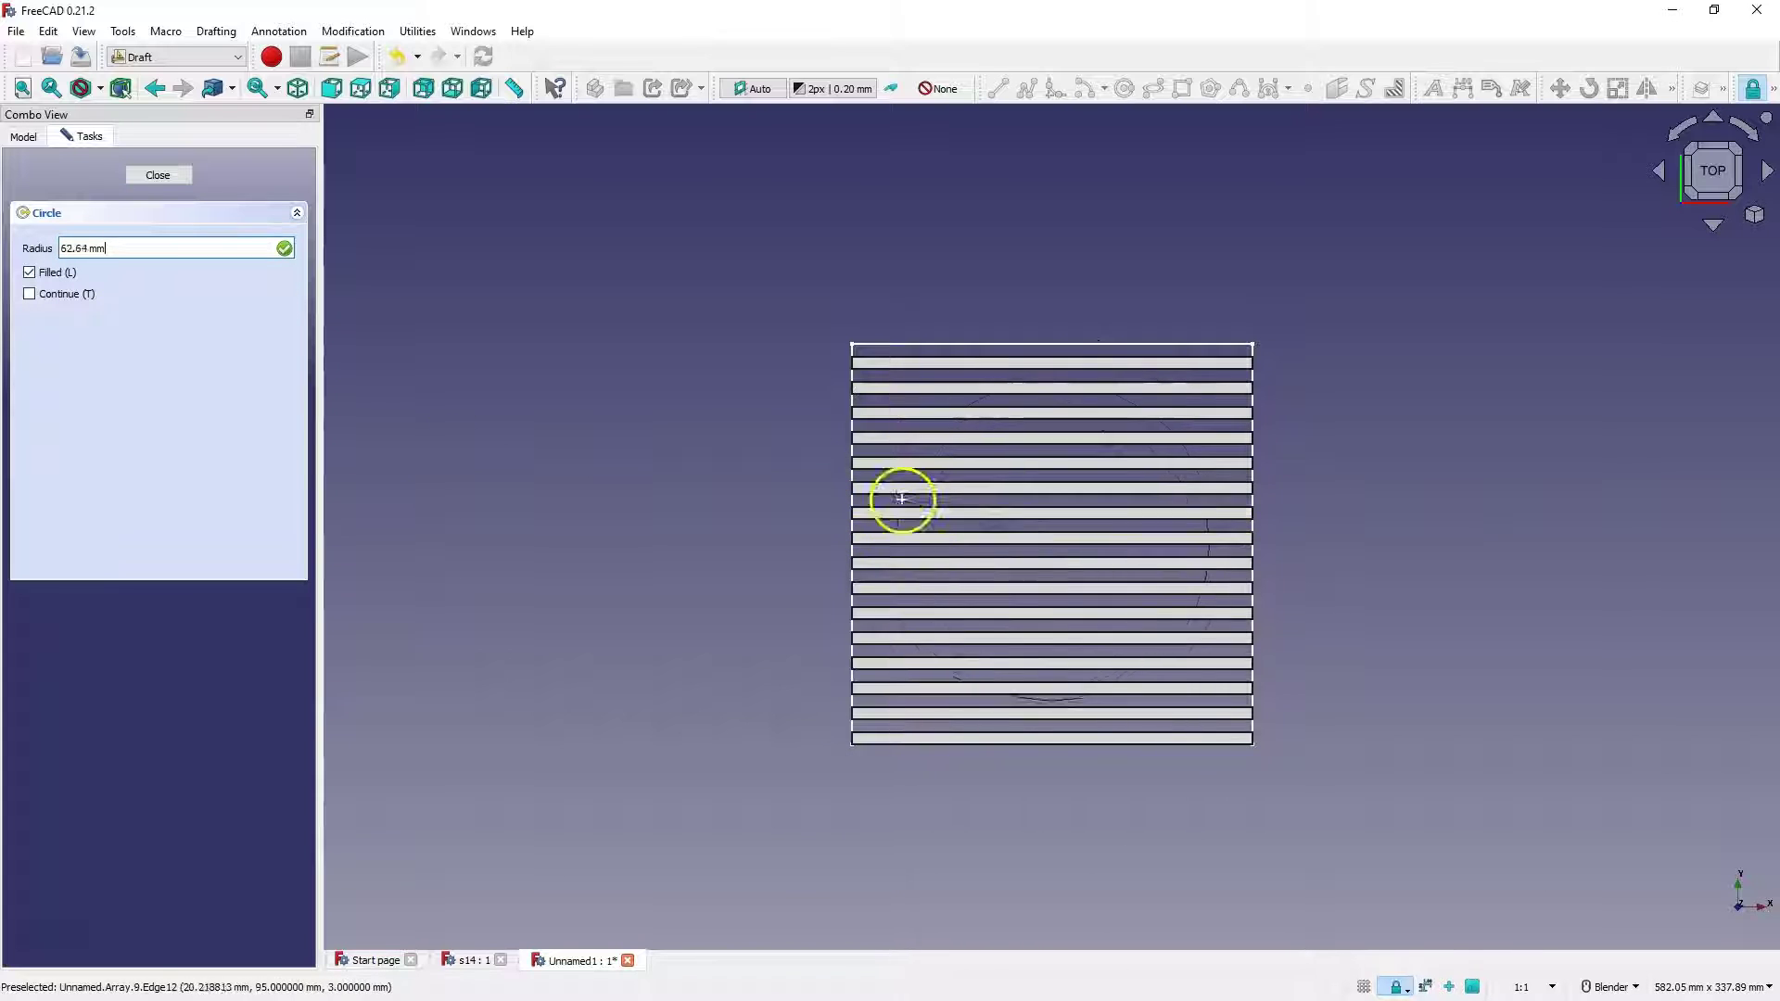
click(35, 243)
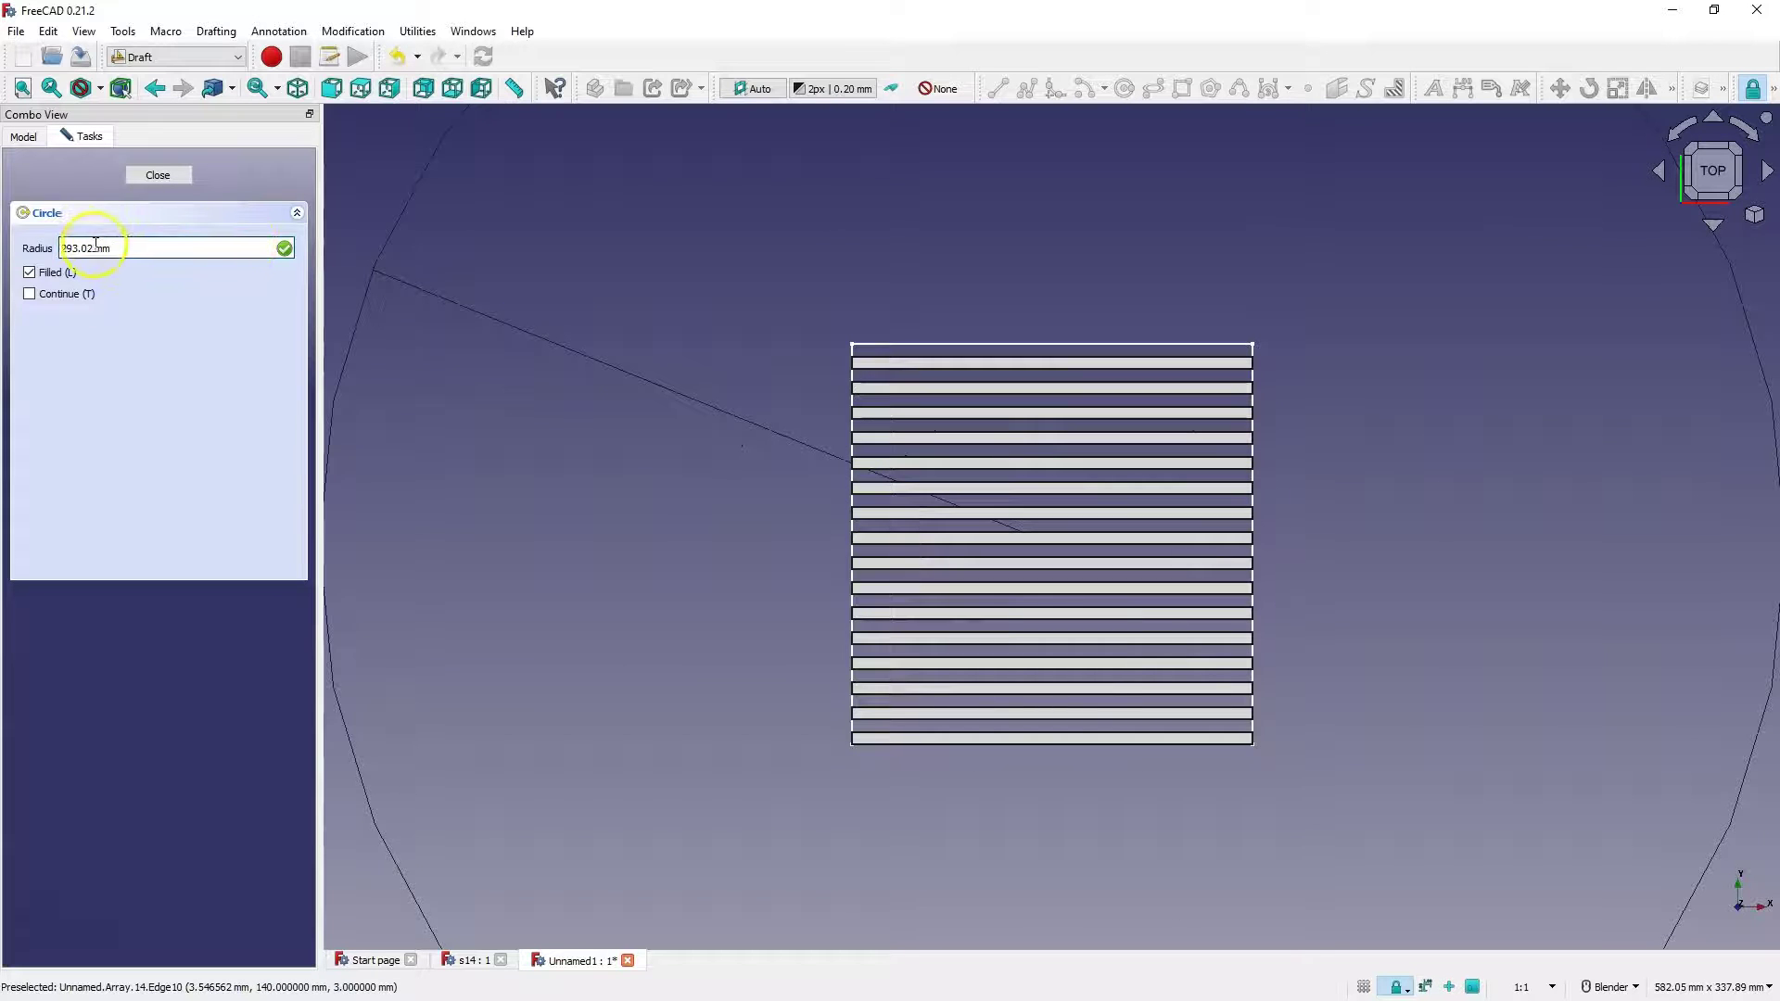
click(37, 245)
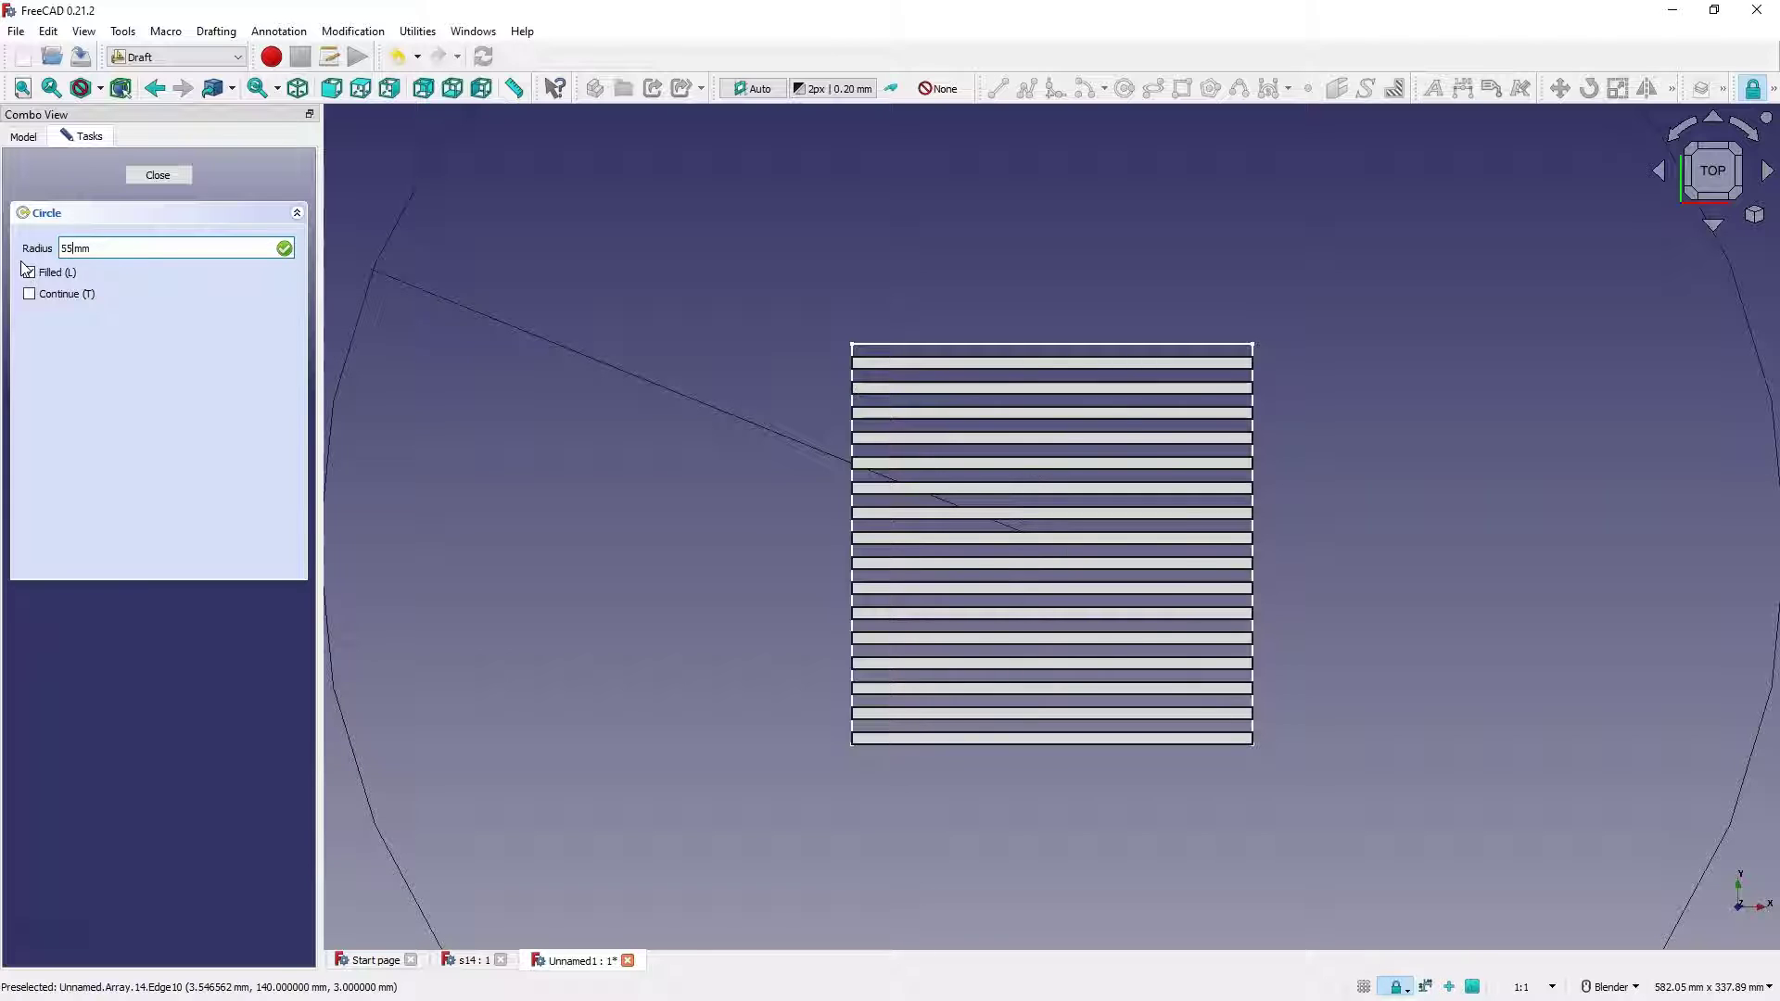
key(Return)
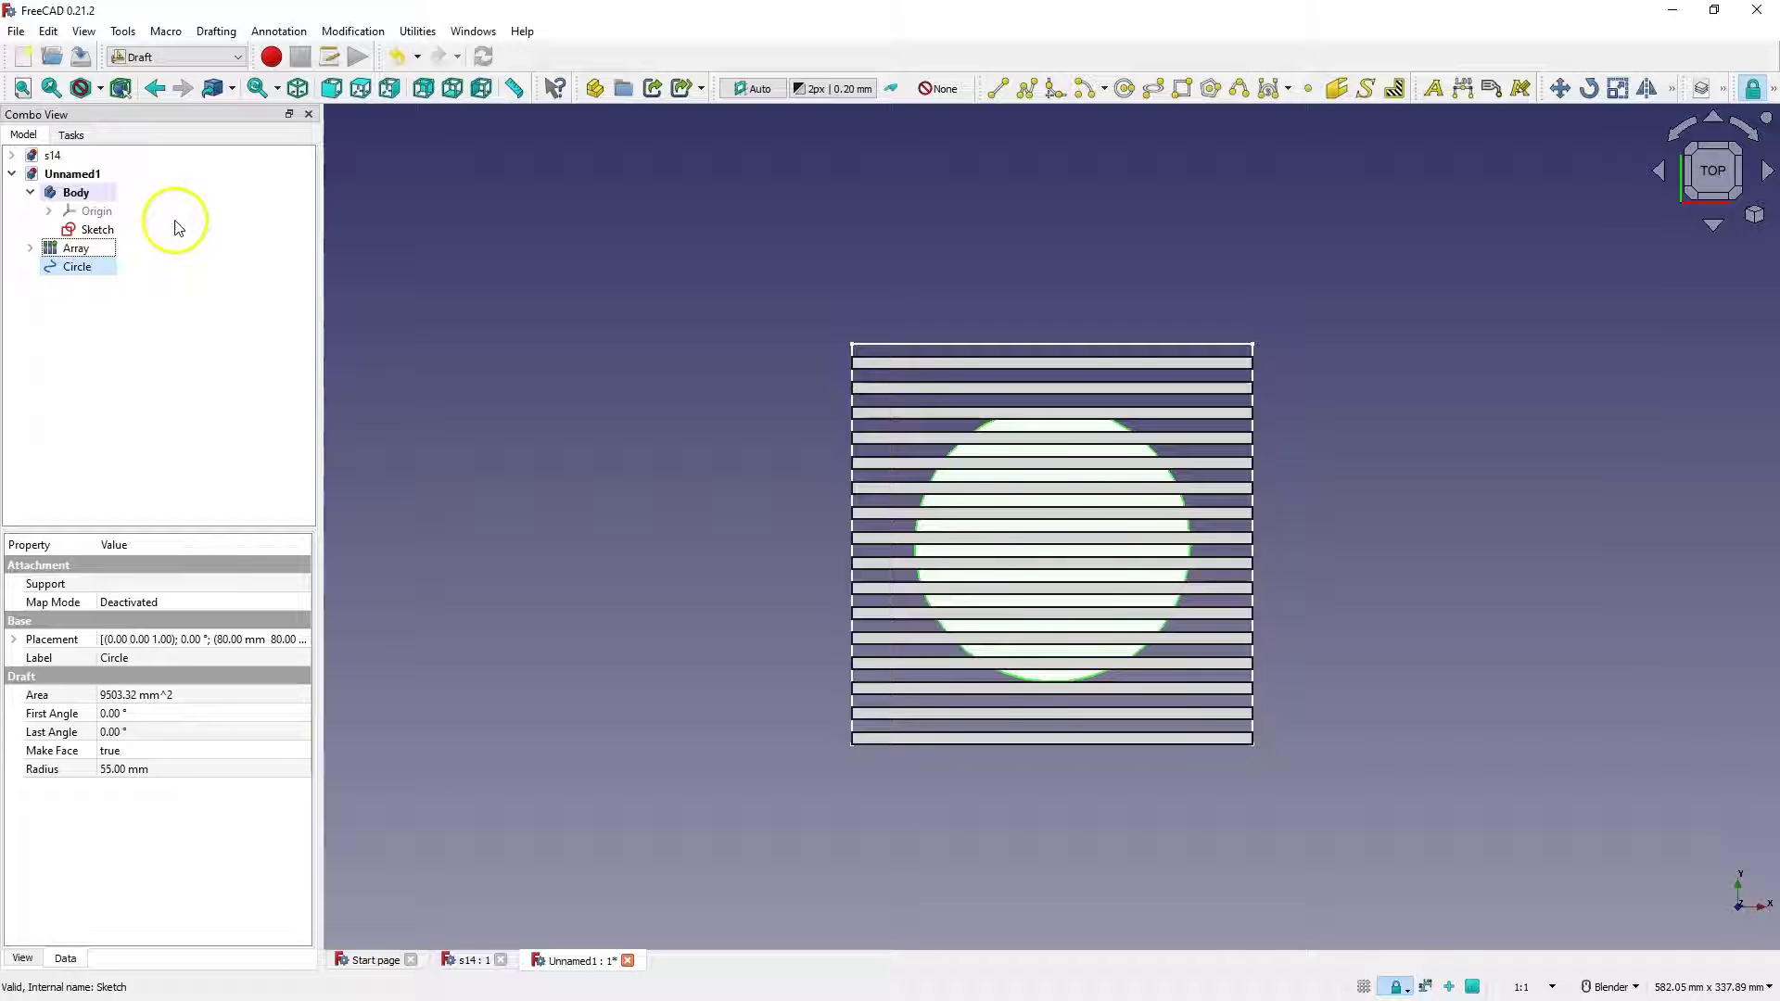
Draw a Draft rectangle from the array's bottom-left to top-right corner, about 164 × 166 mm.
click(1184, 95)
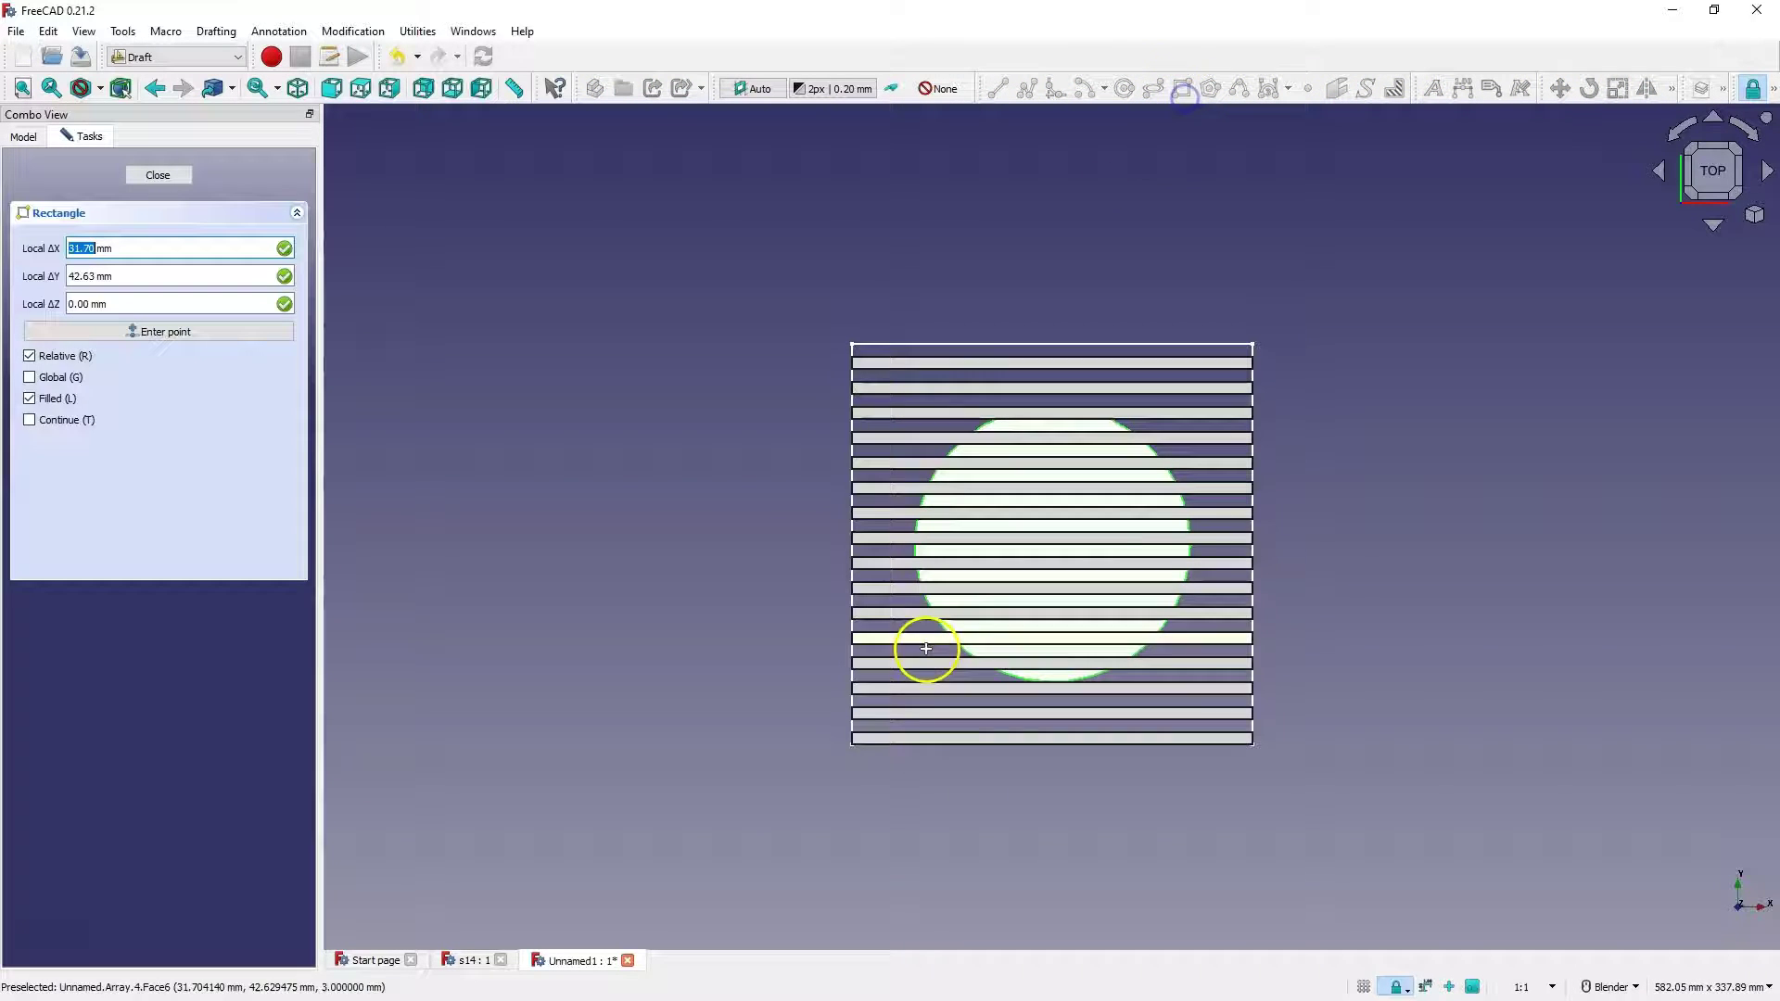
scroll(849, 747, up, 2)
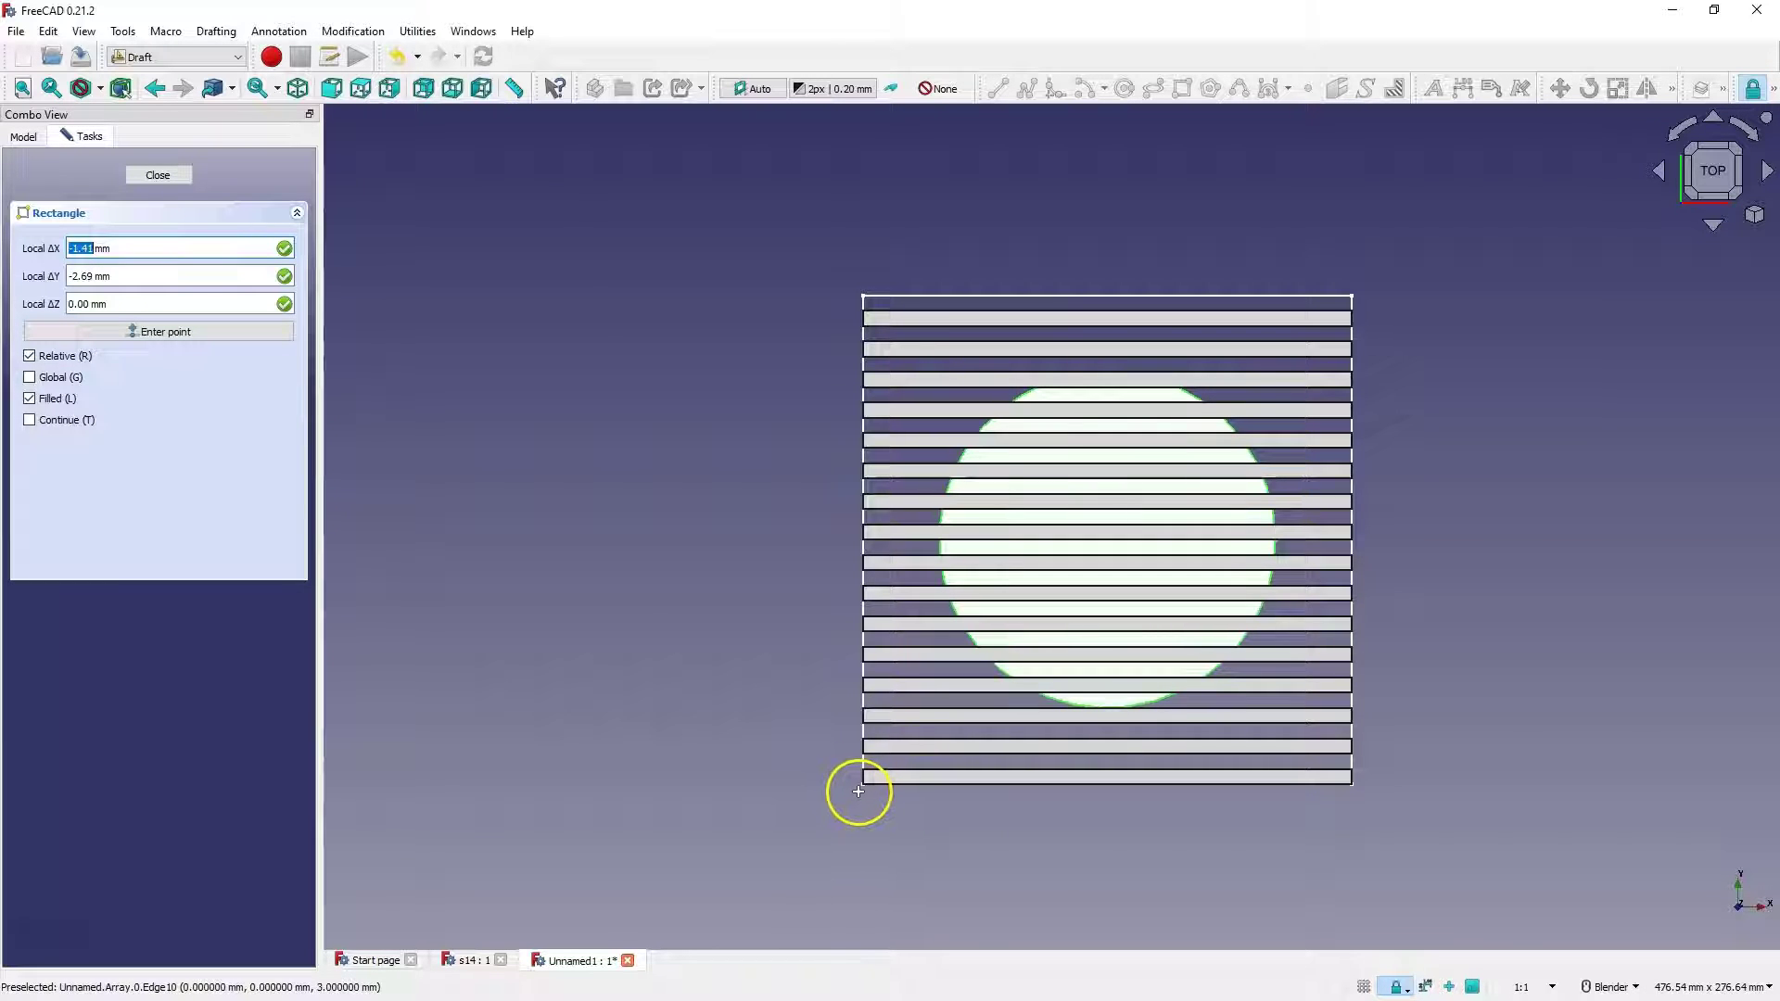
click(857, 790)
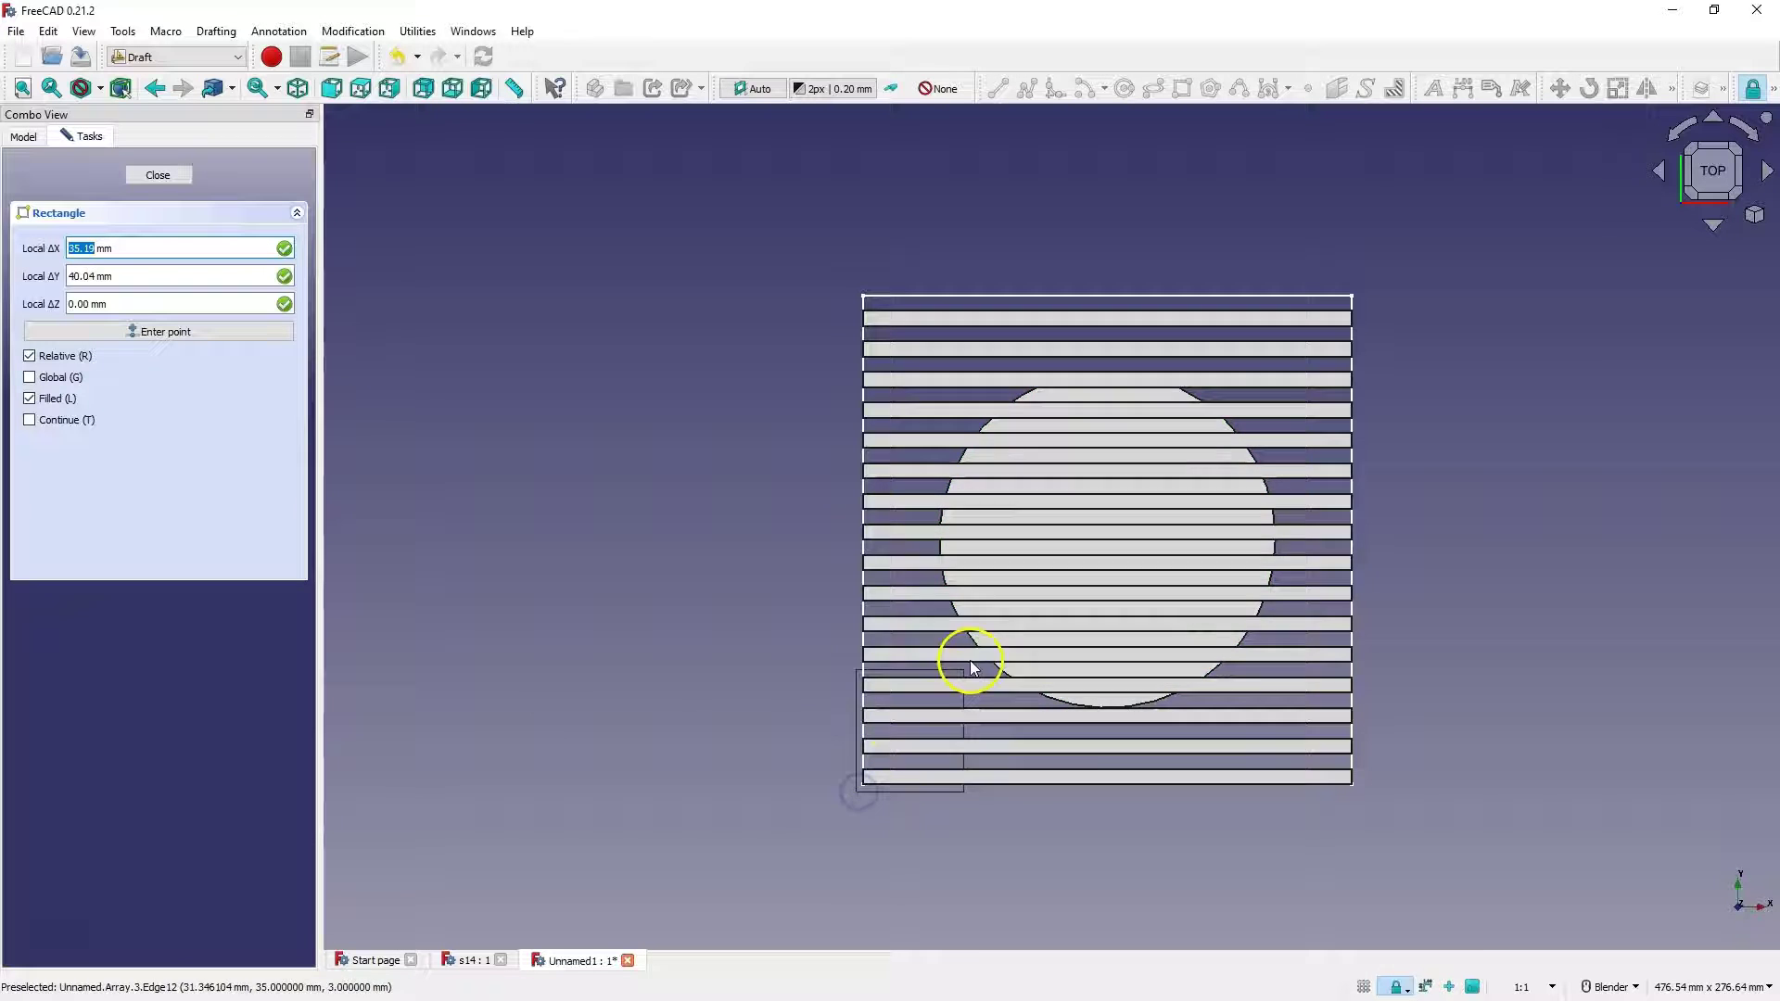
click(1359, 285)
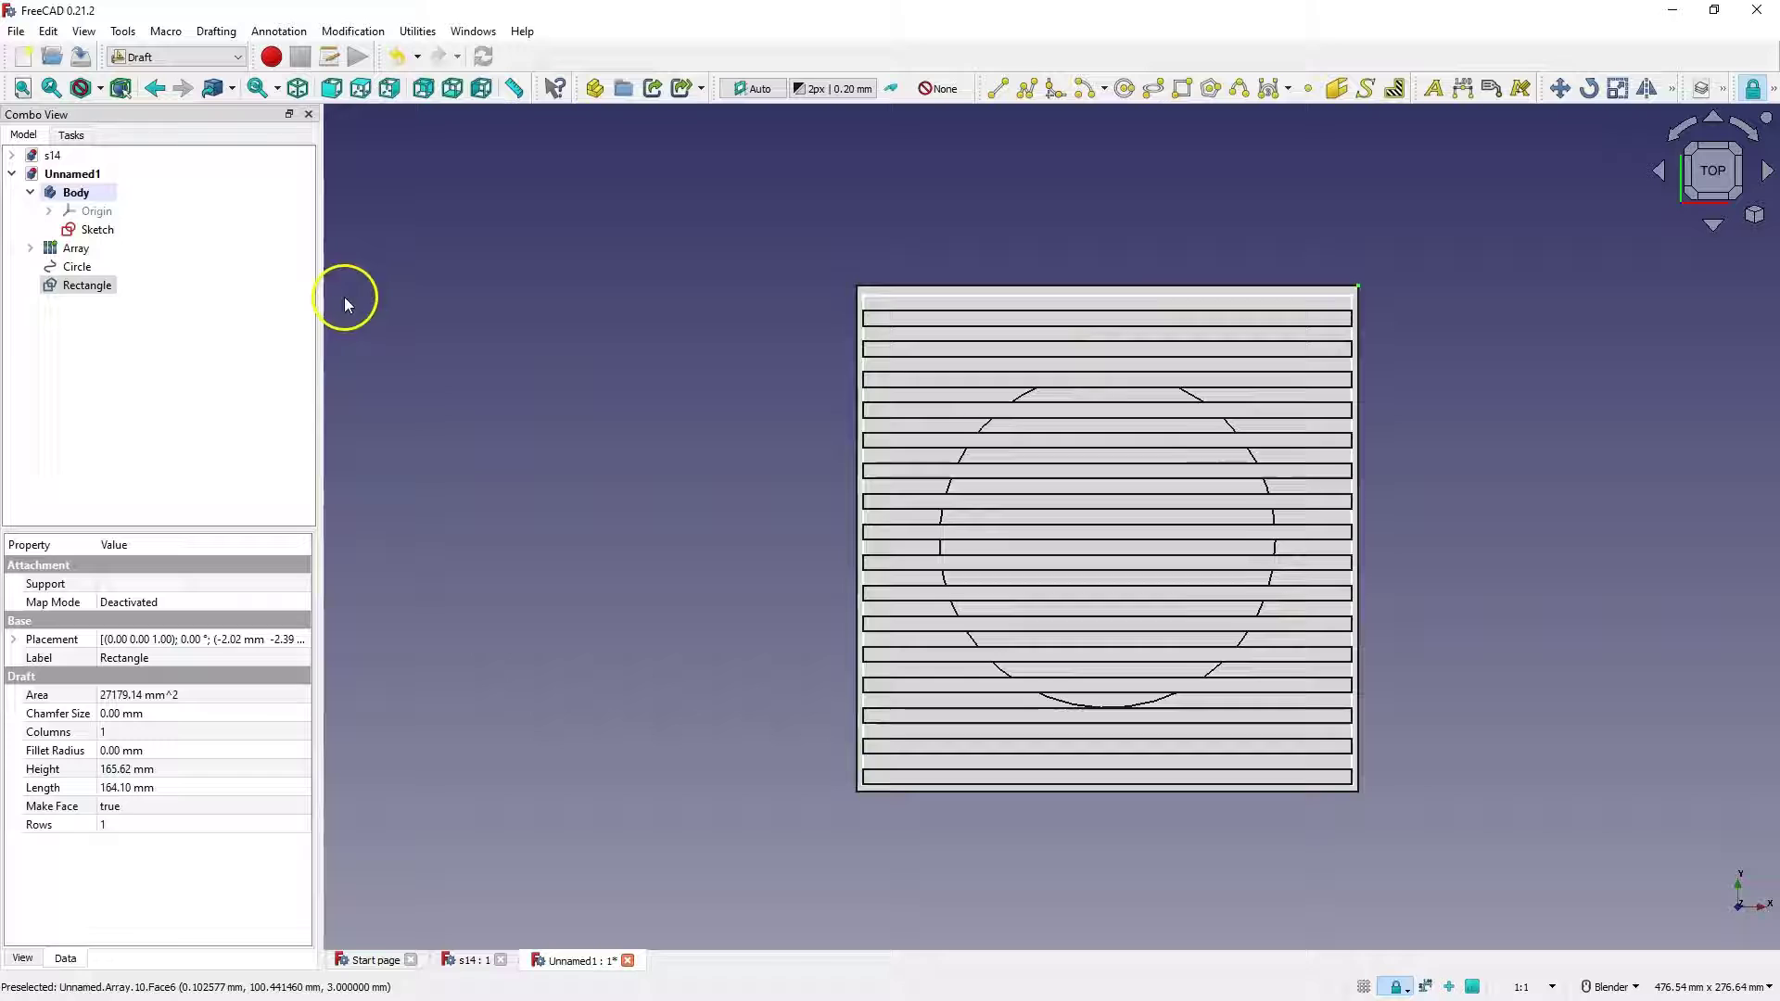
click(77, 266)
click(88, 284)
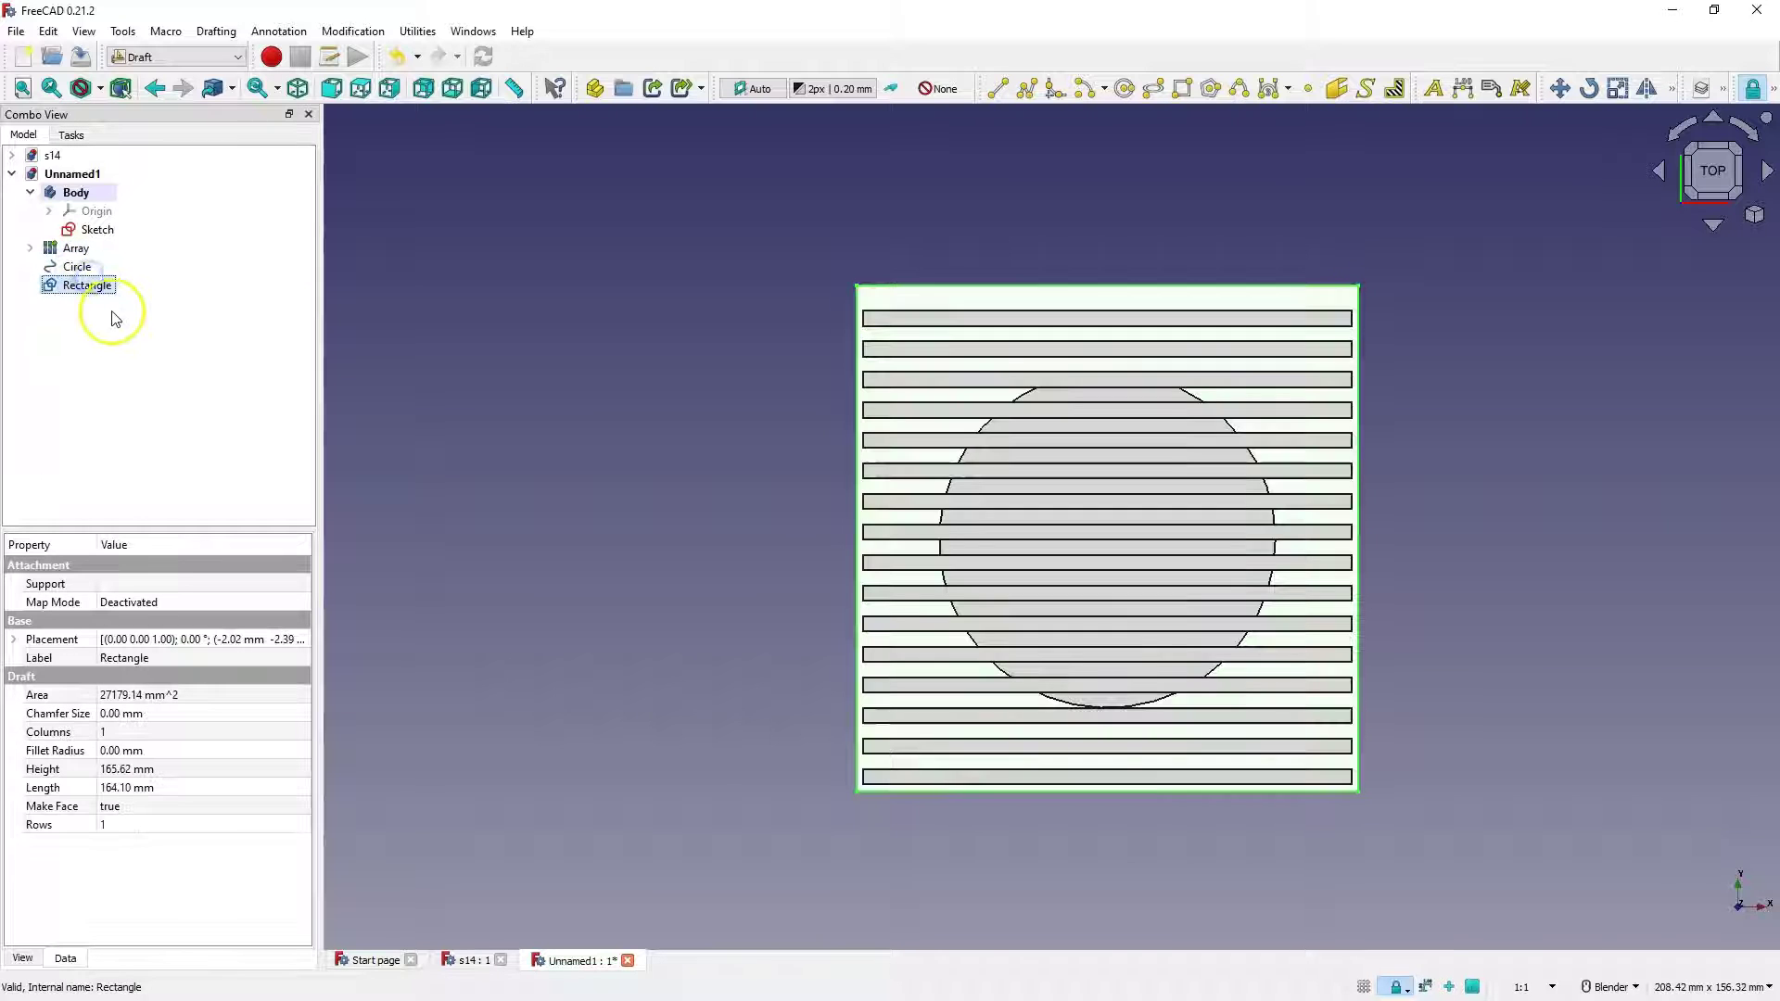
Cut the circle out of the rectangle to leave a plate with a round hole.
ctrl+click(78, 269)
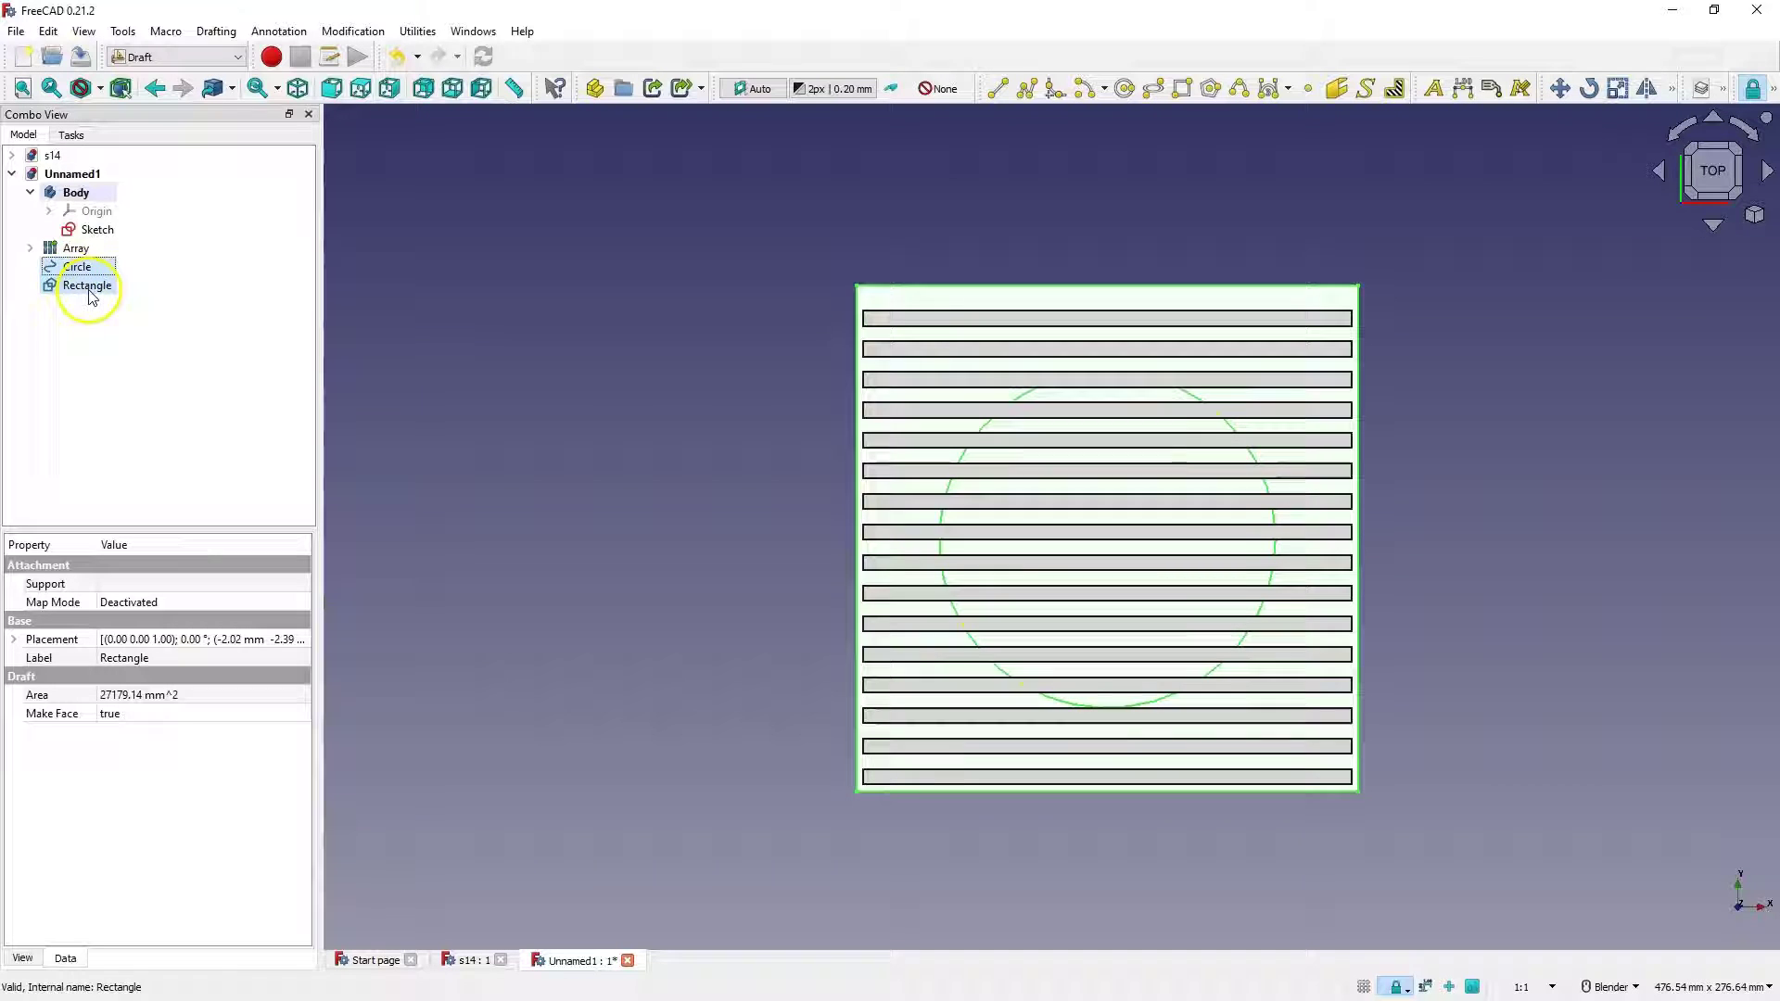
click(1673, 89)
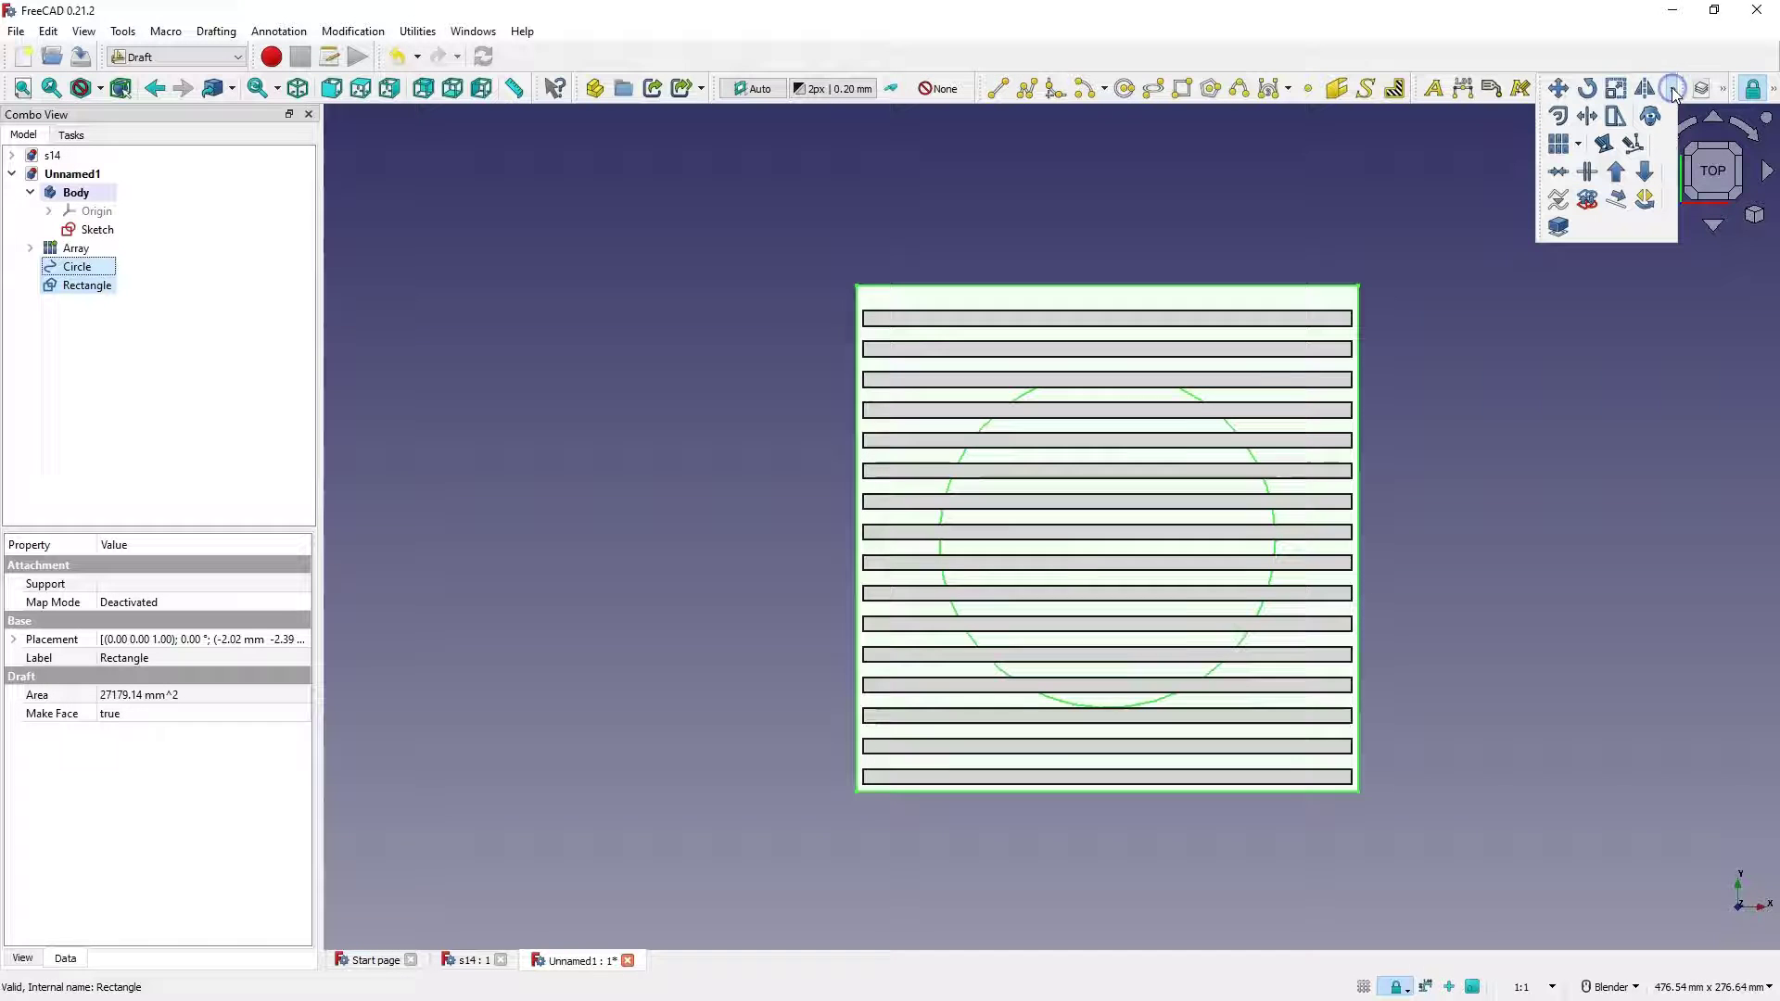
click(1644, 174)
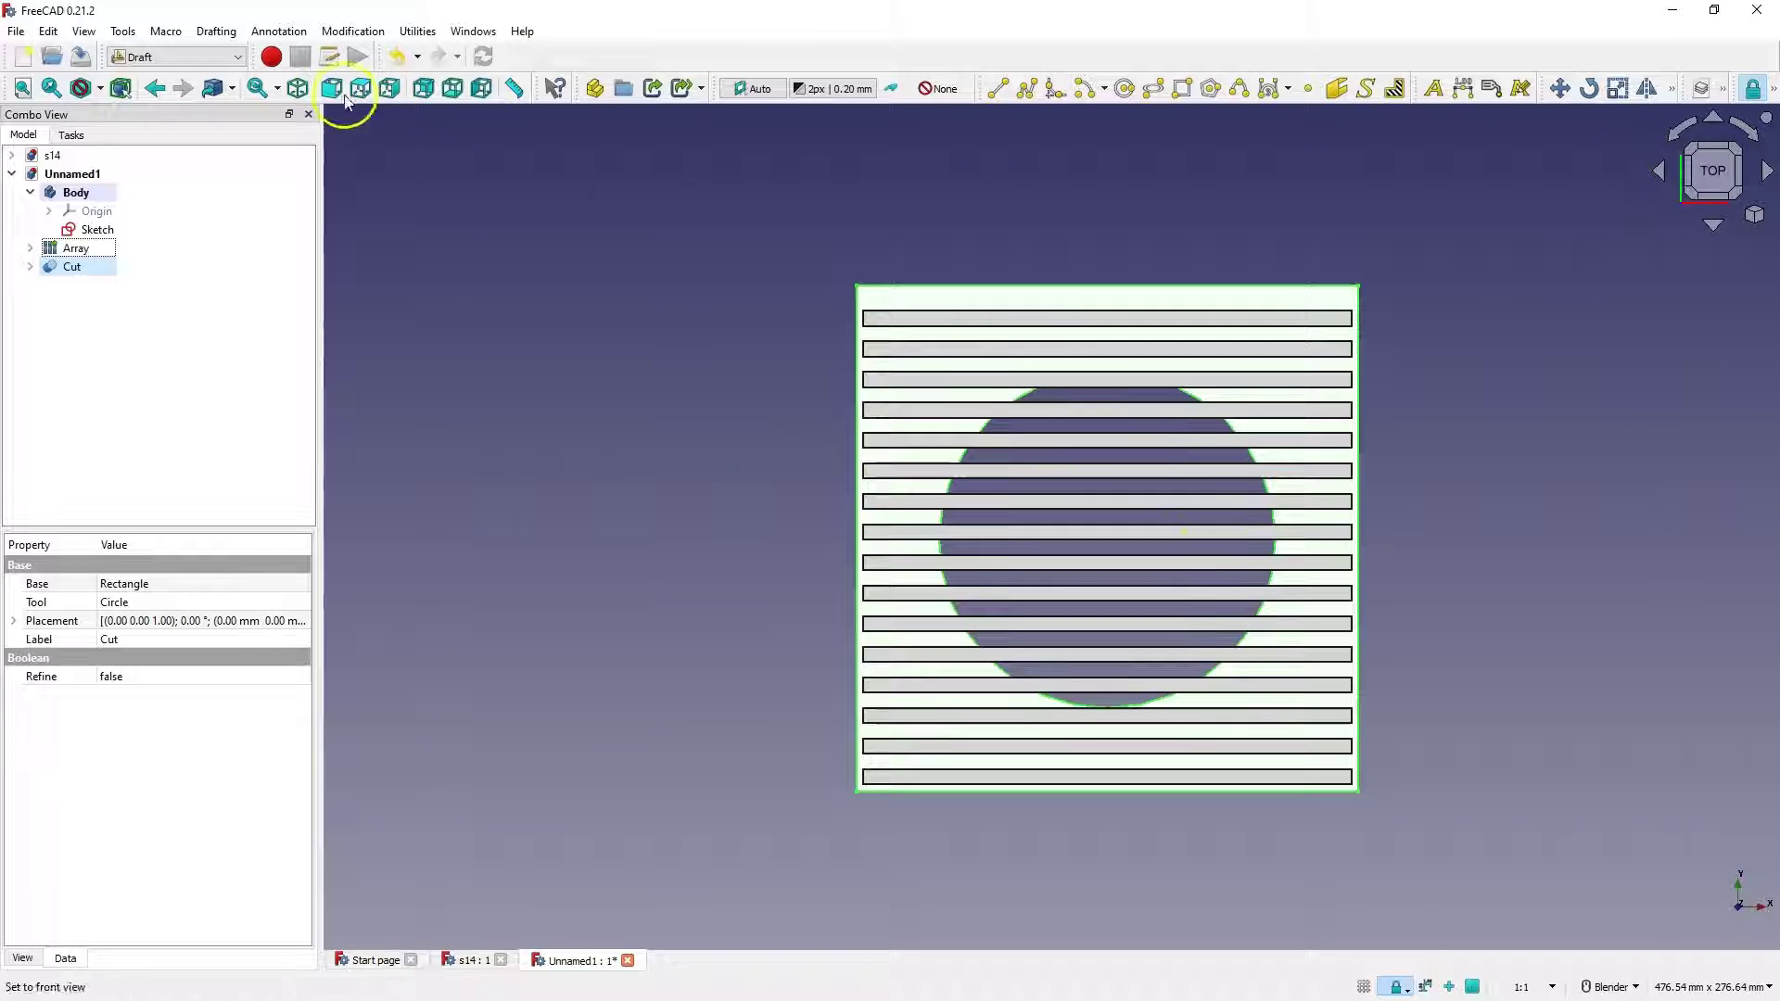
Glance at the Modification menu, then clear the selection and reselect the Cut shape.
click(354, 31)
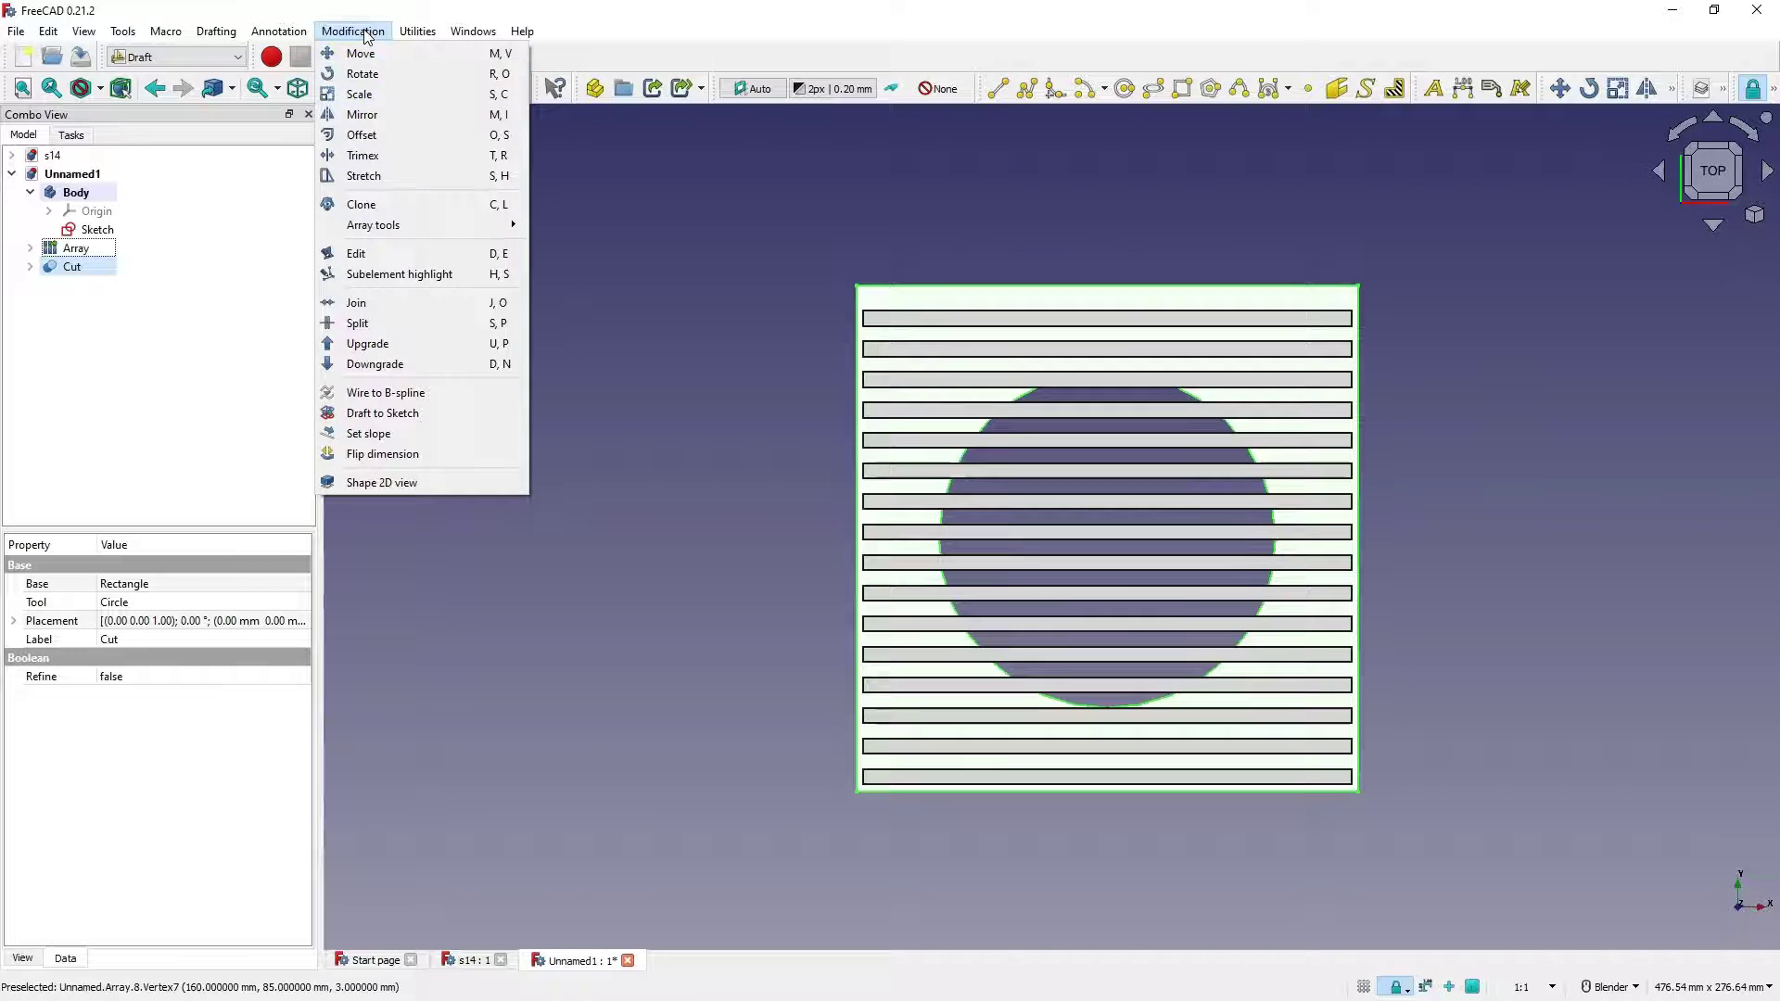
click(169, 331)
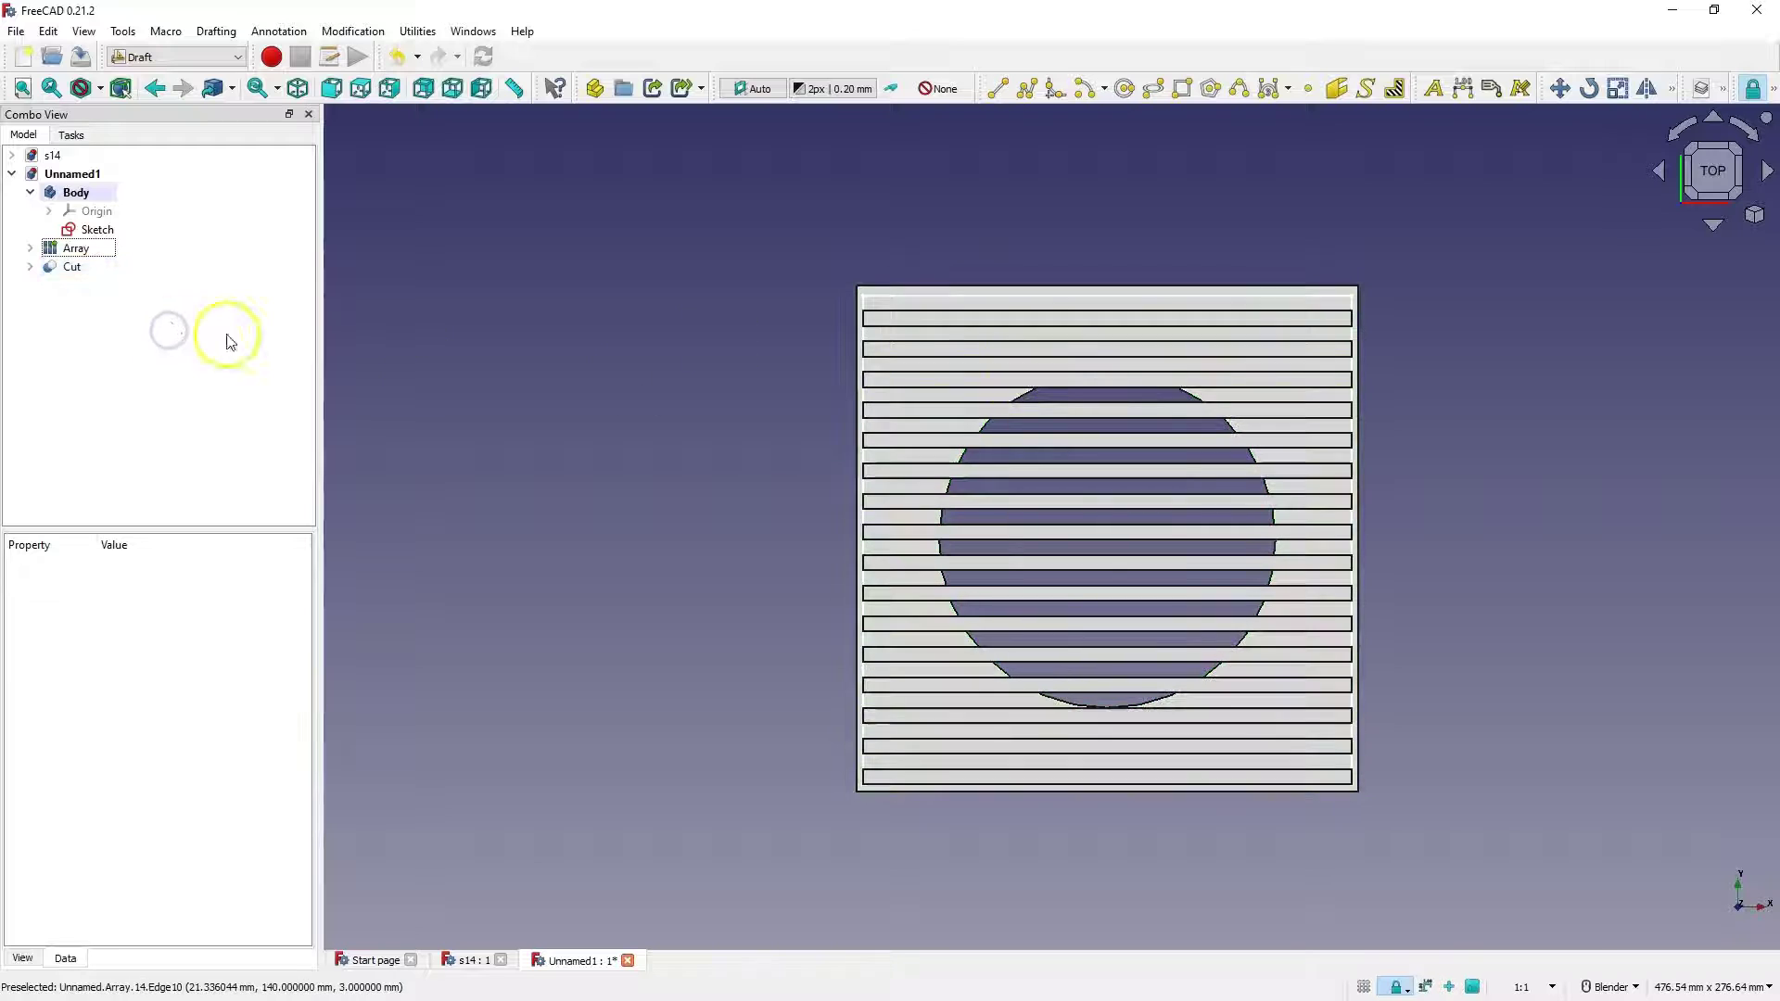
click(76, 269)
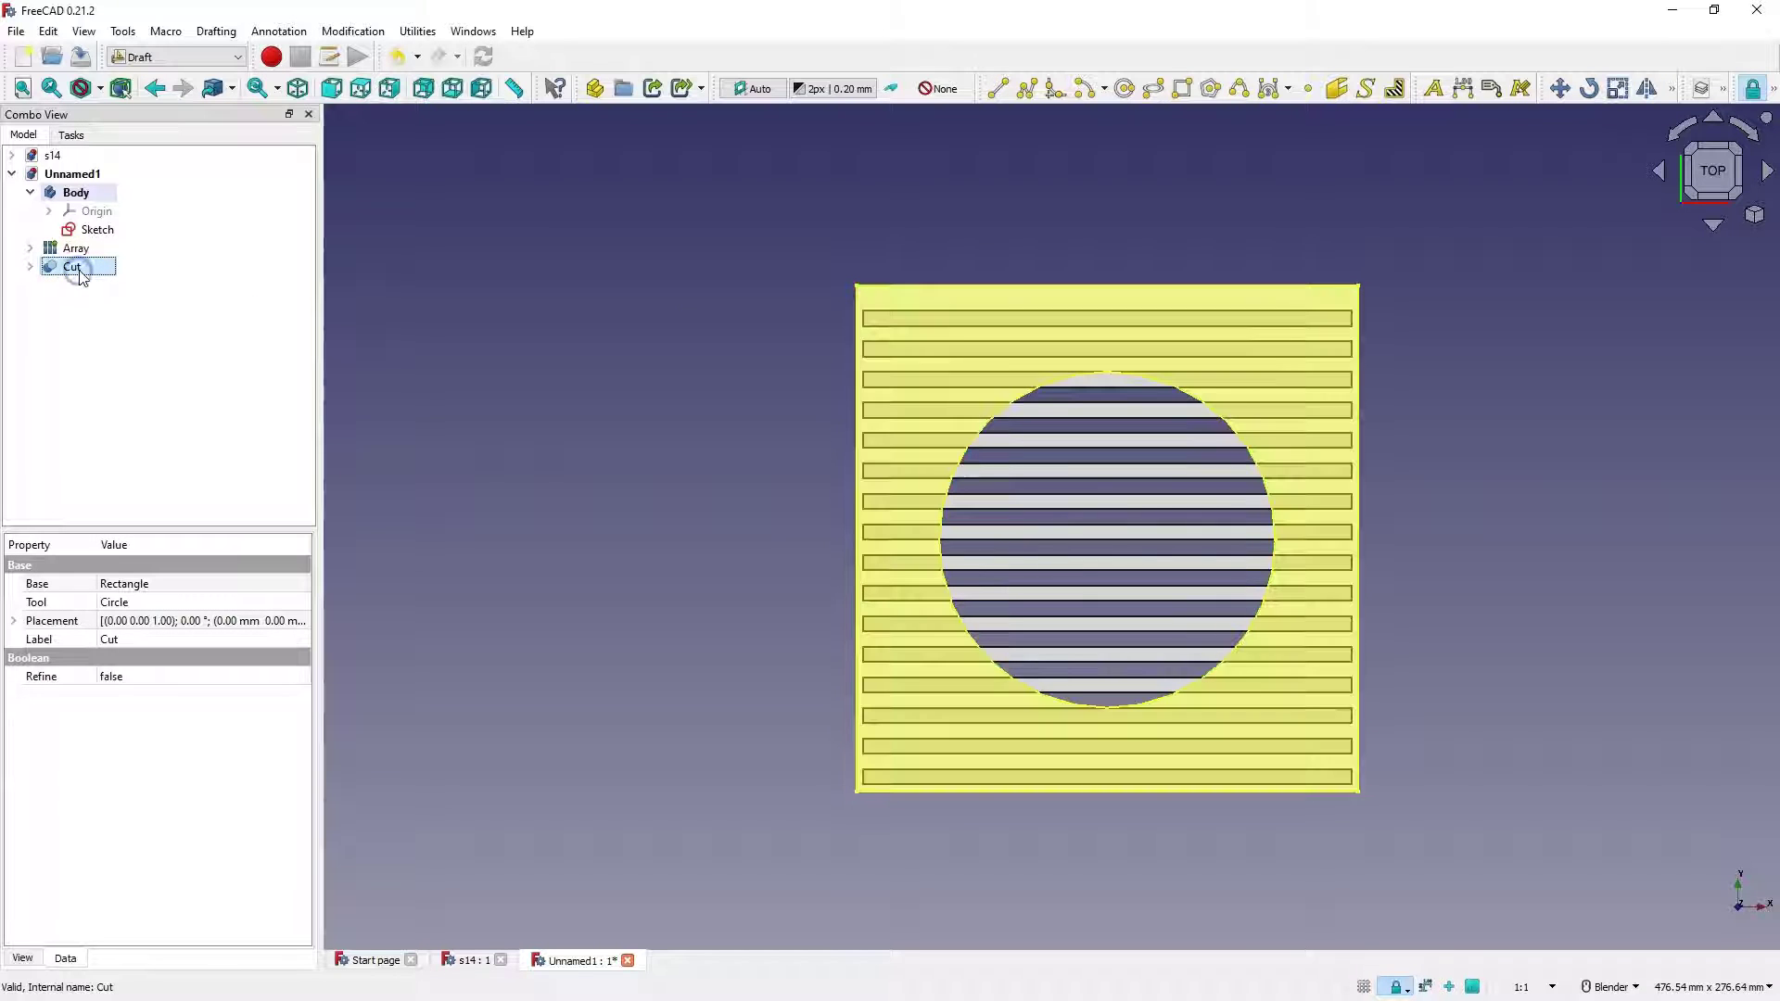
In the Part workbench, extrude the Cut plate 3 mm, then select the slat Array.
click(237, 58)
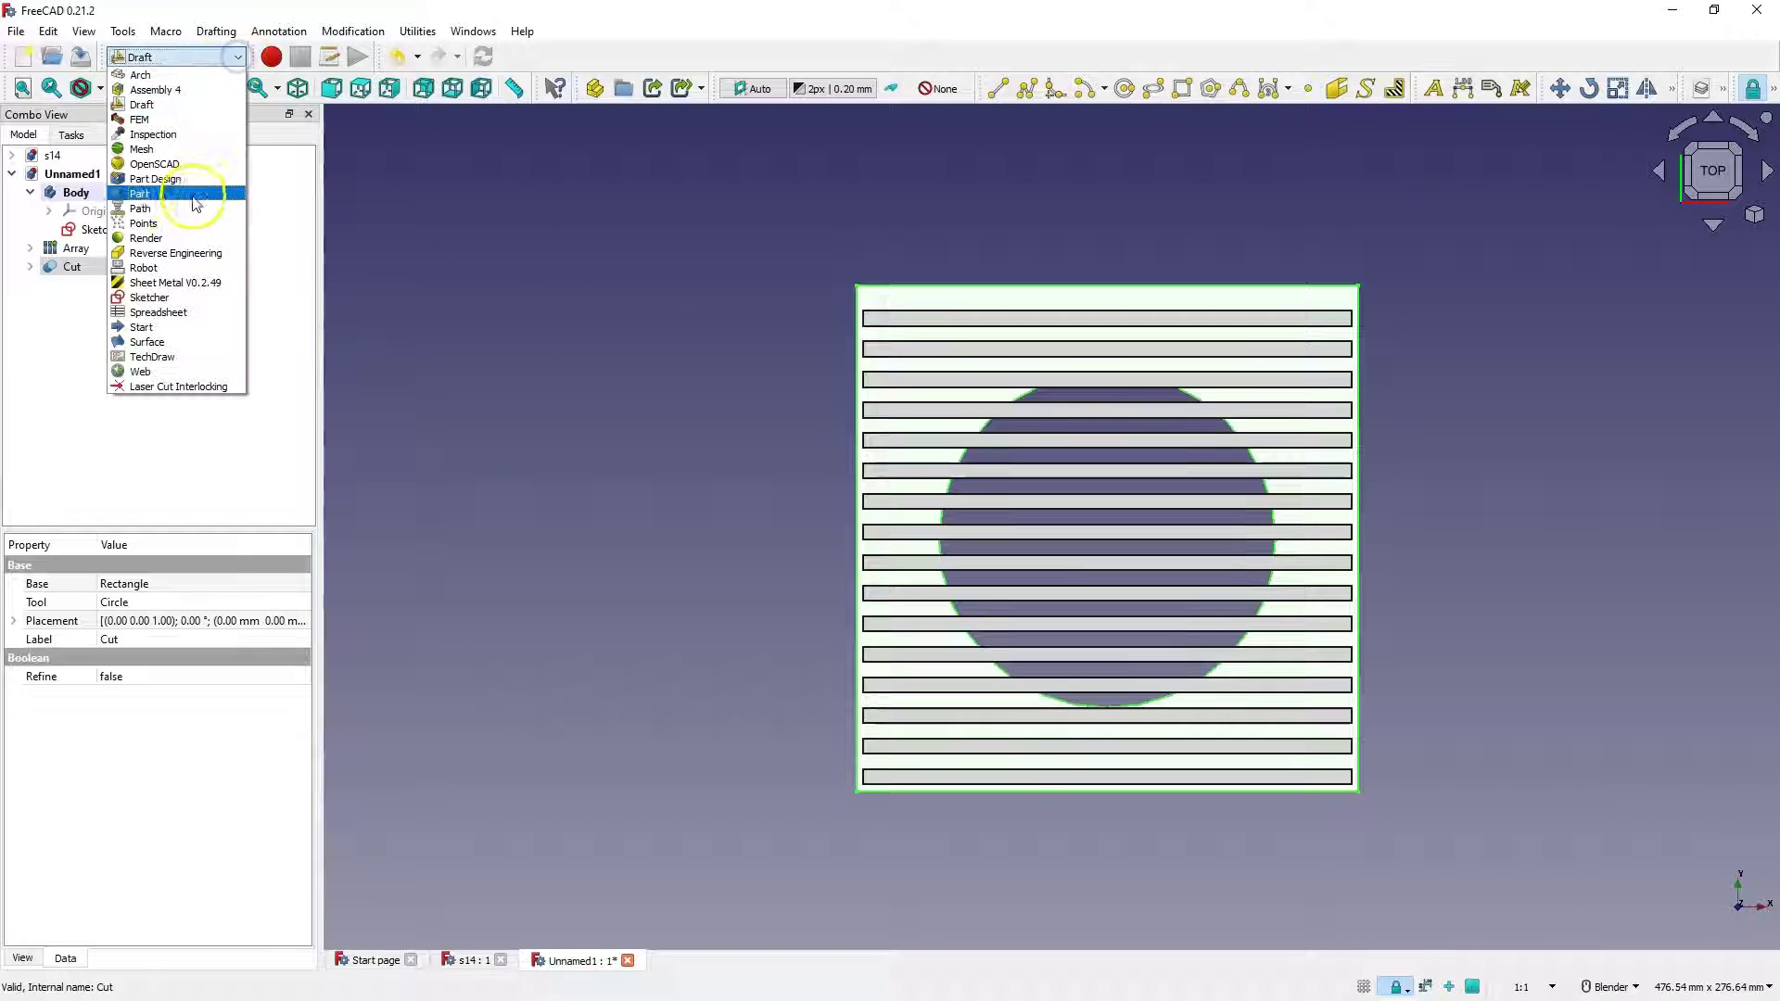
click(167, 190)
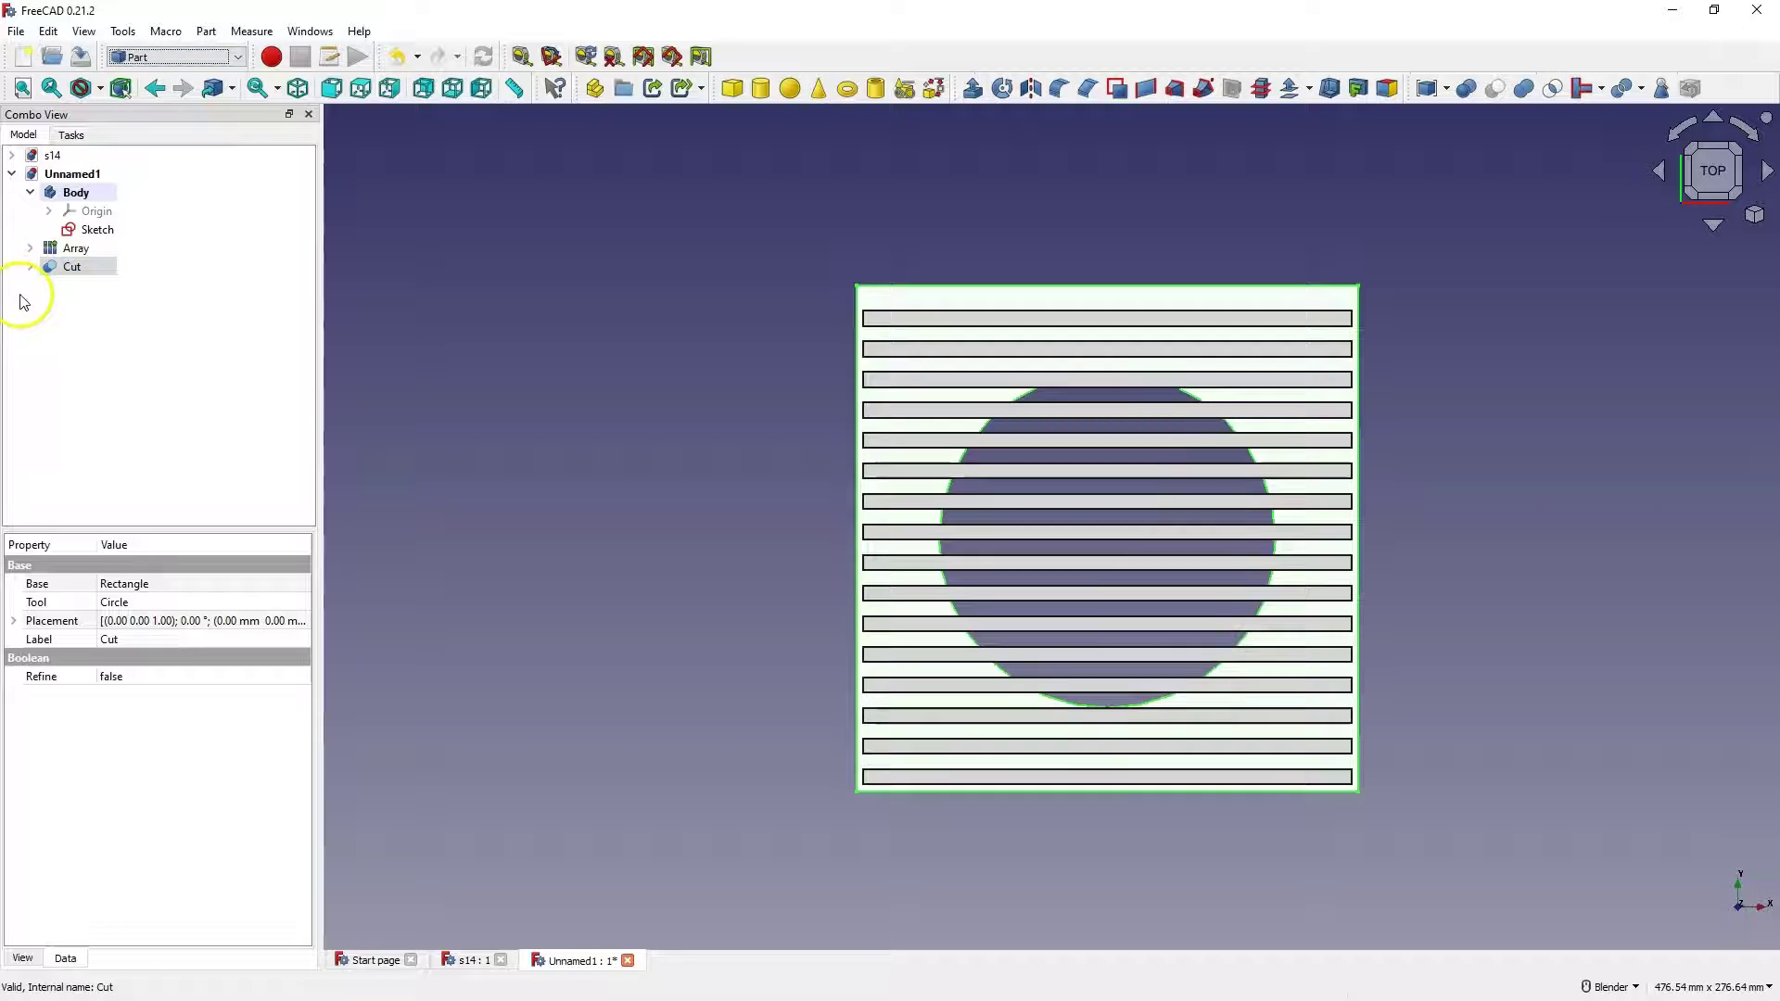
click(65, 269)
middle_drag(617, 442, 556, 291)
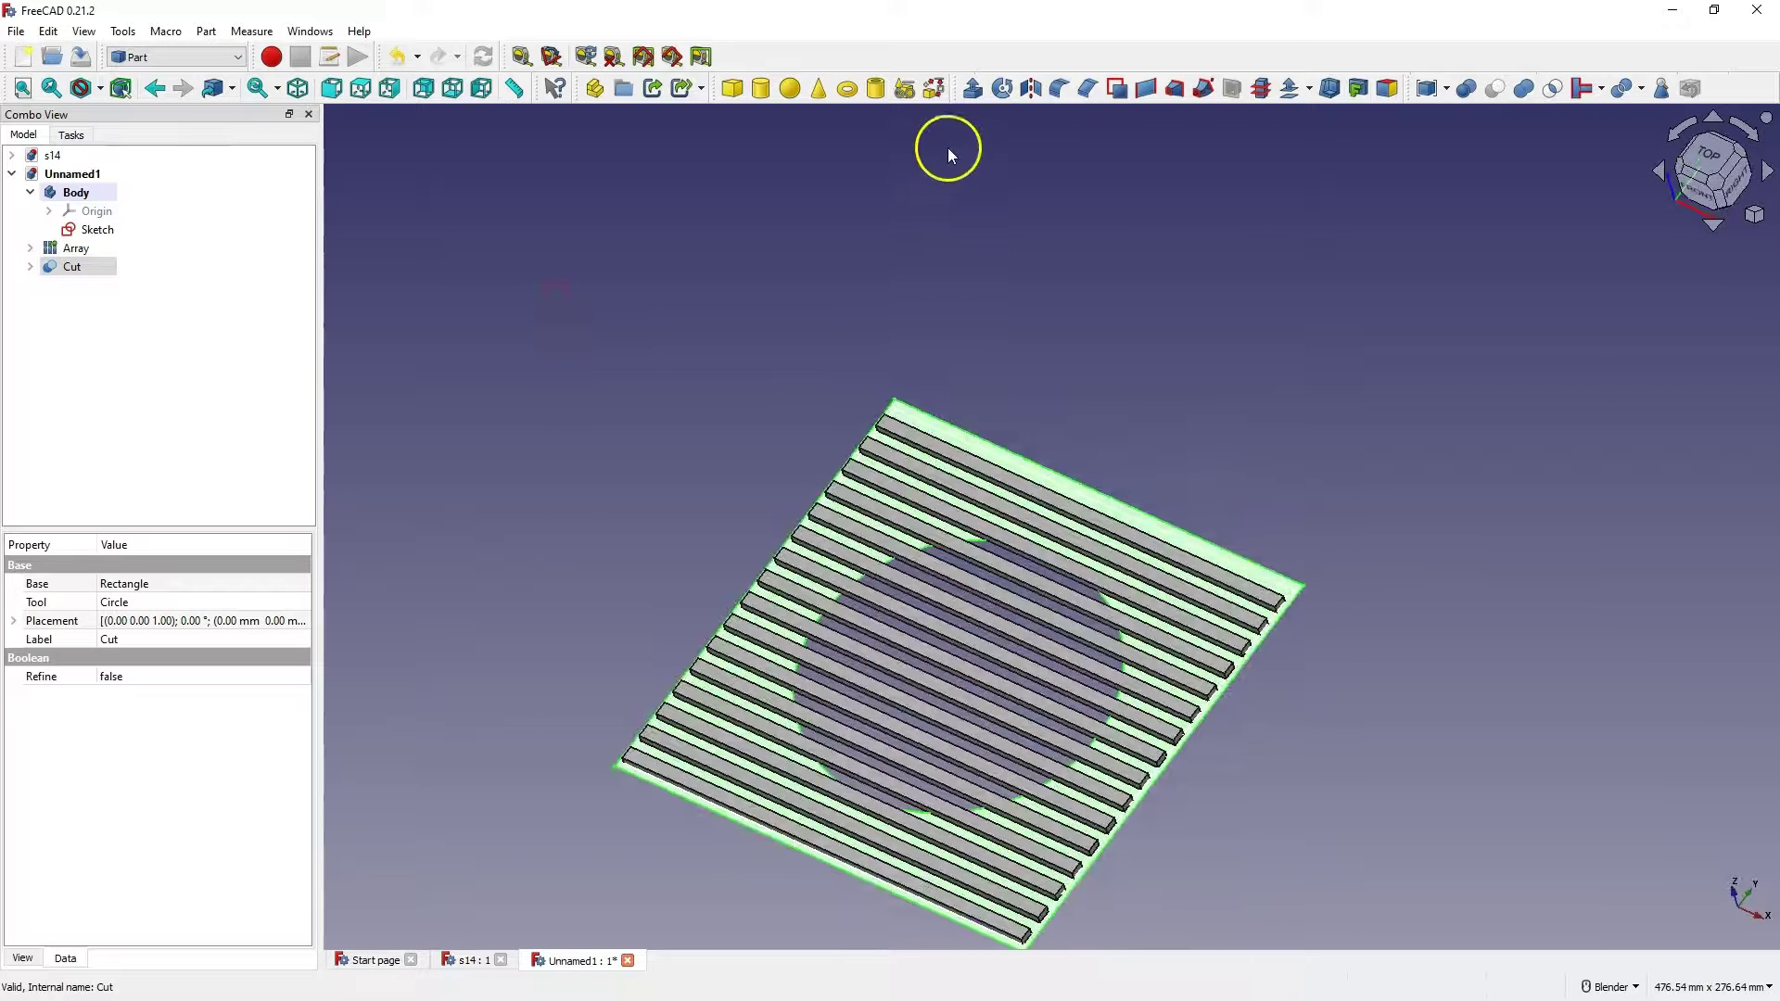
click(974, 89)
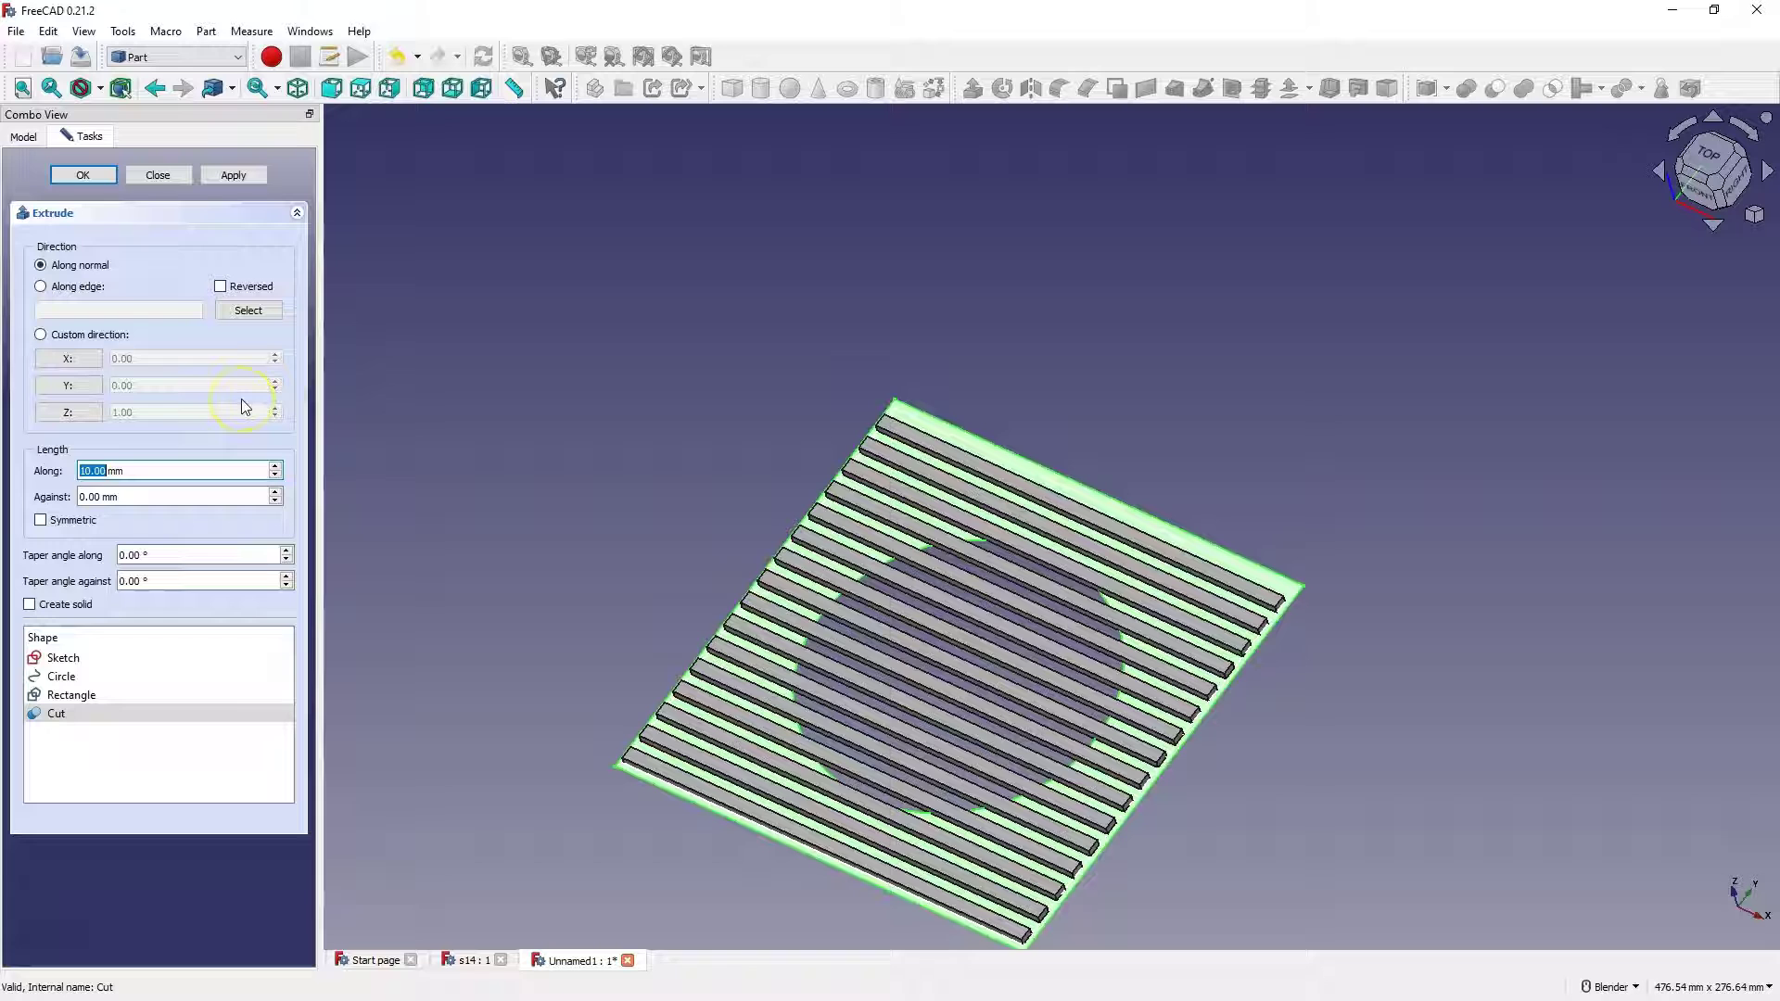
click(99, 176)
click(676, 445)
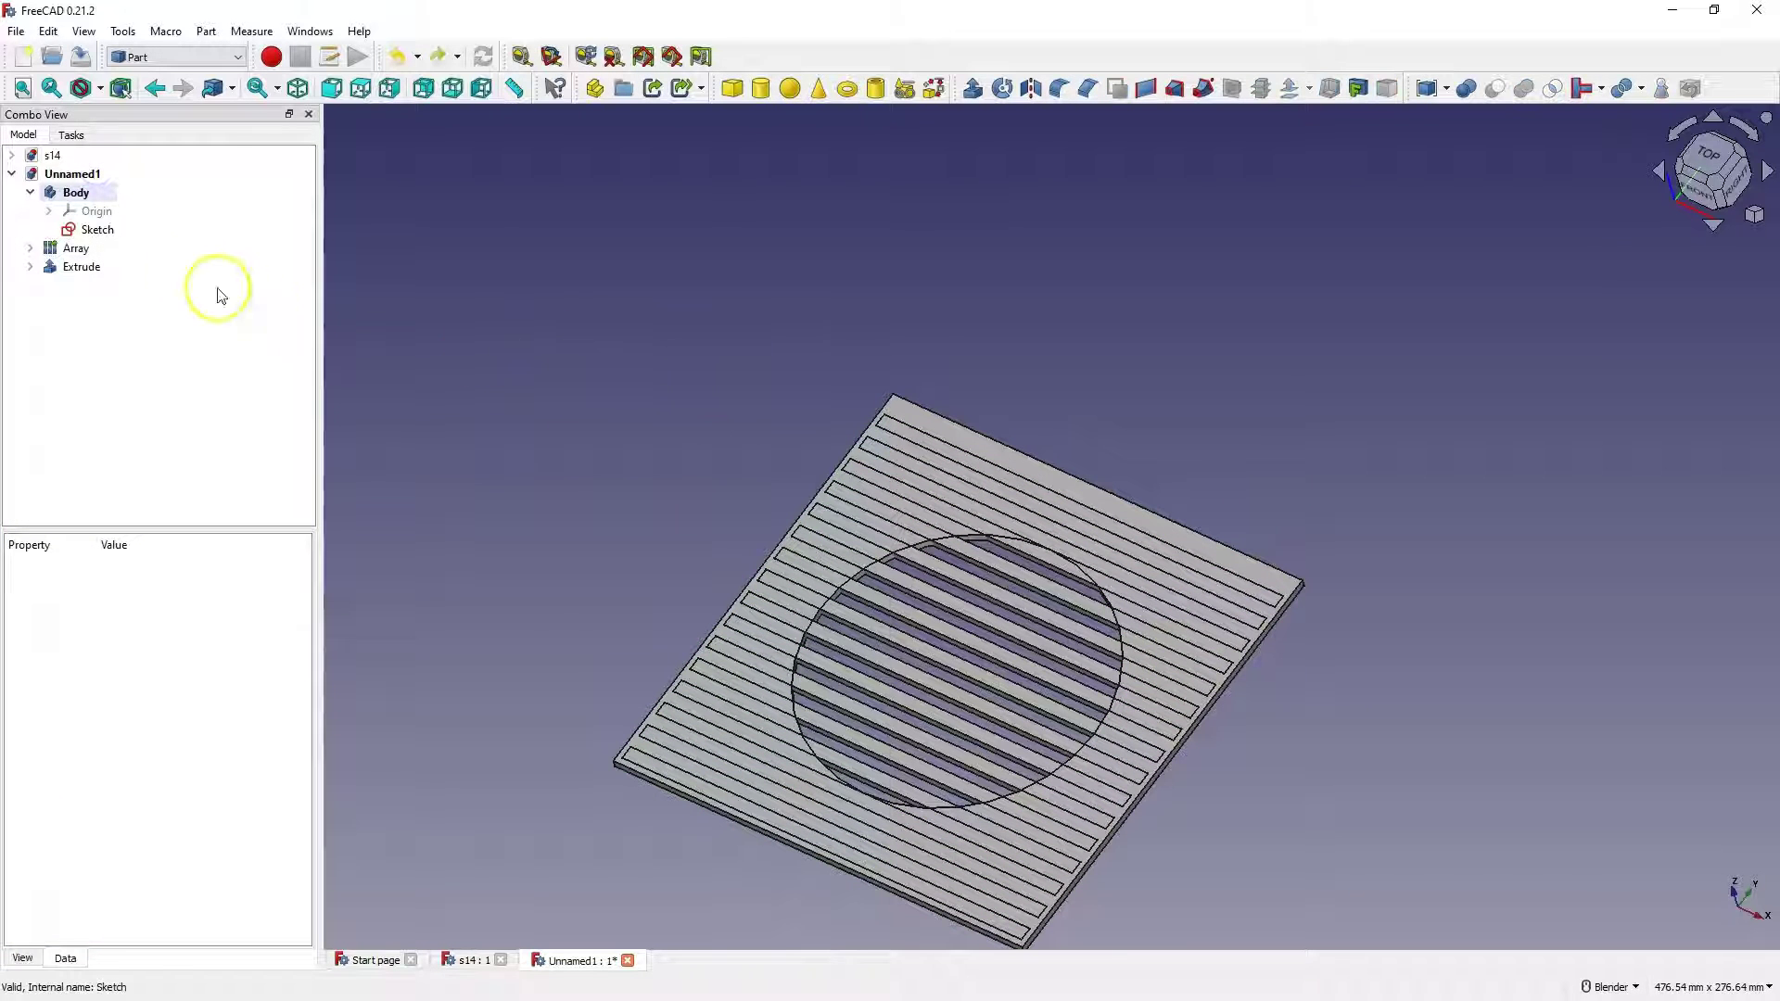
click(93, 252)
Cut the slat Array out of the Extrude and recompute to produce Cut001.
ctrl+click(81, 268)
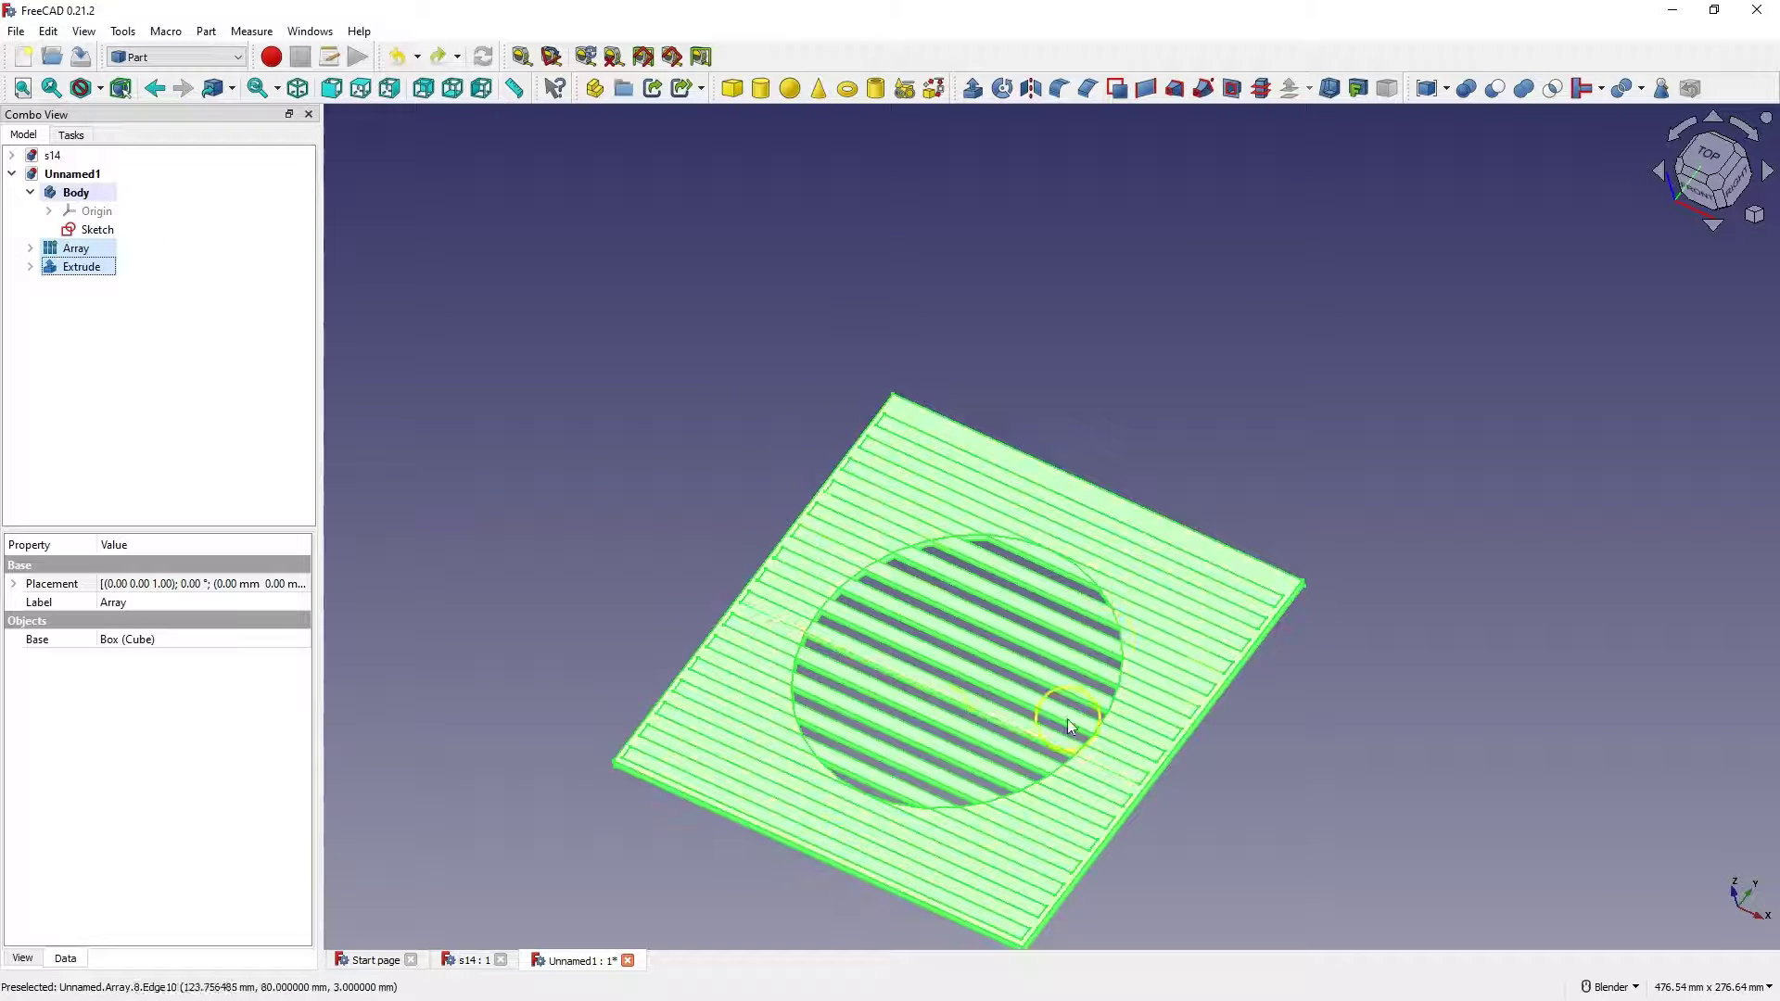
click(1495, 89)
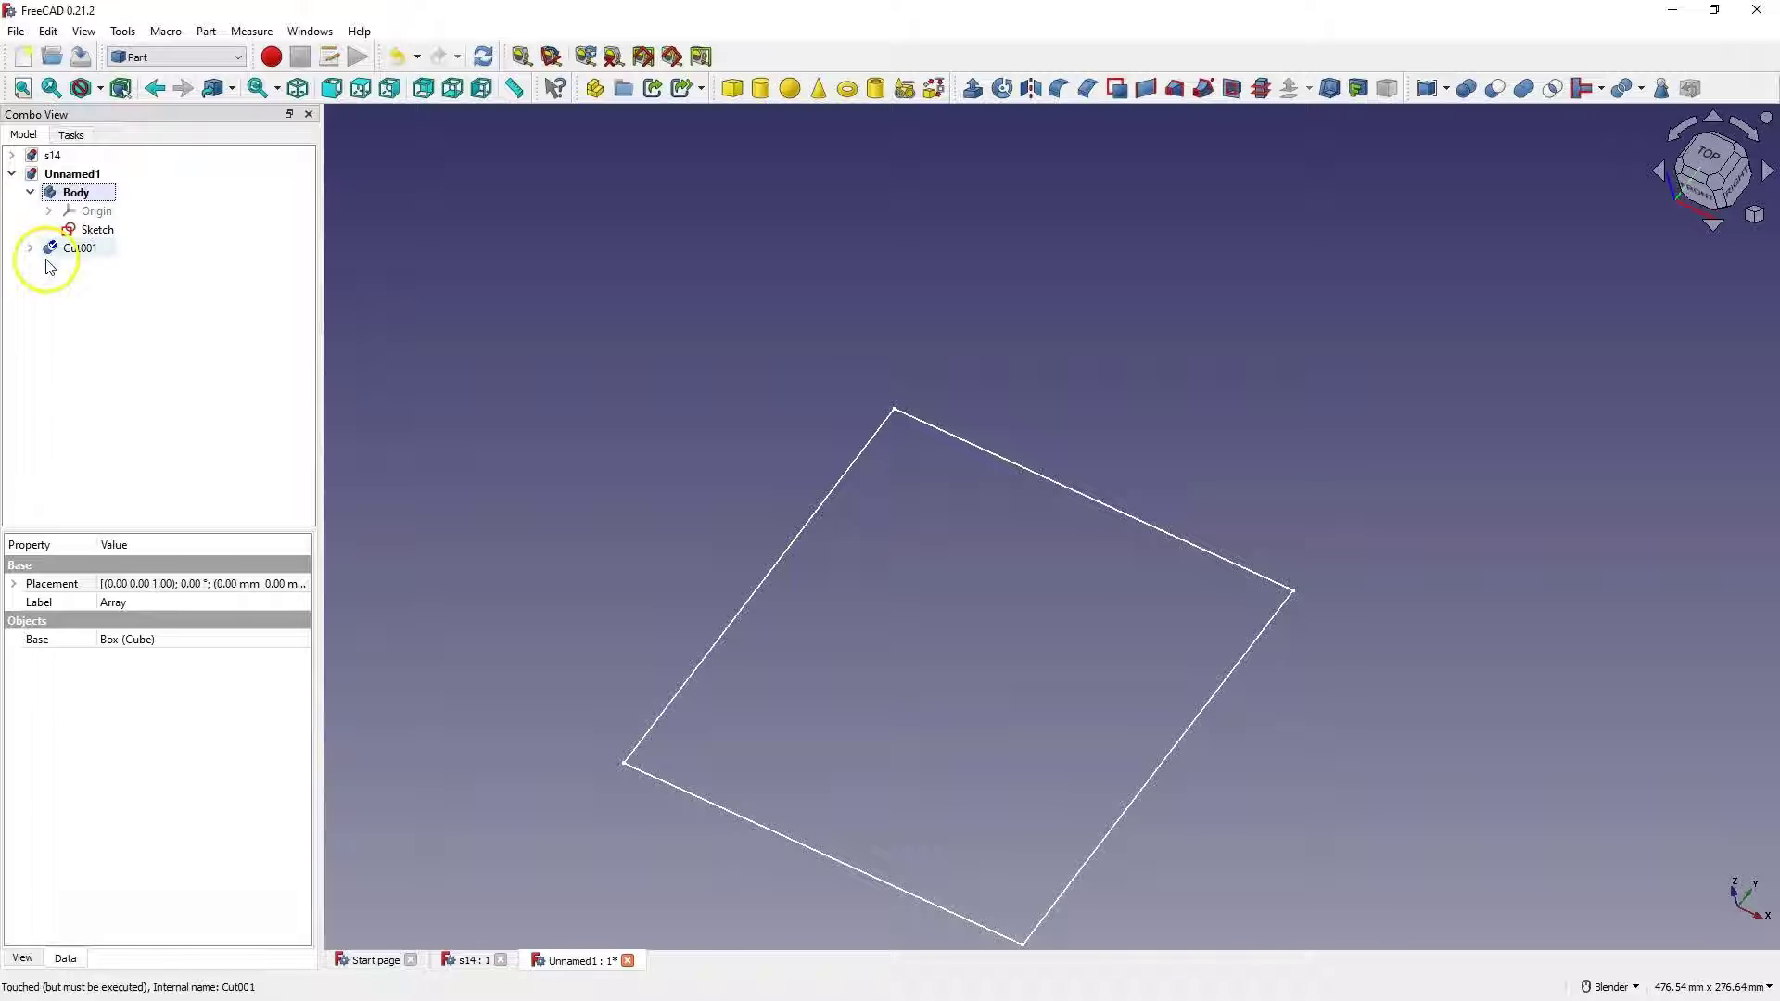
click(482, 57)
scroll(1042, 608, down, 2)
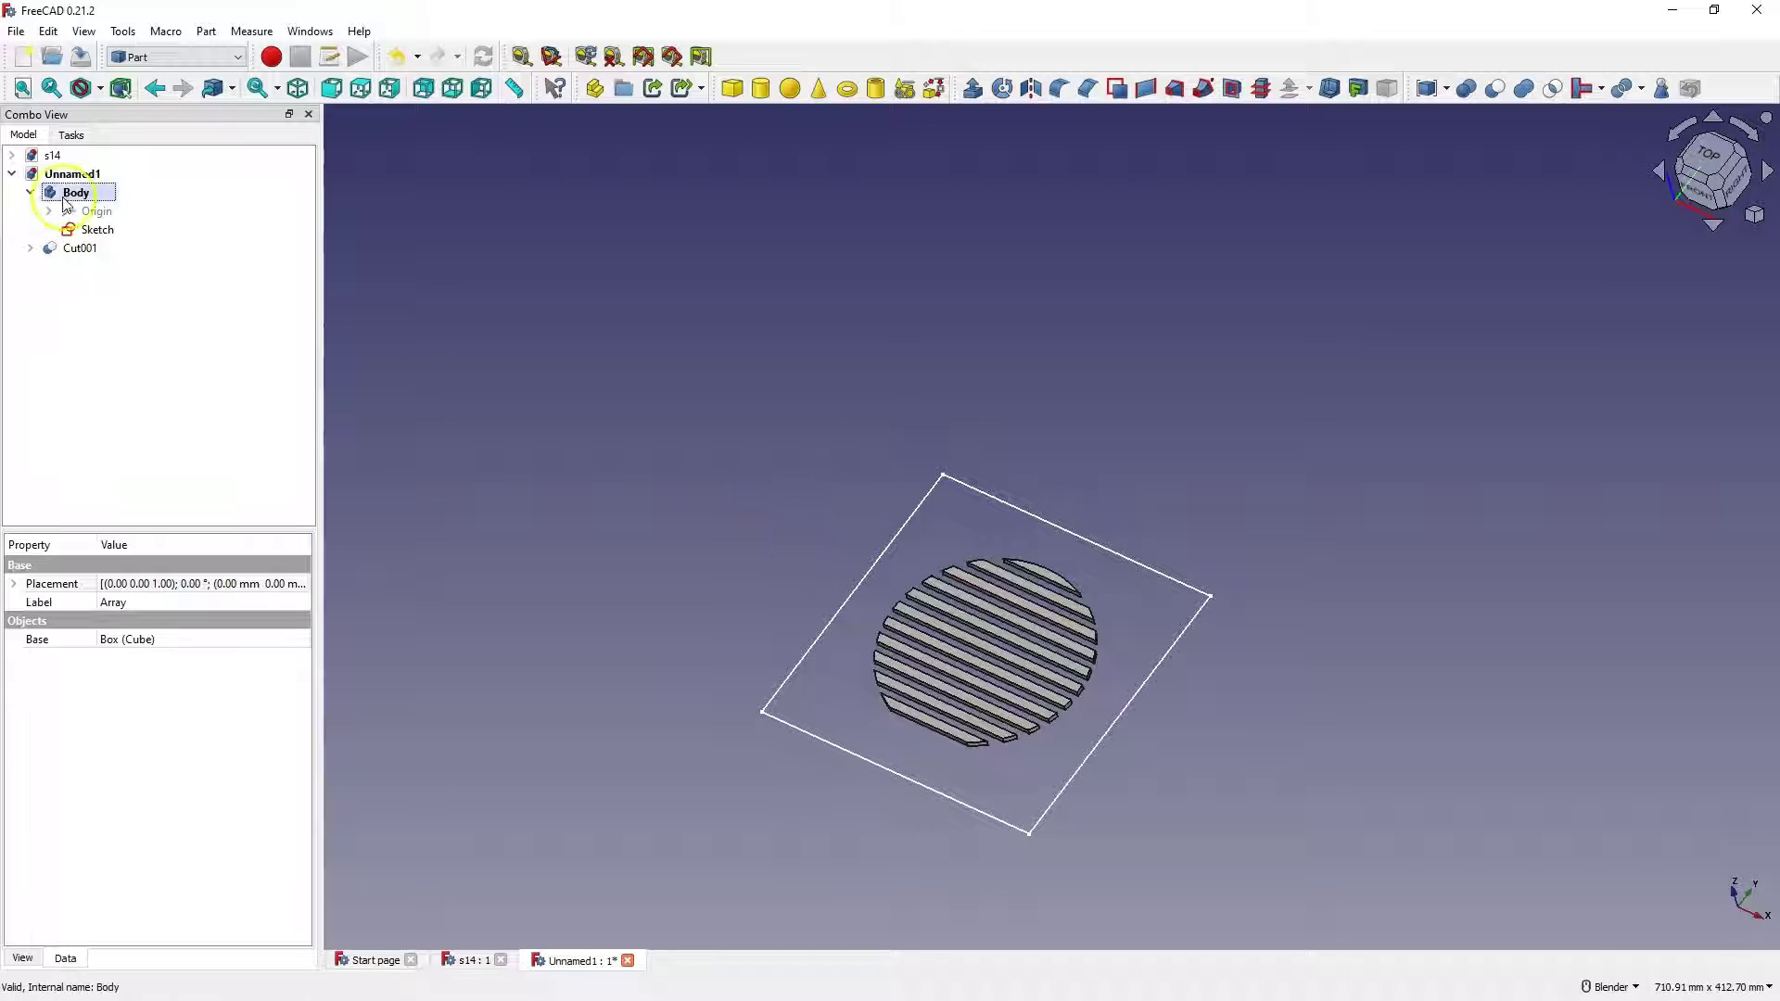
Switch to the Draft workbench and set a straight top view.
click(205, 61)
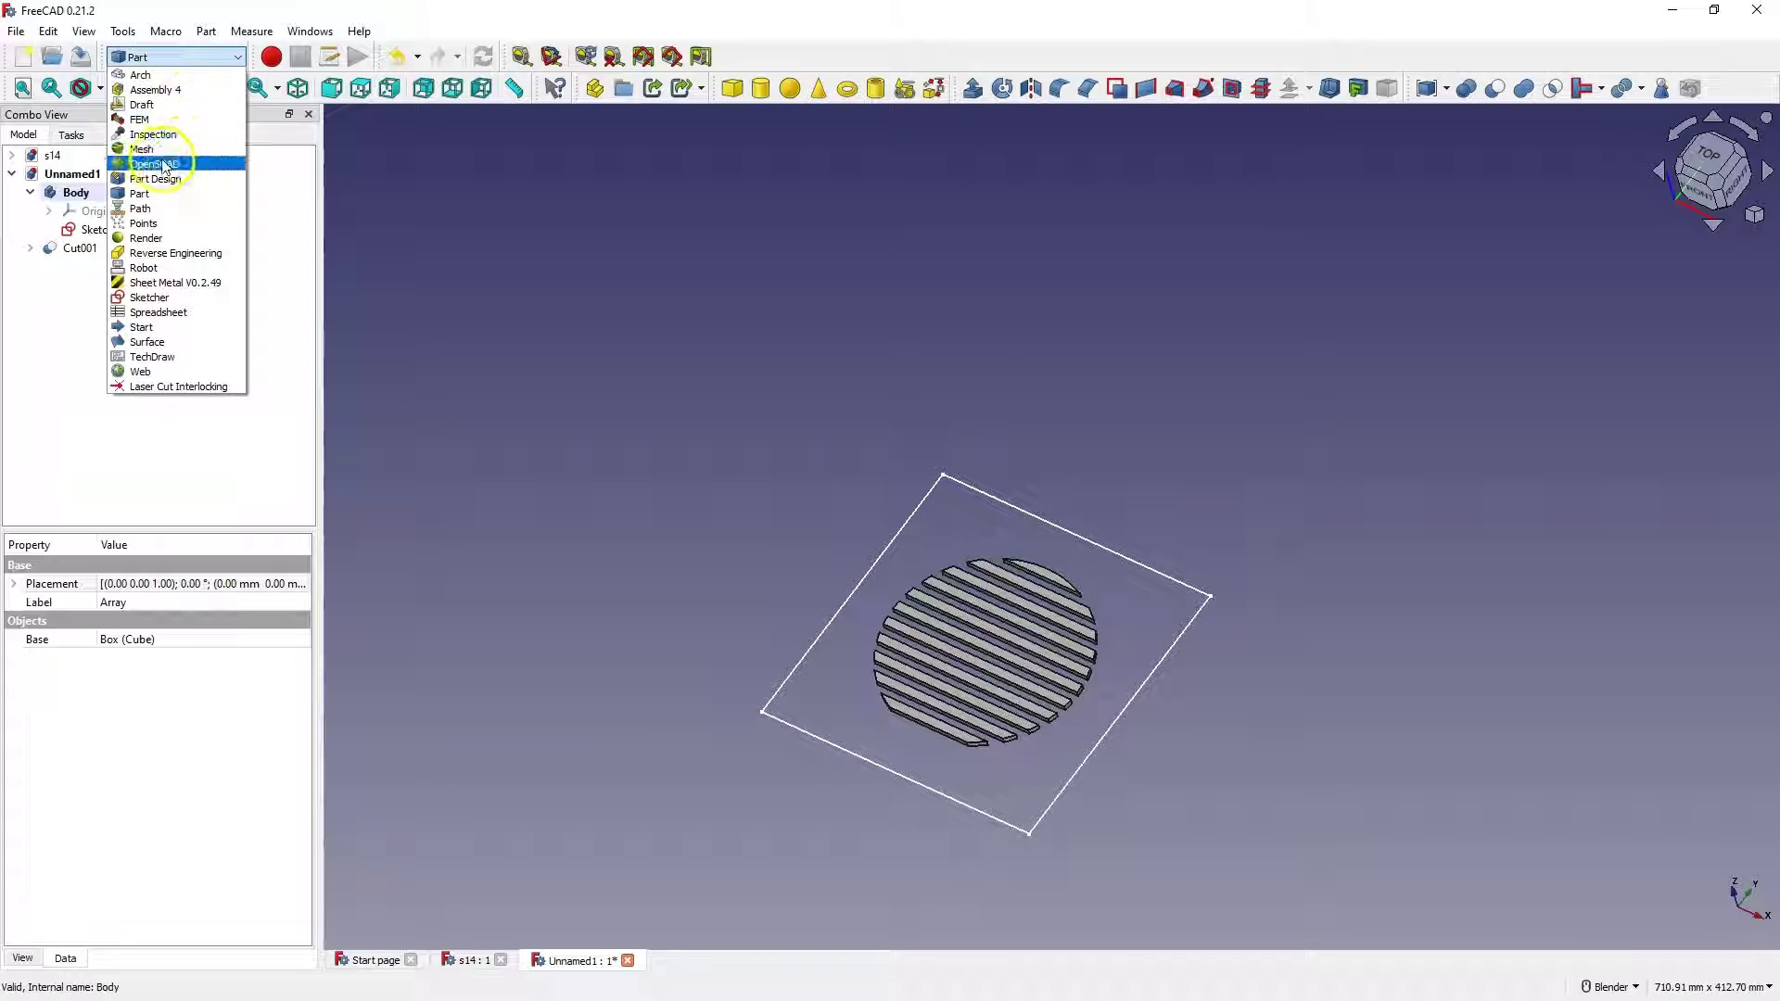
click(153, 110)
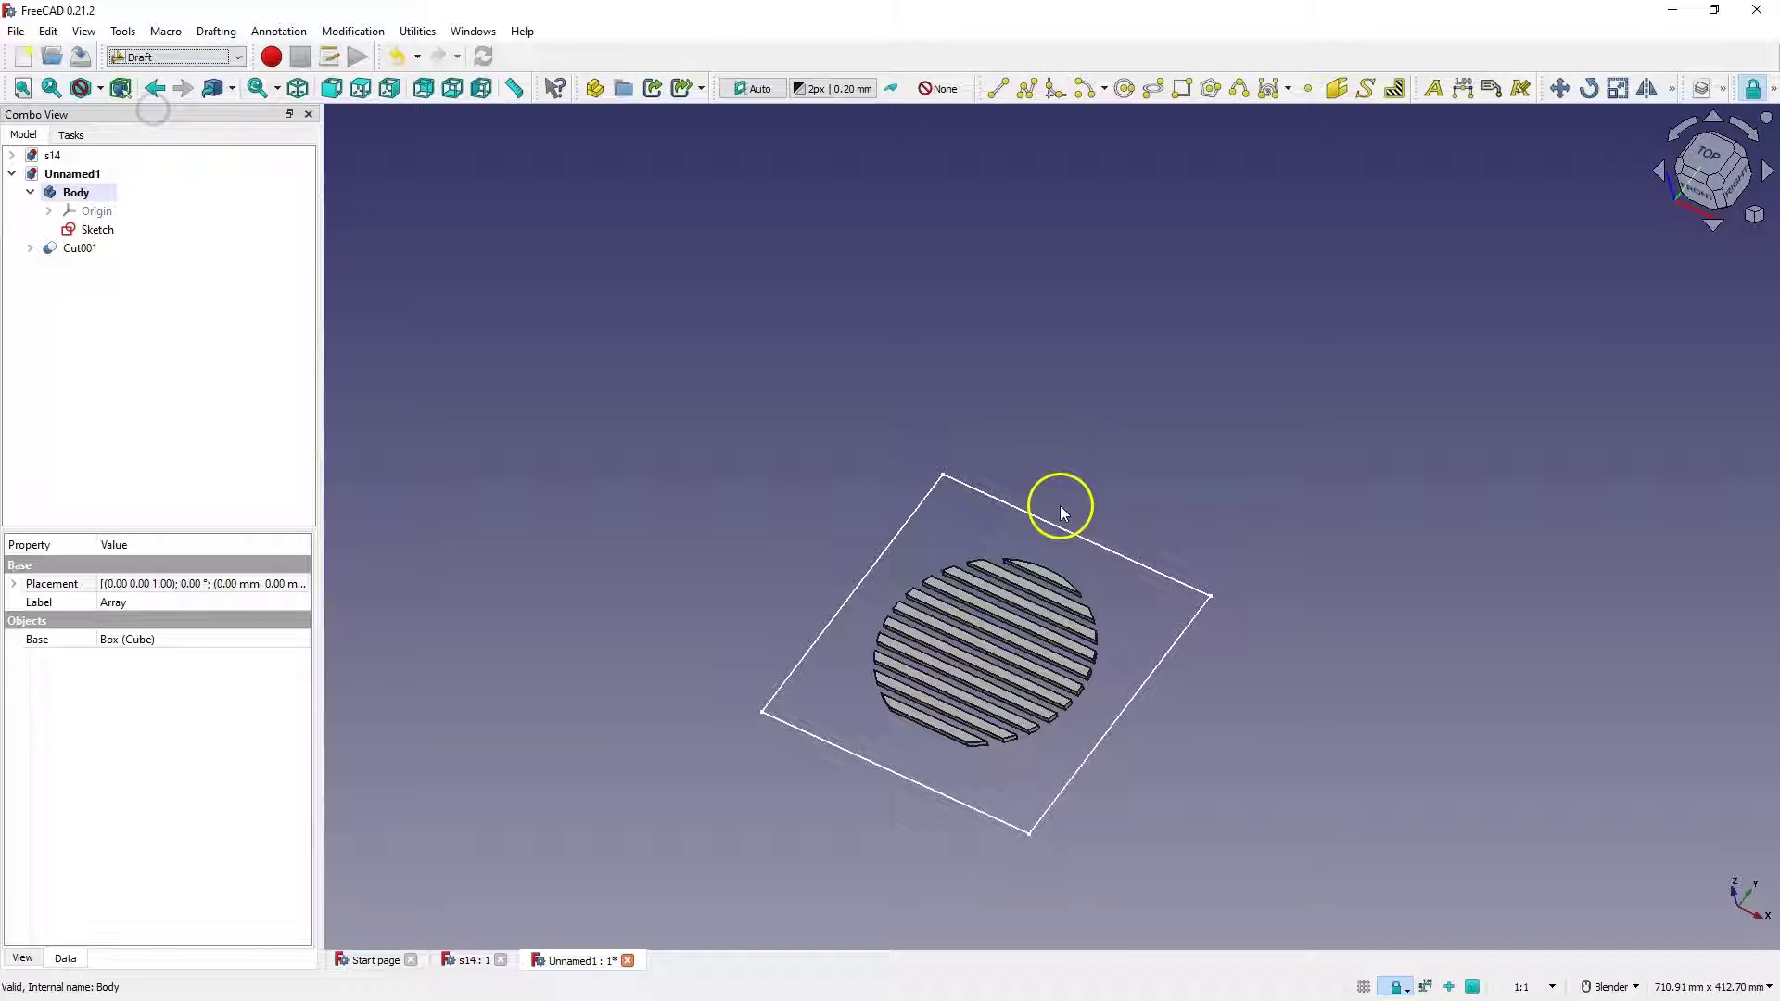
middle_drag(1060, 520, 818, 358)
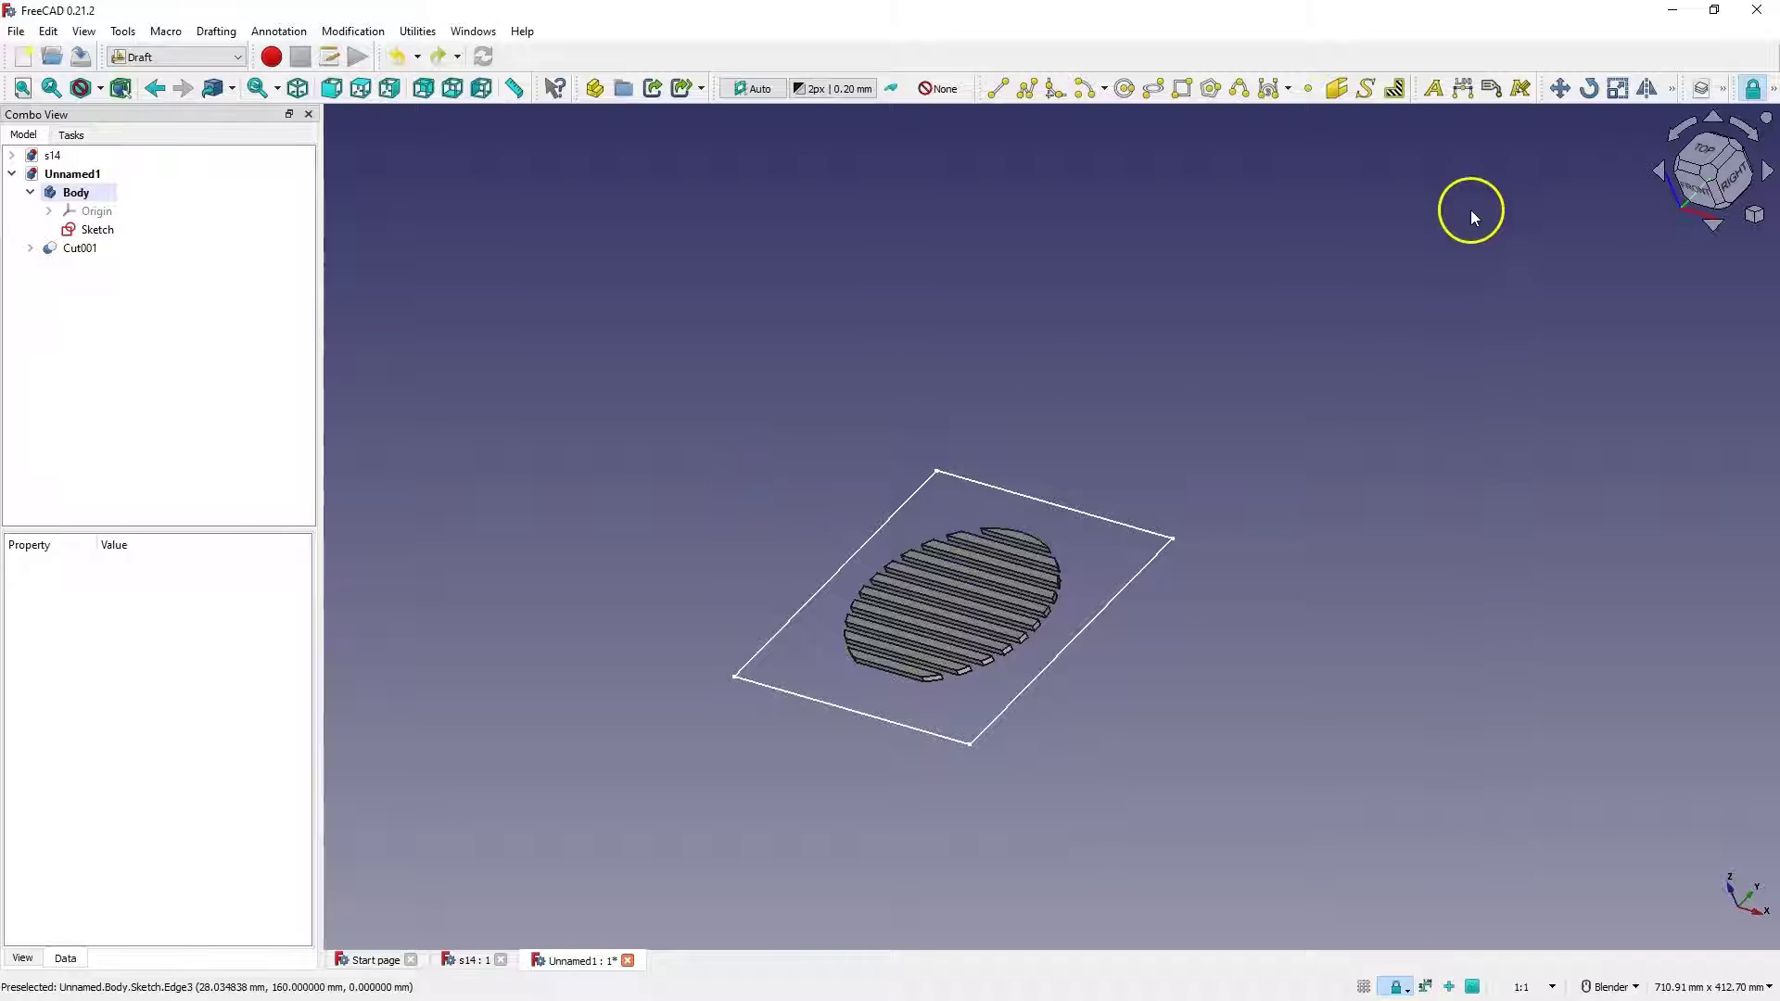
click(1709, 158)
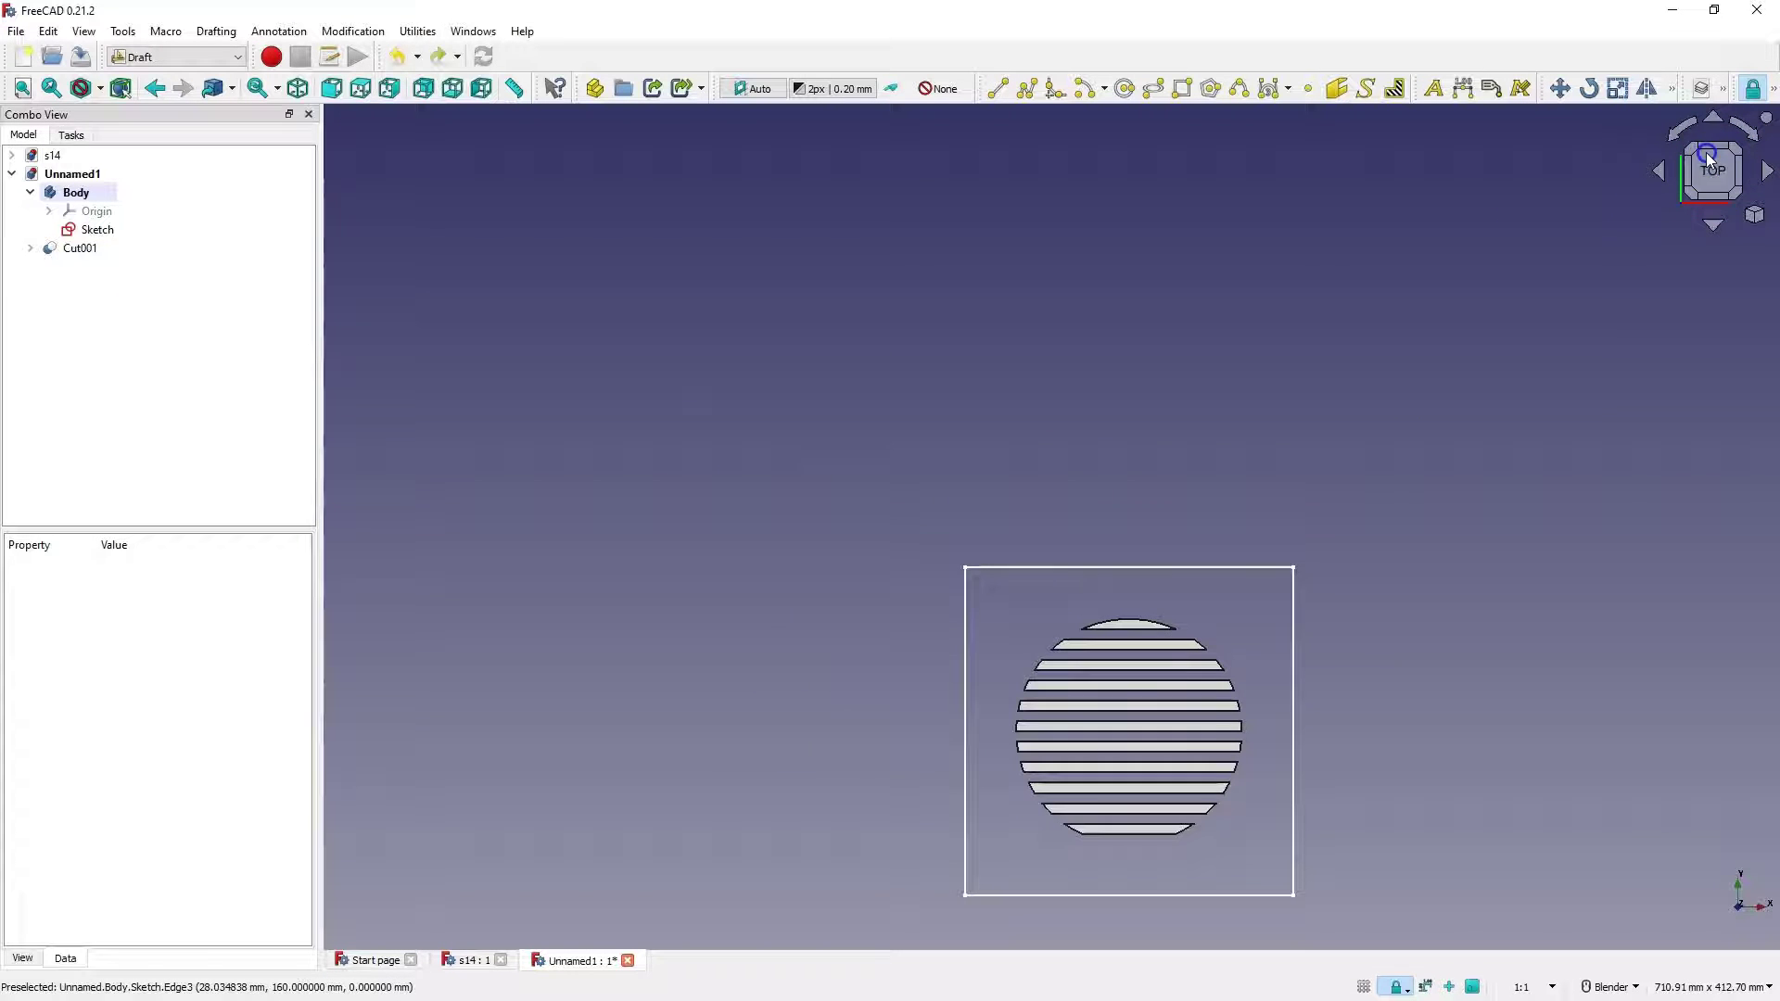
scroll(1144, 680, down, 2)
scroll(1226, 914, up, 2)
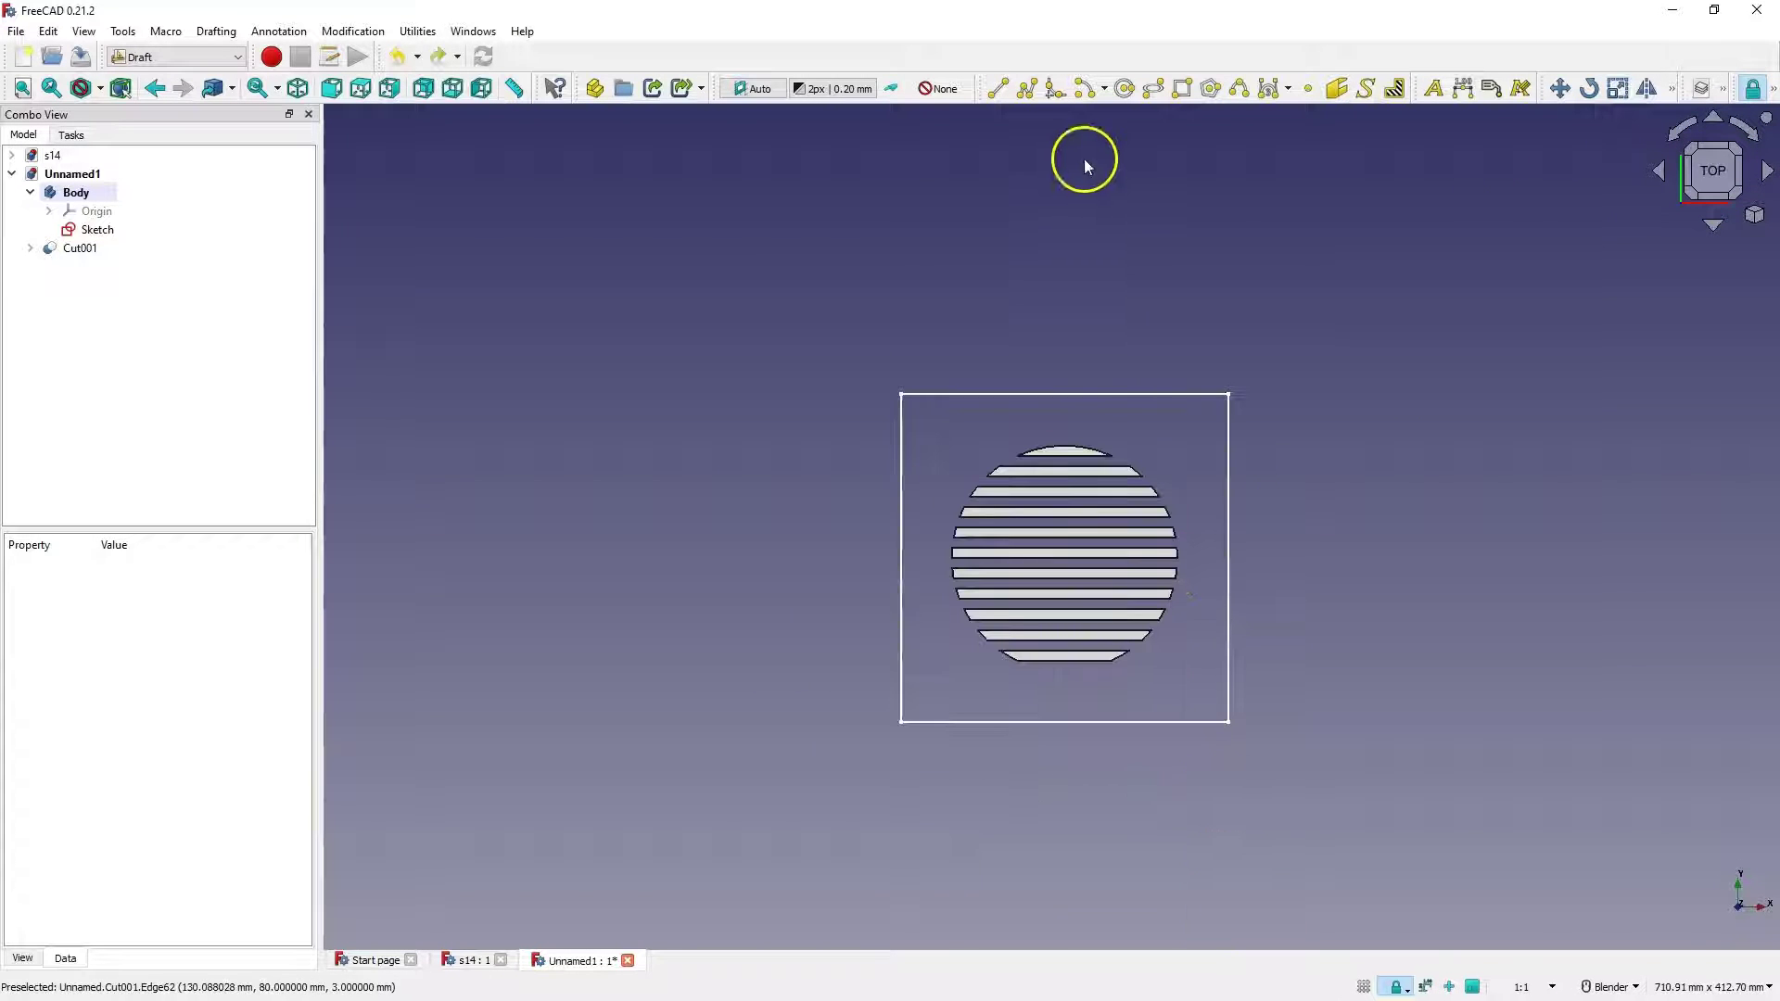
Draw Circle001 centred at 80, 80 mm with a 55 mm radius.
click(1124, 88)
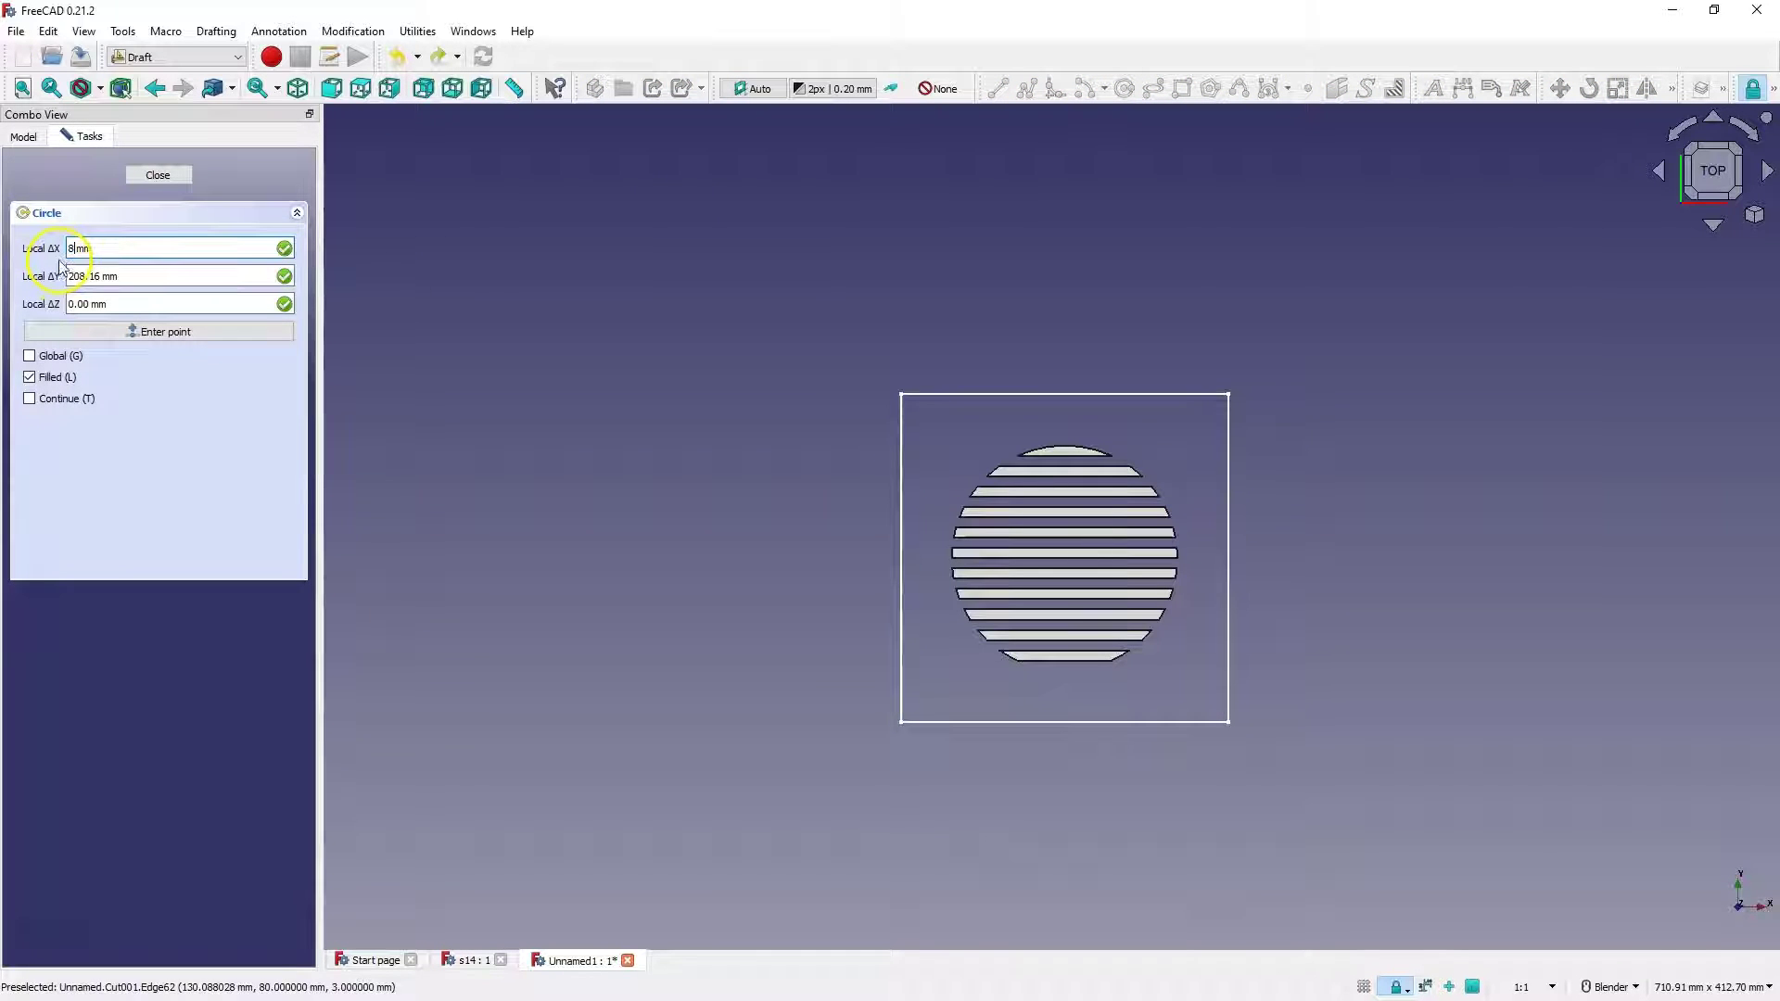
key(Tab)
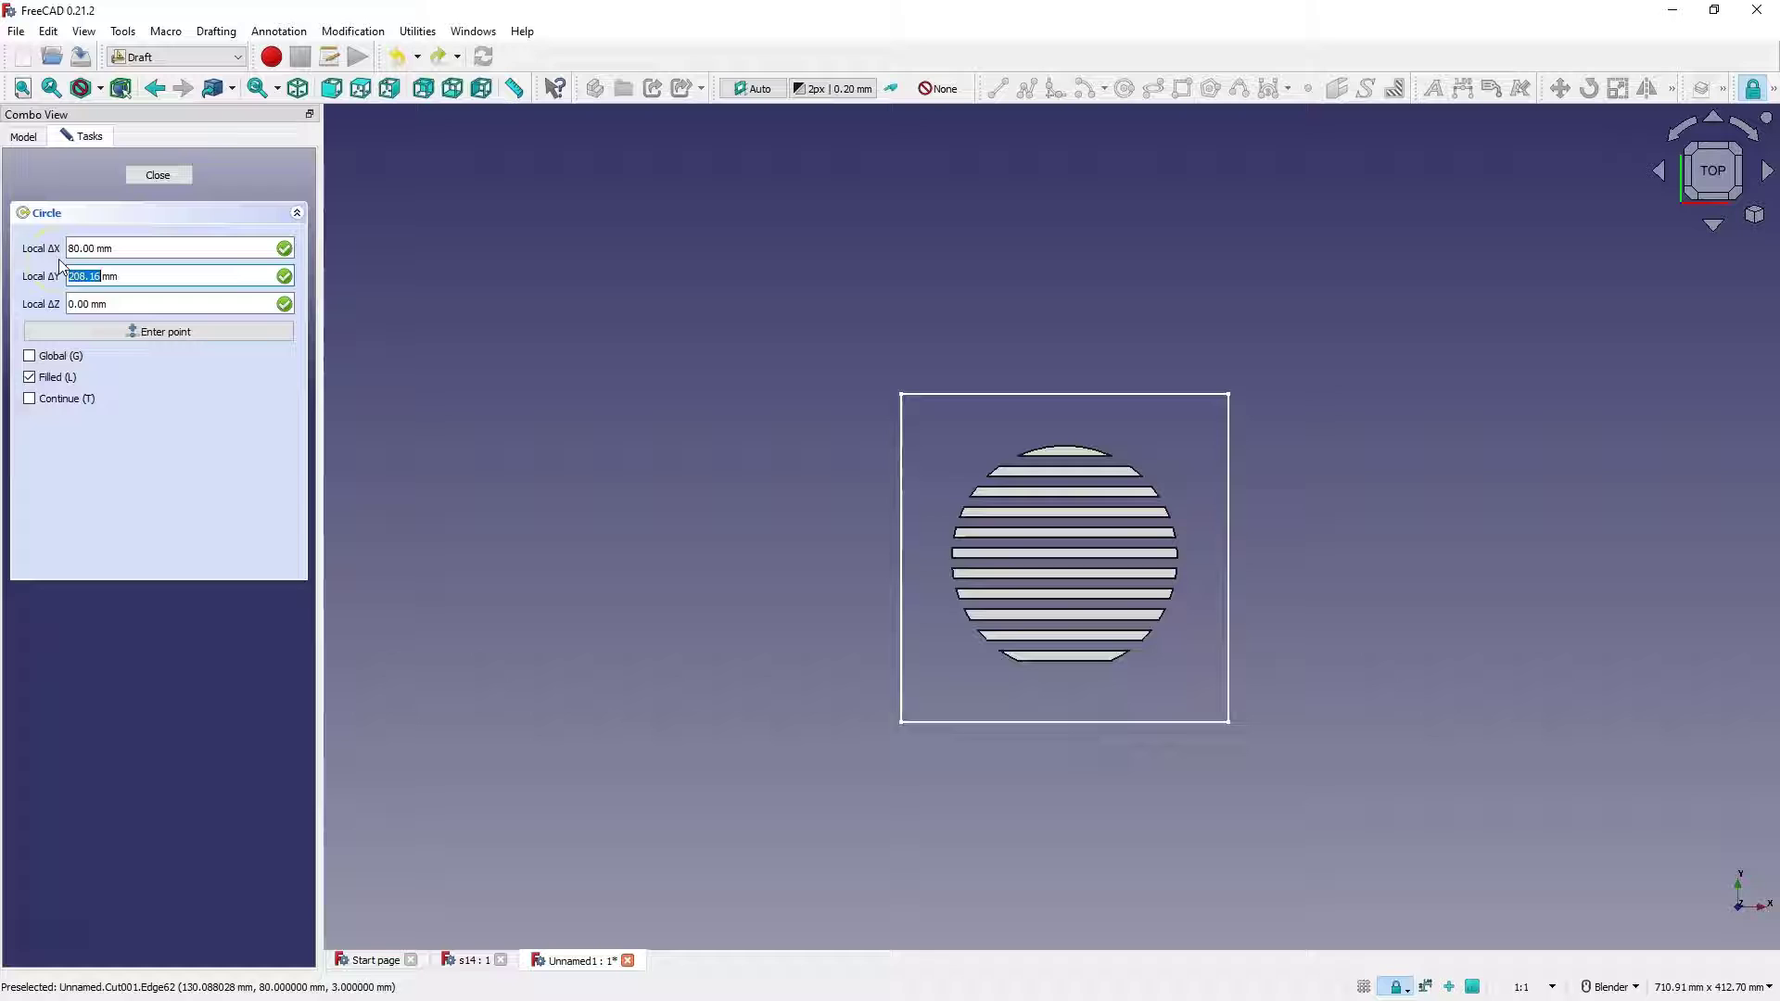
text(80)
click(159, 331)
click(74, 248)
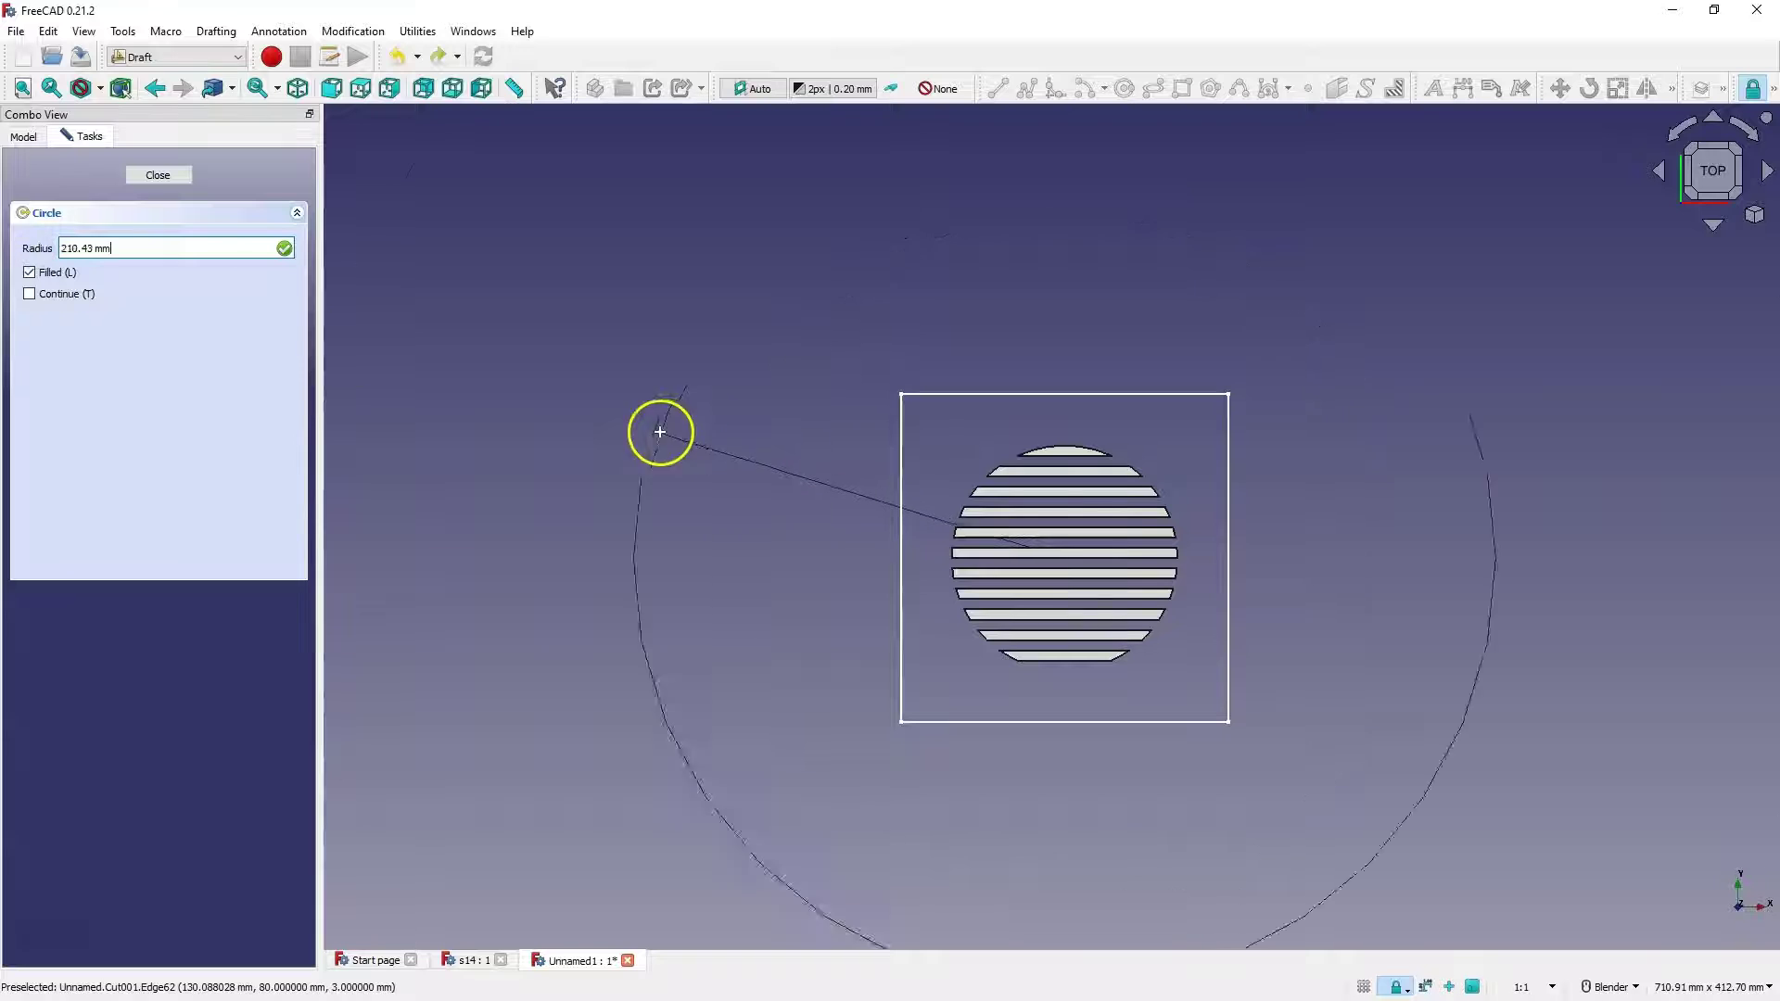
click(98, 247)
key(ctrl+a)
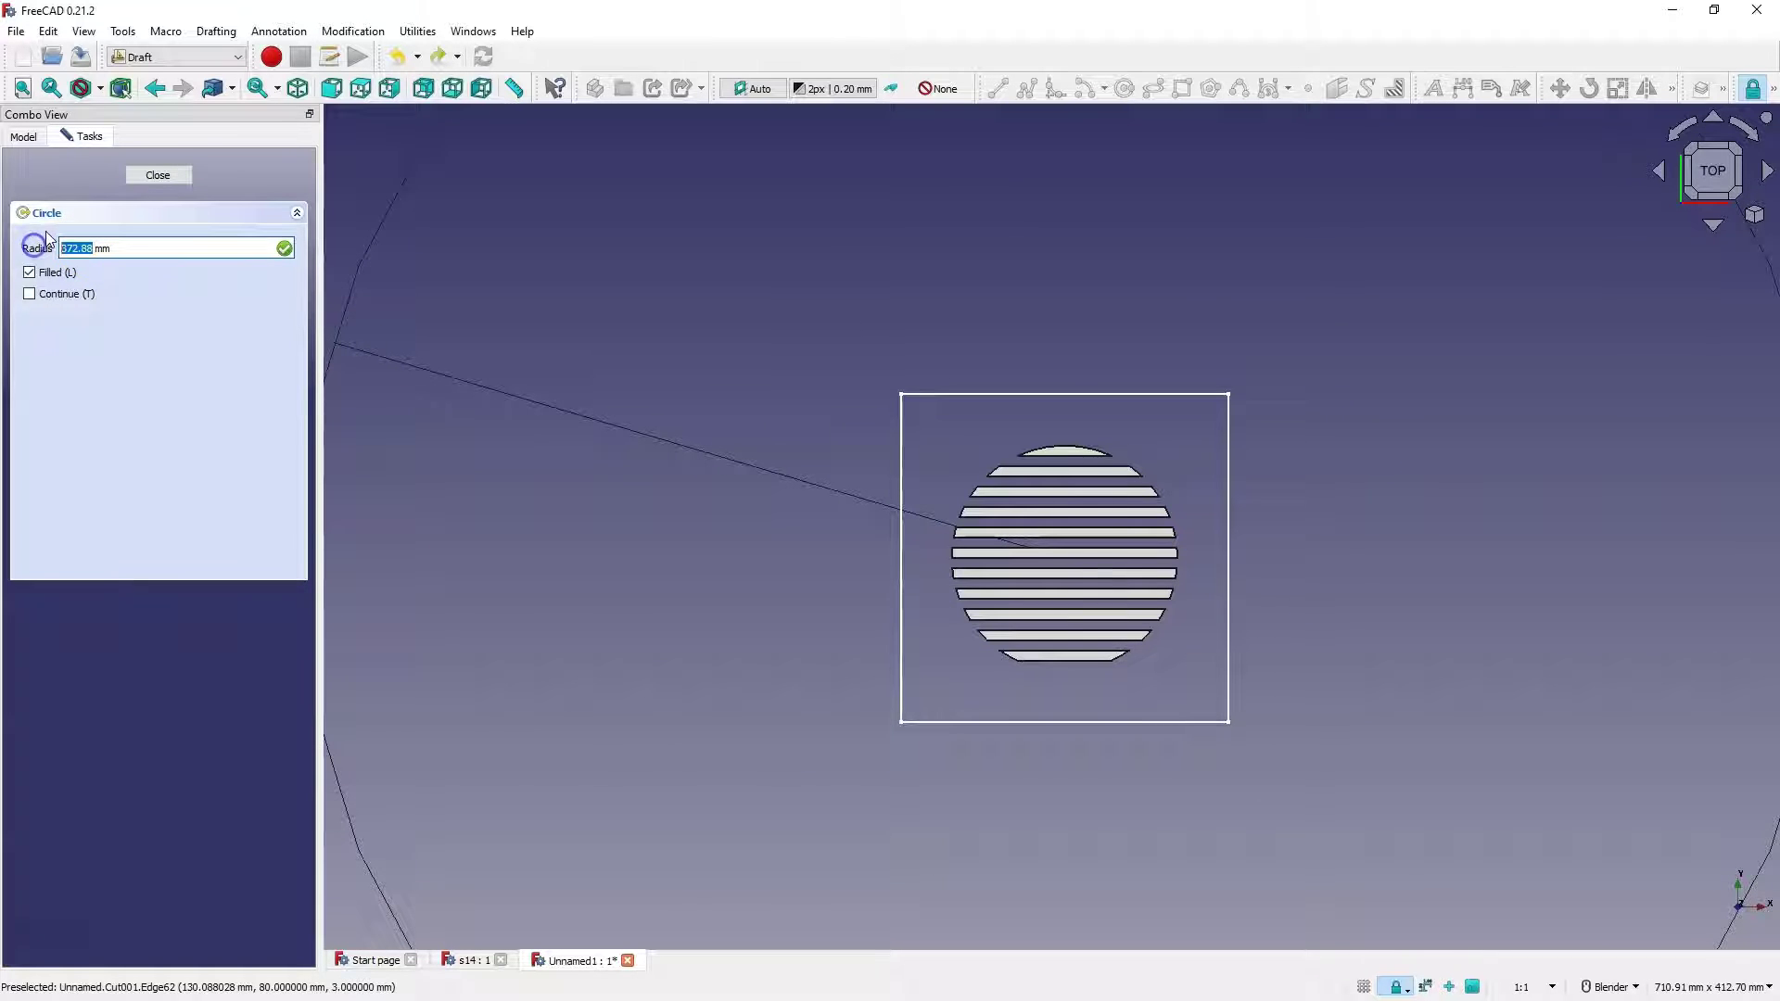
text(55)
key(Return)
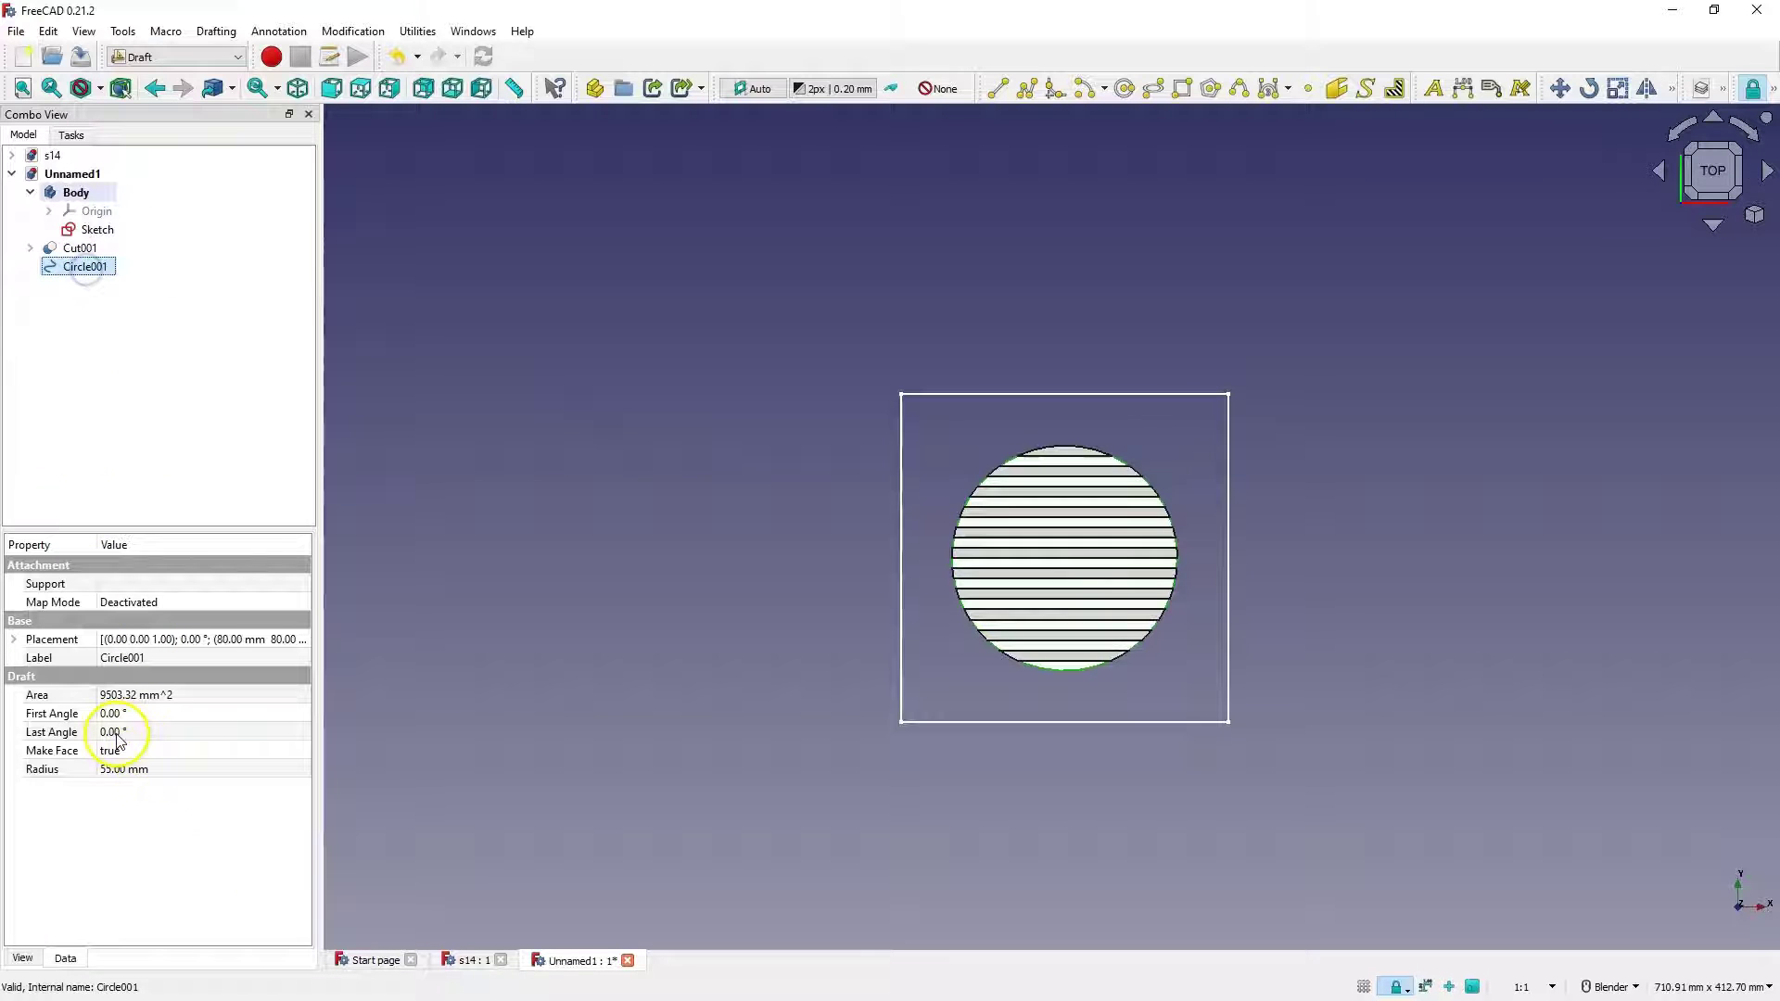
Draw a third Draft circle, Circle002, about 95.76 mm in radius around the slatted disc.
double_click(137, 768)
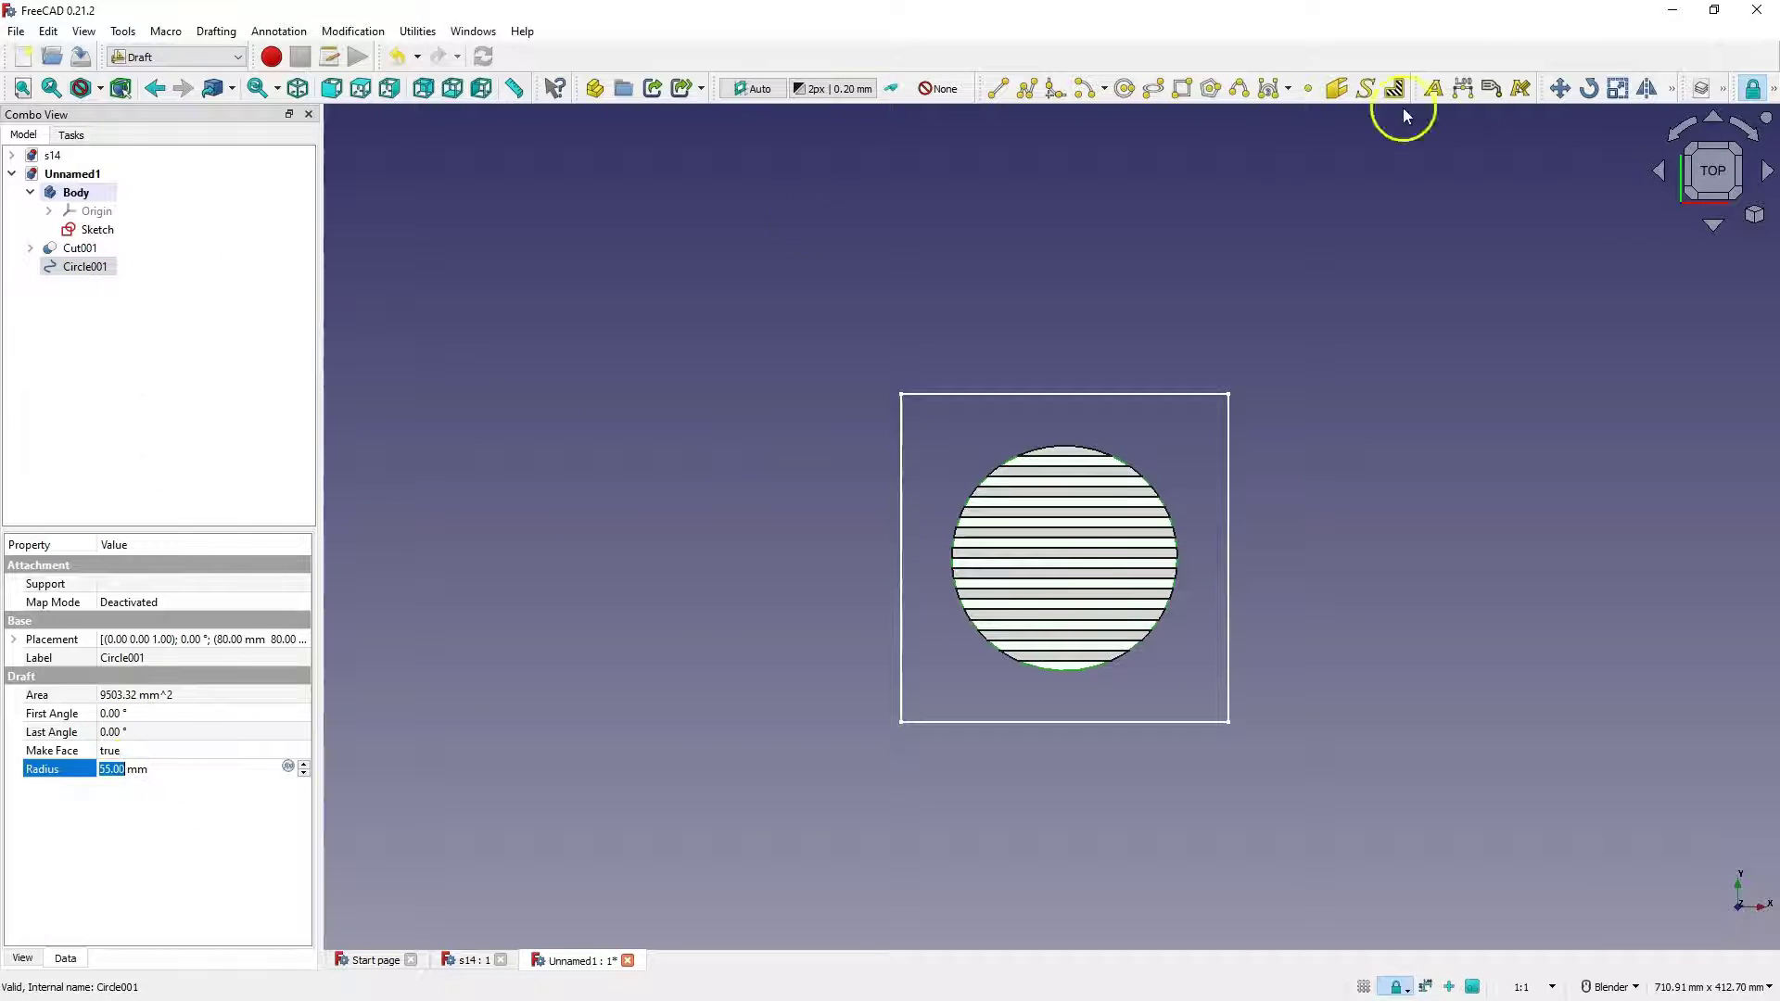
click(1124, 89)
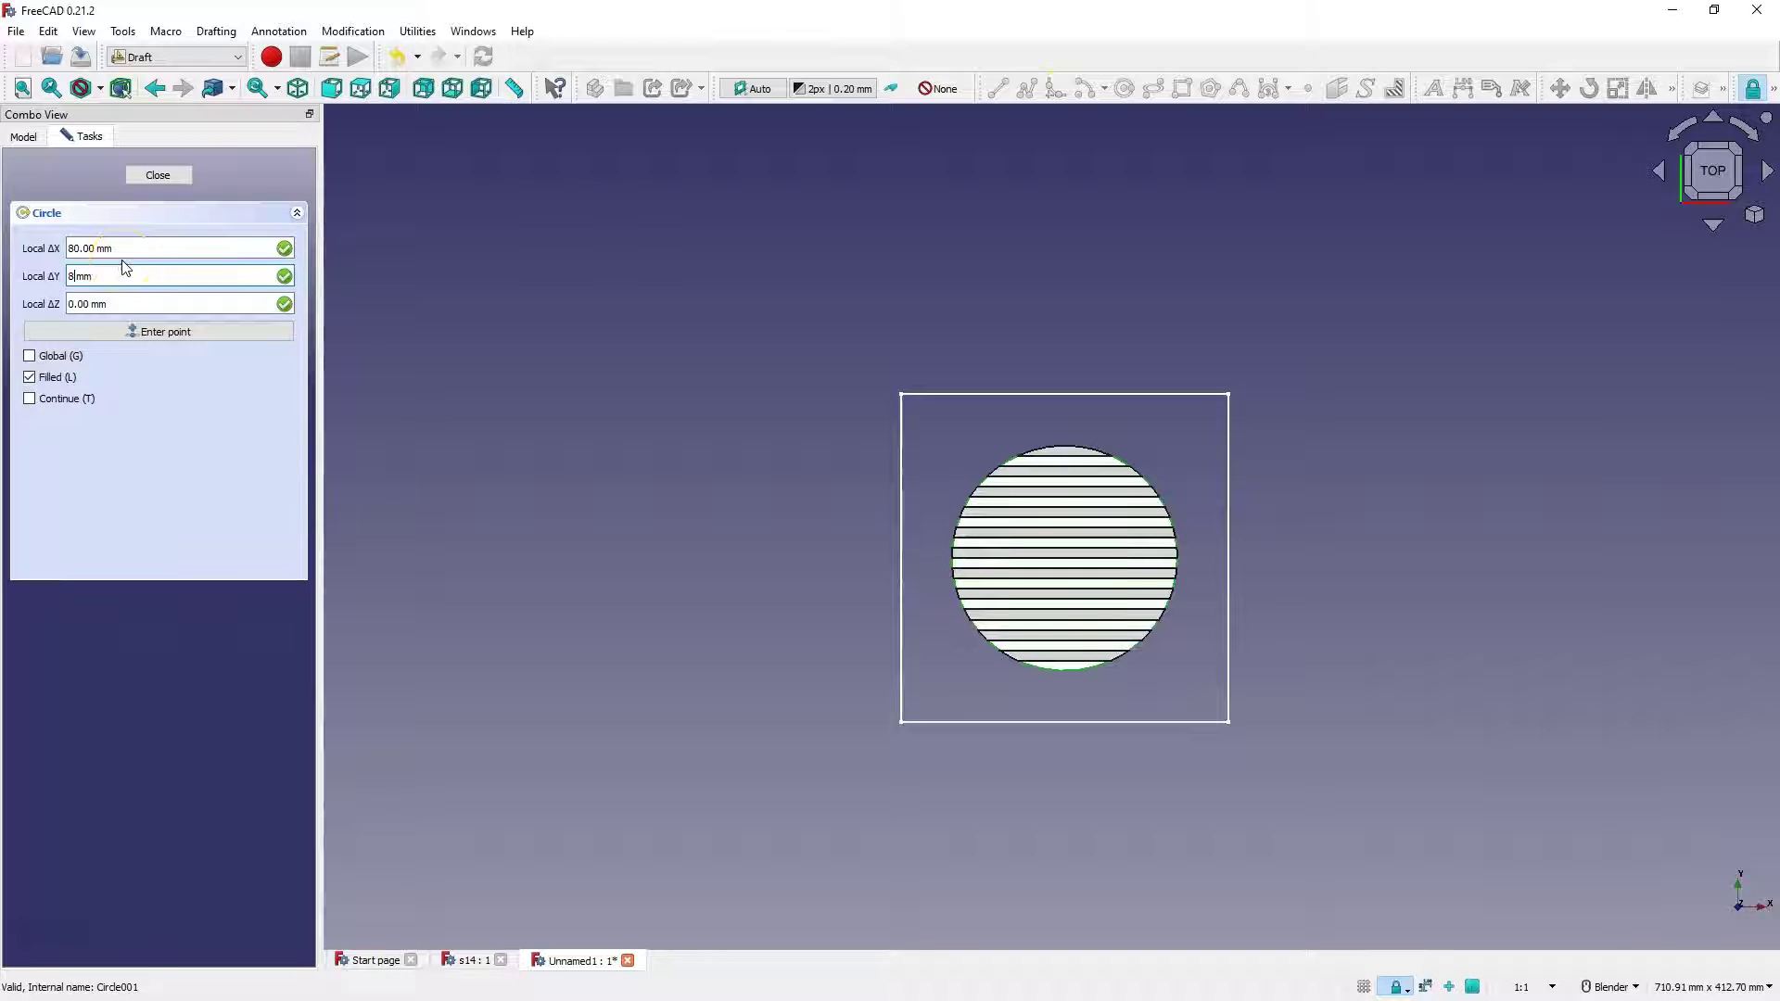
click(133, 331)
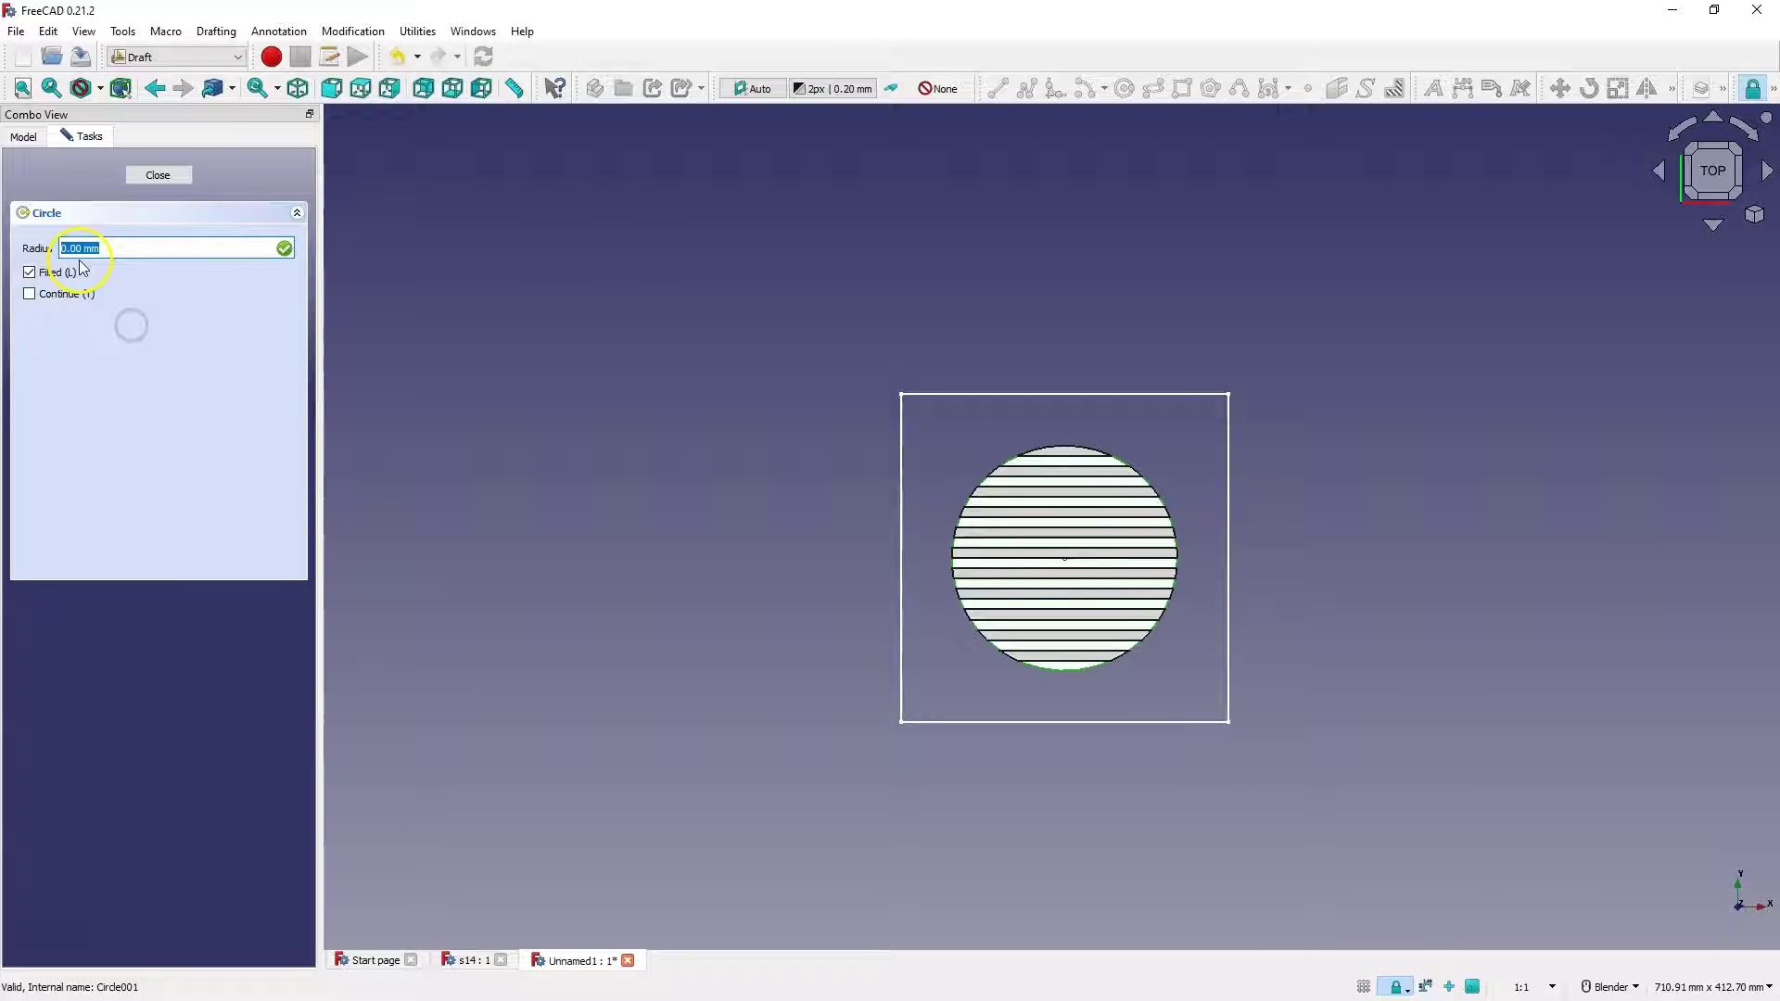
click(30, 250)
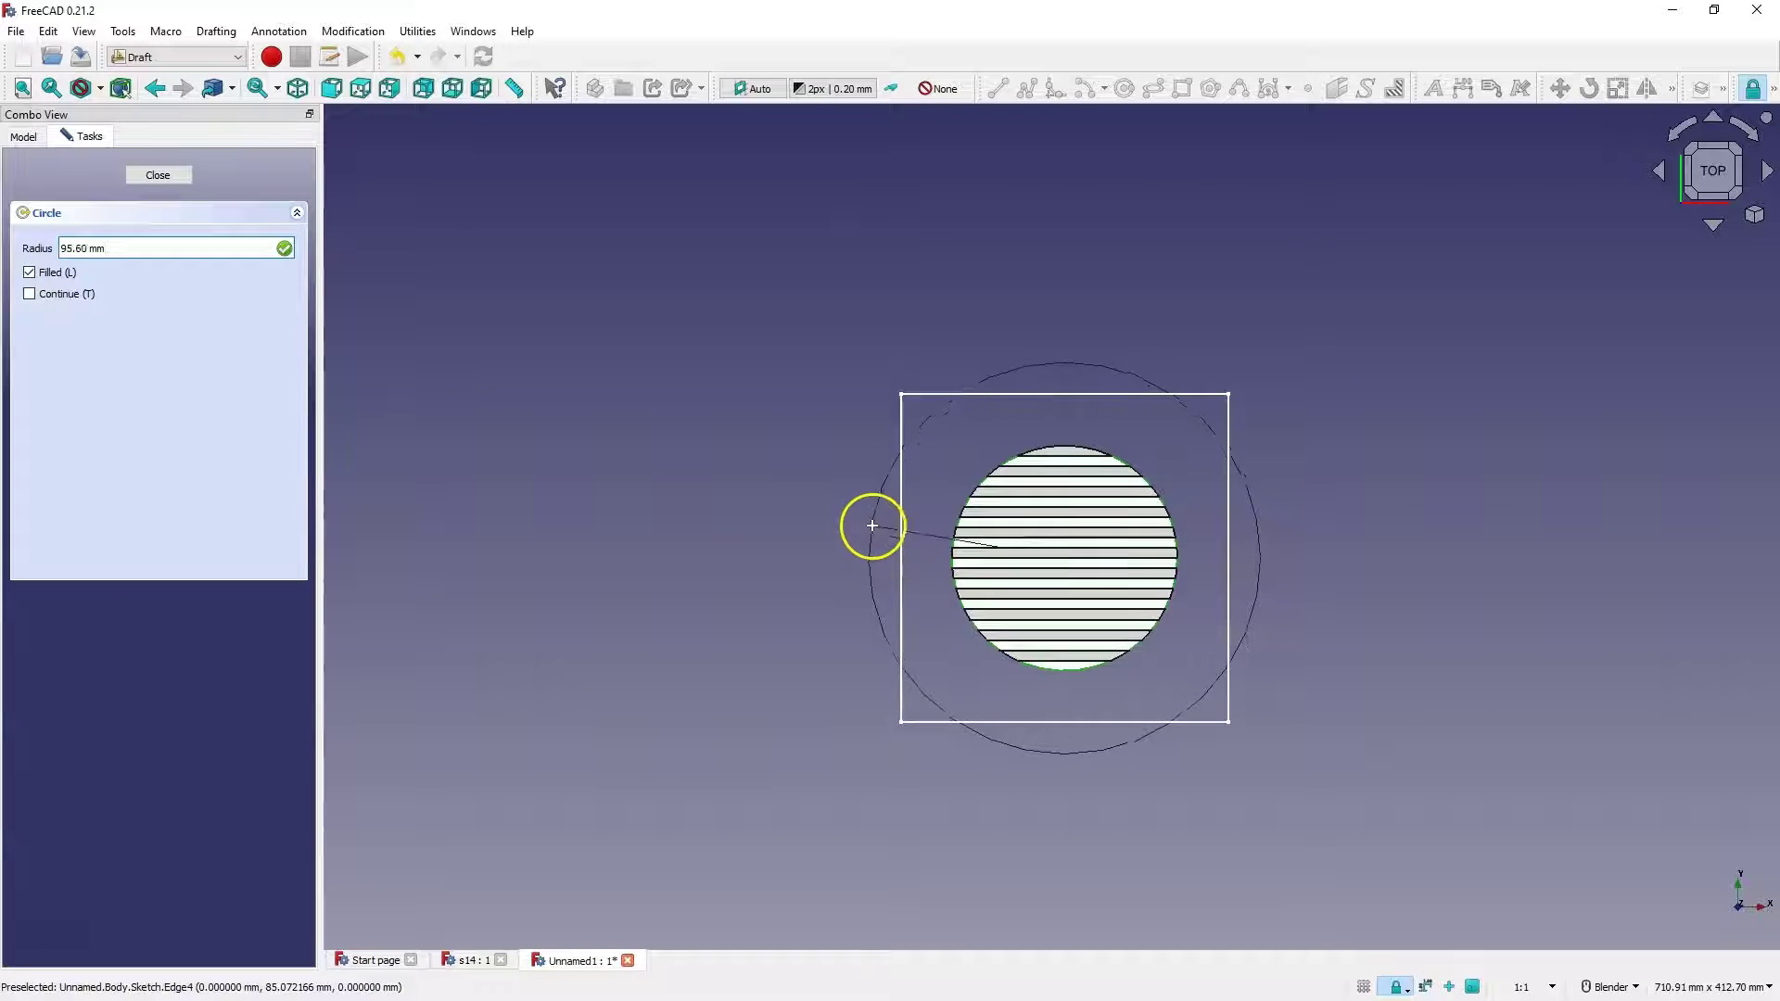
click(870, 547)
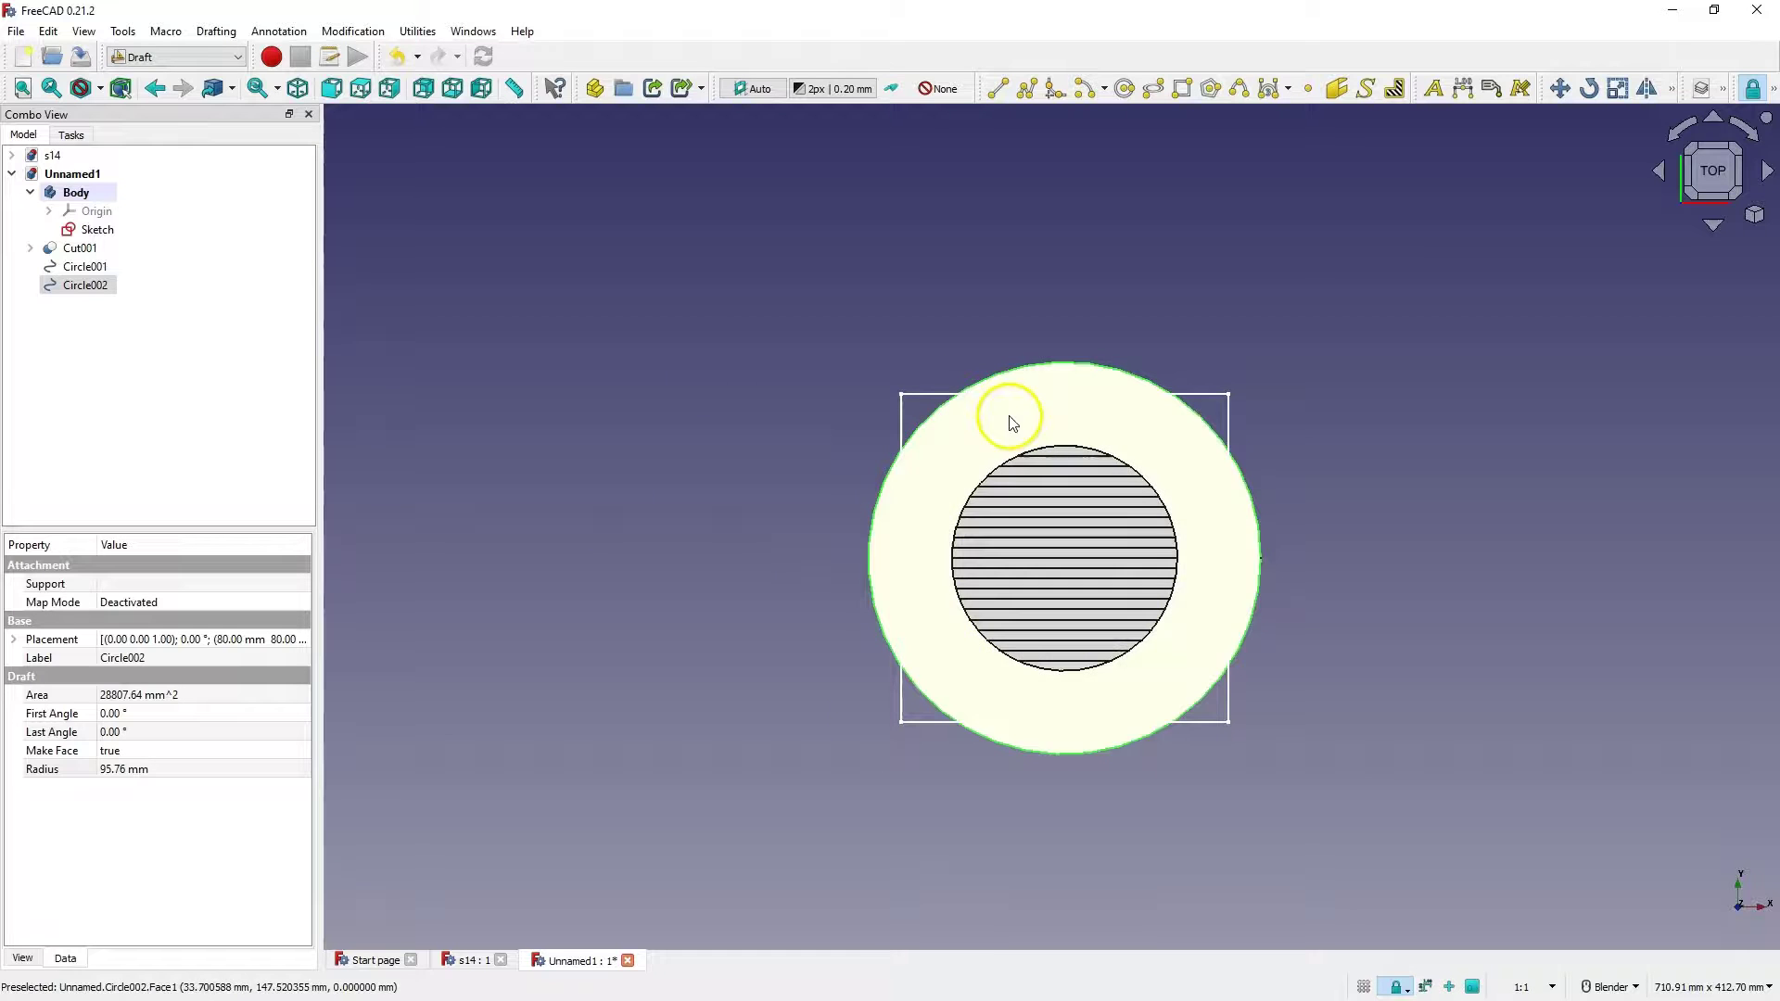
Change Circle002's radius to 80 mm so it fits inside the square outline.
click(115, 771)
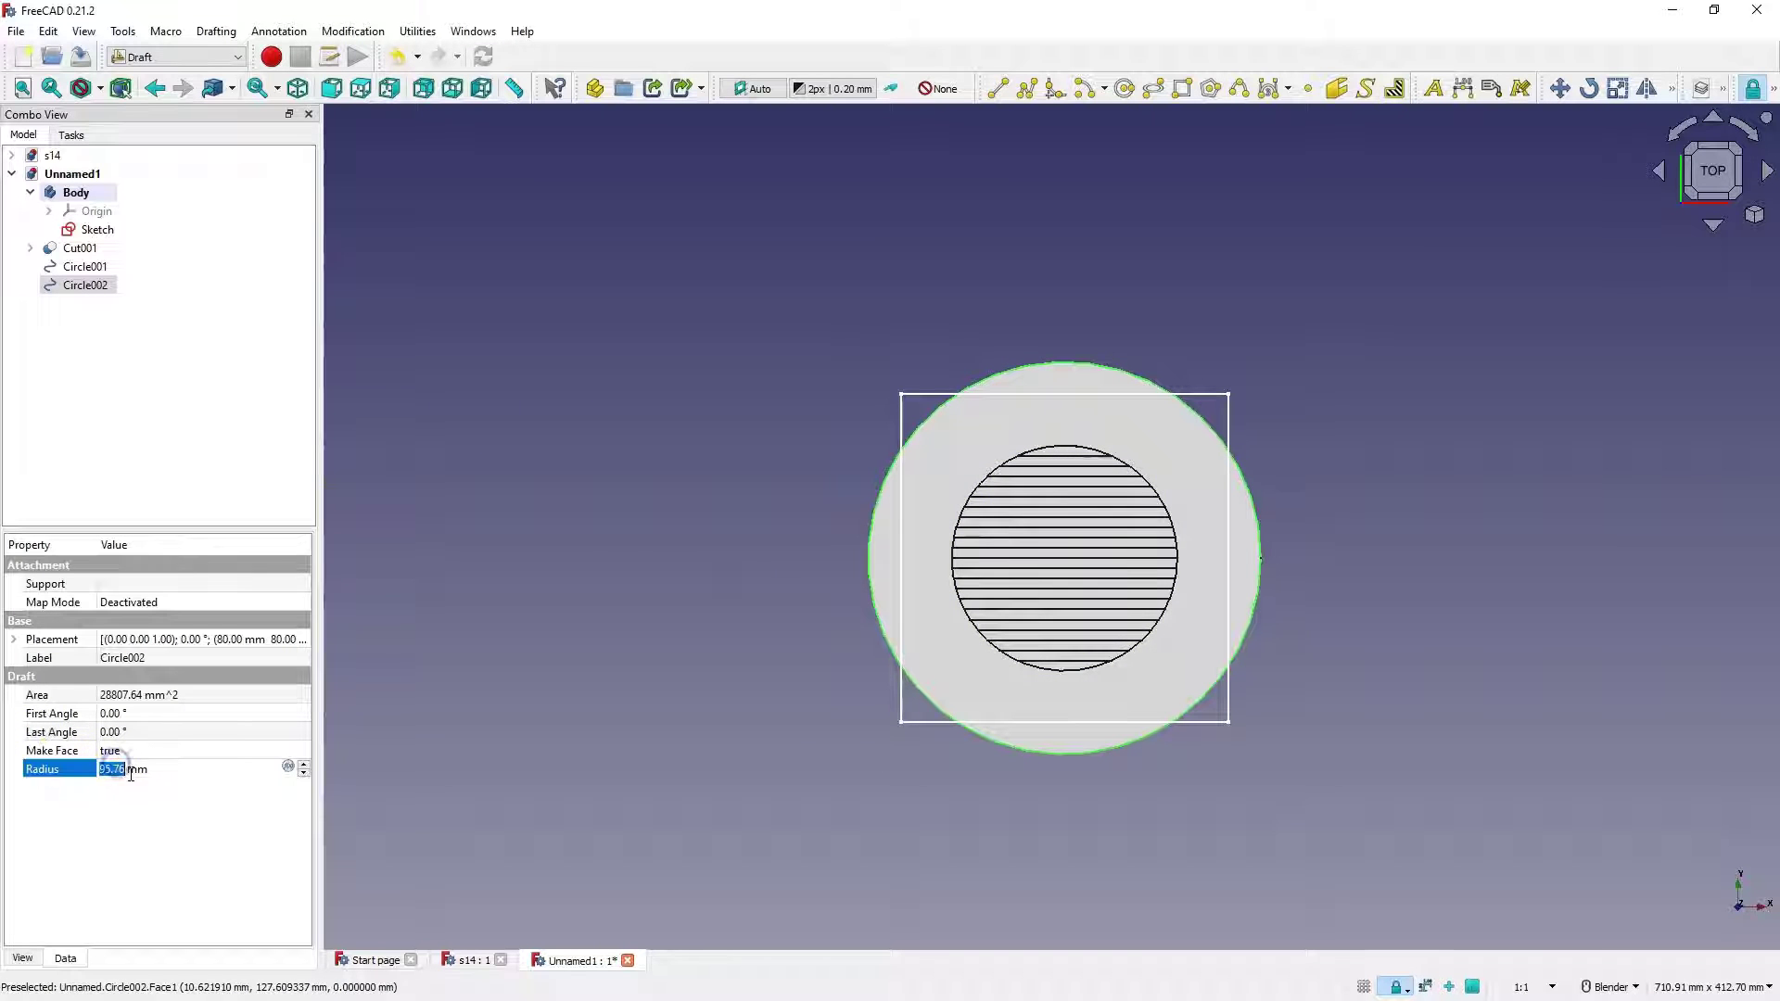
key(Return)
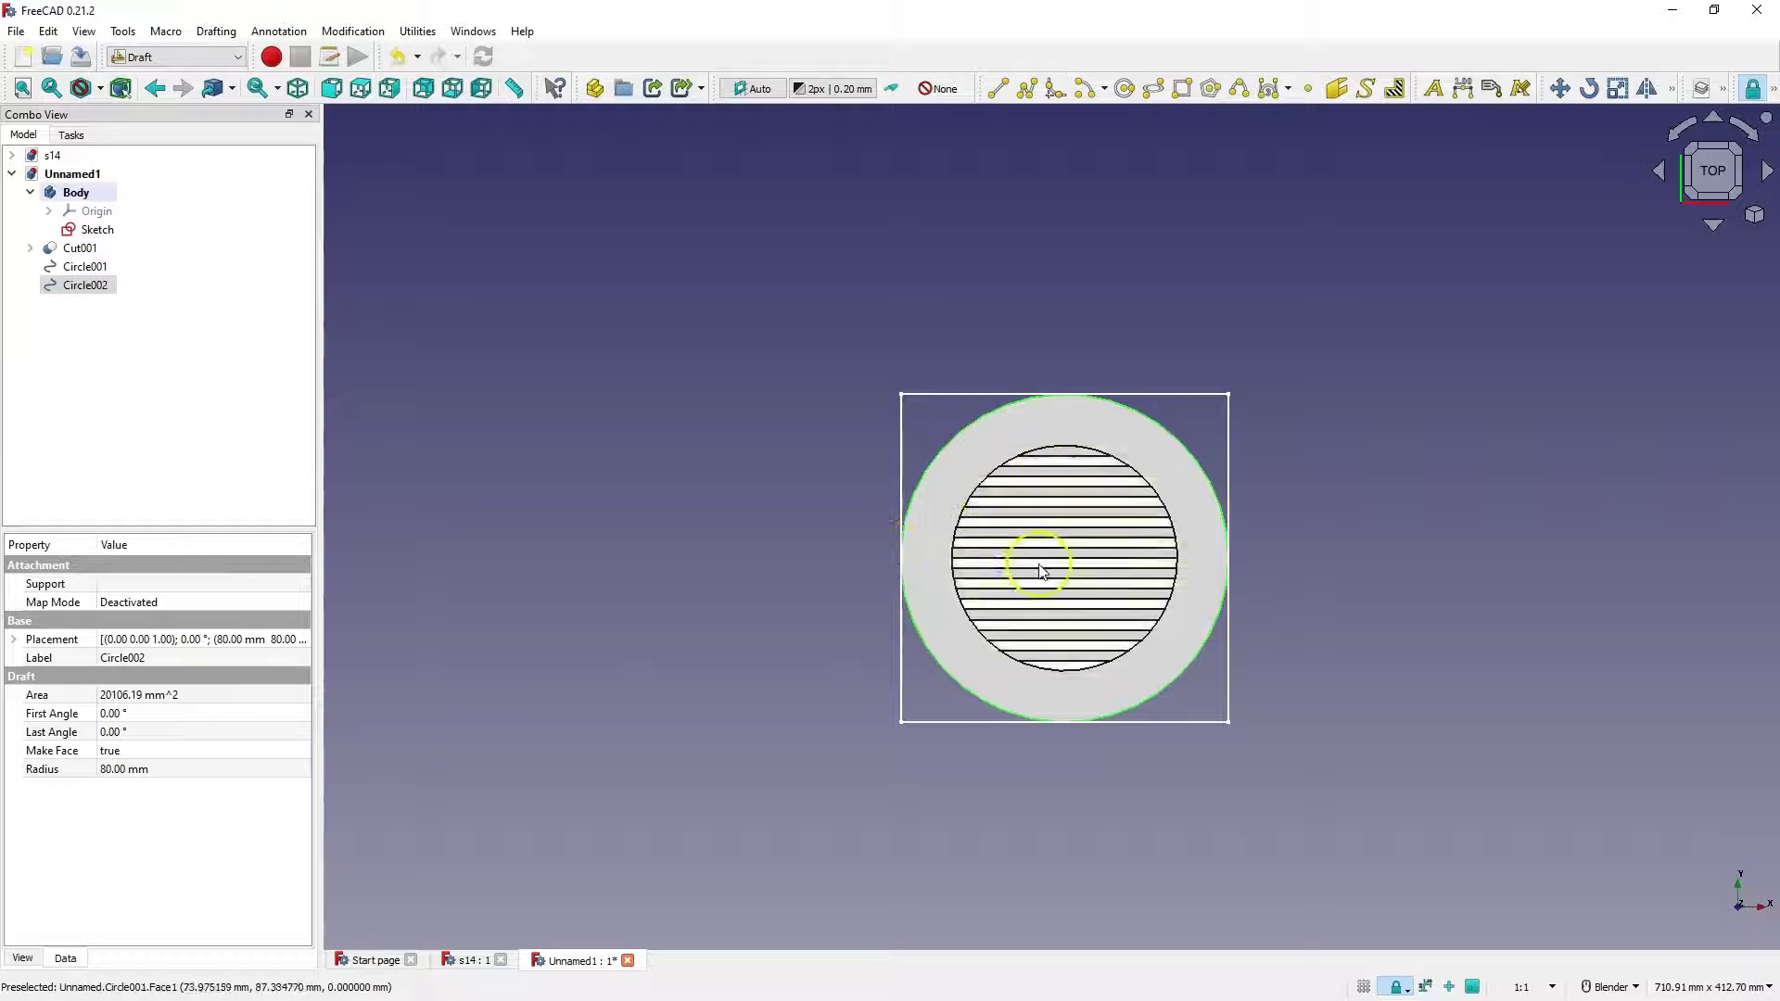
click(79, 285)
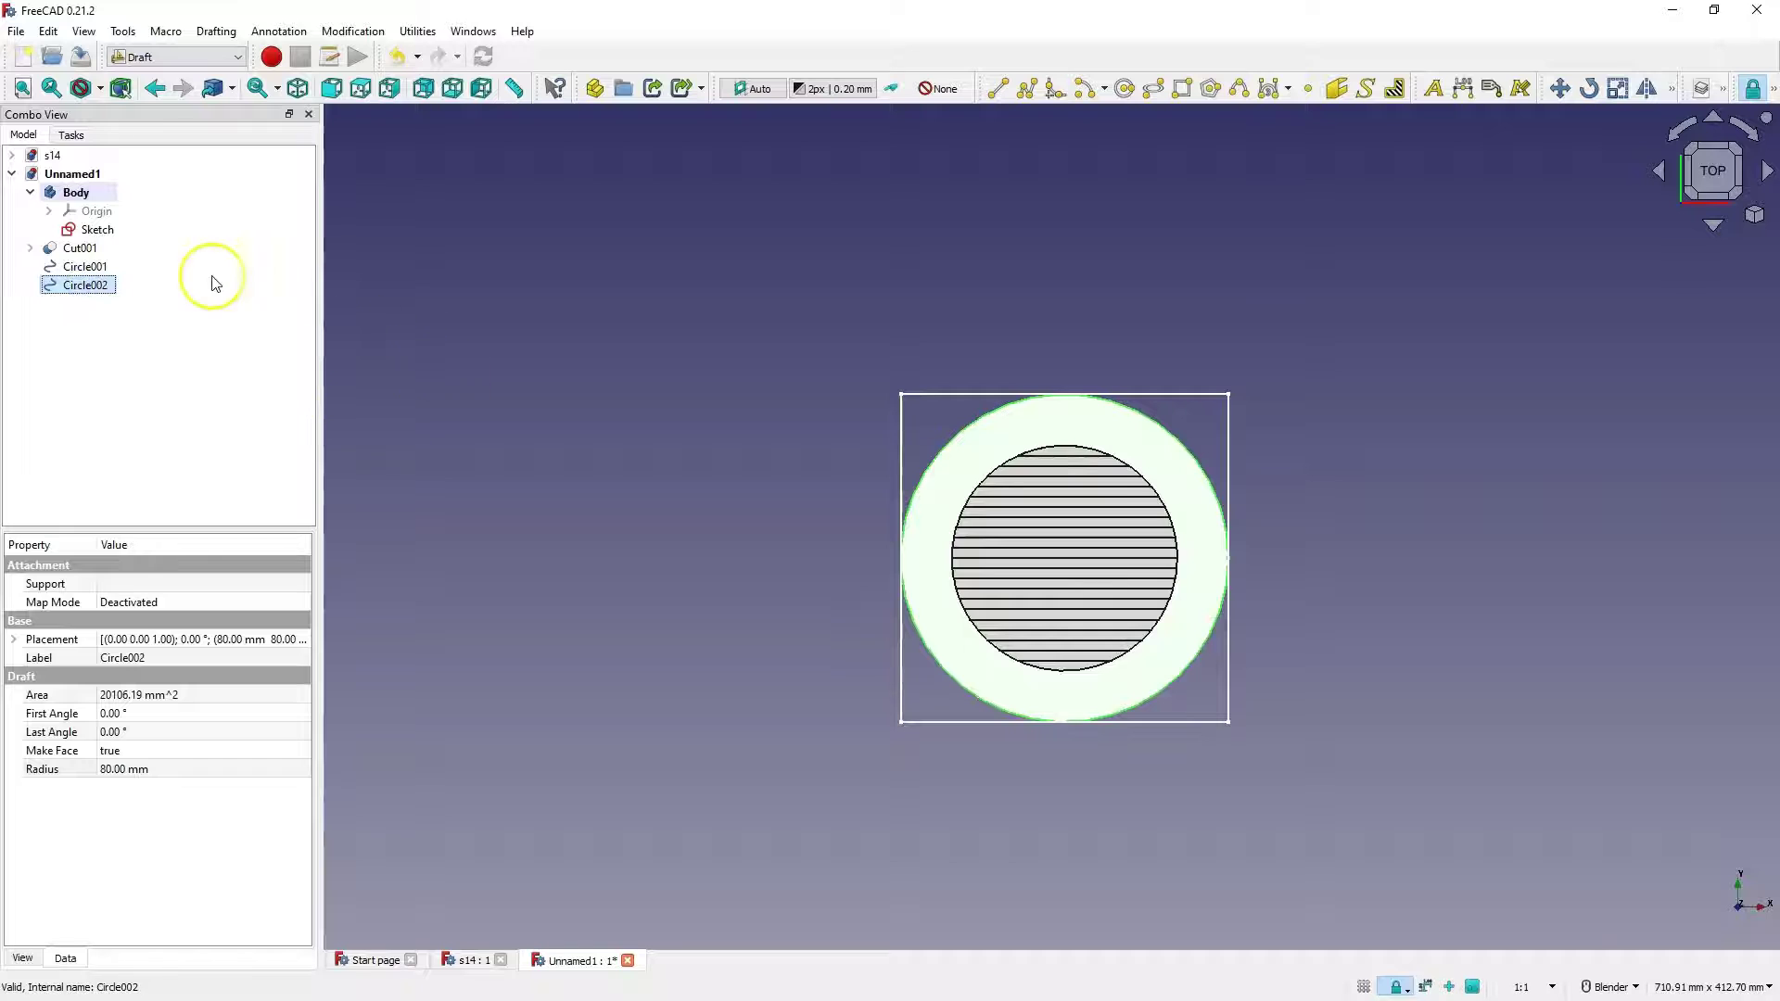
Downgrade Circle002 and Circle001 into Cut002, then switch to the Part workbench.
ctrl+click(85, 267)
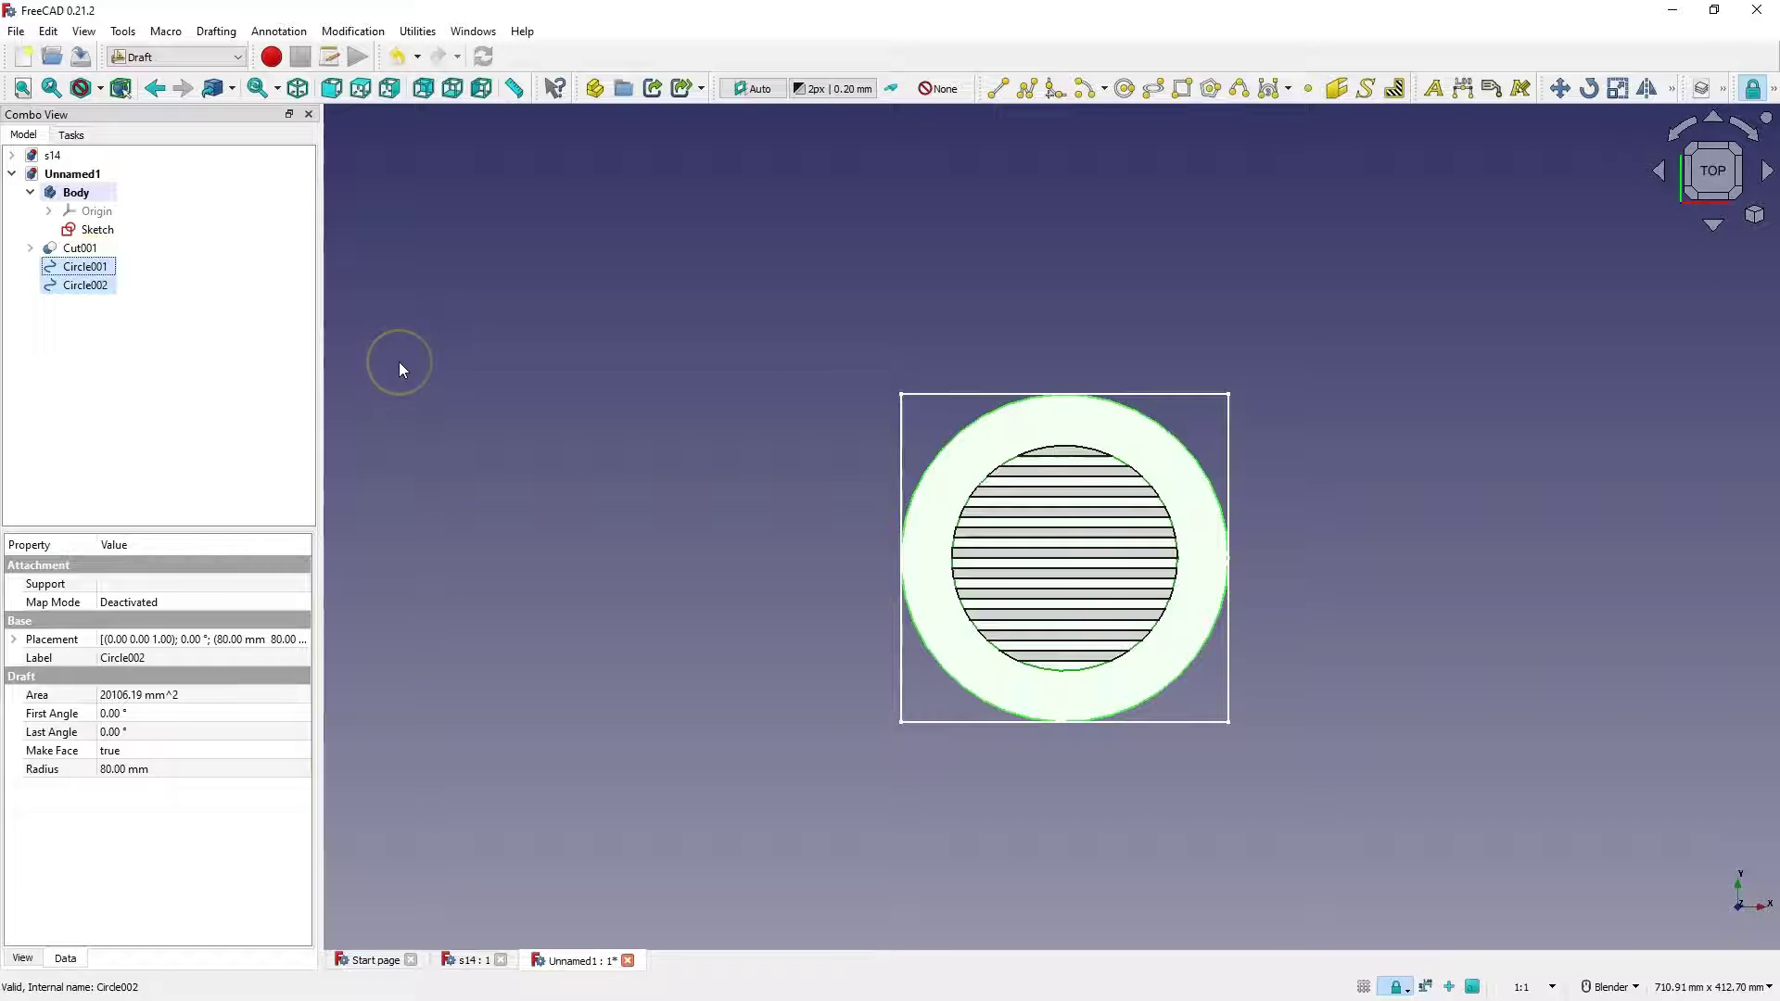
click(357, 31)
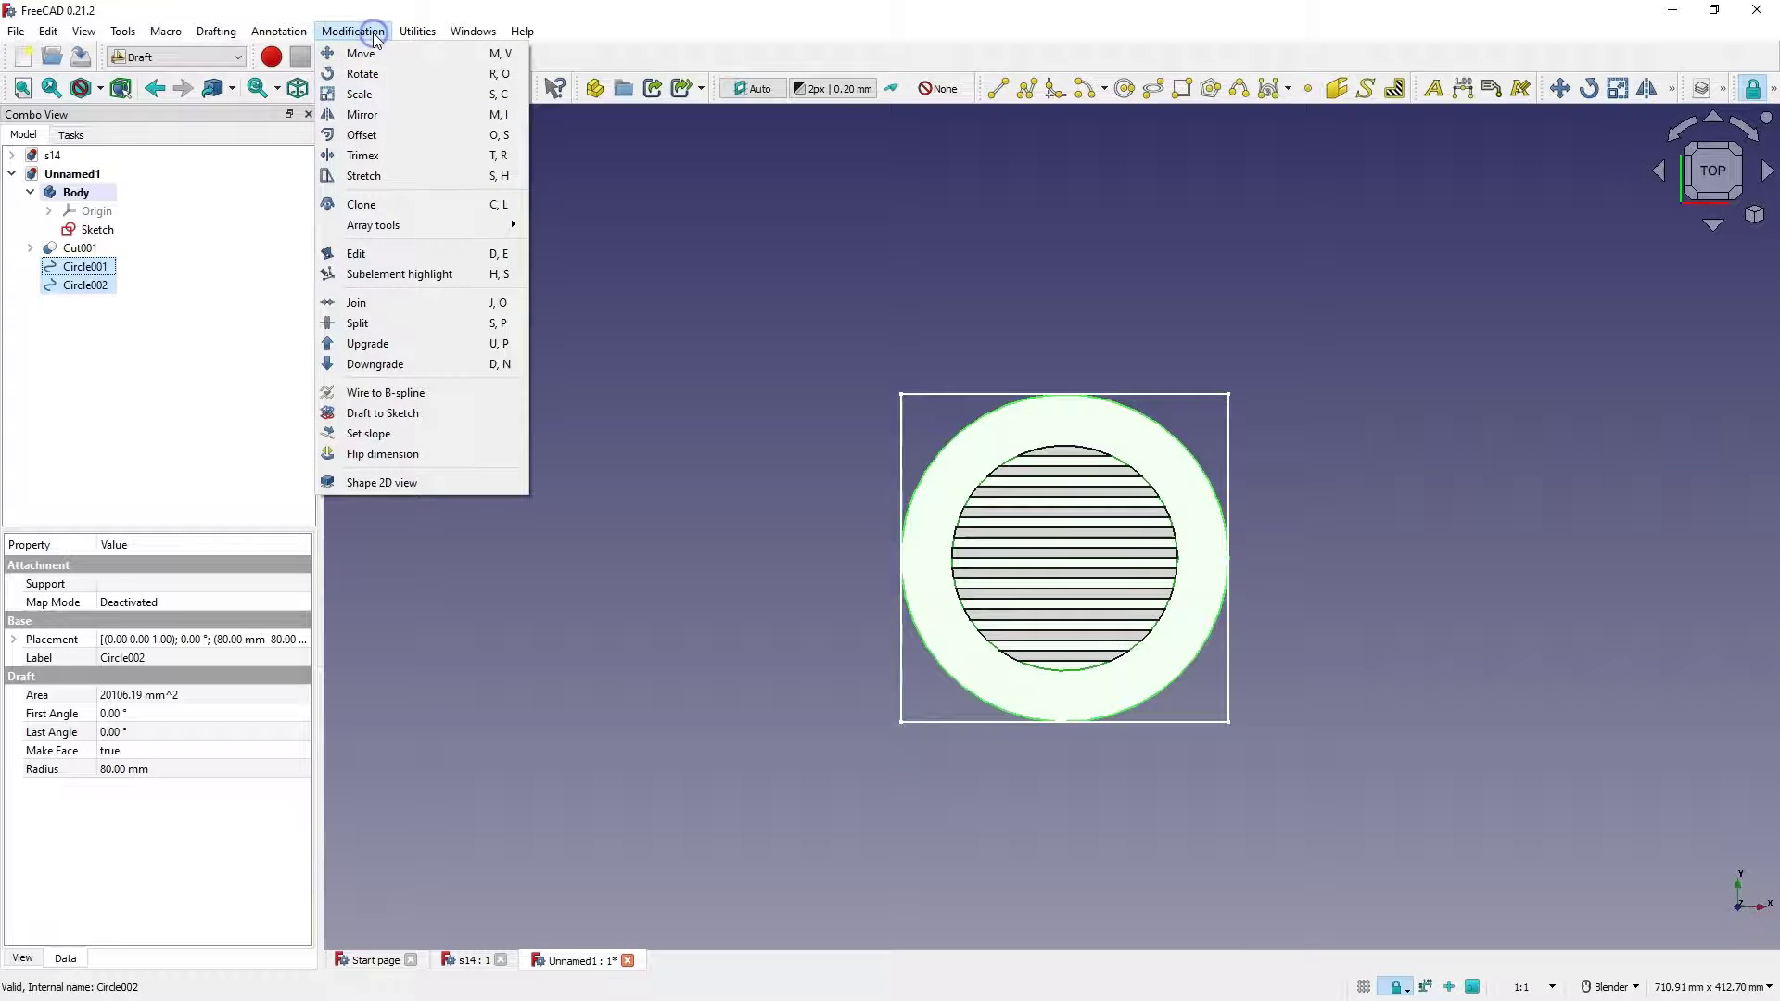
click(399, 366)
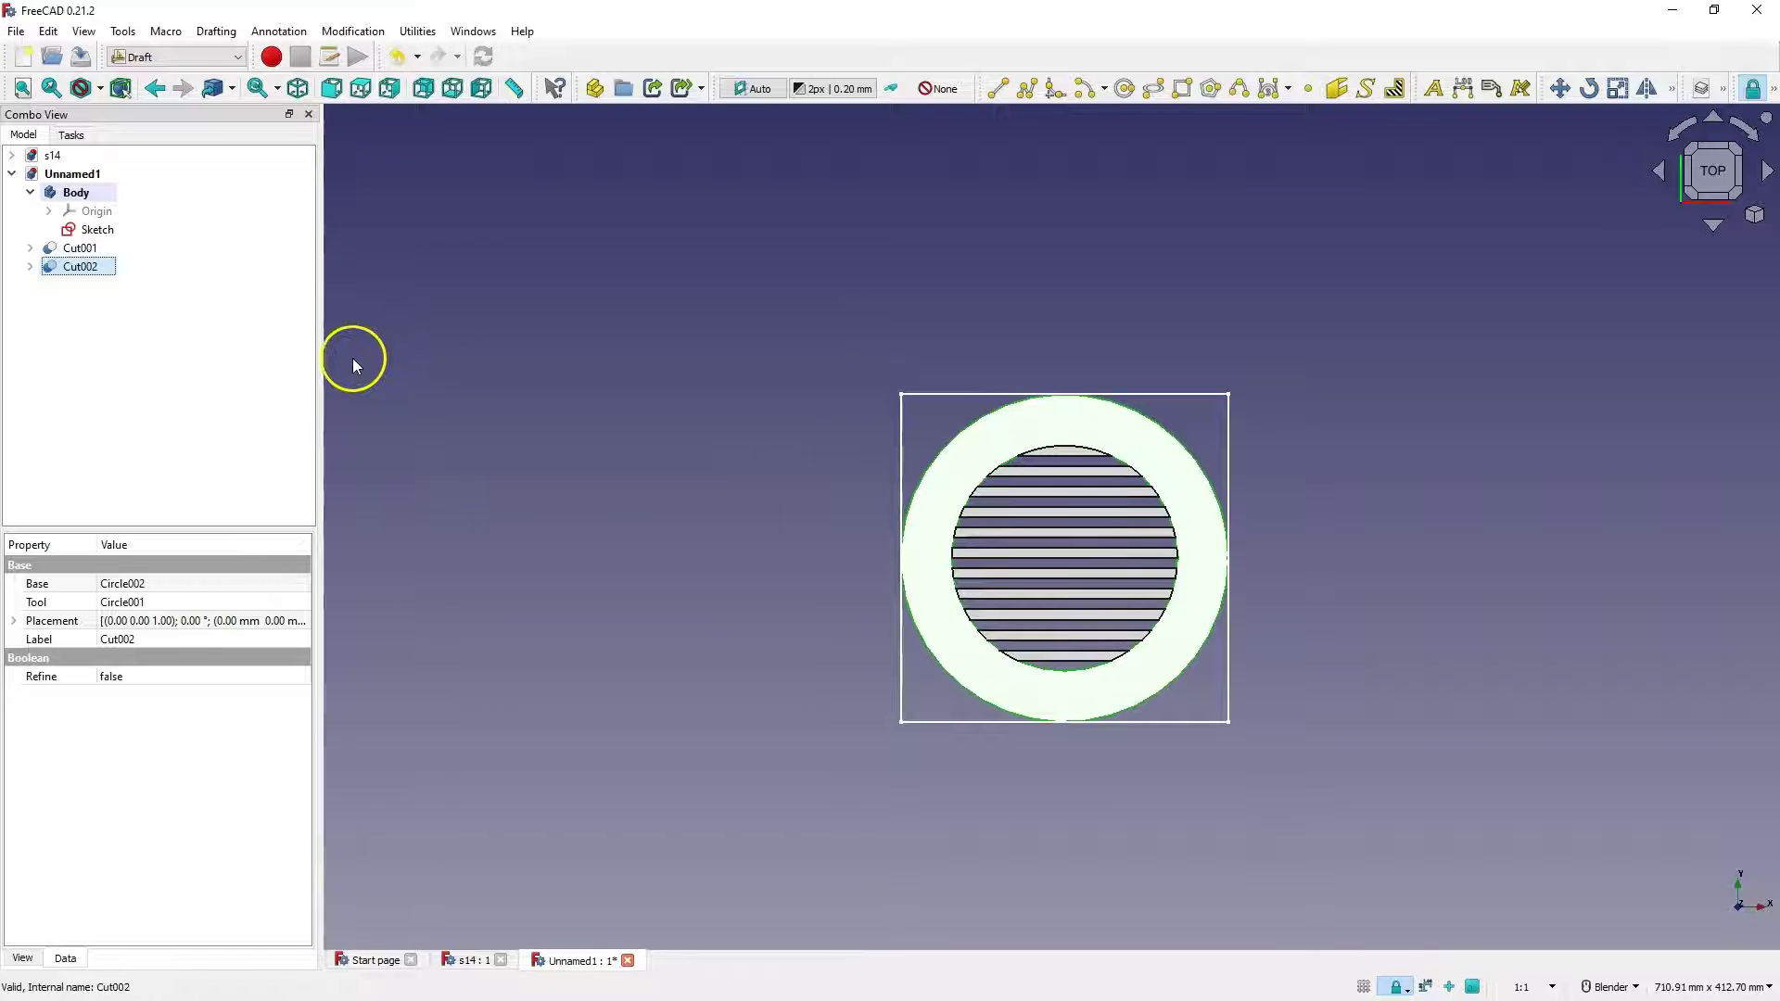
click(227, 58)
click(151, 194)
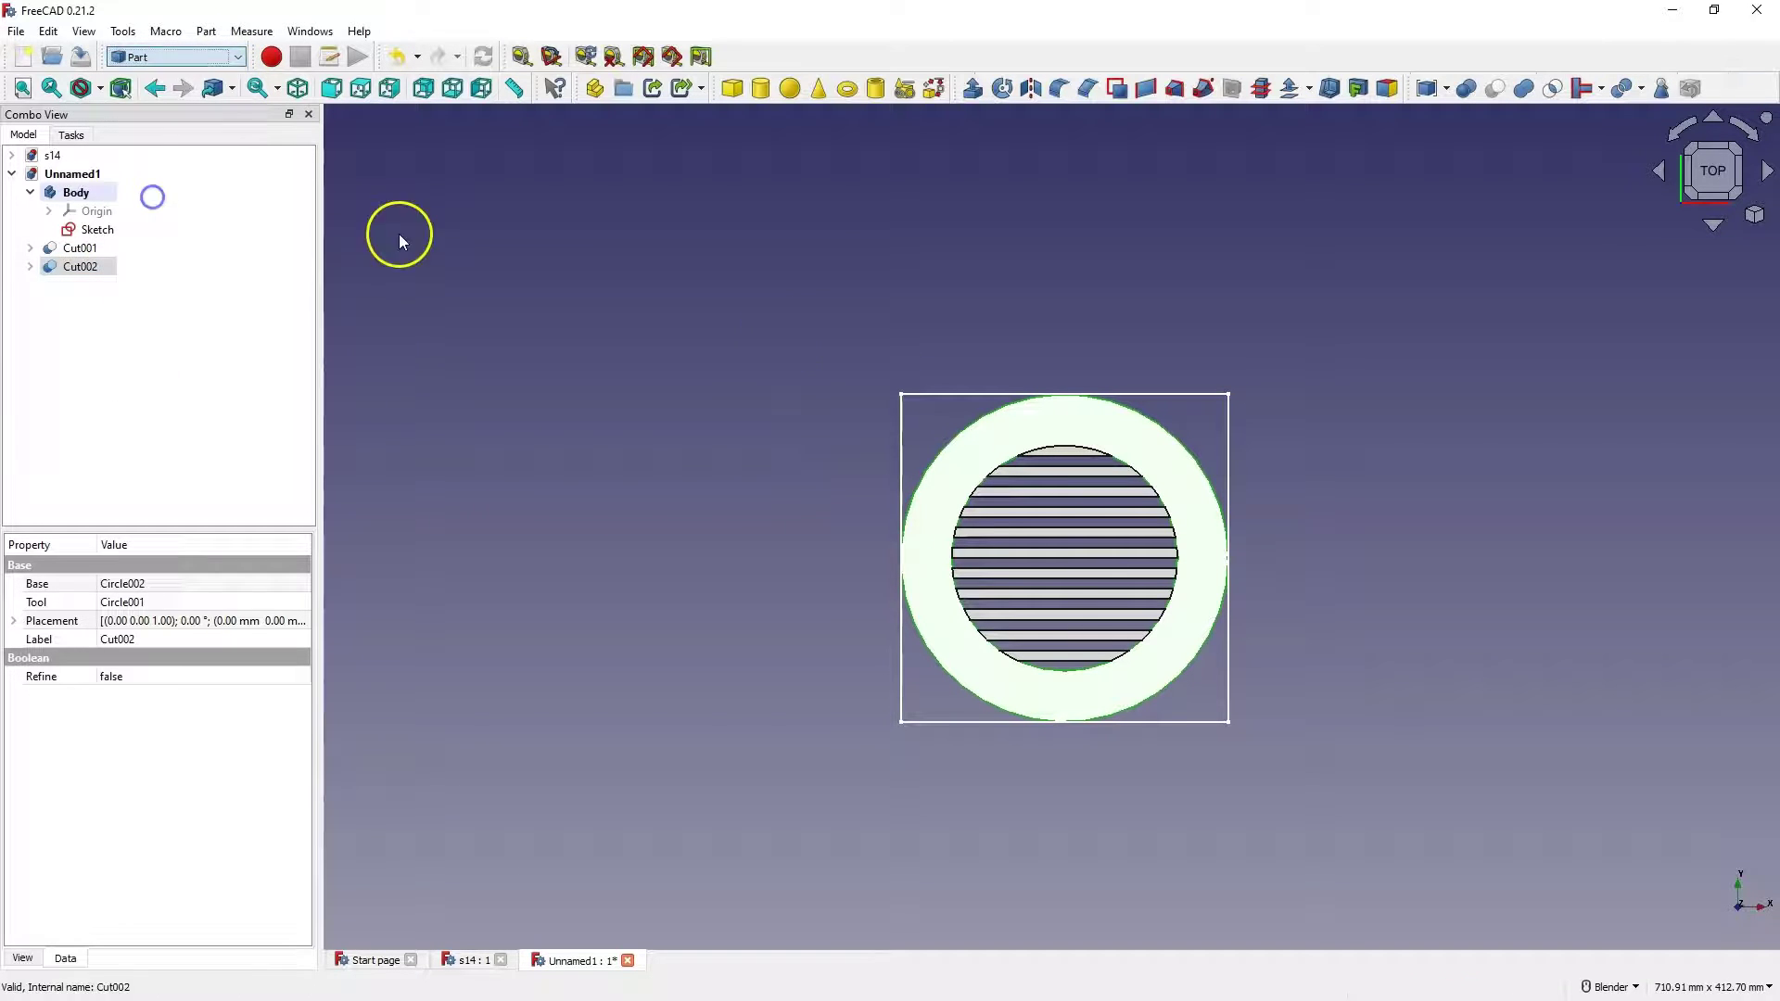
Extrude Cut002 by 3 mm into the solid plate Extrude001, viewed at an angle.
click(80, 267)
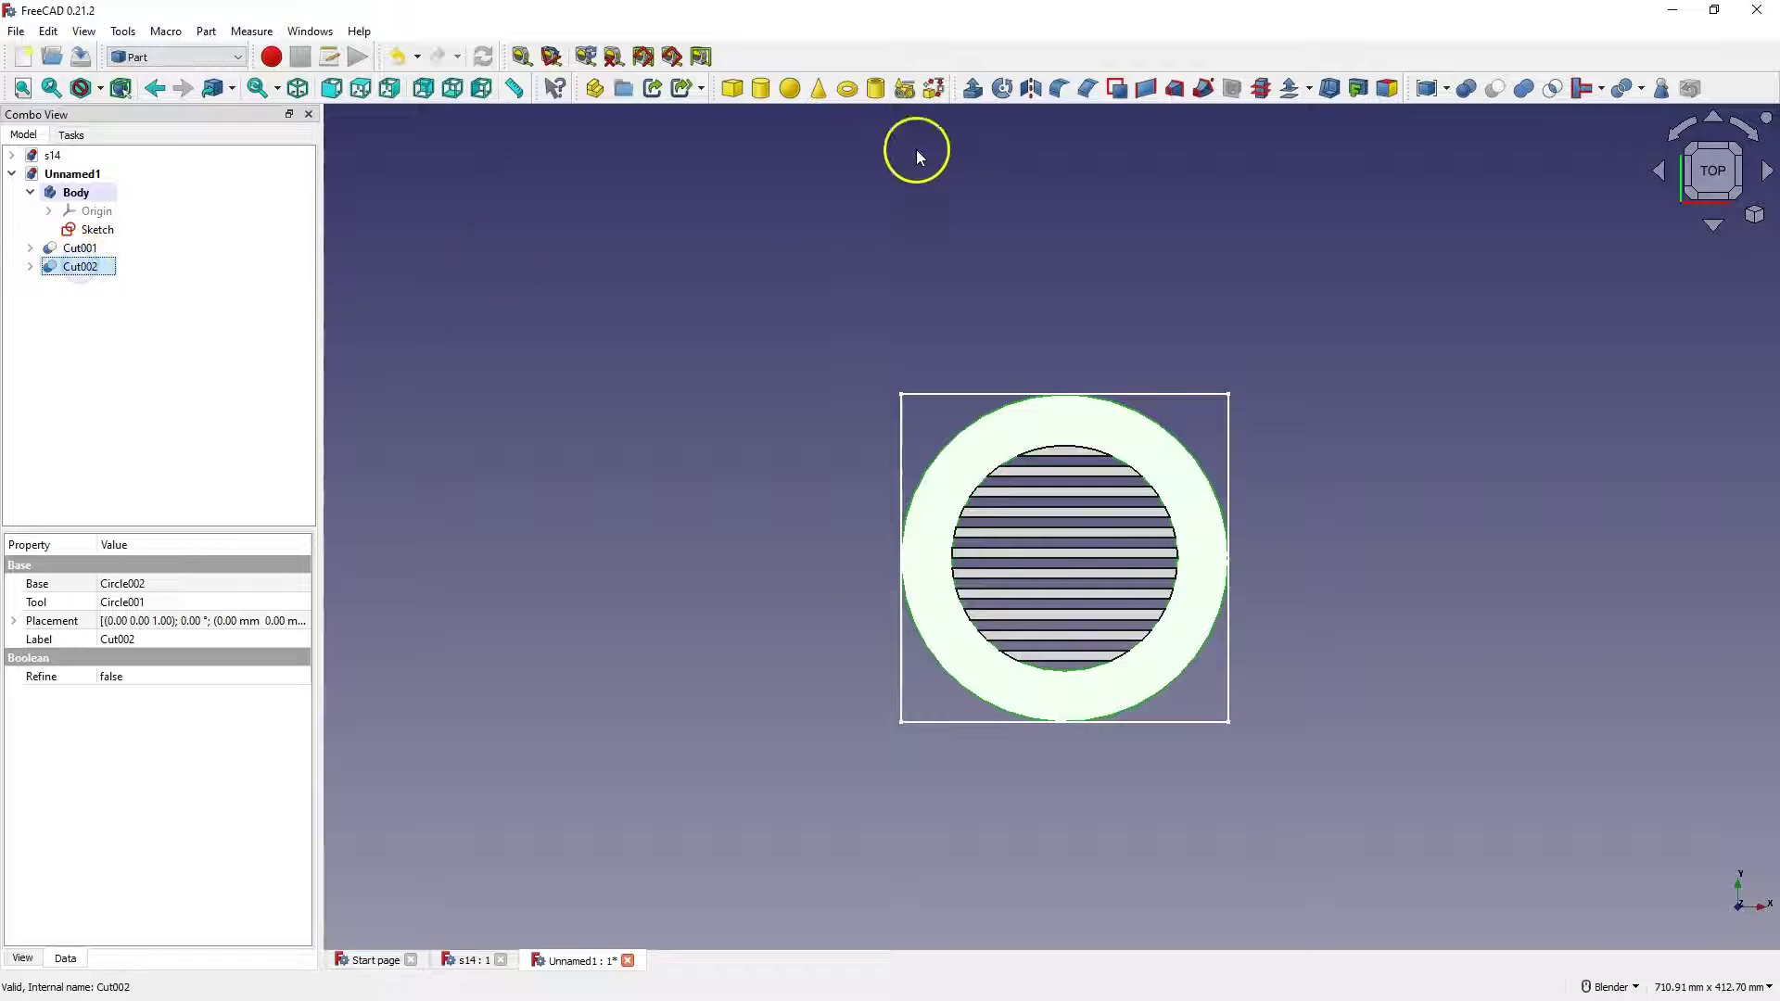
click(970, 90)
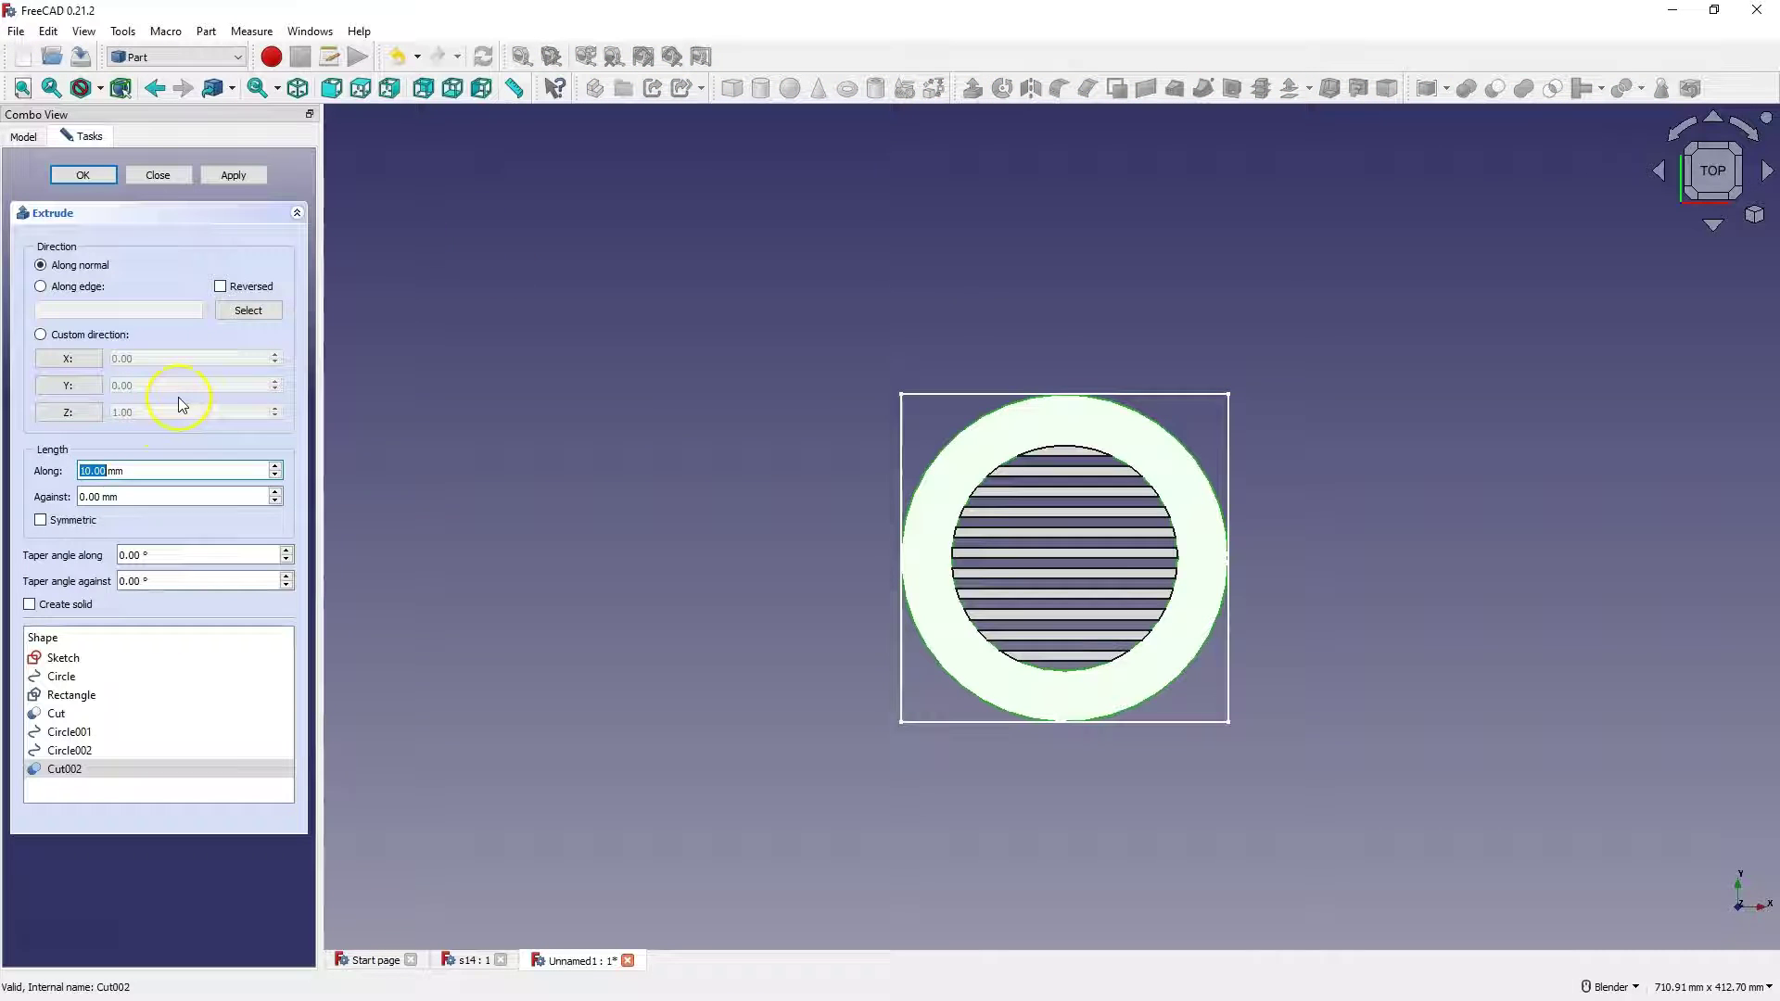
text(3)
click(83, 175)
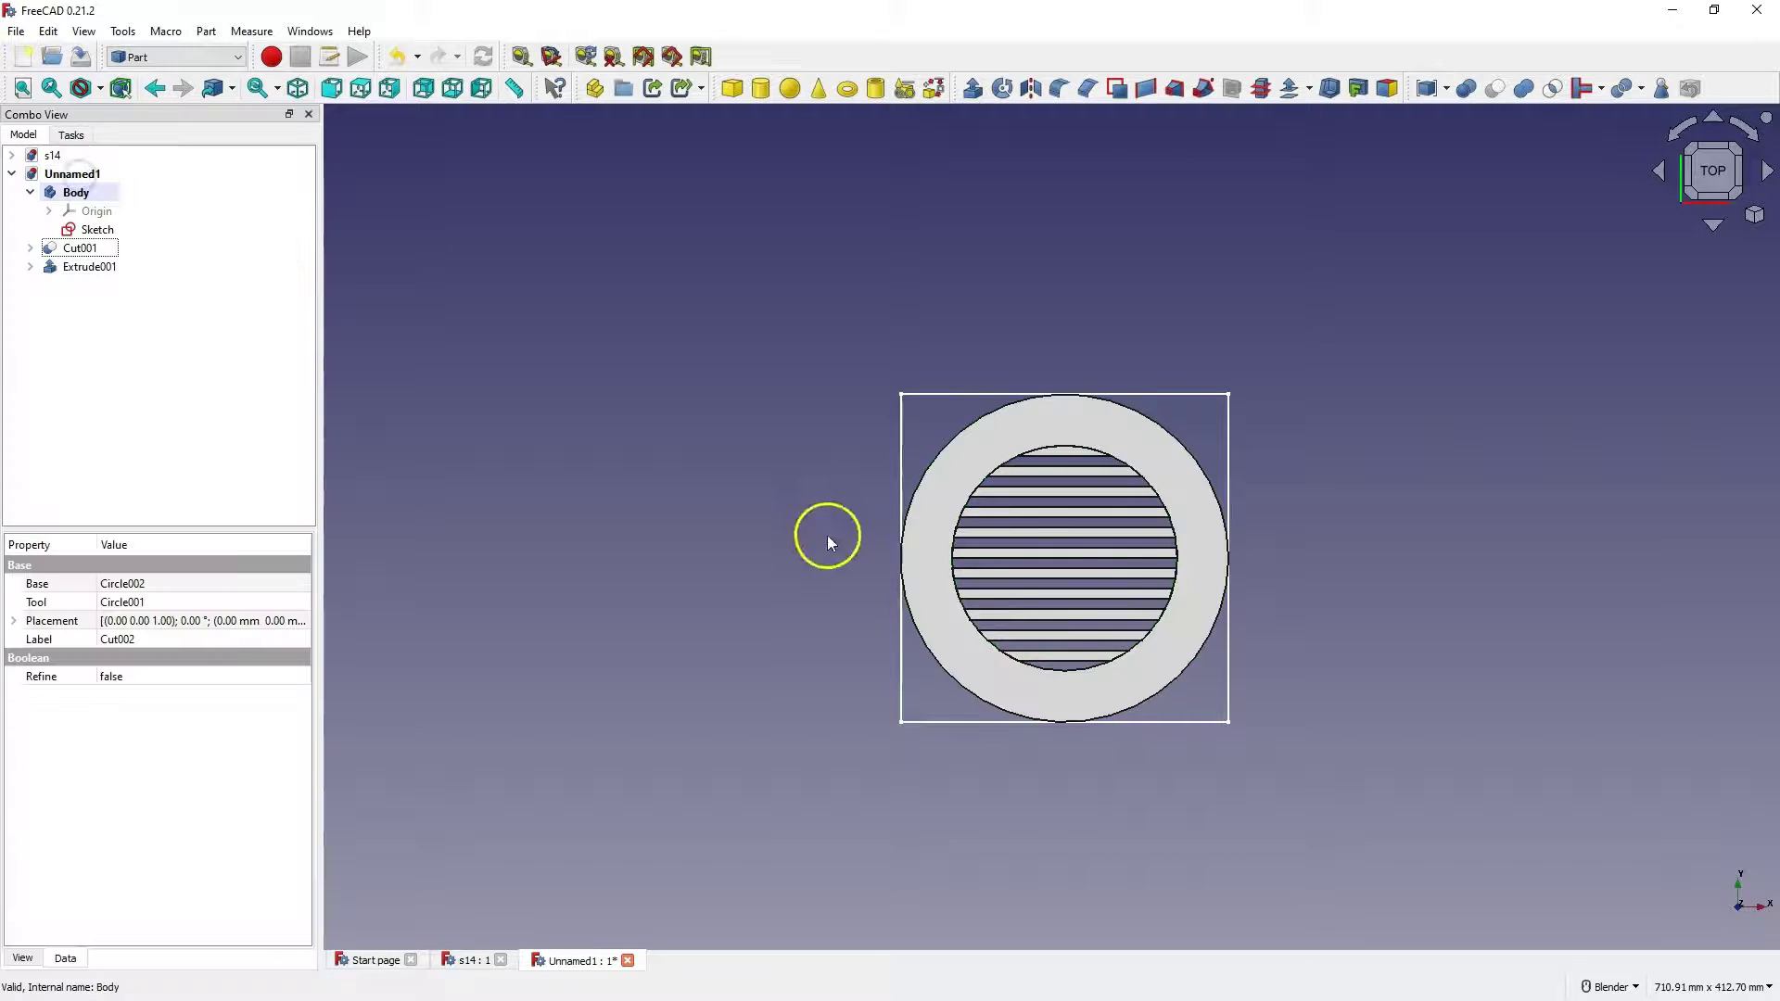
middle_drag(827, 533, 838, 453)
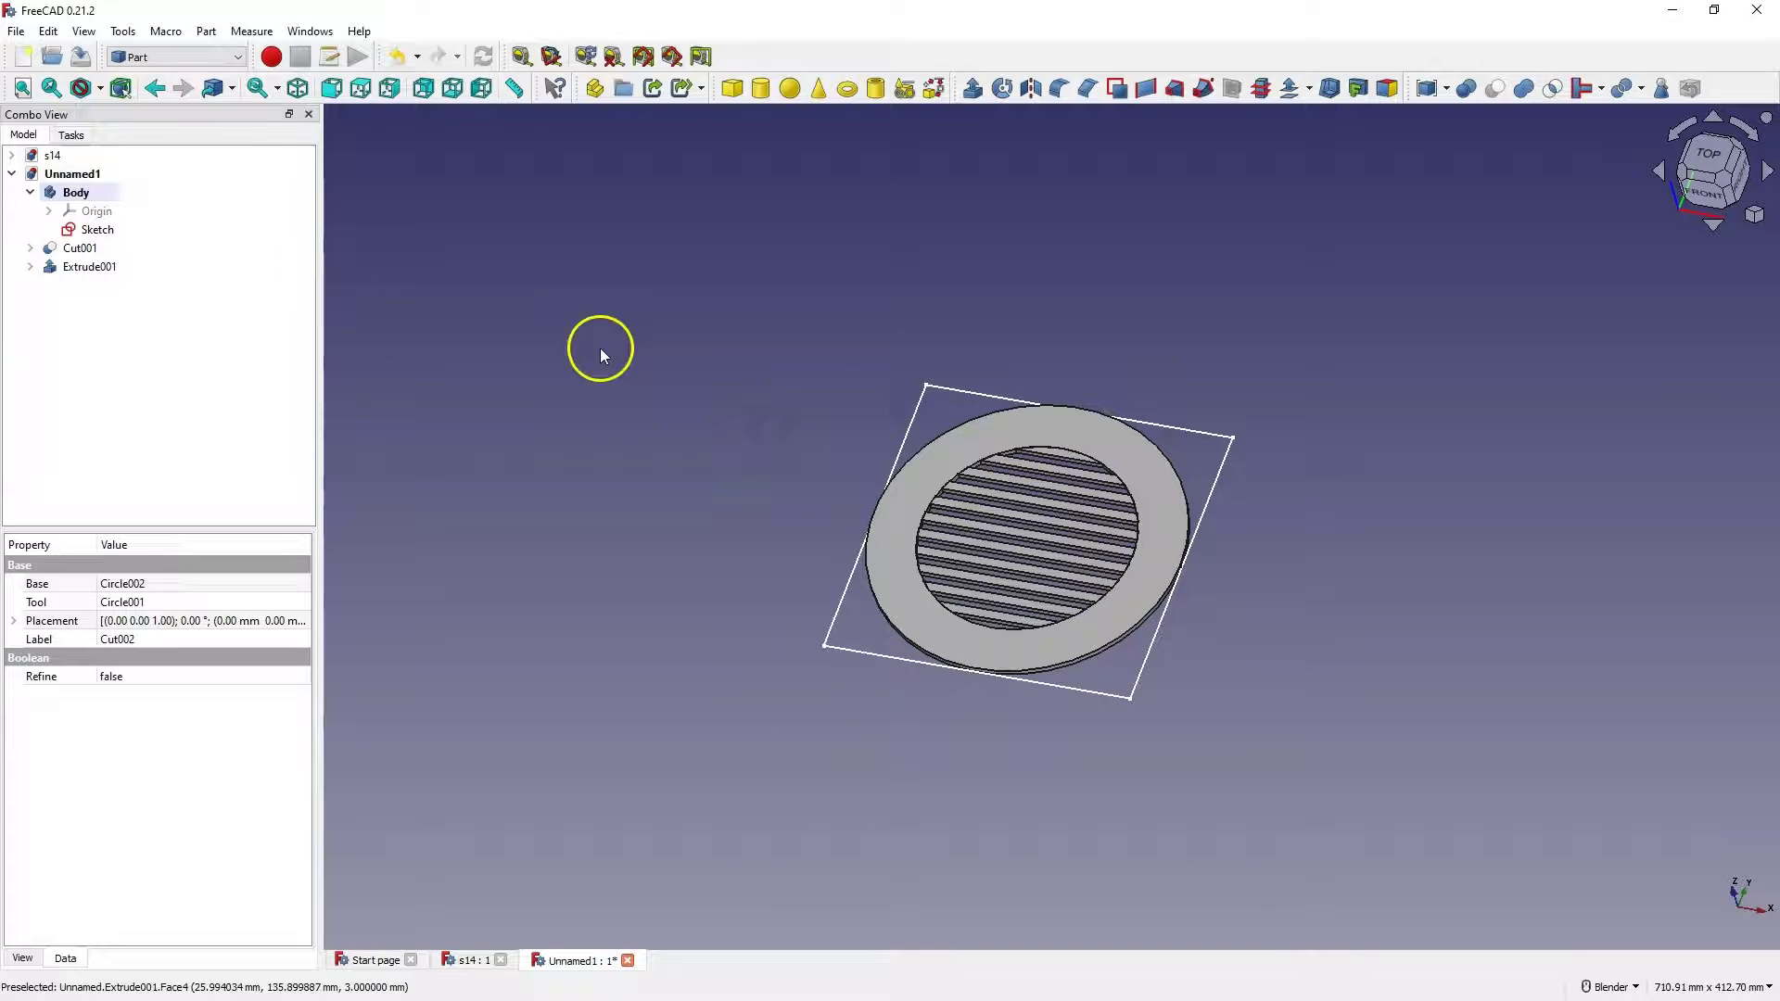
Build a Wire from the plate's inner circular edge with Shape builder, then hide Extrude001.
click(92, 249)
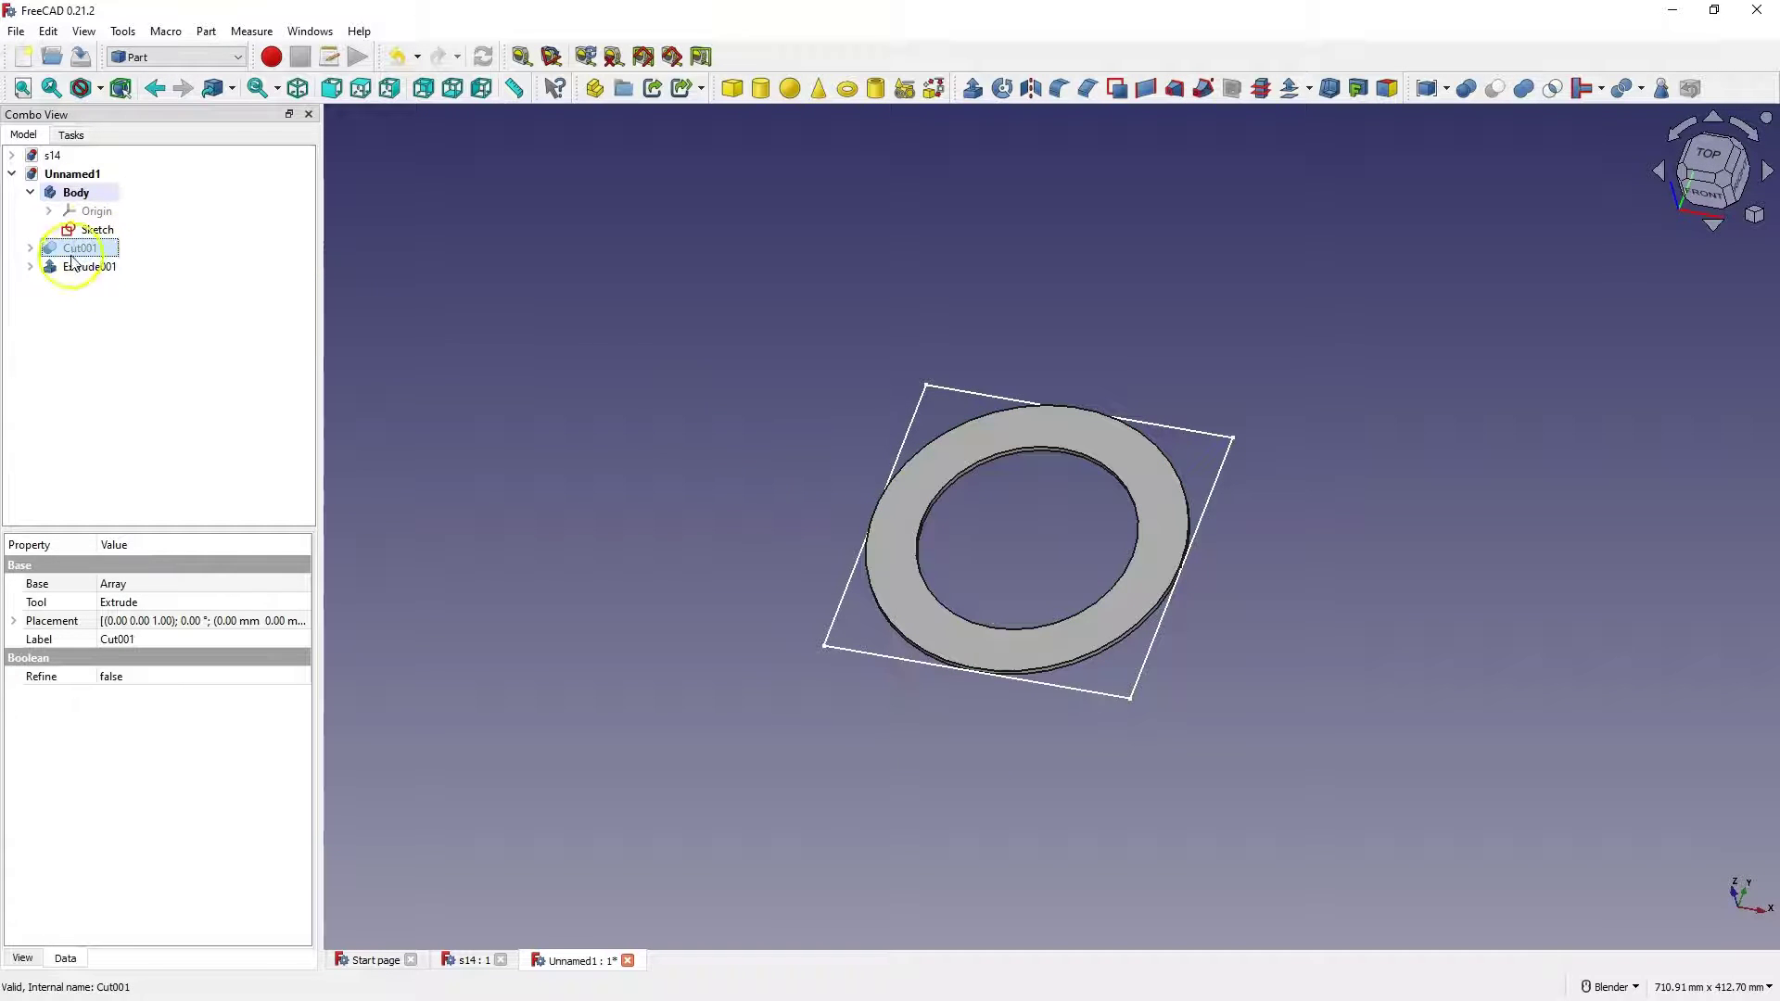
click(80, 248)
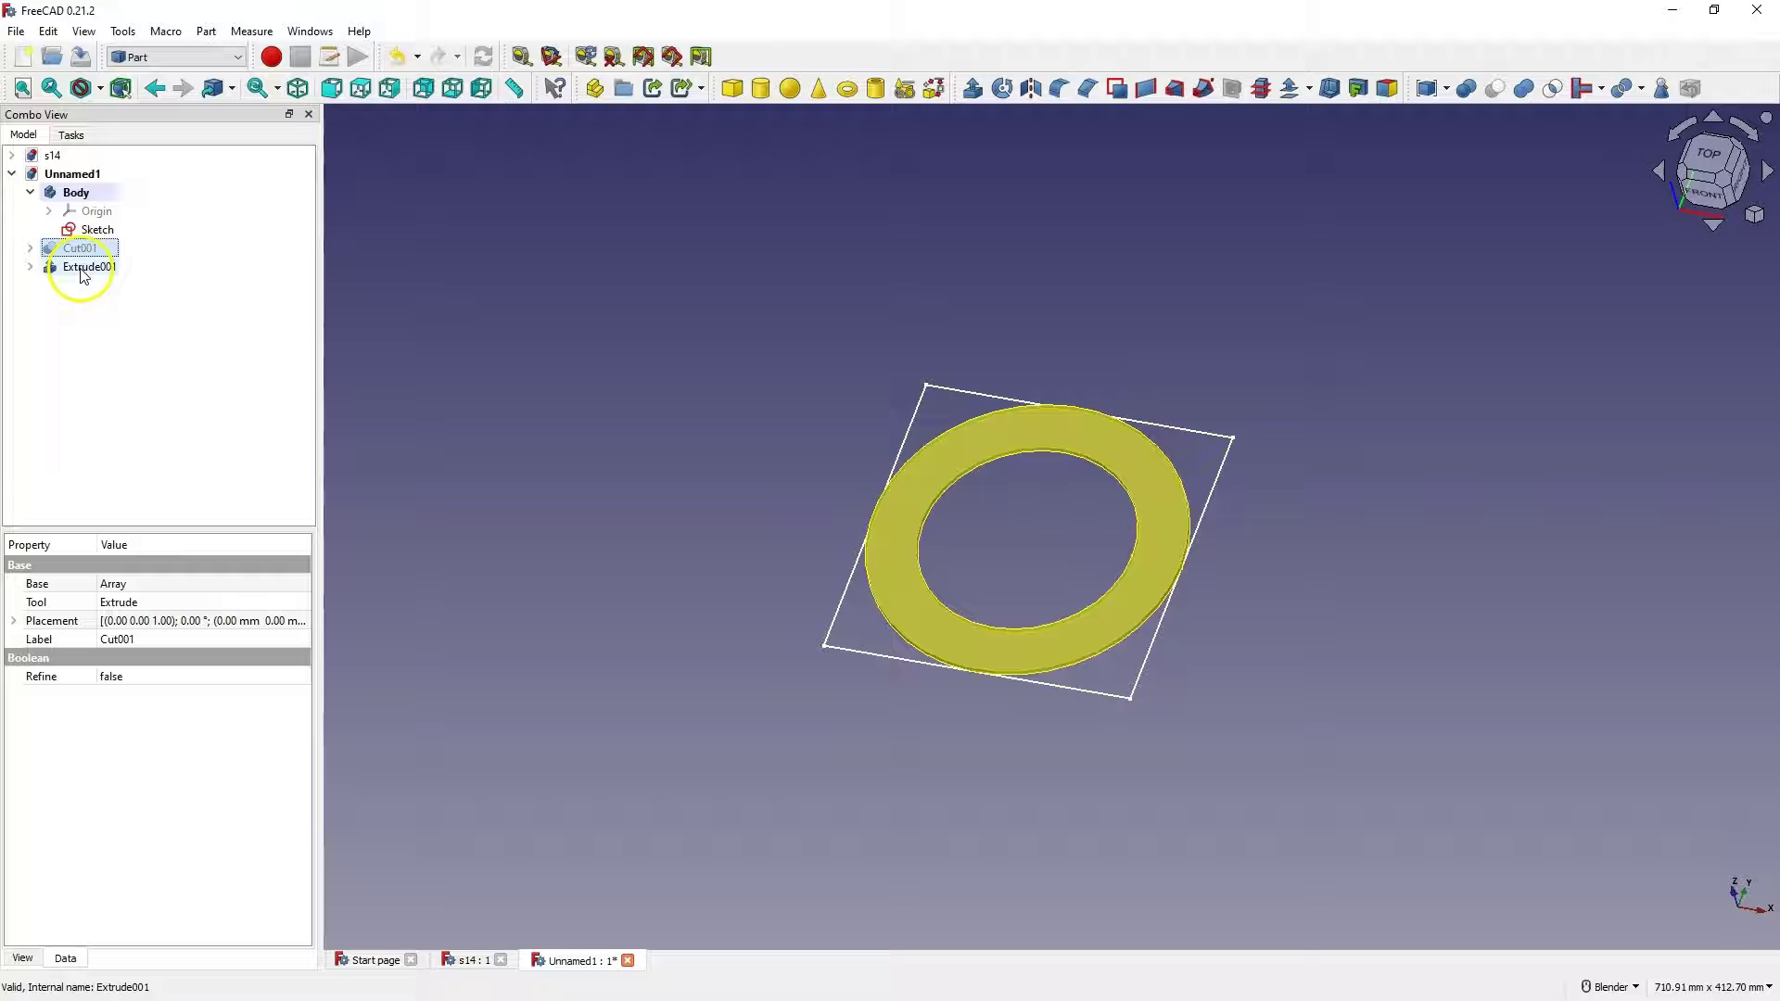
click(935, 93)
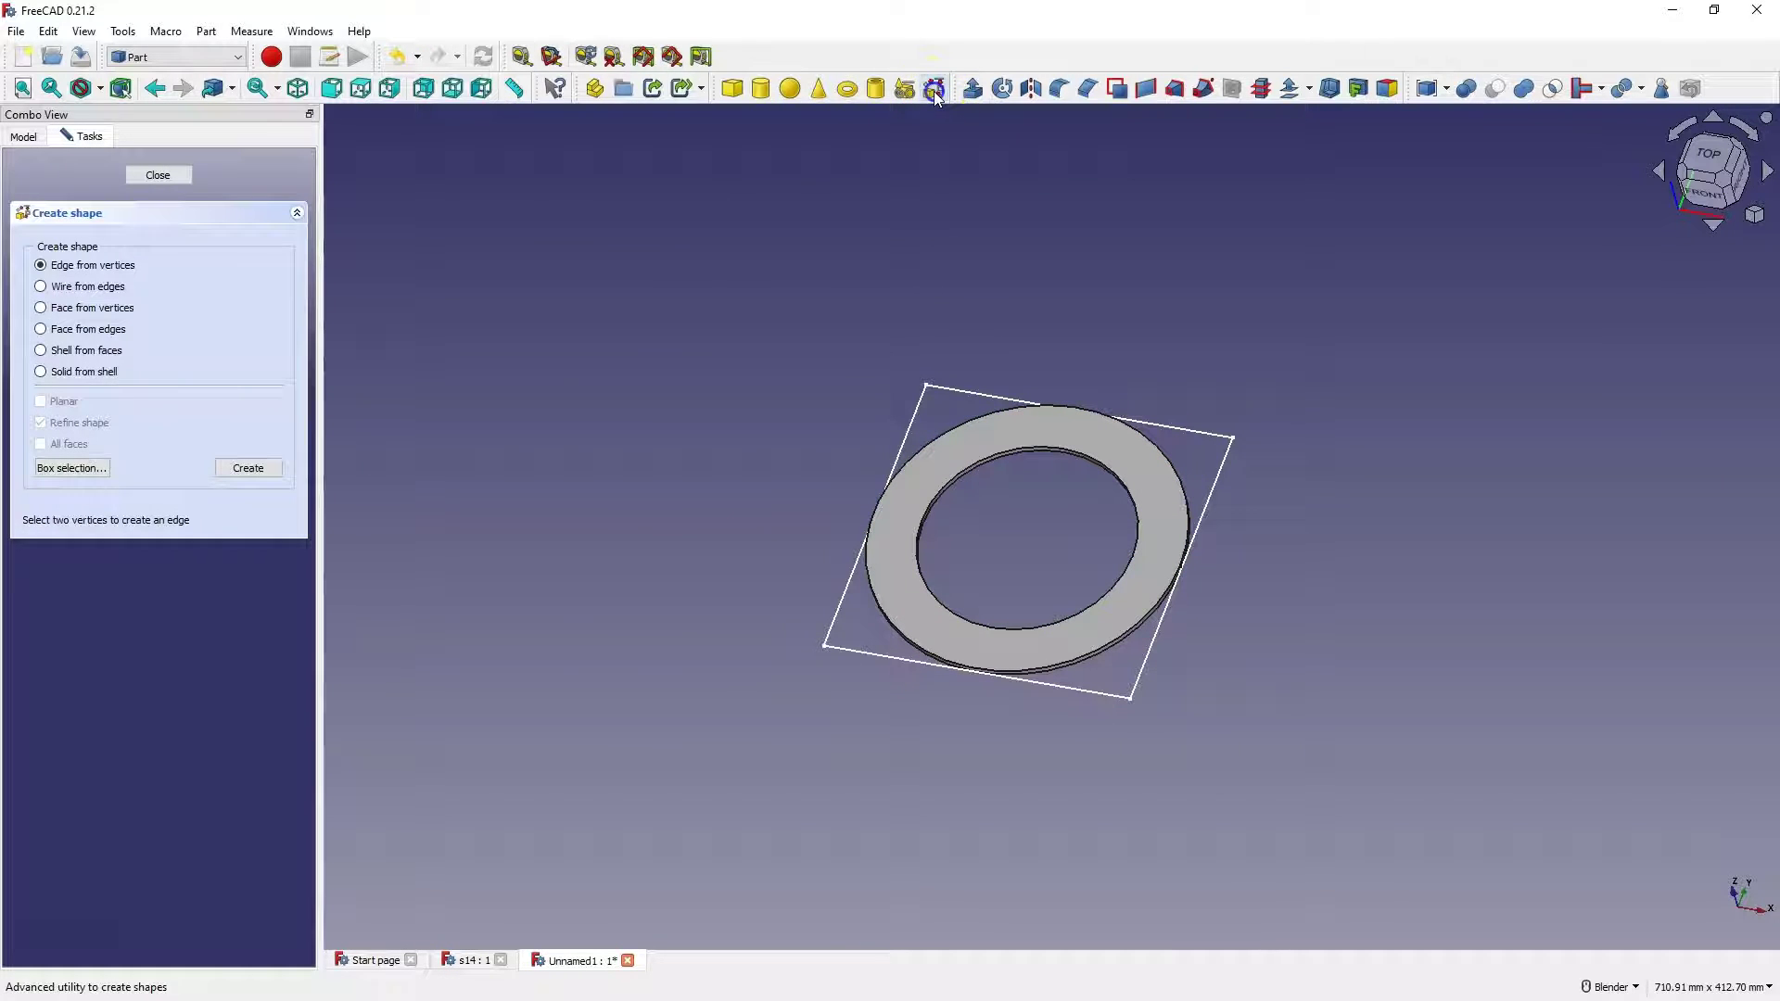
click(76, 287)
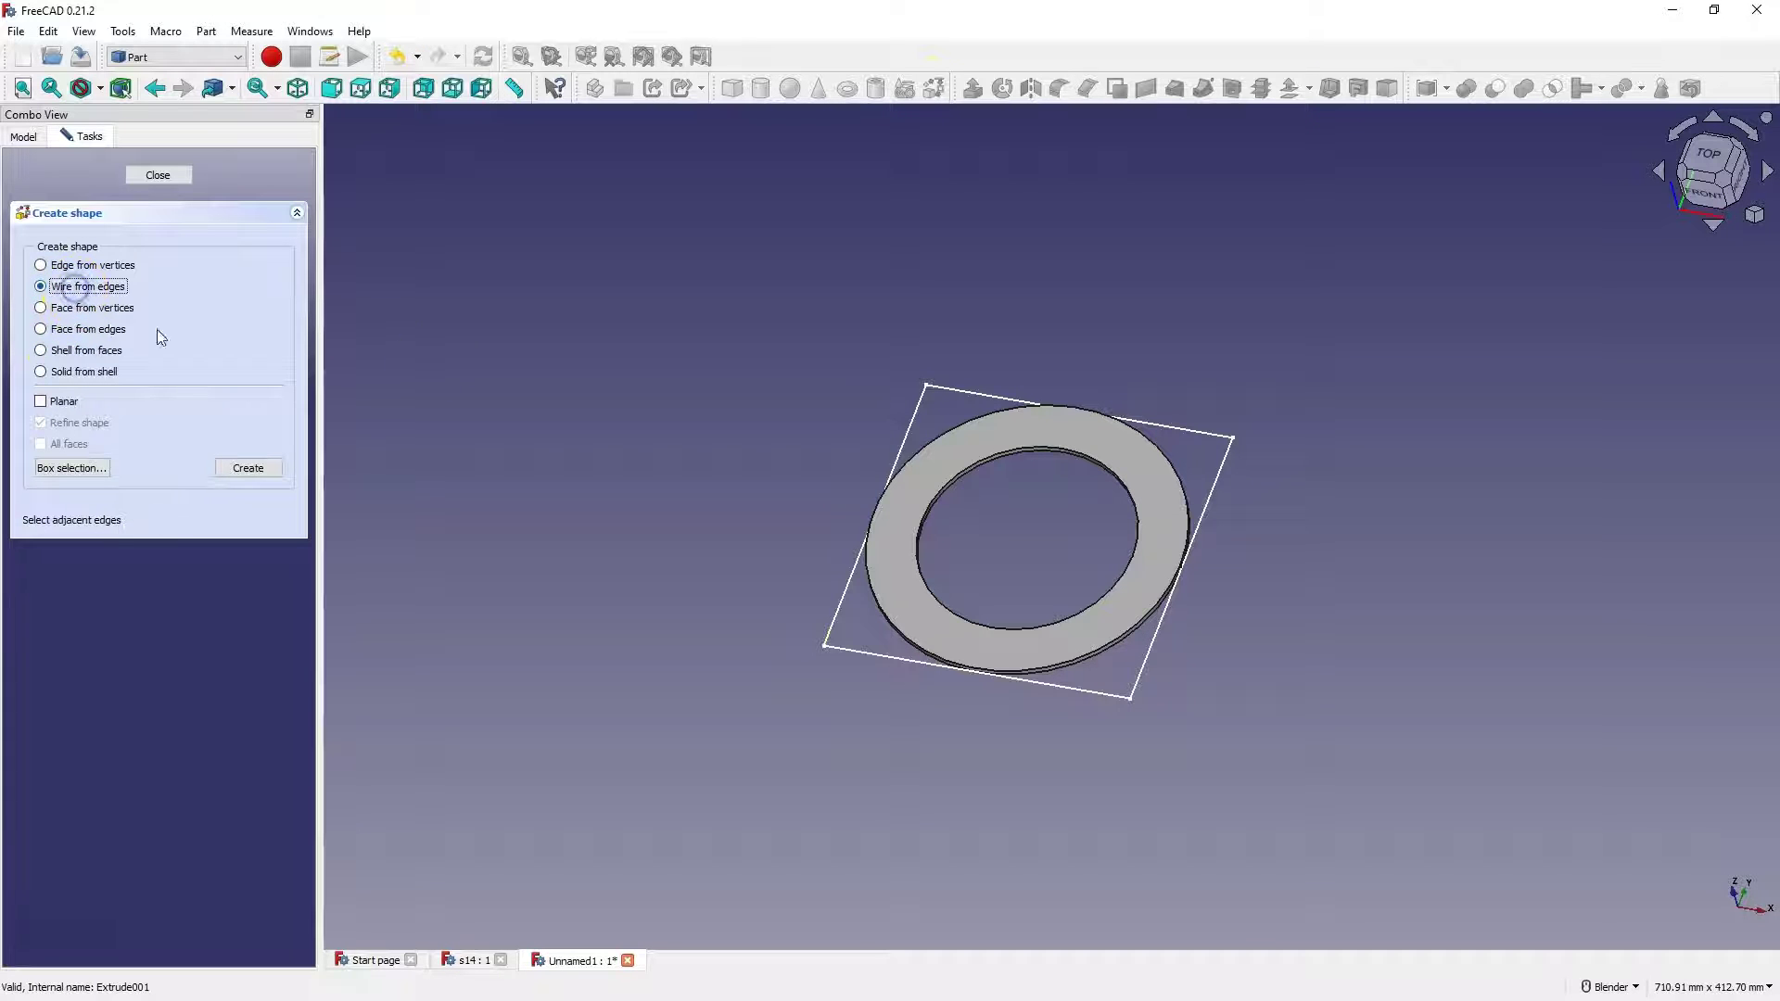
click(988, 455)
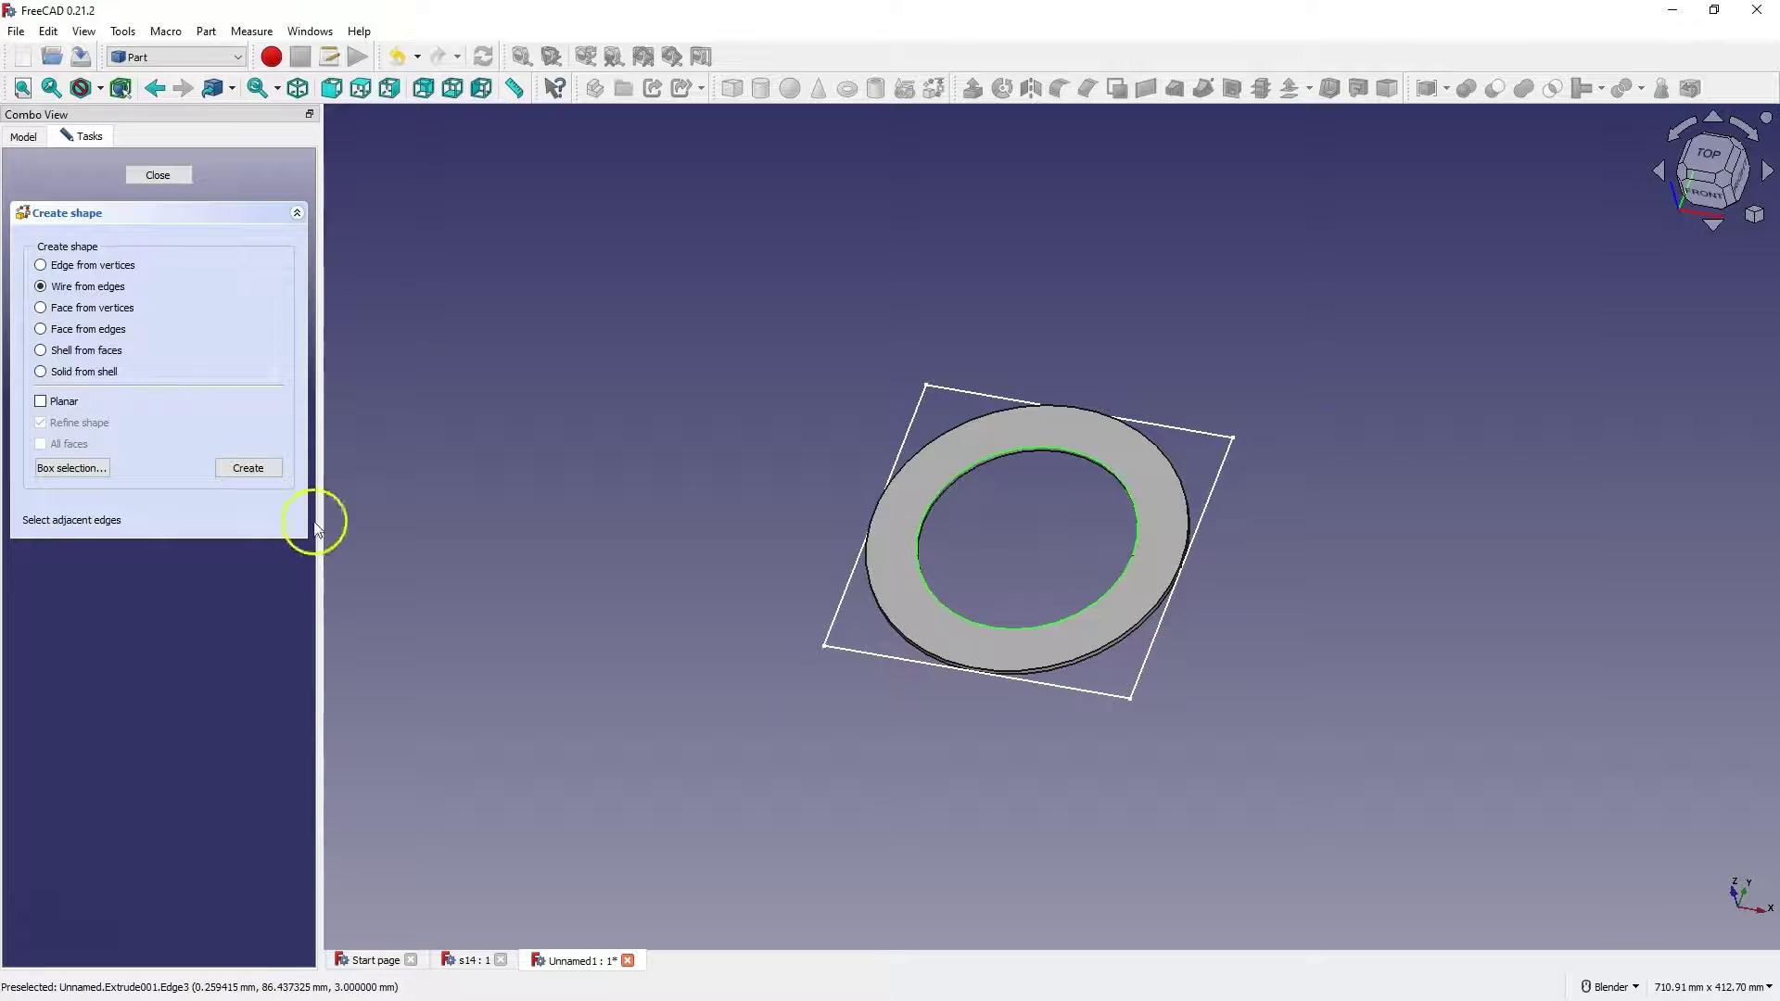
click(249, 469)
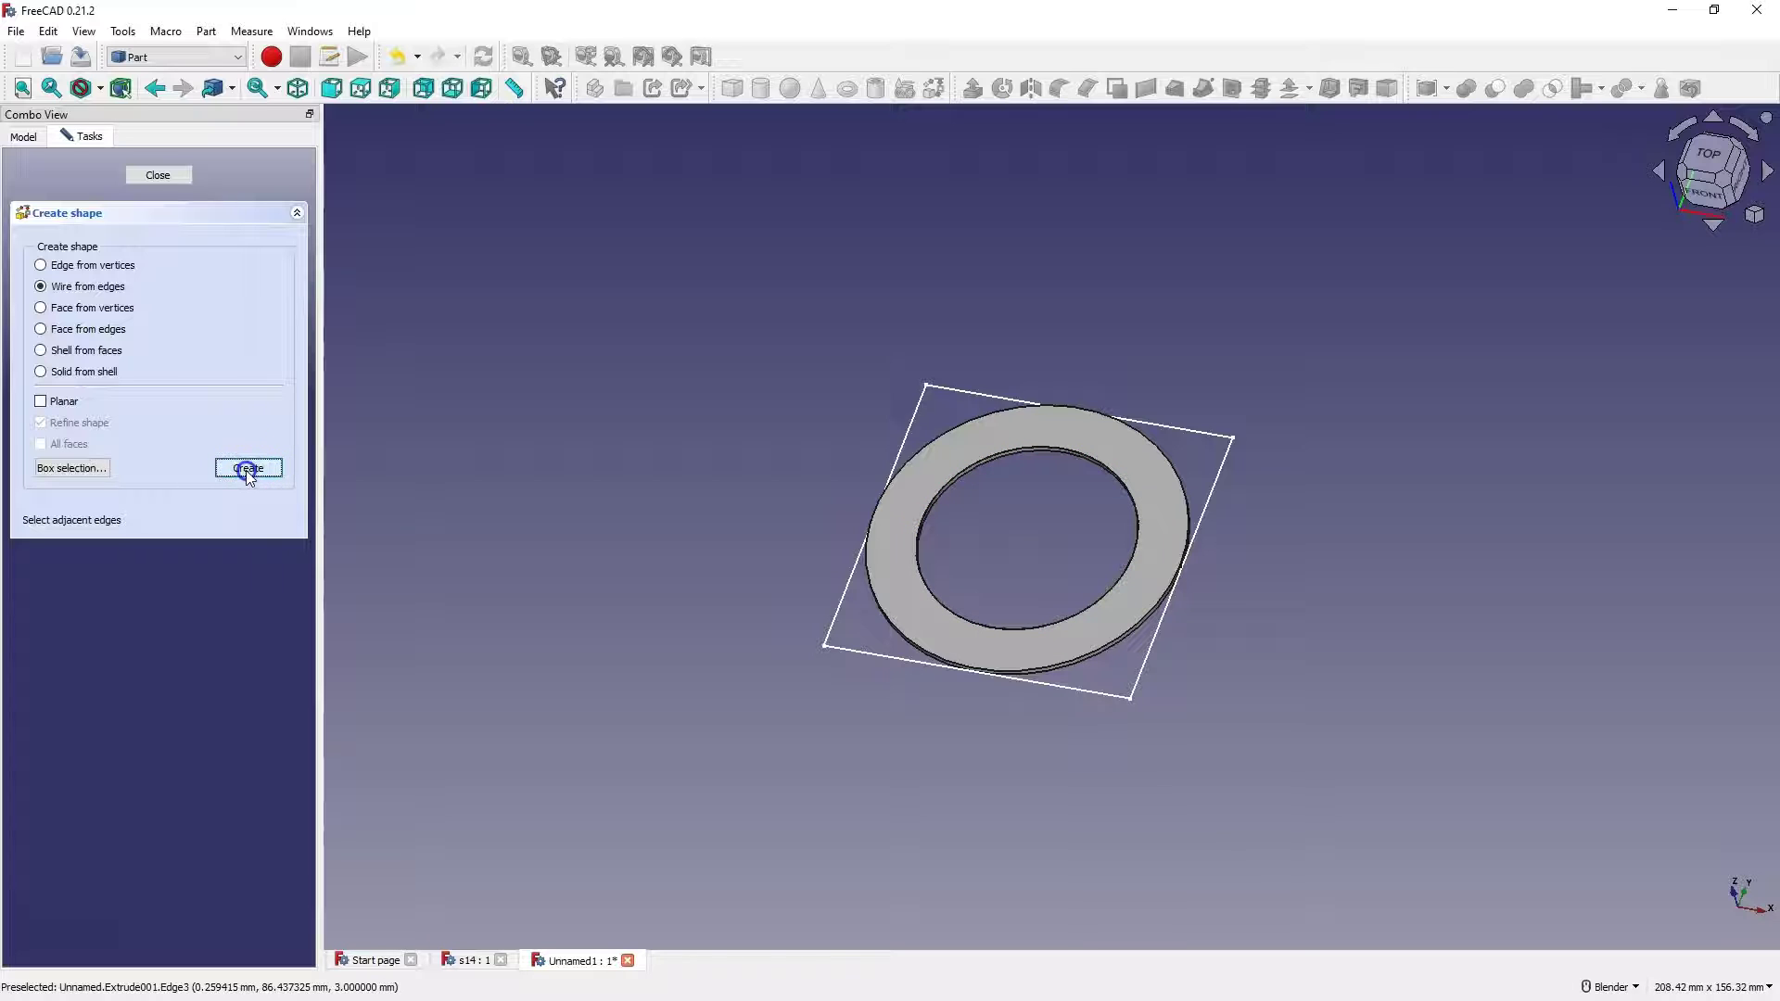
click(158, 176)
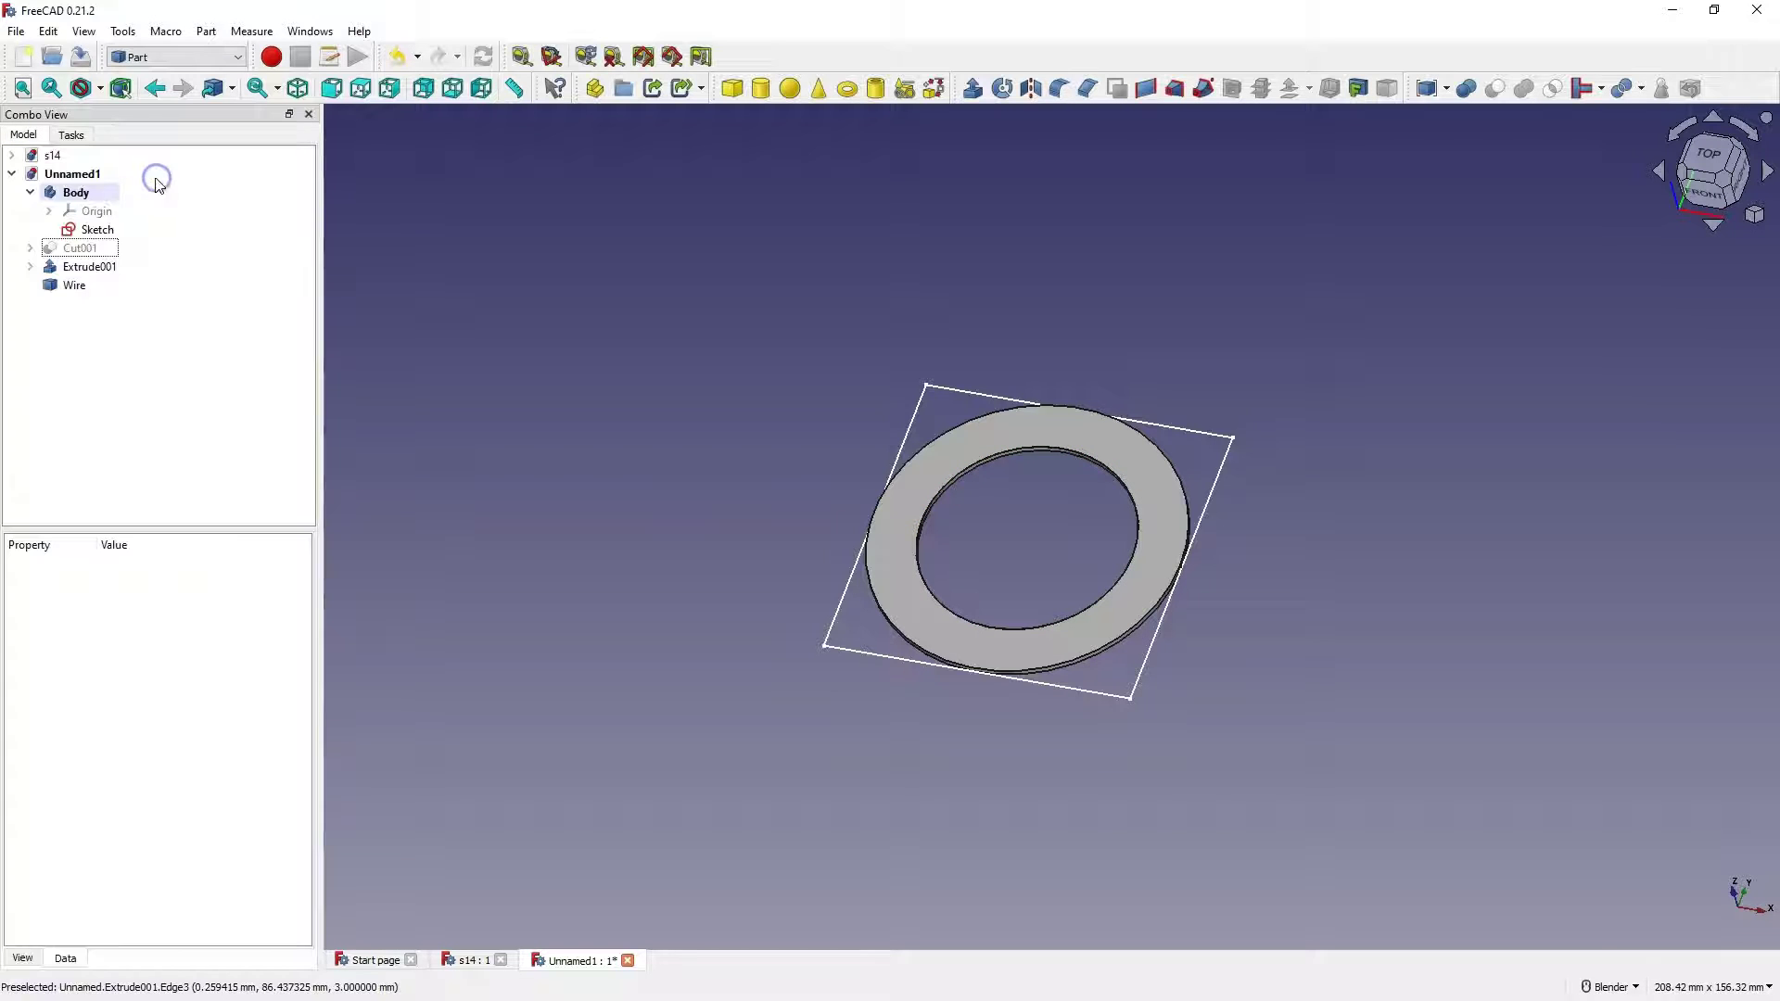
click(81, 269)
key(space)
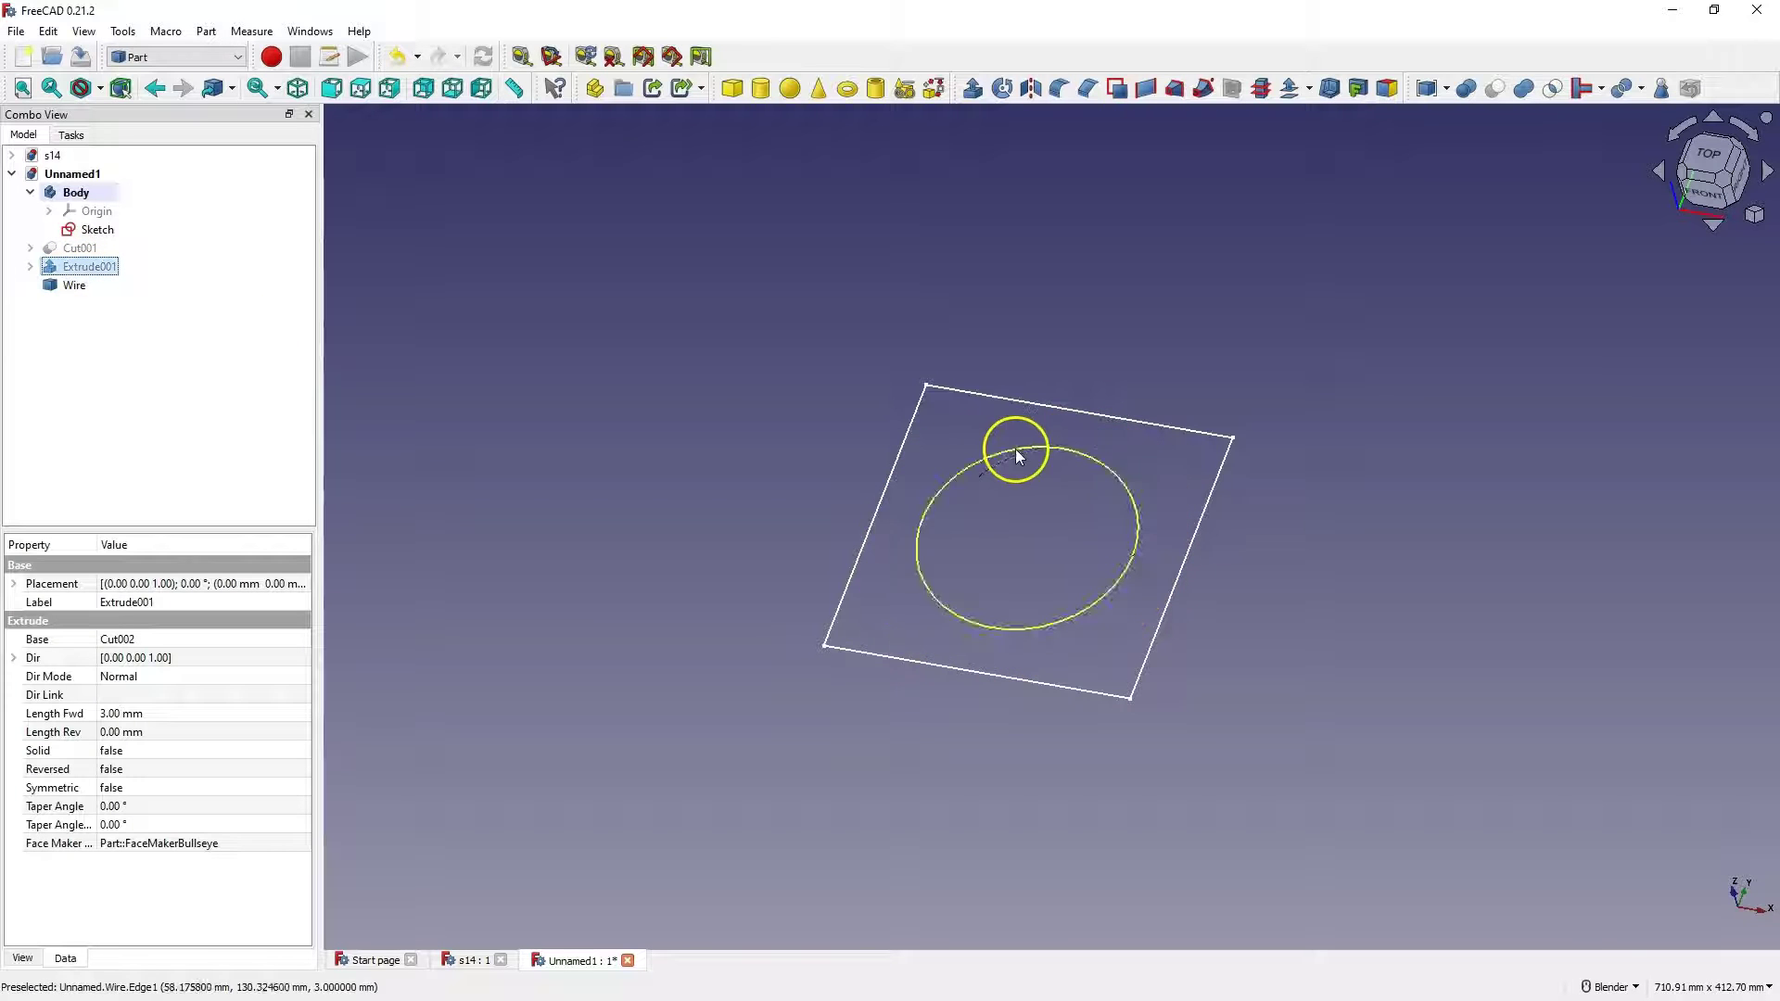
Offset the Wire by 3 mm with Fill offset on, creating the filled ring Offset2D.
click(79, 286)
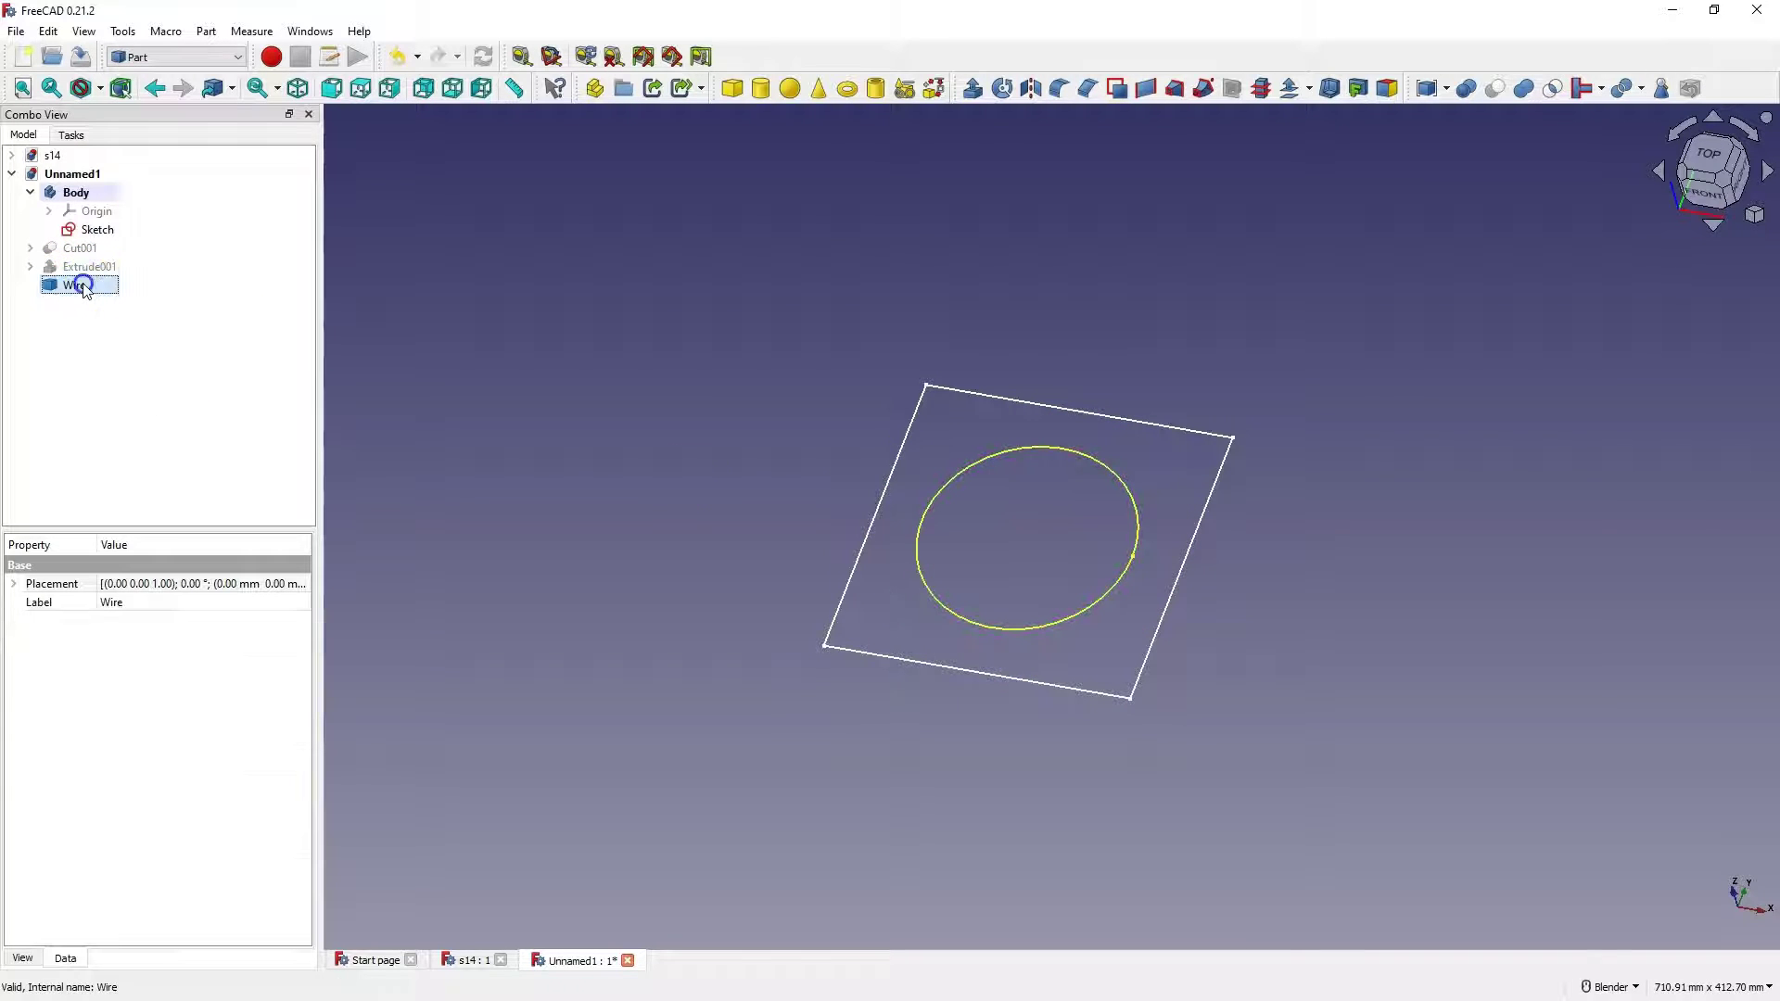
click(205, 31)
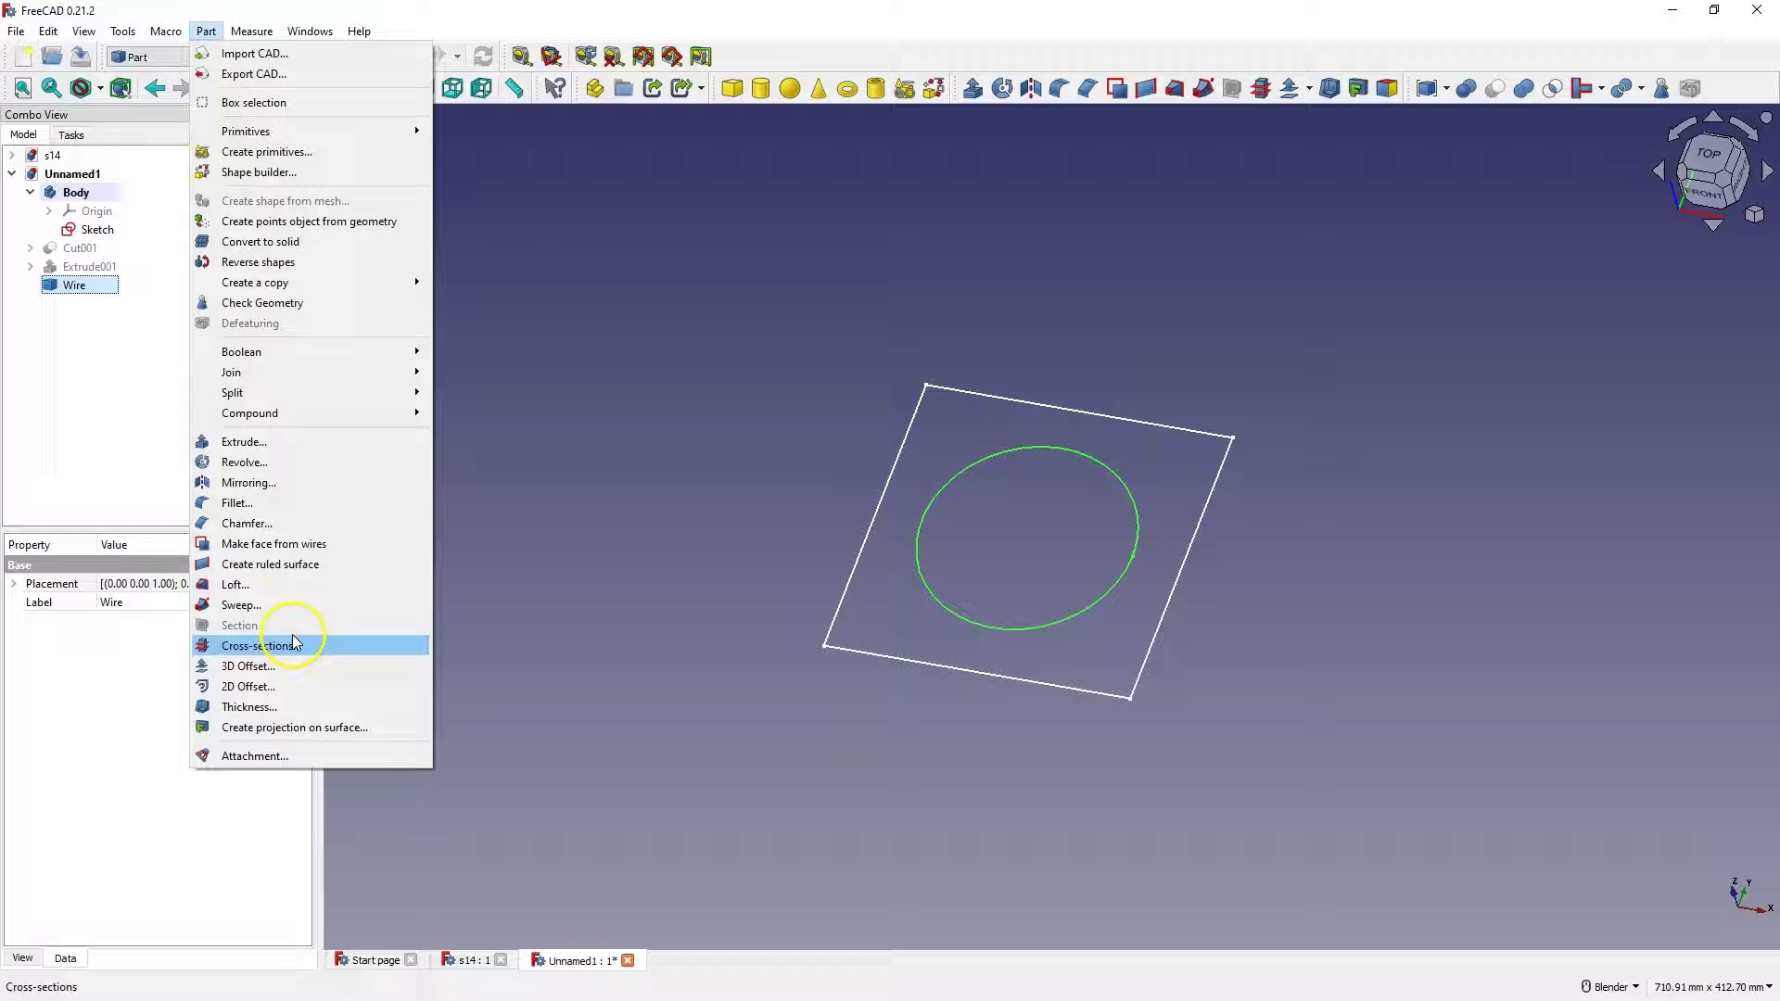
click(270, 687)
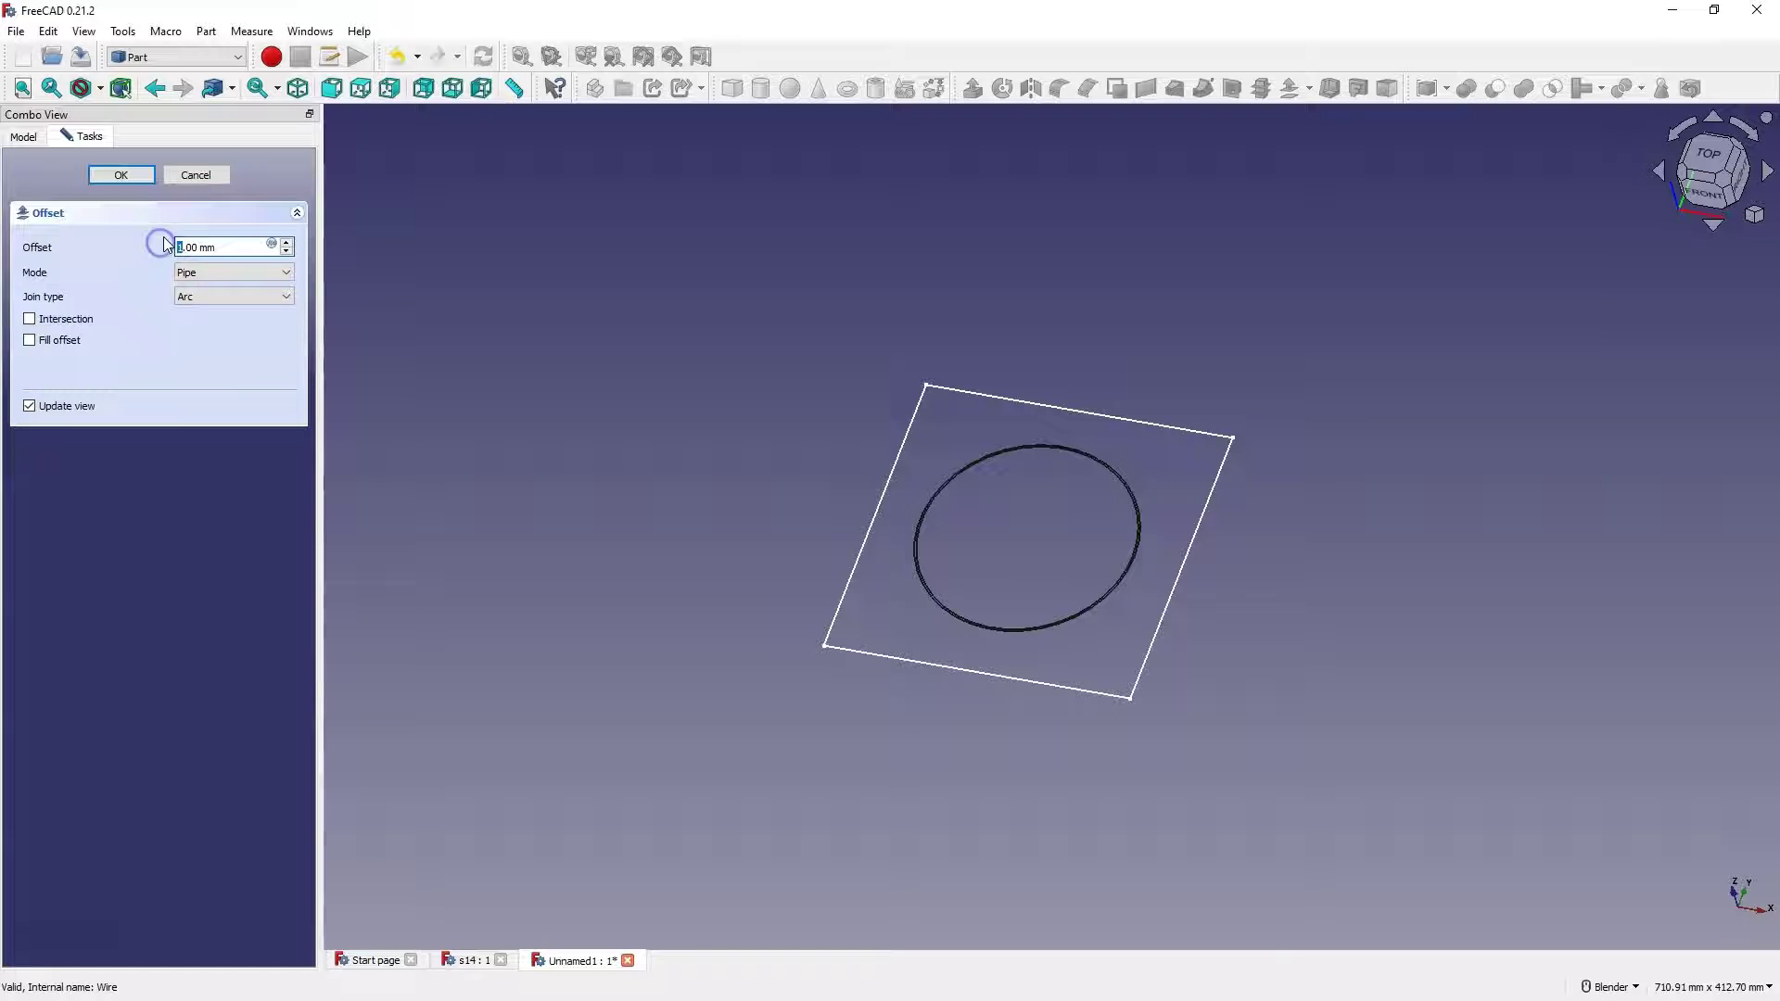
text(3)
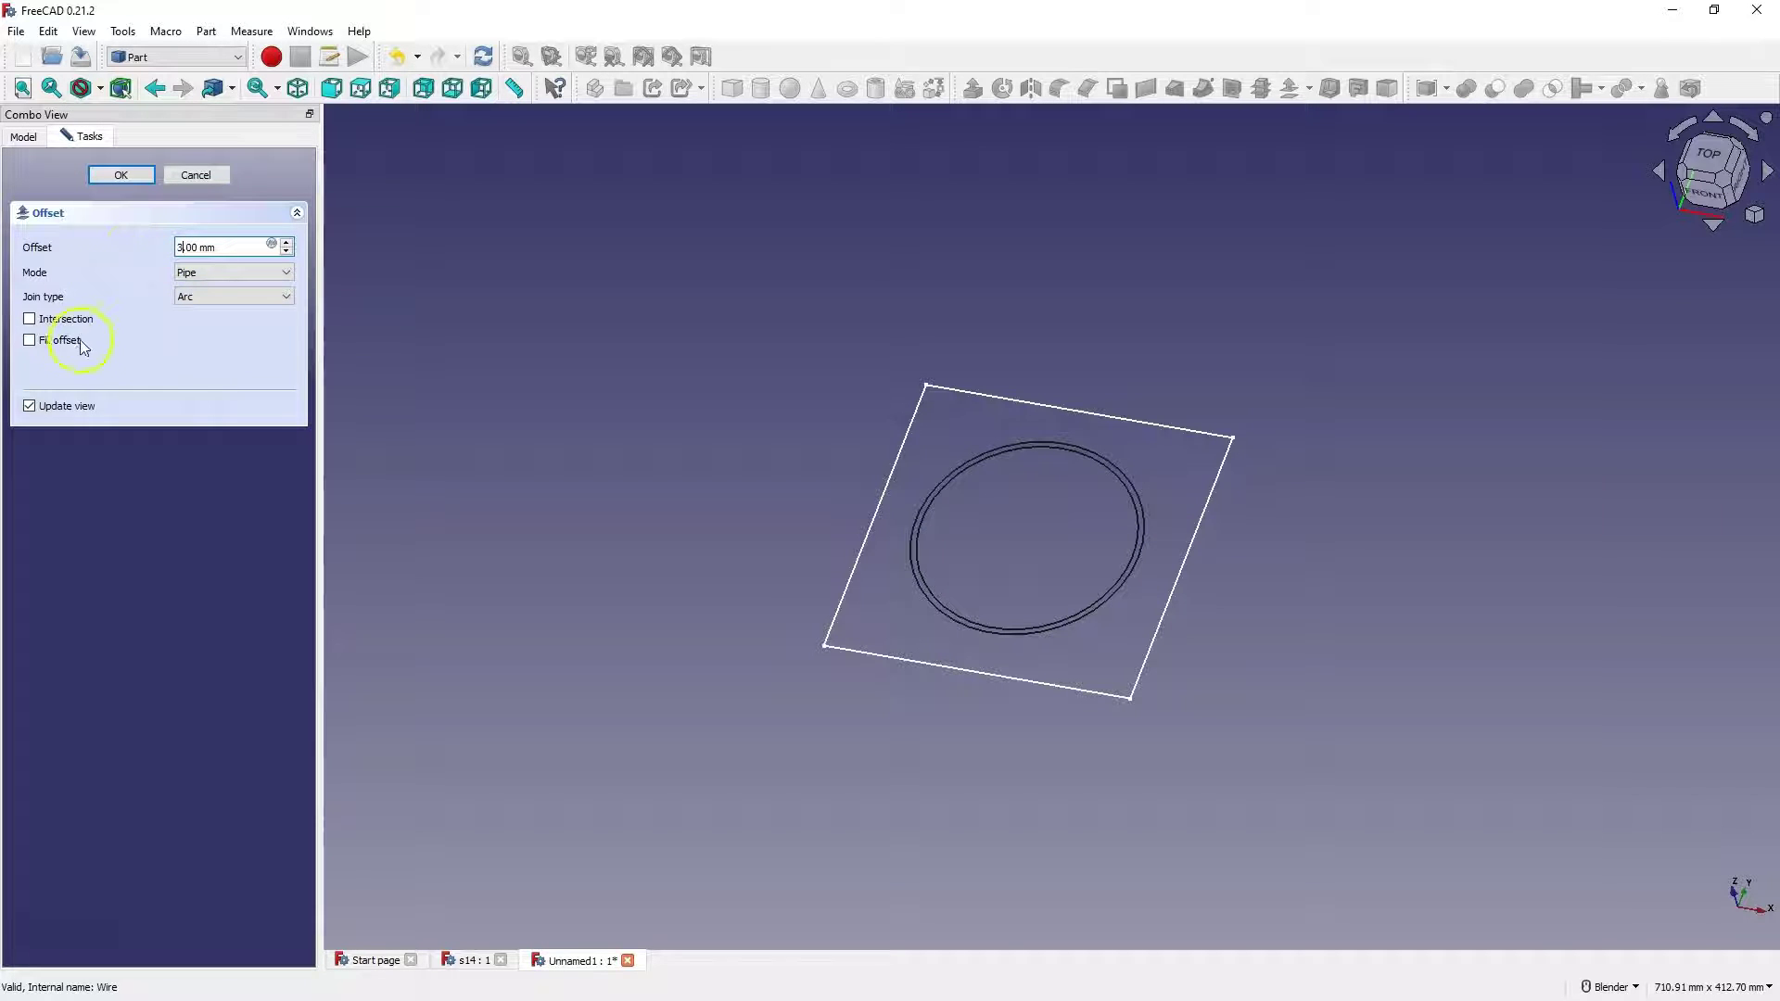
click(30, 341)
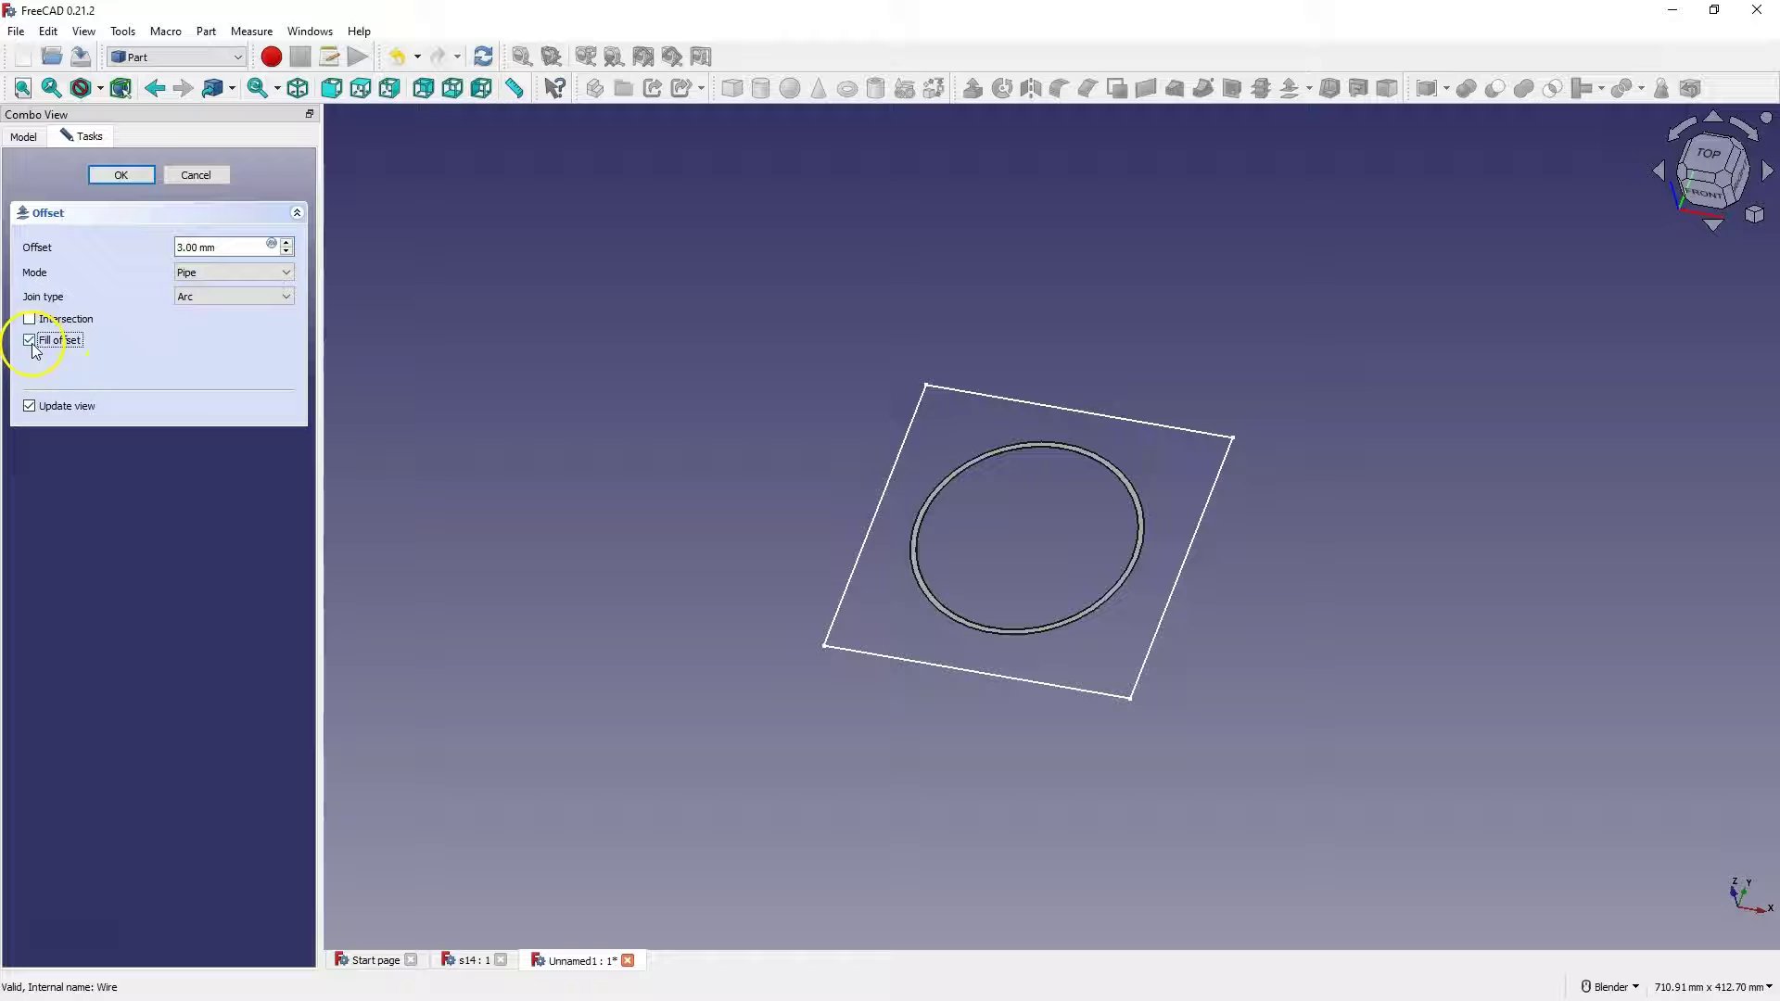
click(121, 176)
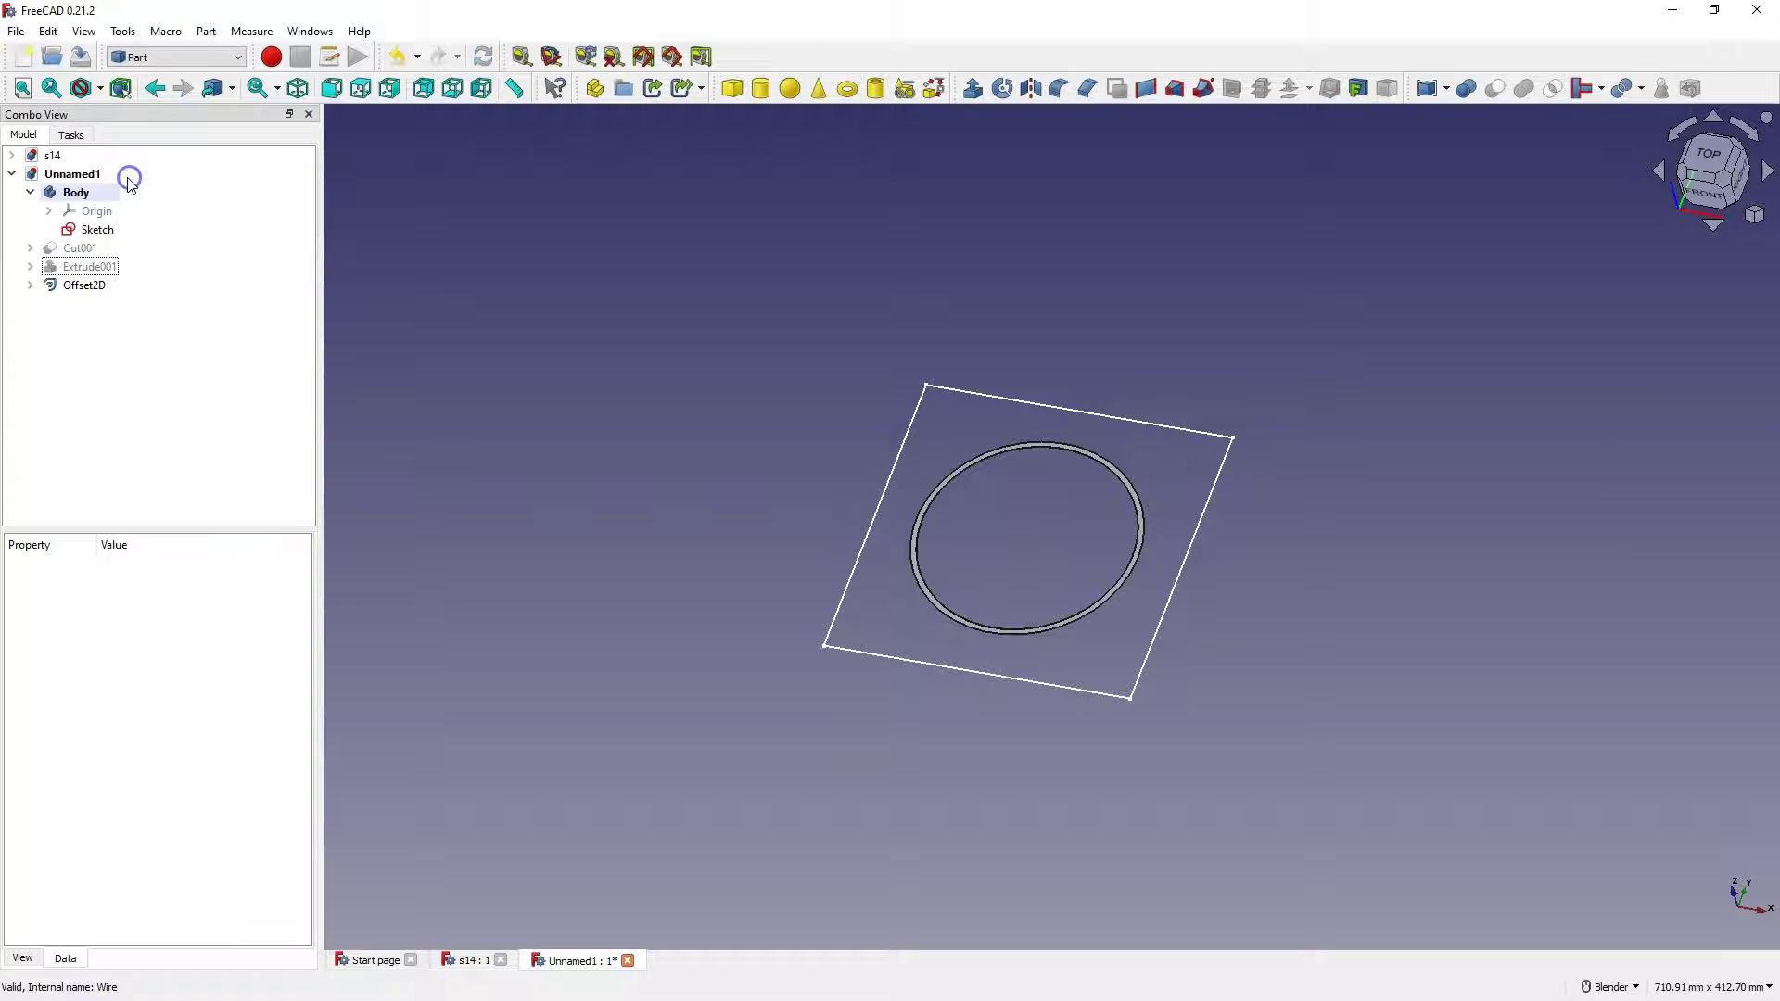
click(714, 284)
click(85, 286)
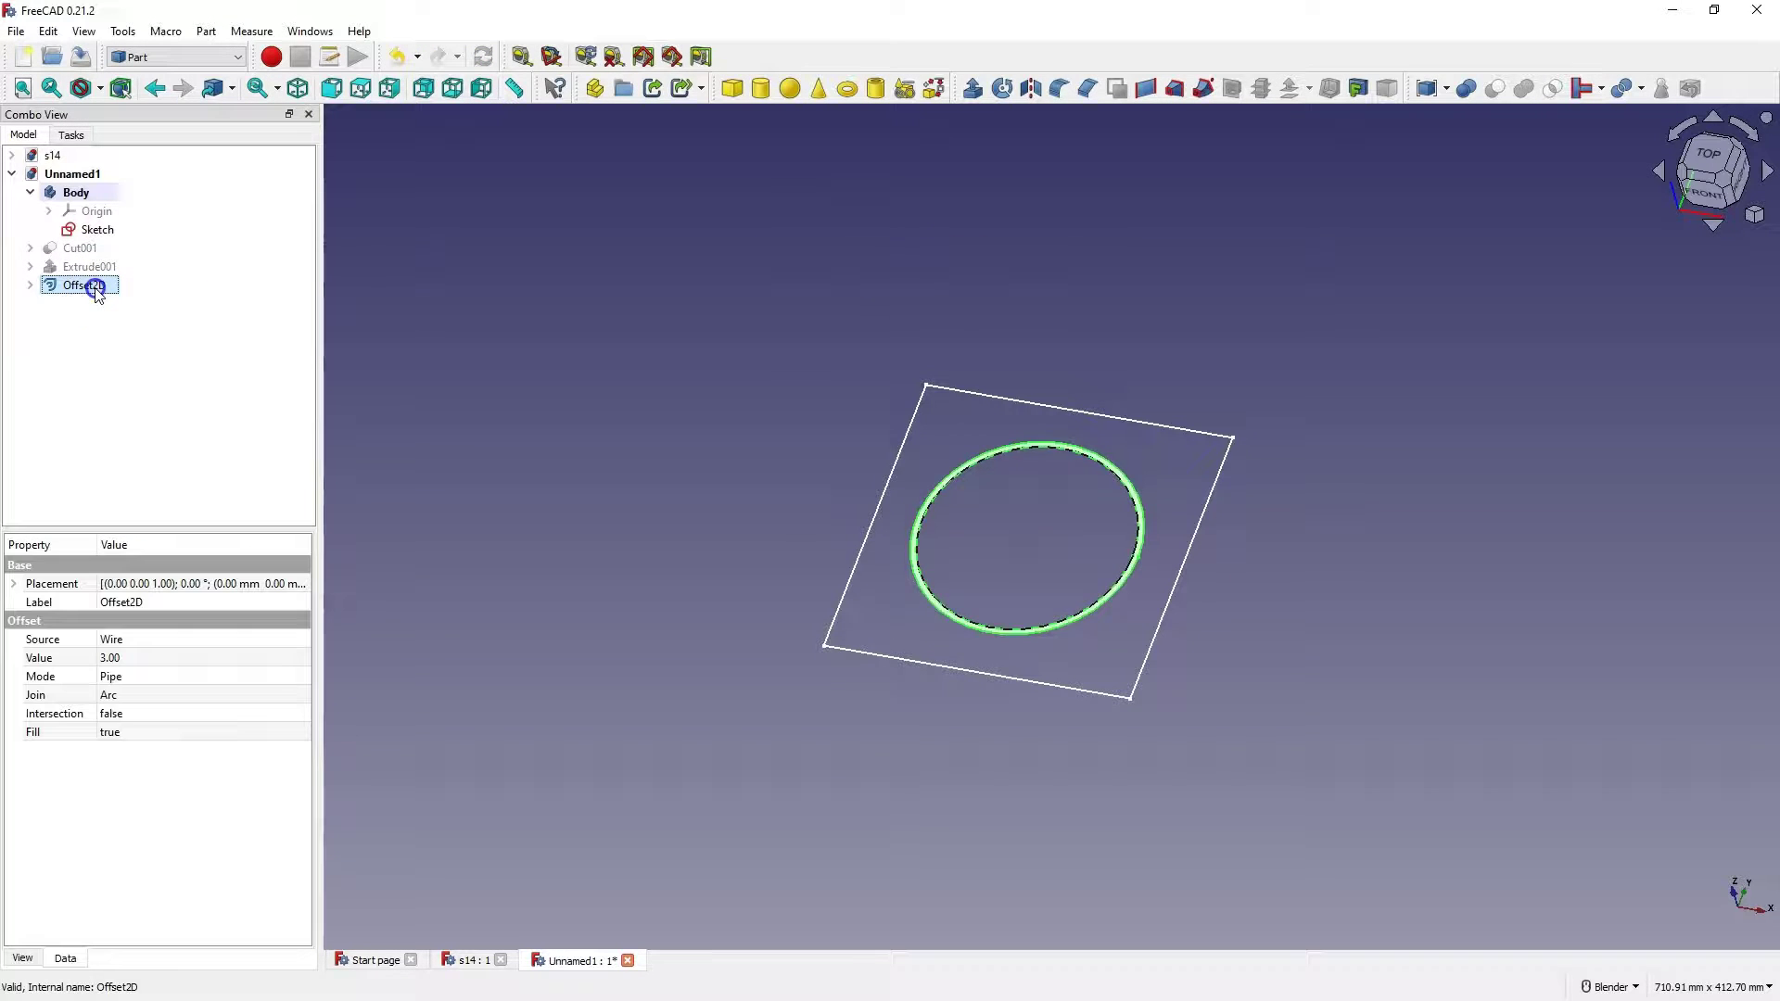
Extrude Offset2D into the raised rim Extrude002 and make the slatted Cut001 visible again.
click(973, 88)
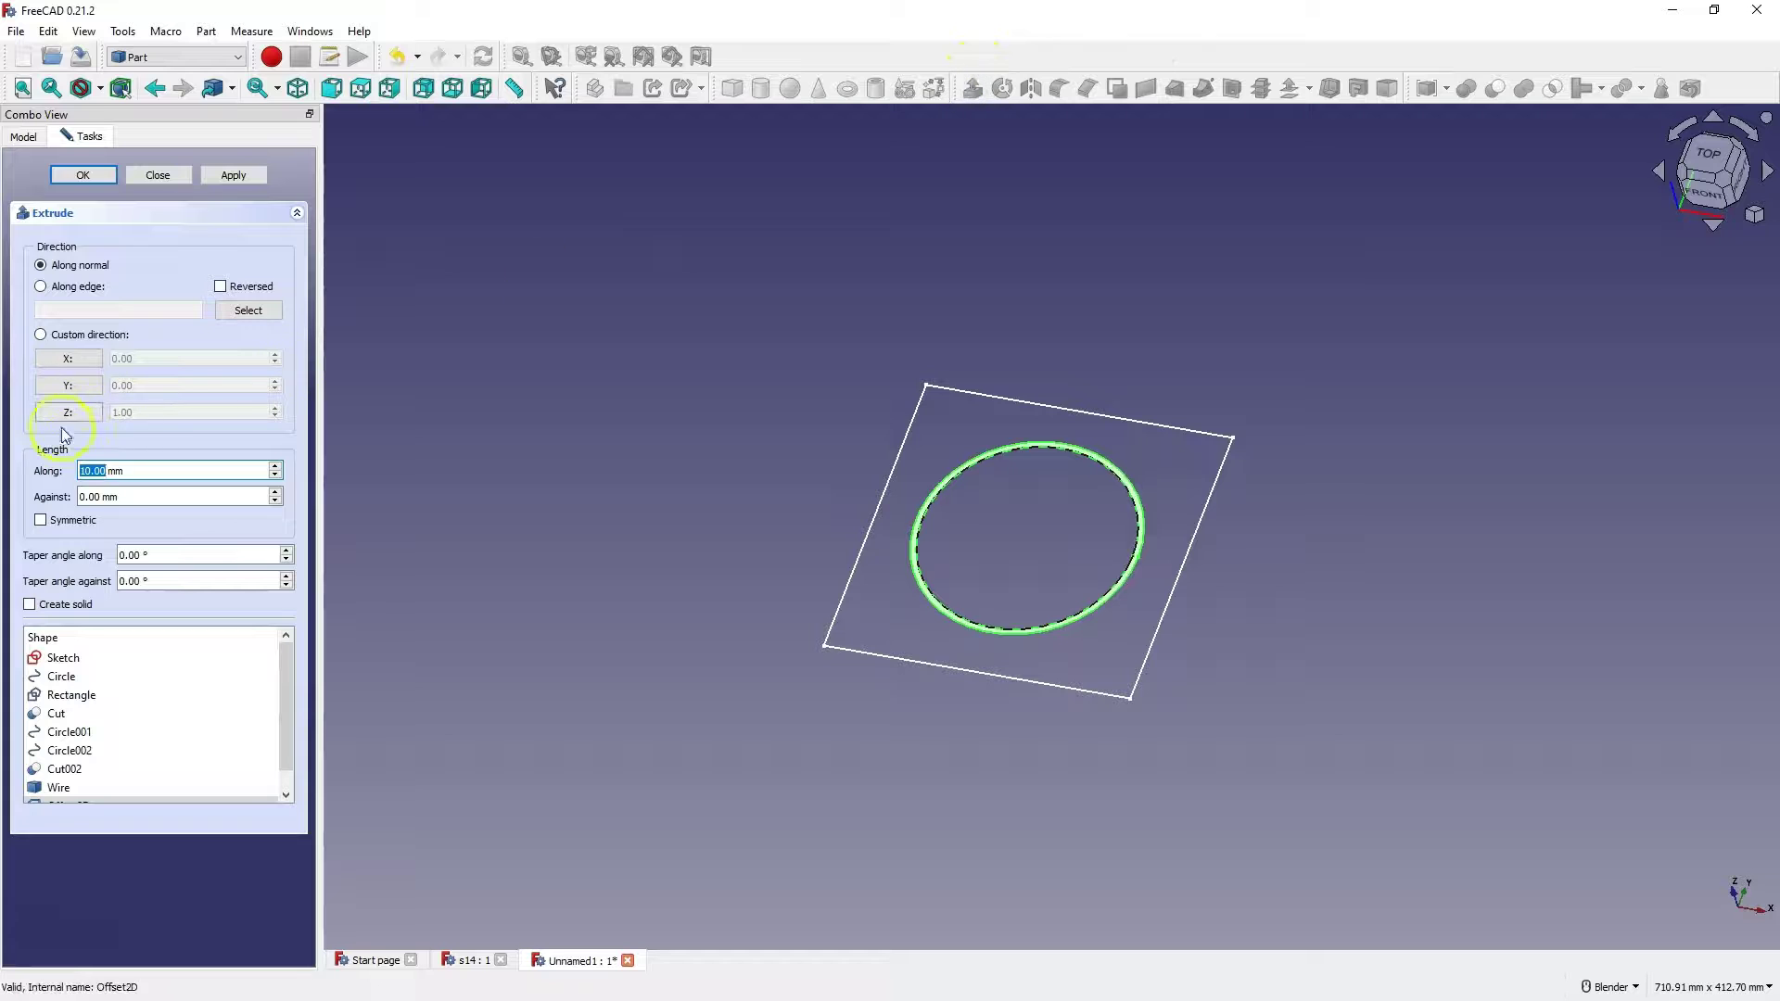
click(89, 175)
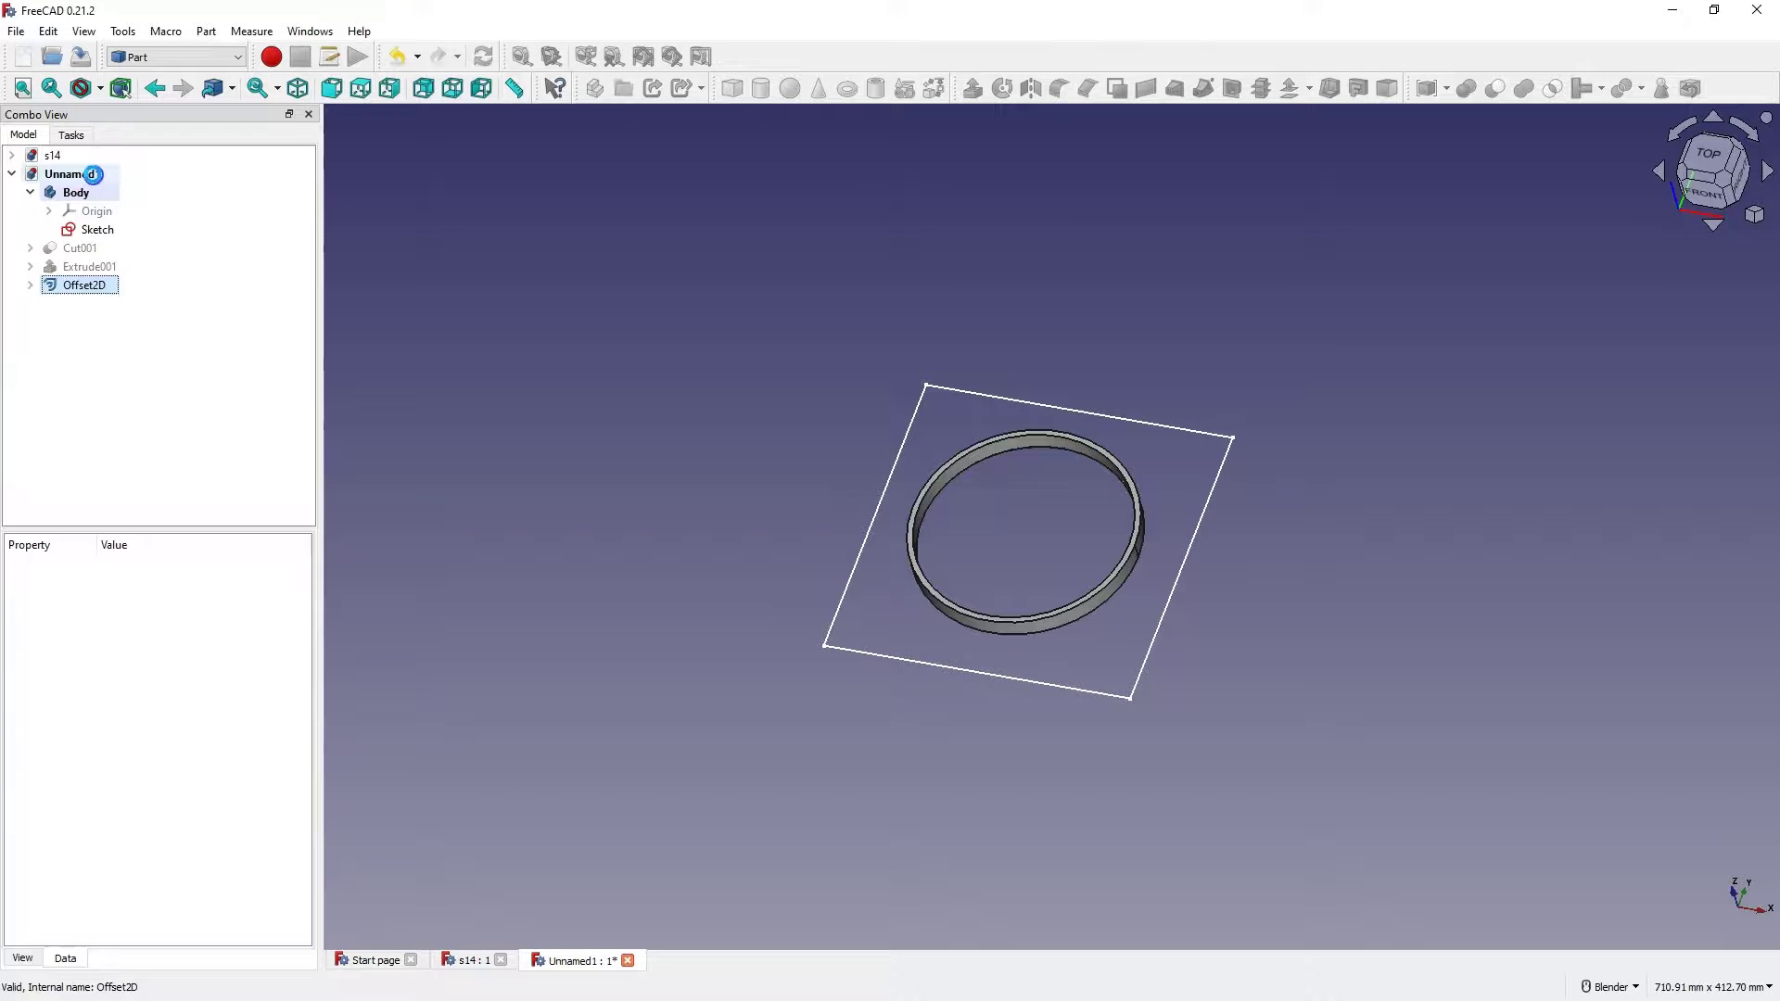
click(88, 266)
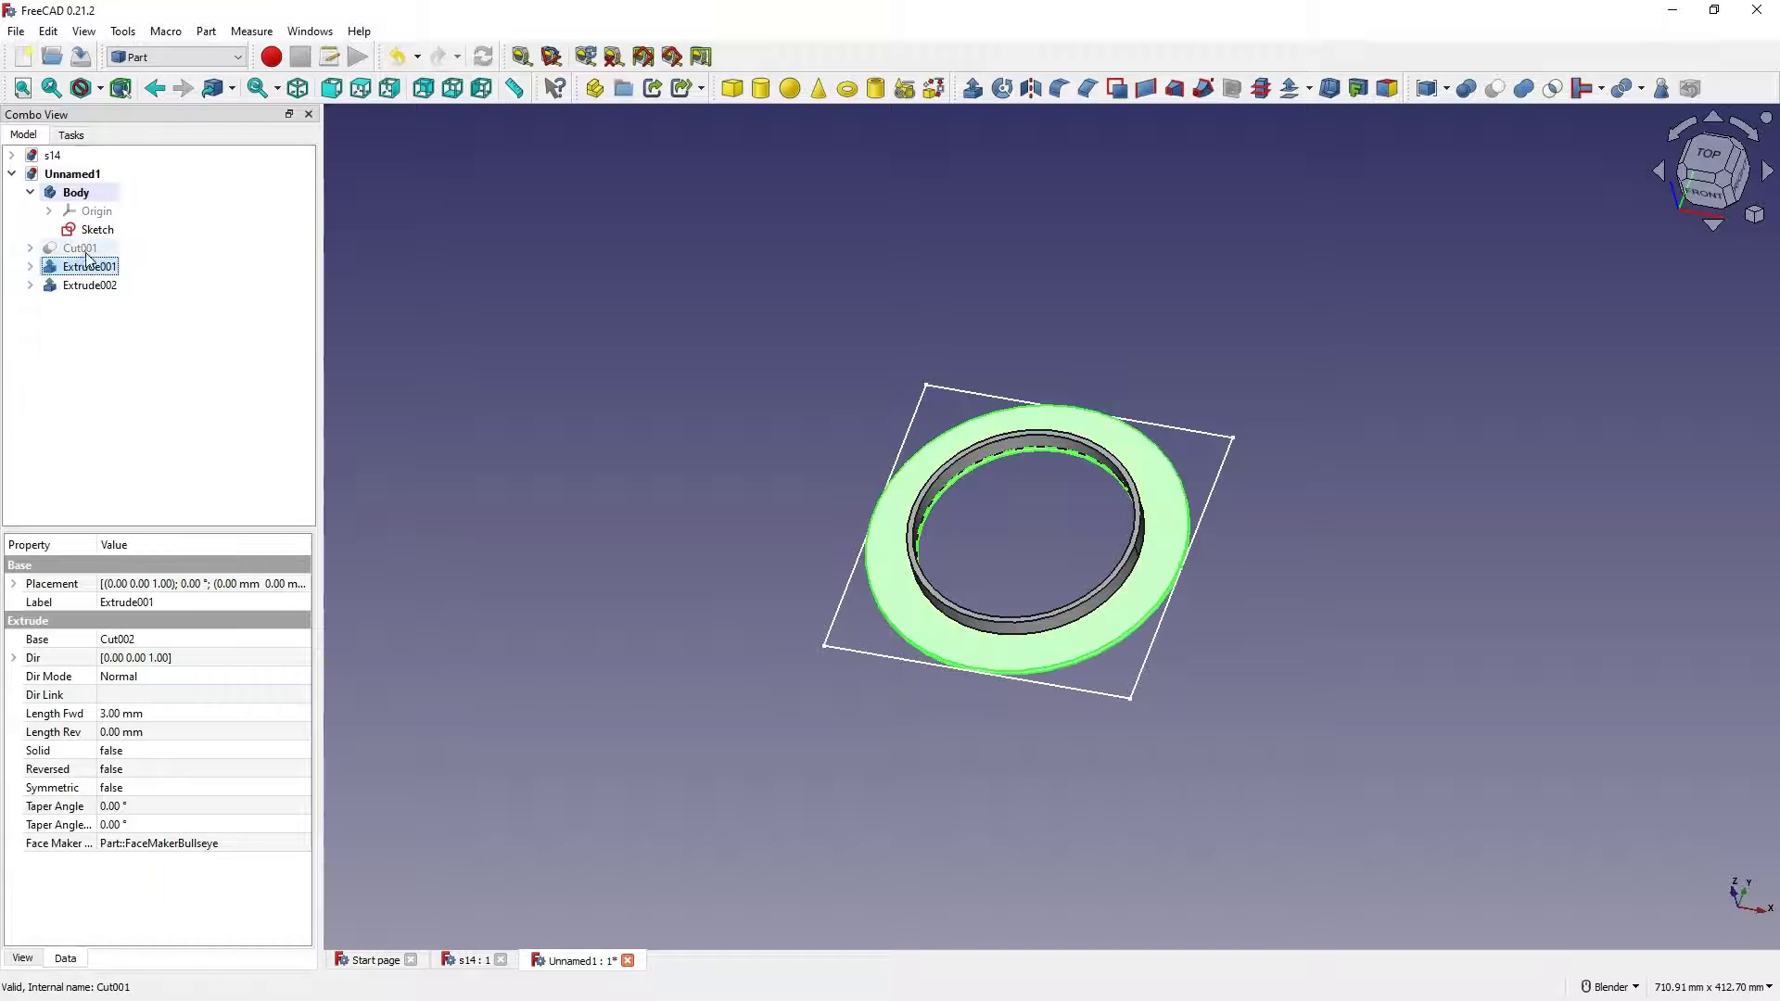
click(84, 248)
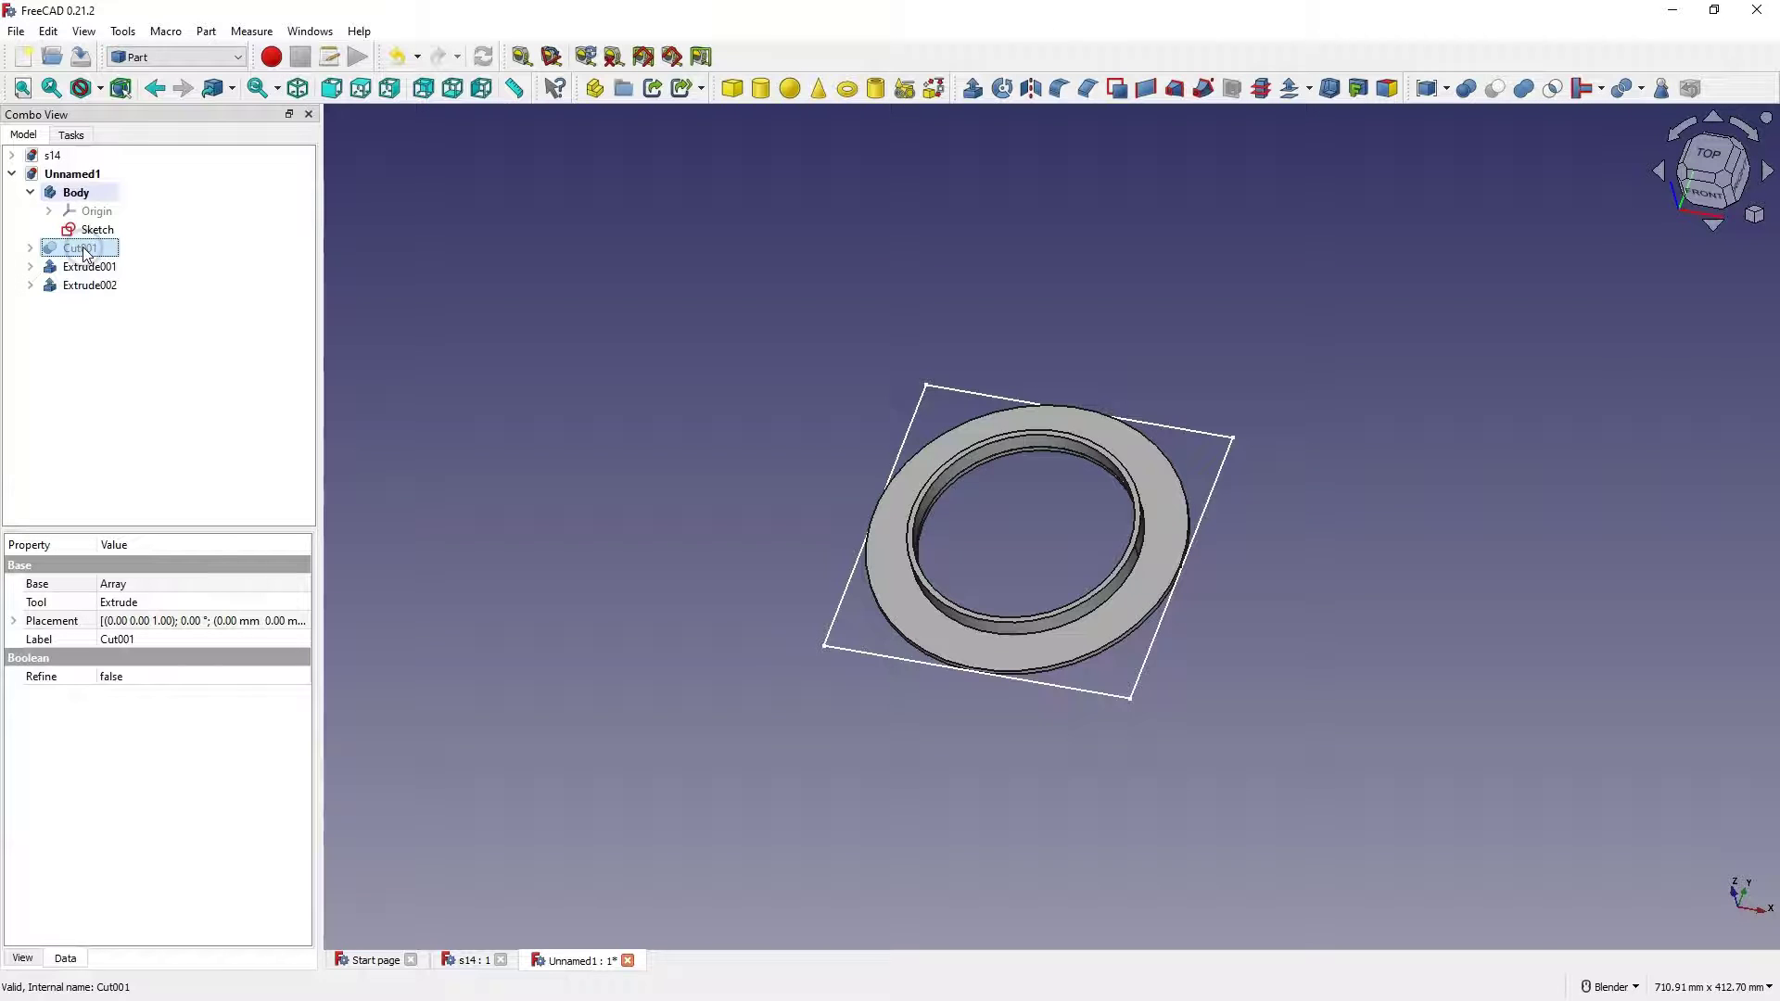
click(97, 230)
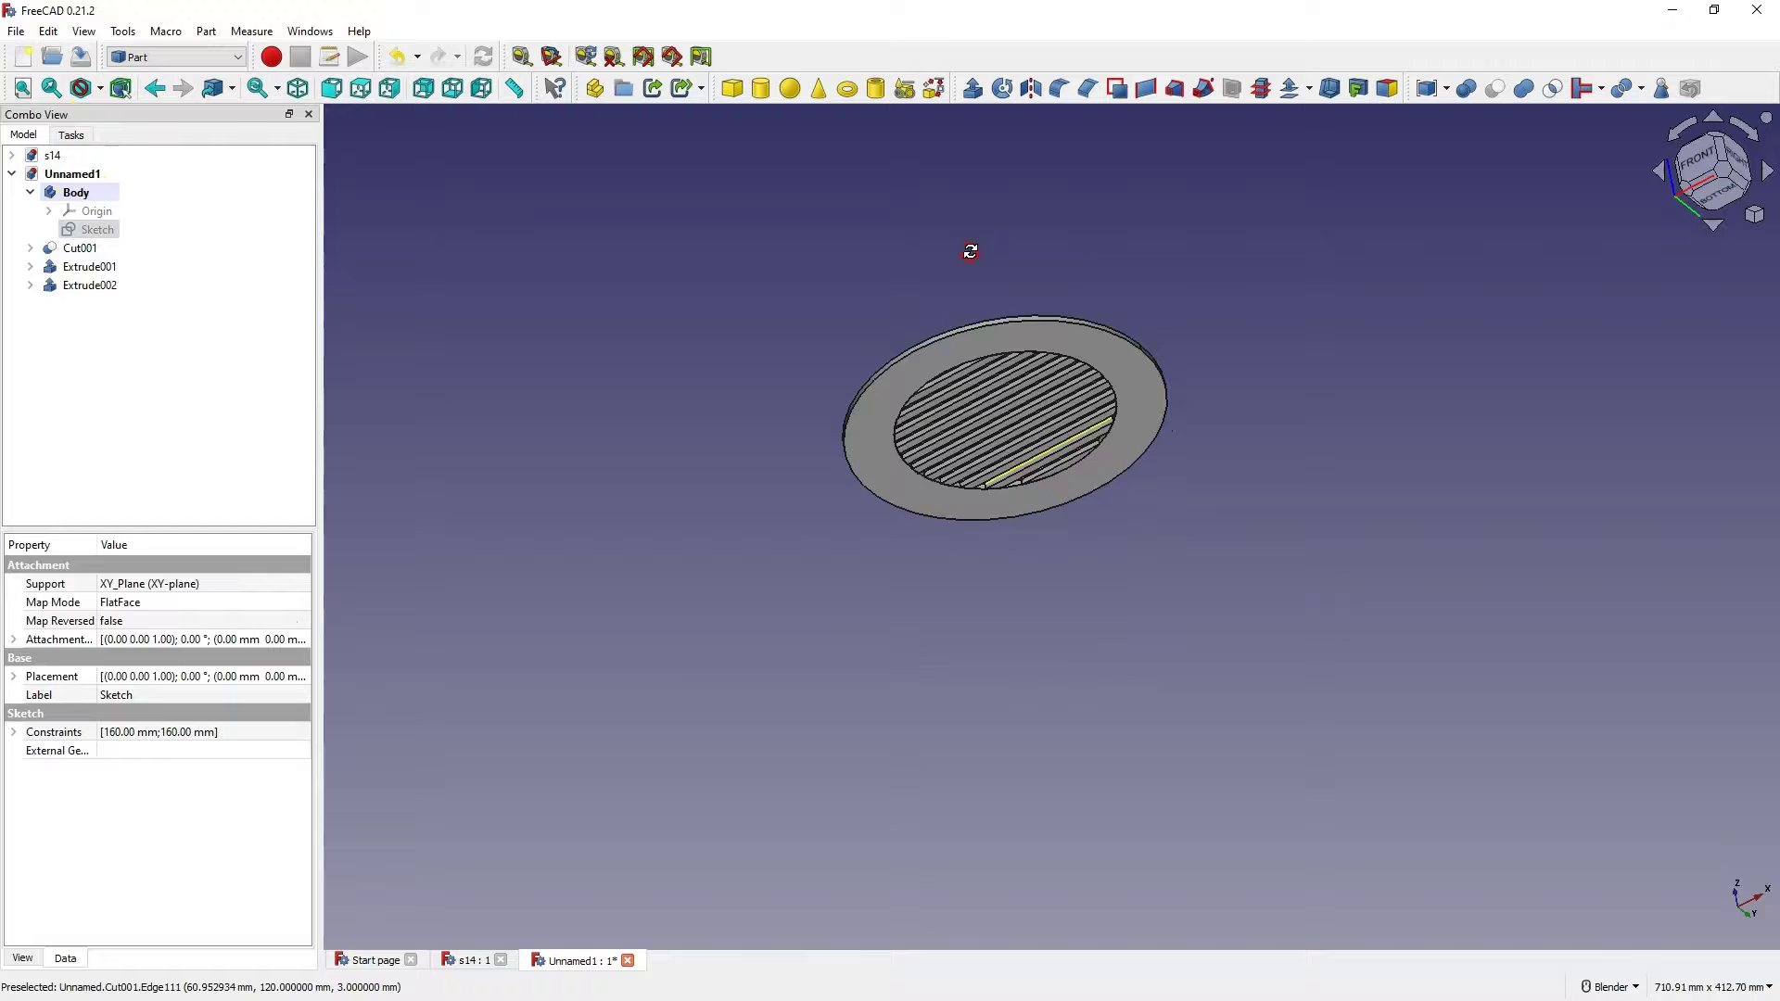
click(491, 319)
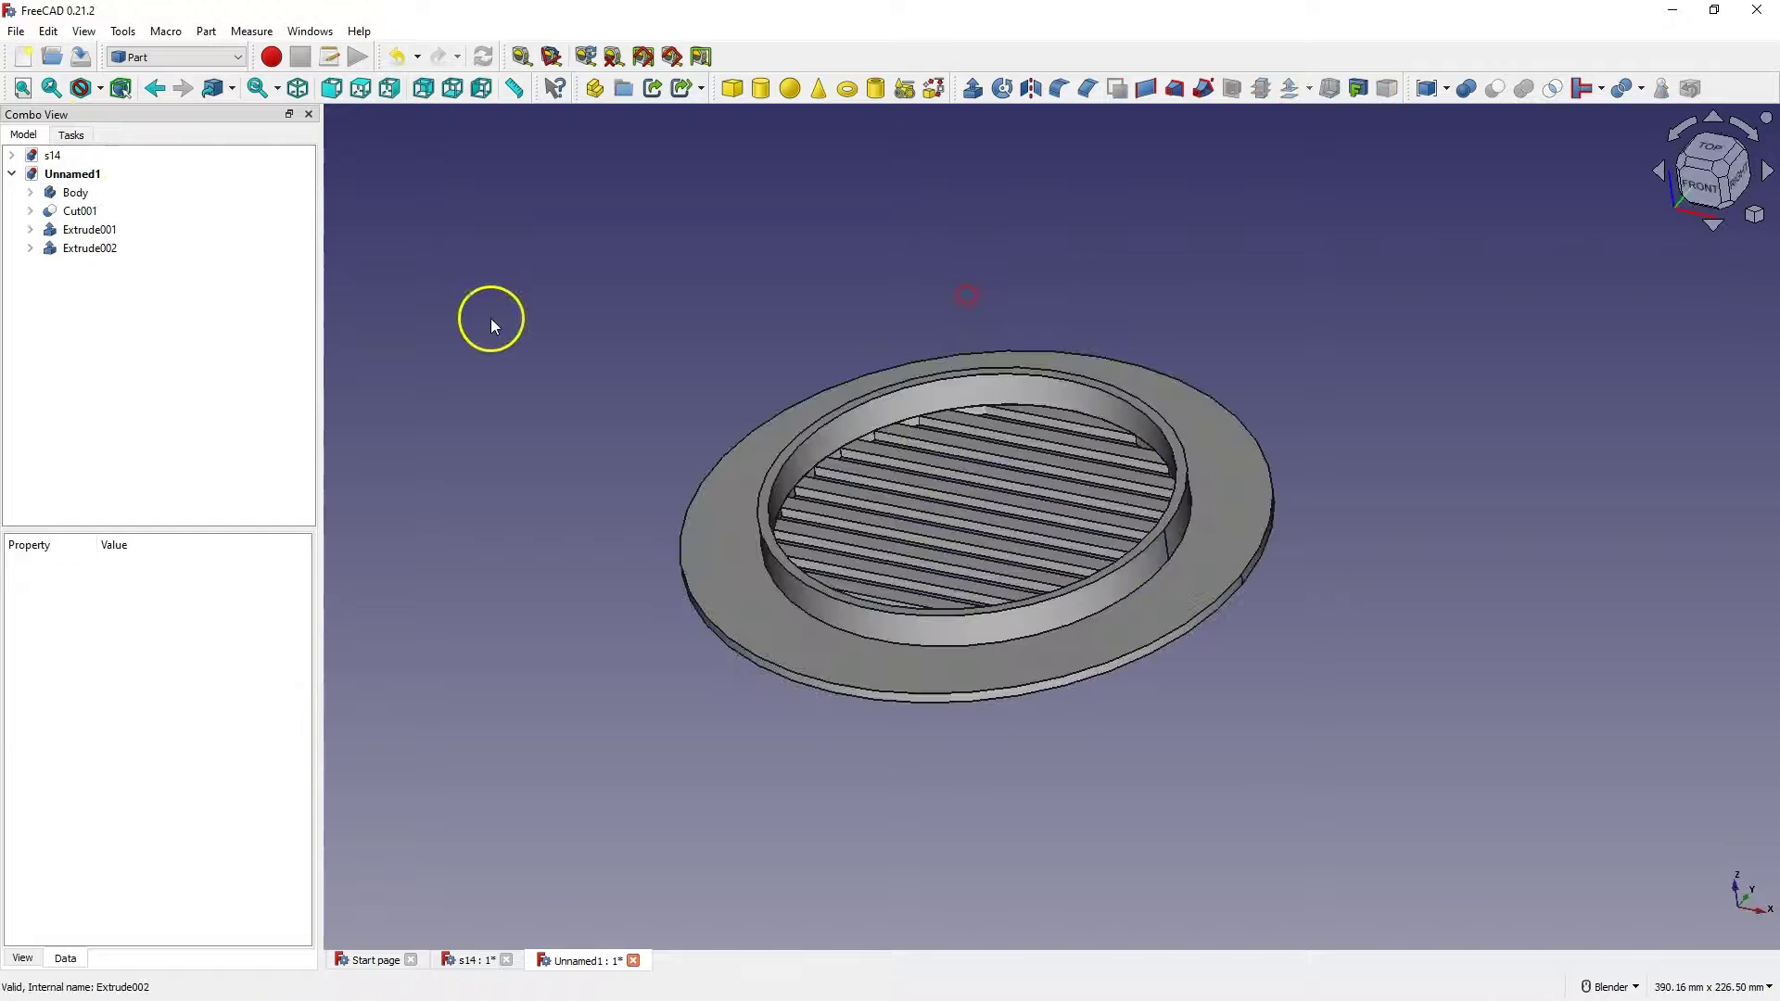
Fuse Cut001, Extrude001 and Extrude002 with a trial Boolean Union.
click(80, 229)
click(78, 249)
click(80, 210)
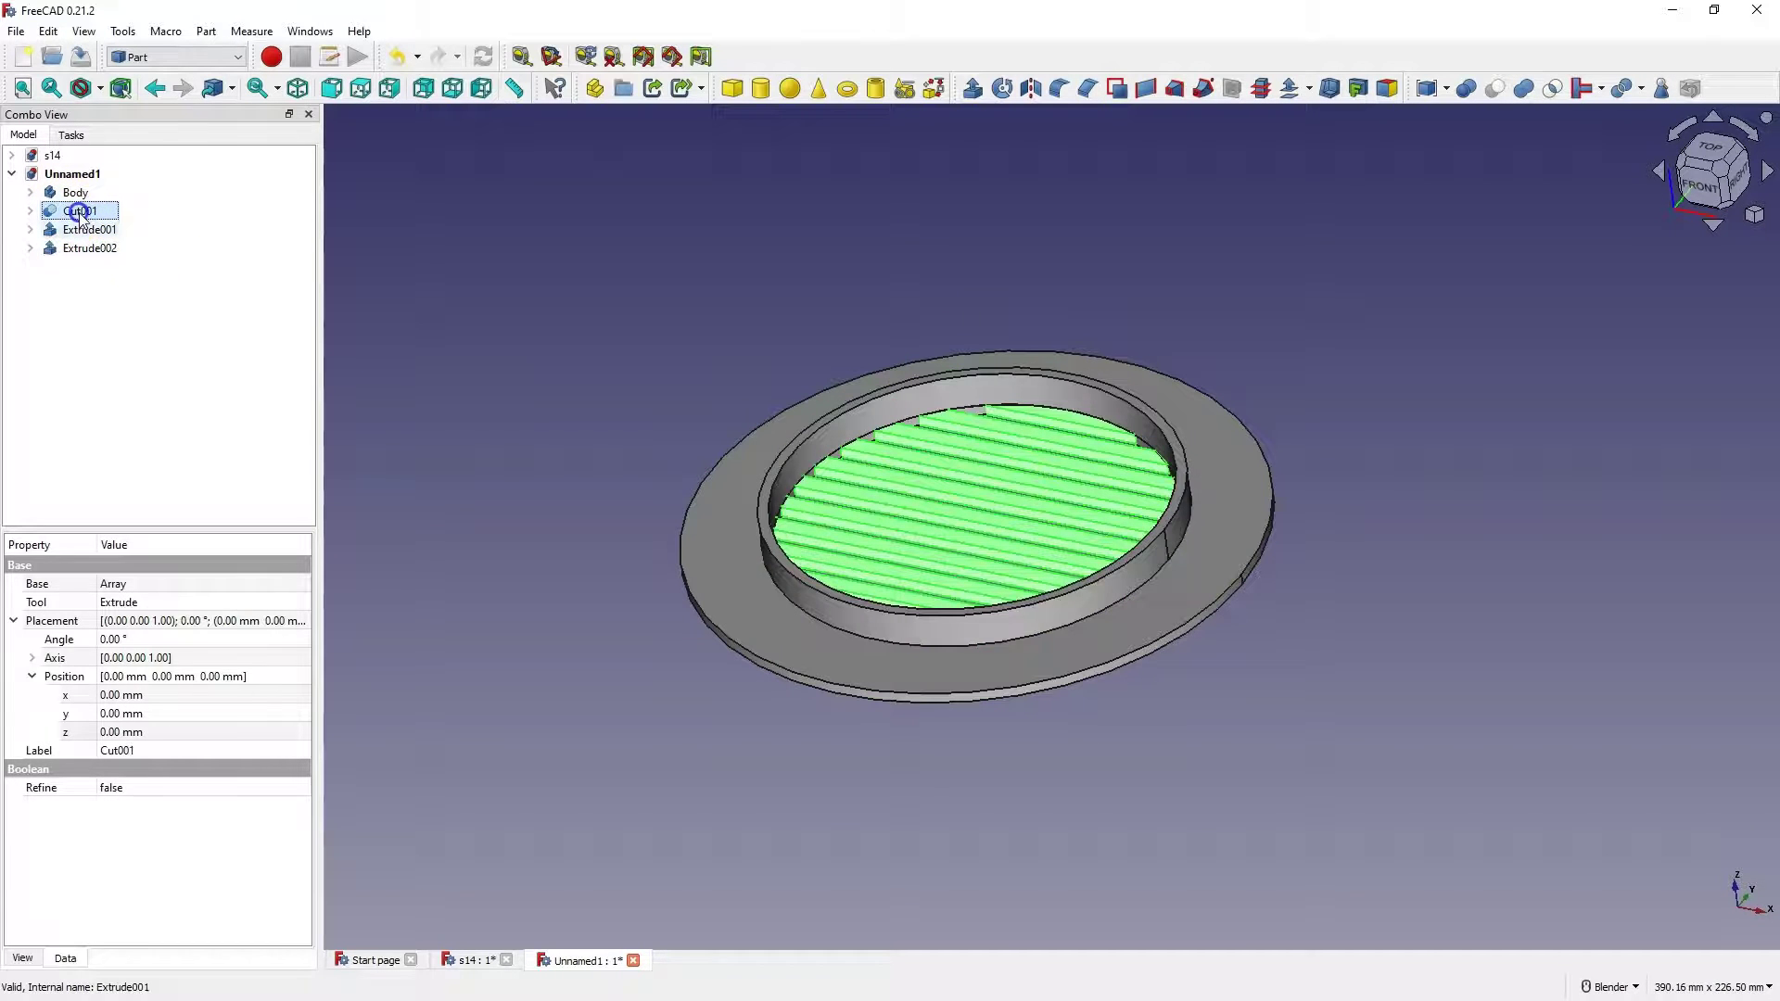
ctrl+click(85, 248)
ctrl+click(89, 229)
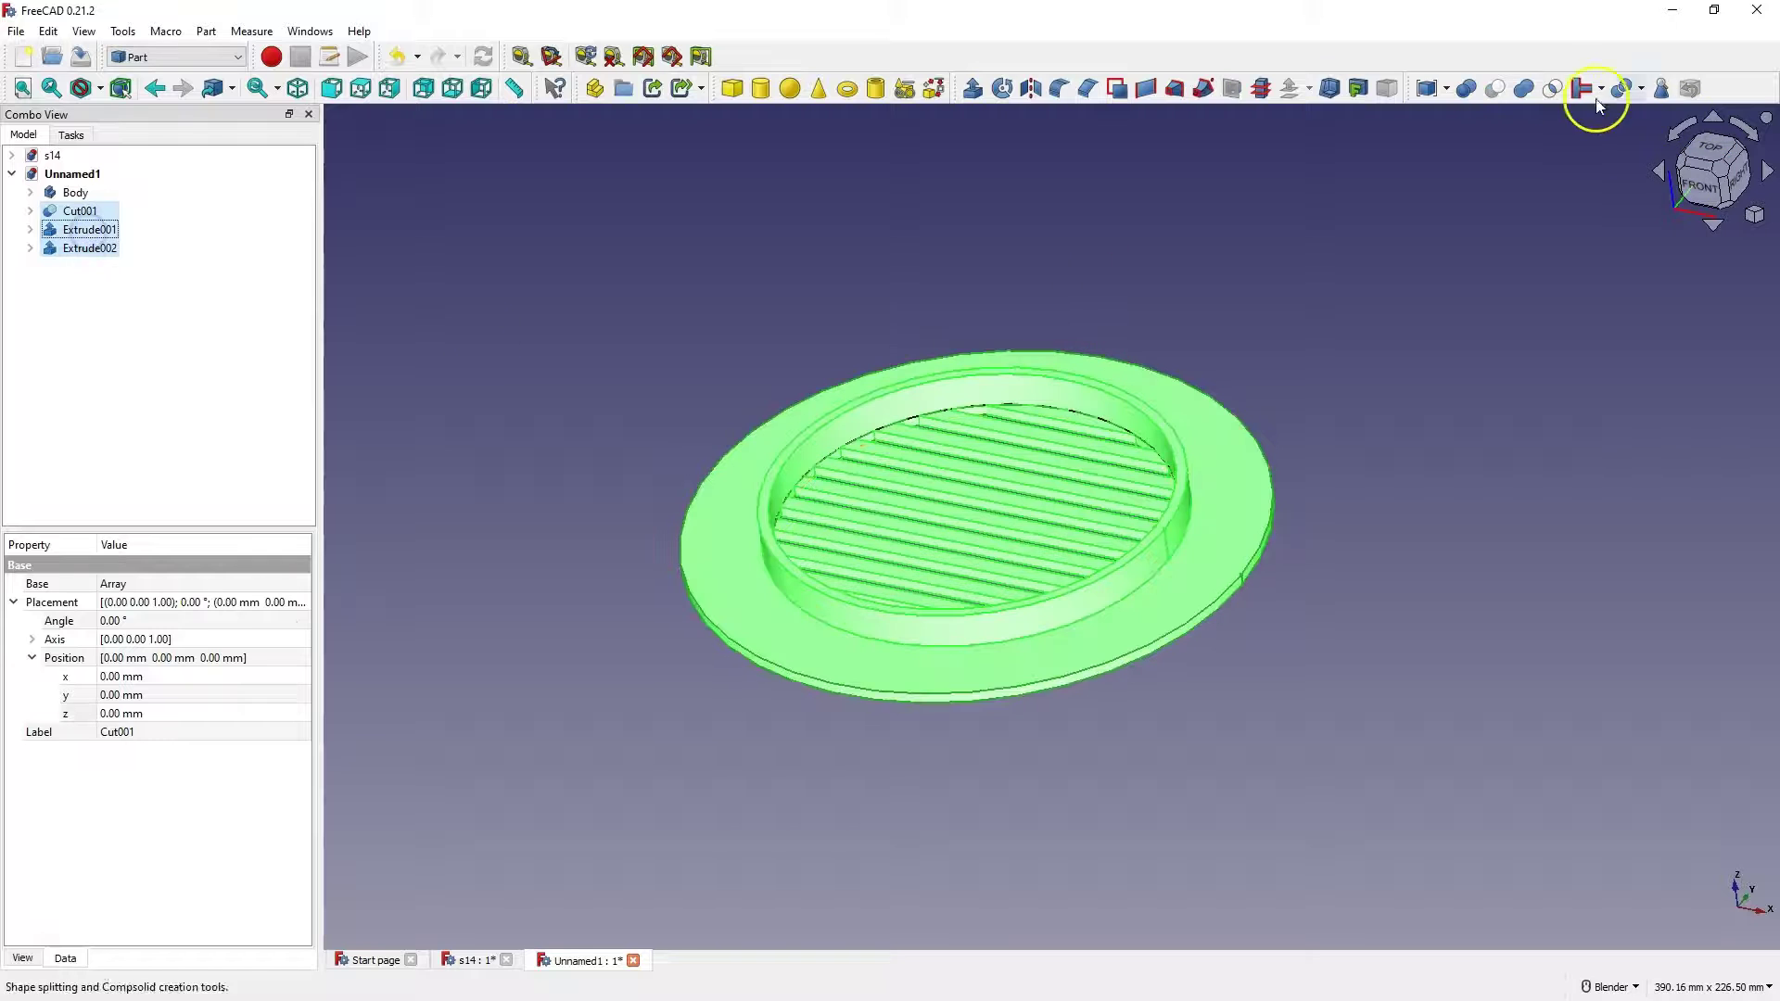
click(1524, 88)
mouse_move(1093, 504)
middle_down()
mouse_move(1085, 575)
mouse_move(1077, 488)
middle_up()
Undo the union and reselect Cut001, Extrude001 and Extrude002 as separate parts.
key(ctrl+z)
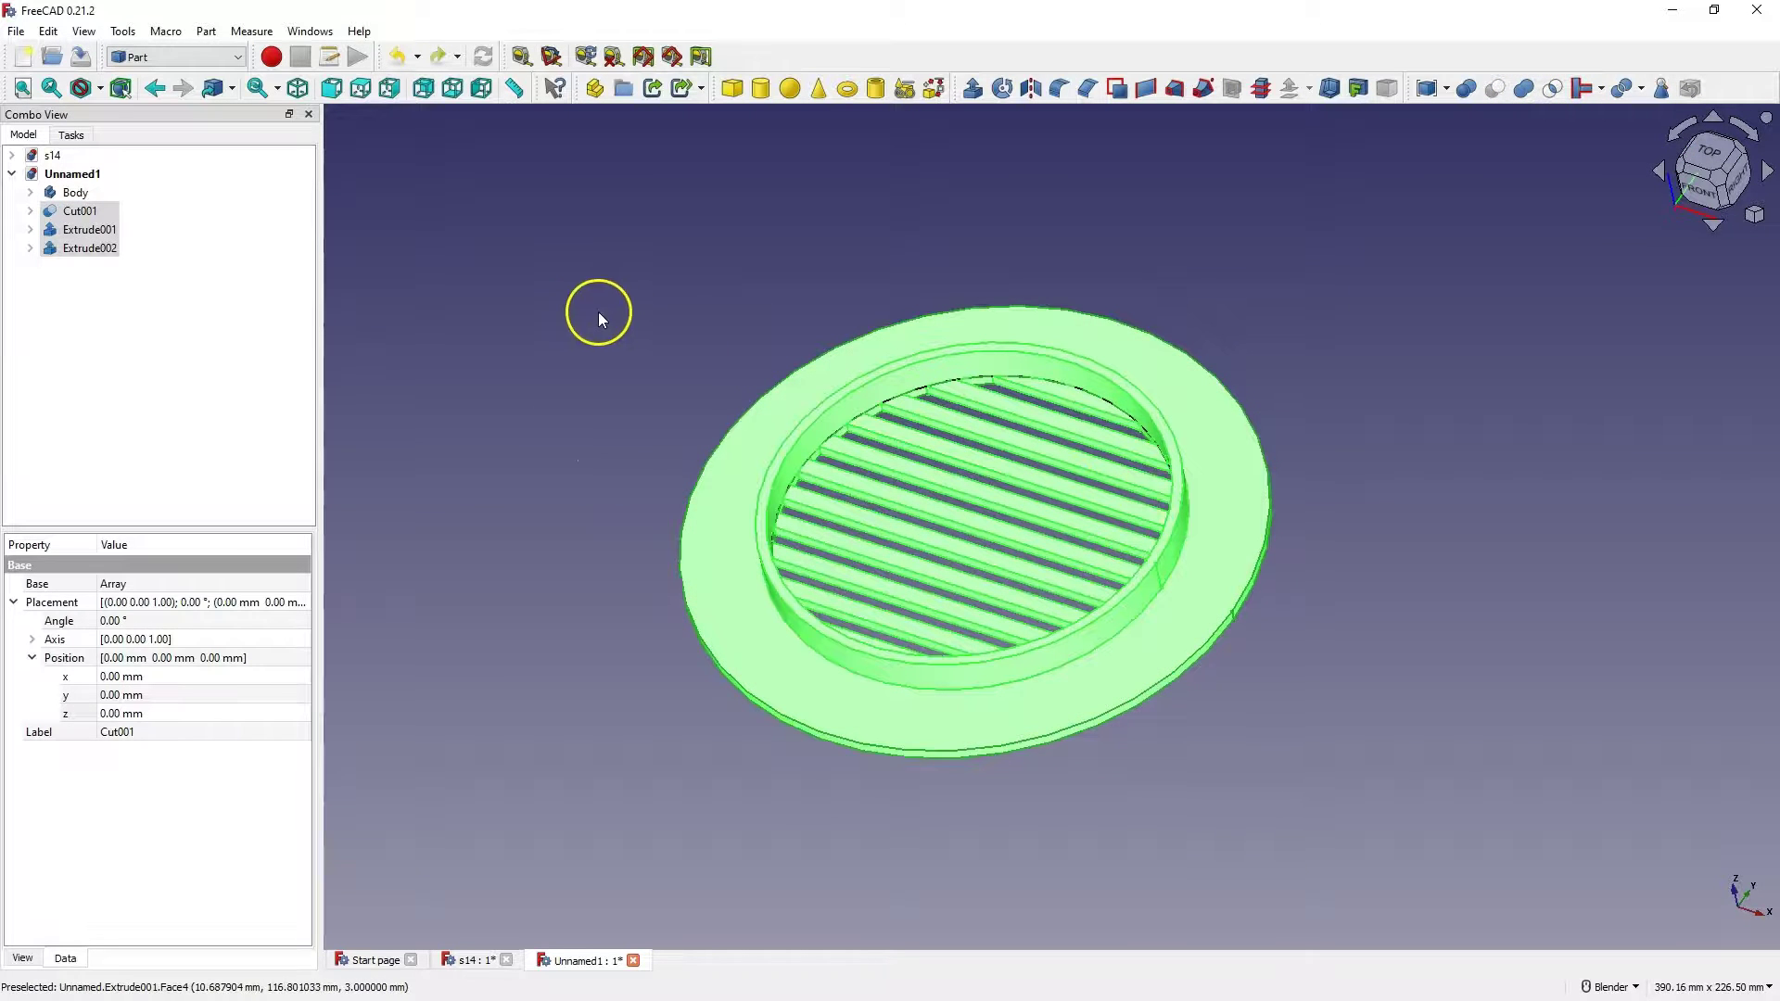
click(619, 324)
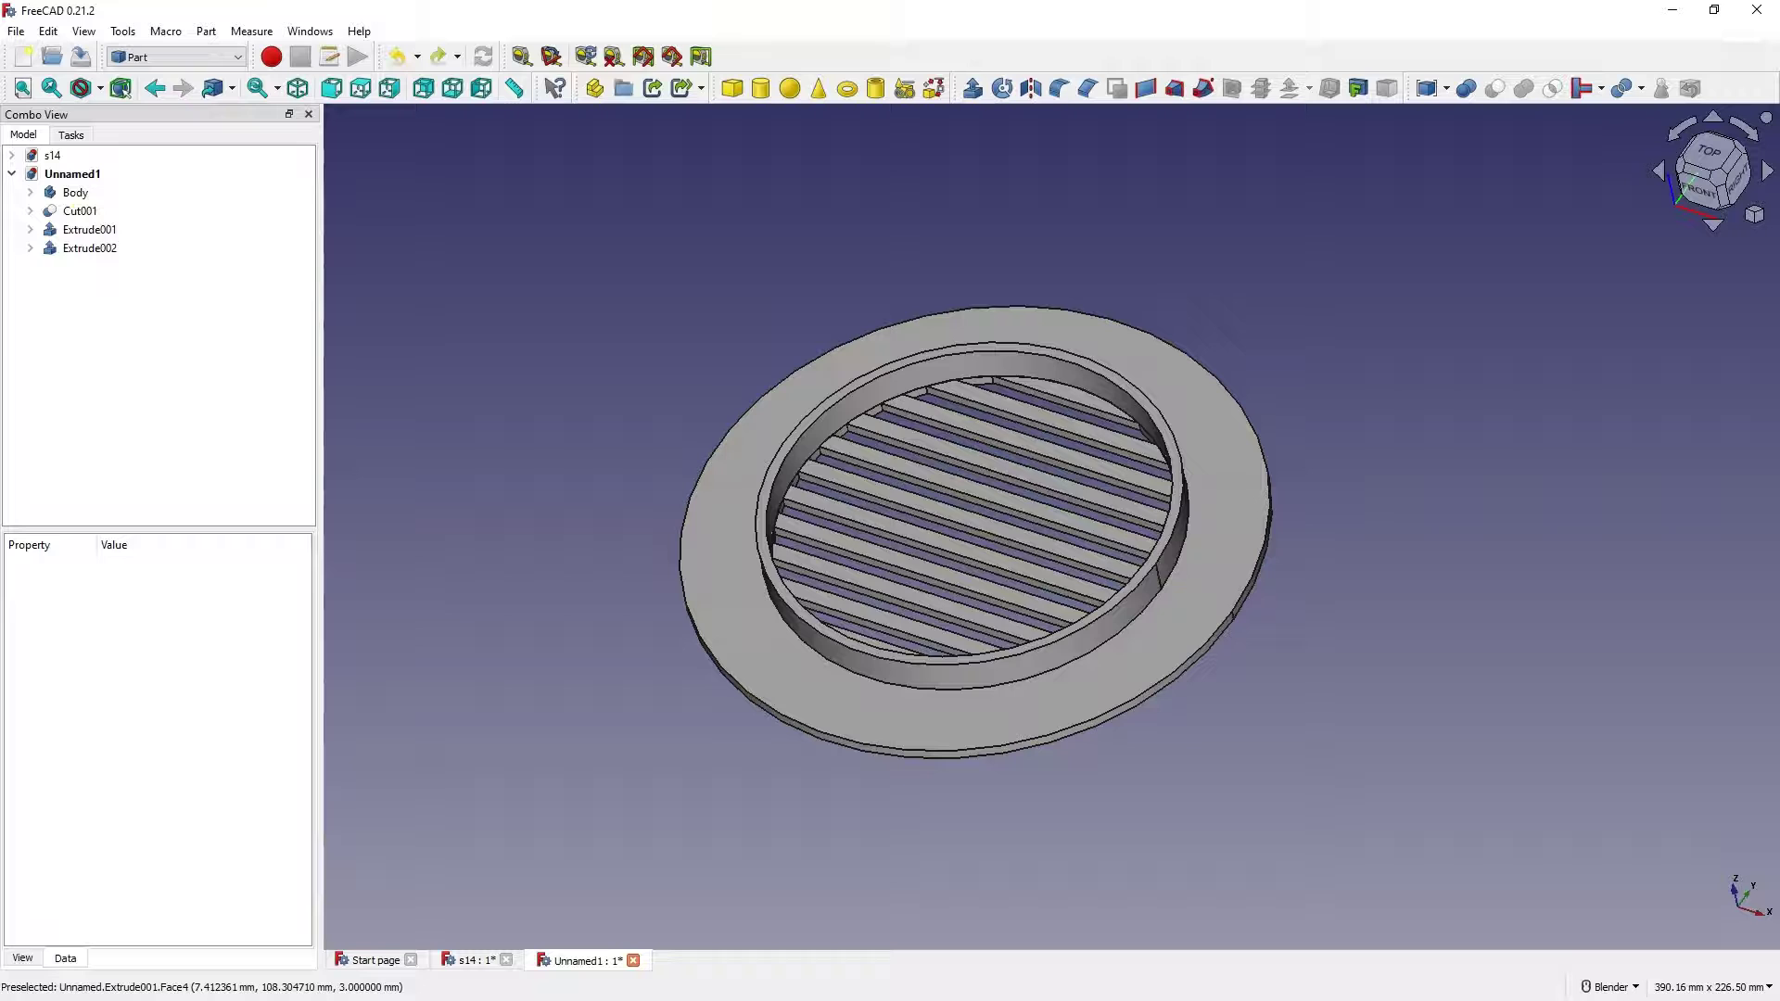
click(77, 211)
shift+click(83, 249)
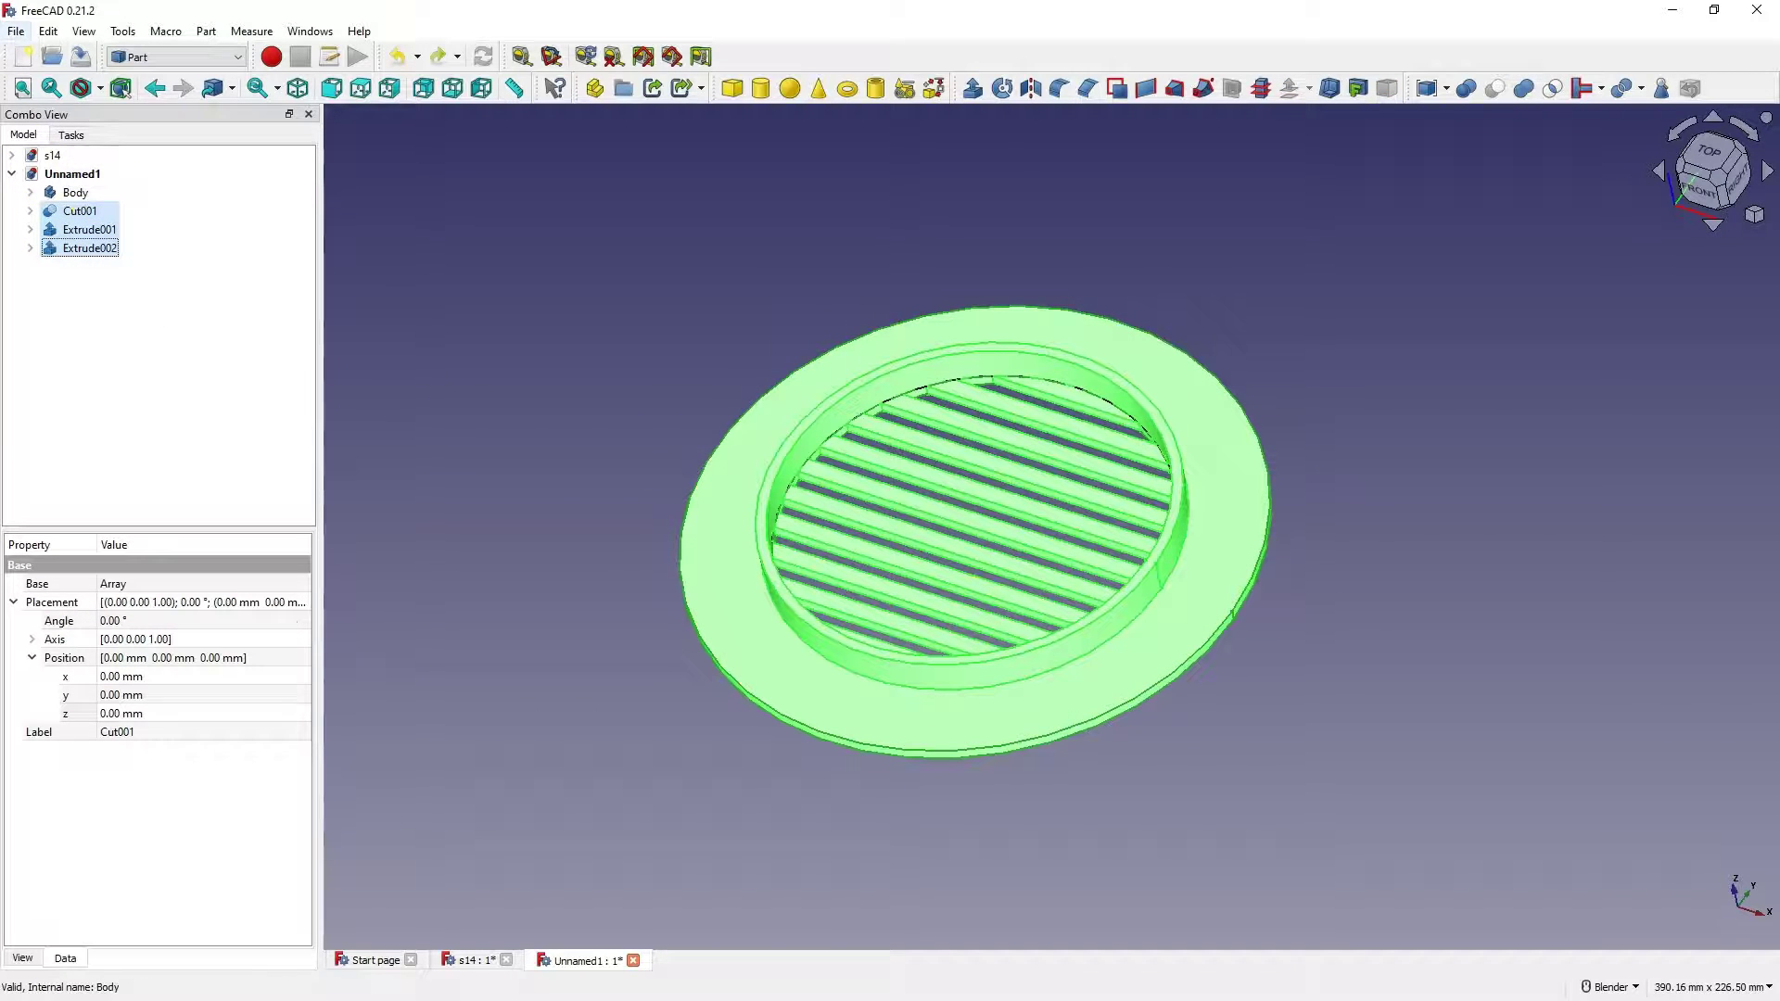
Export the three selected parts as STL mesh s14.stl, replacing the existing file.
click(16, 31)
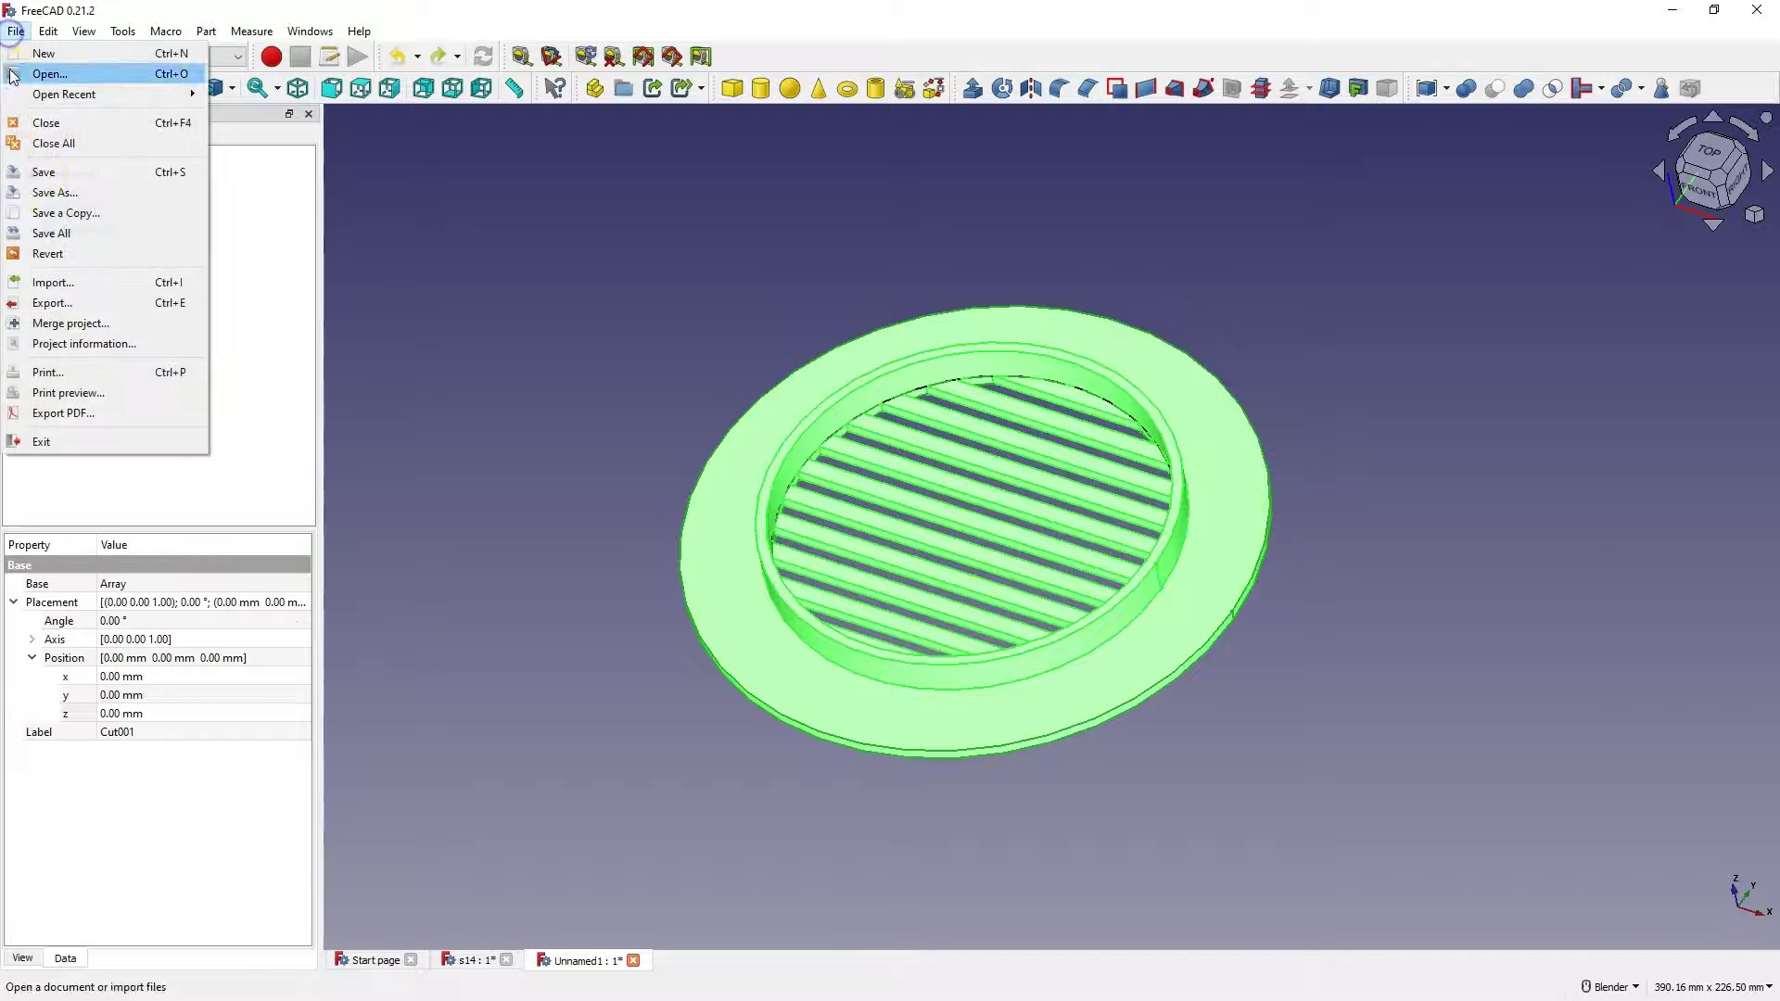
click(78, 304)
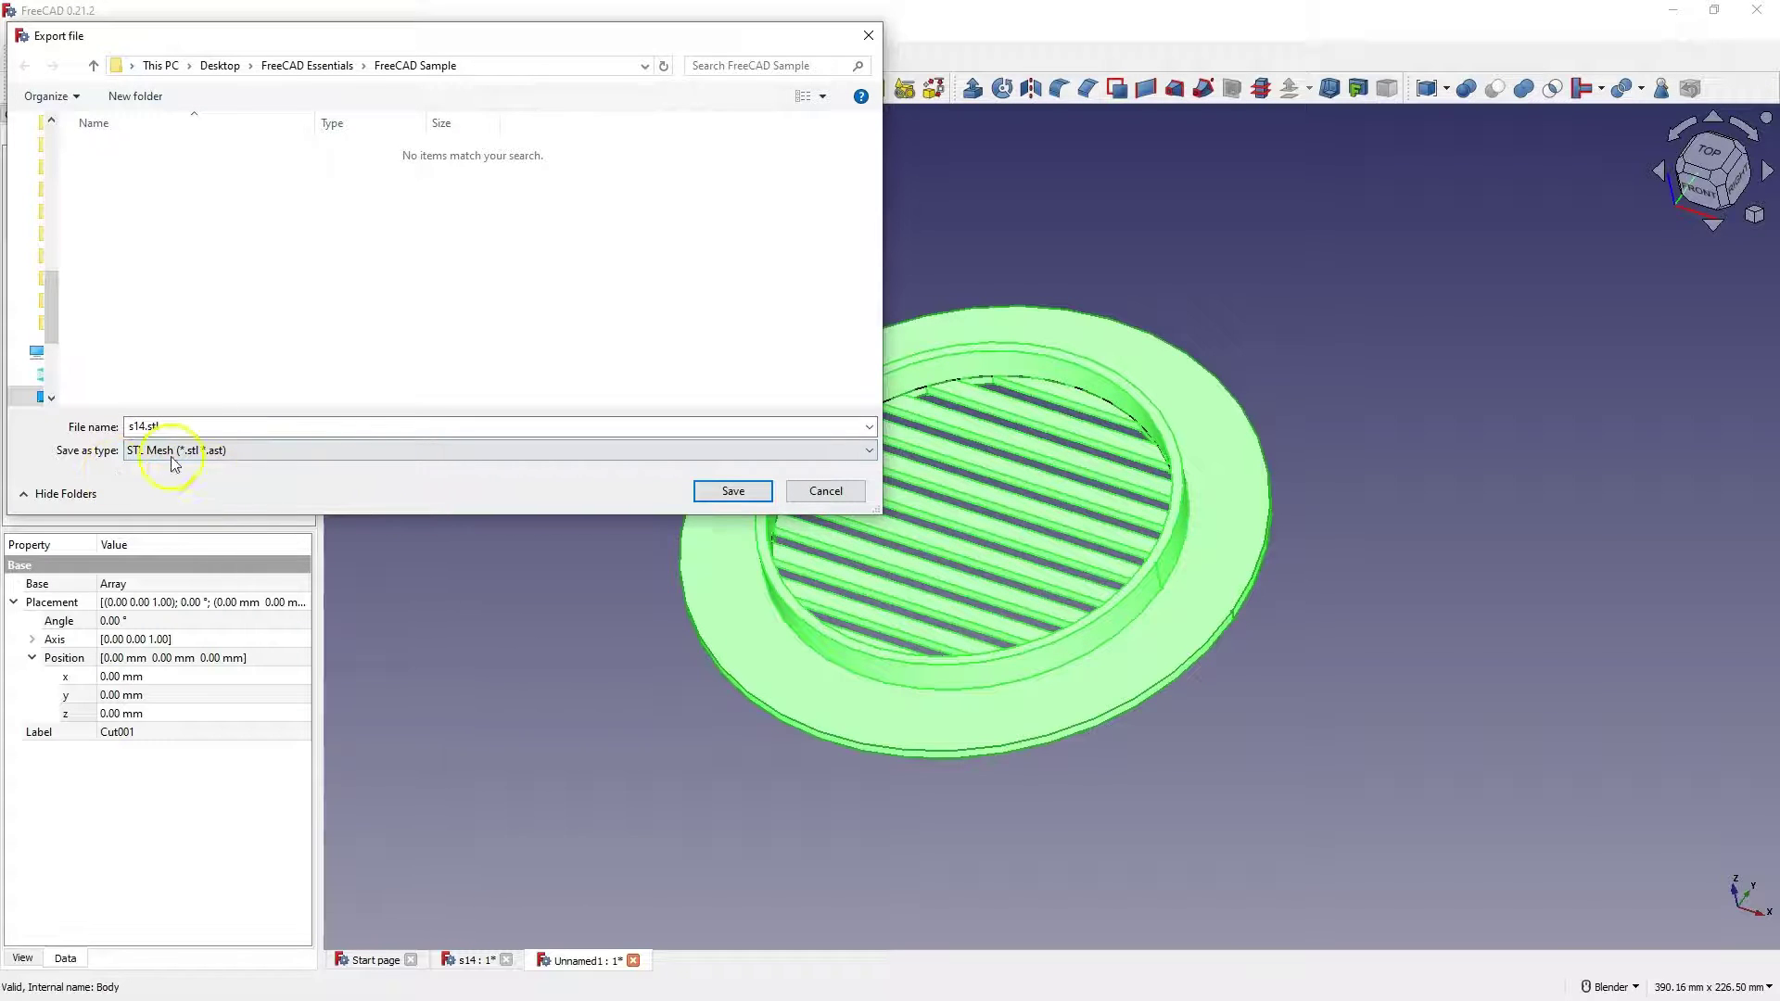
click(731, 492)
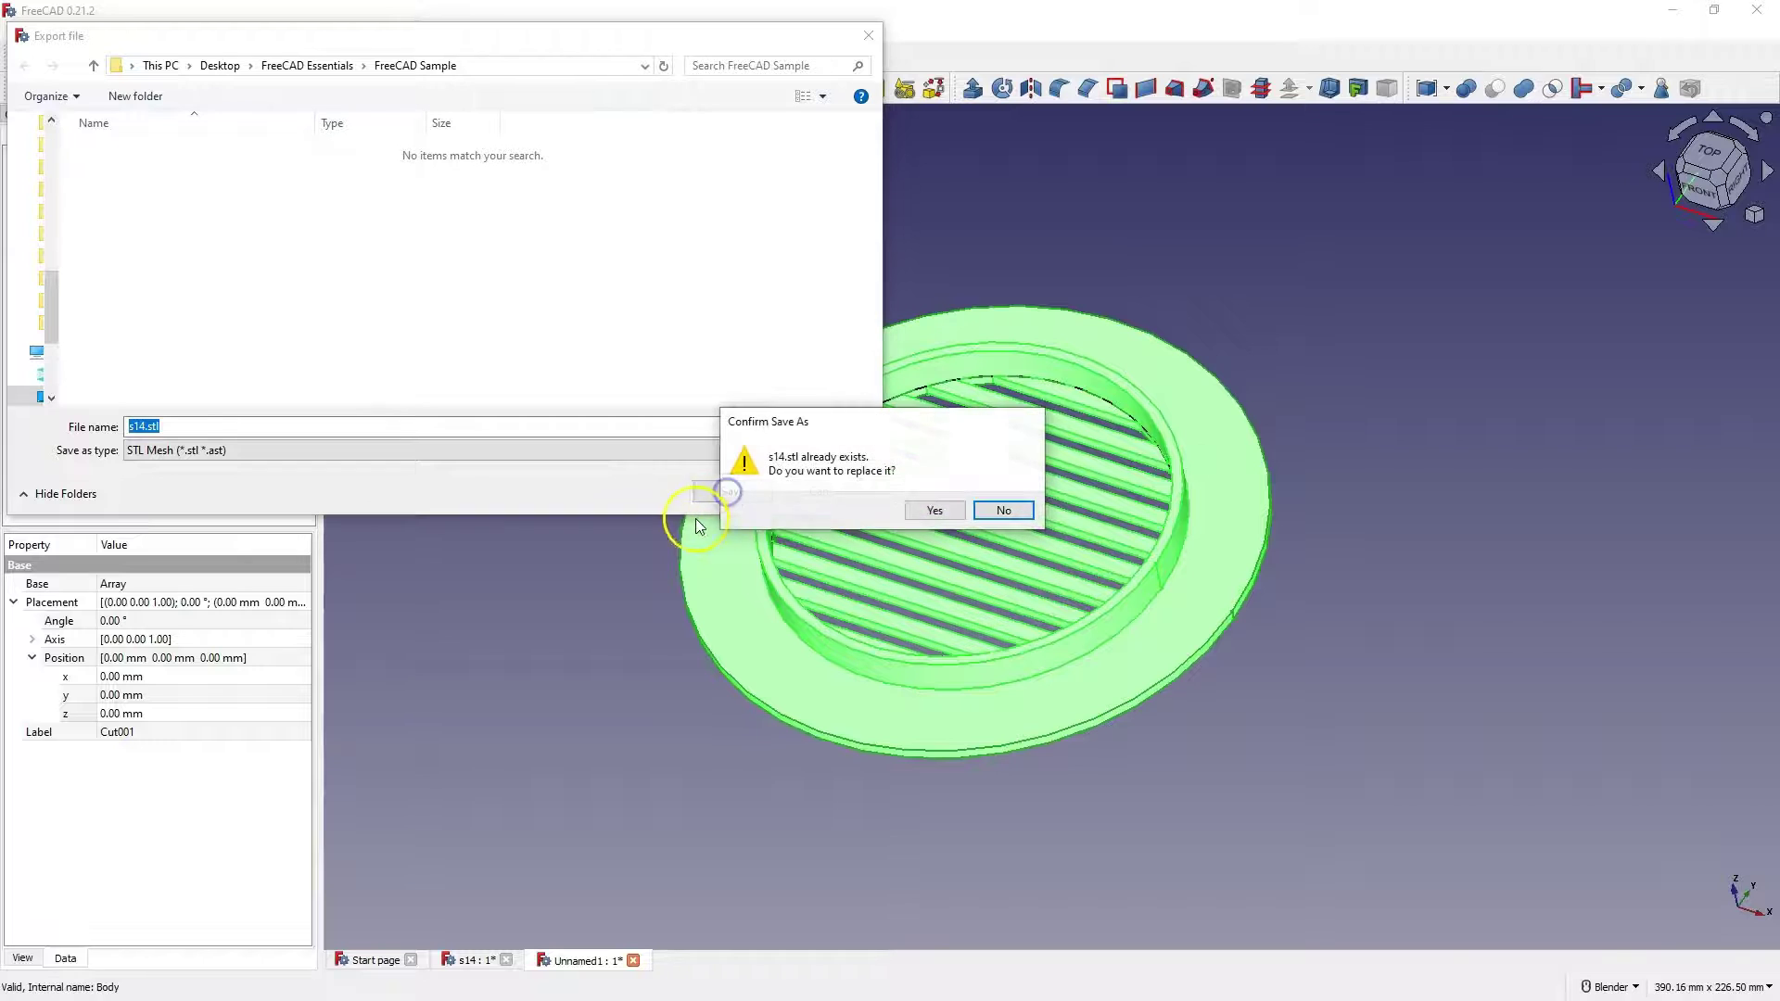
click(933, 513)
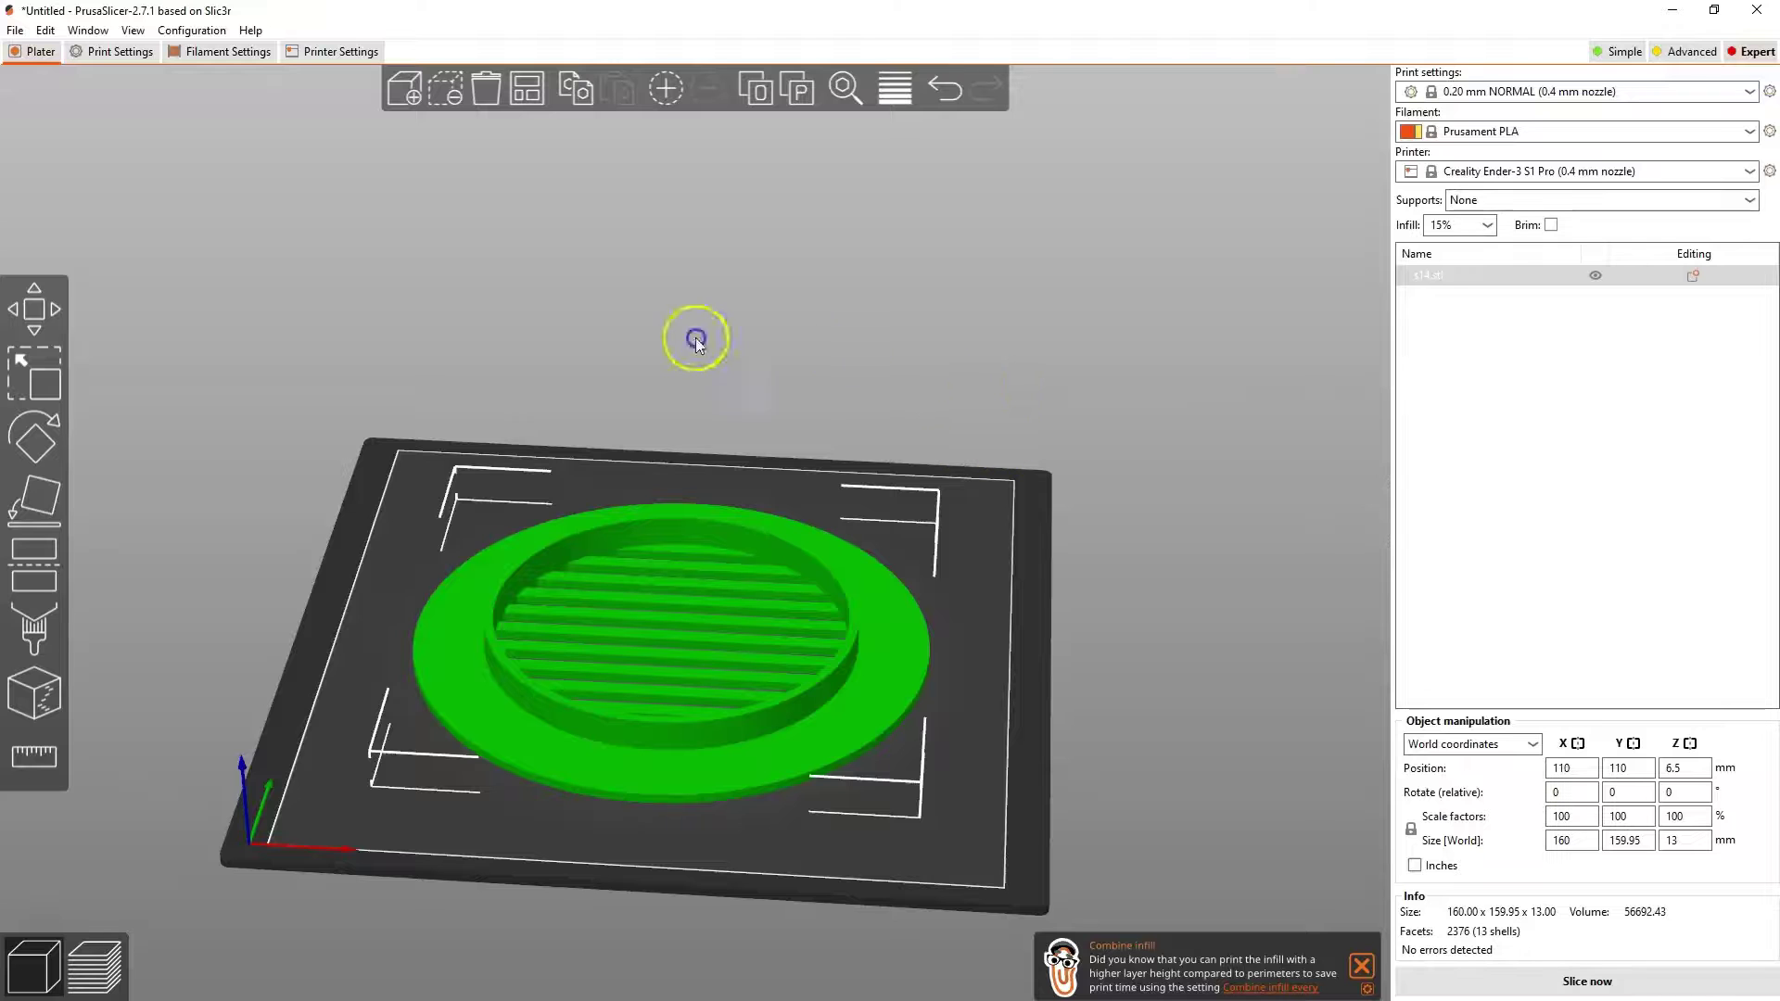
Slice s14.stl with 0.20 mm NORMAL and Prusament PLA, giving a 5h10m, 55.84 g print.
drag(695, 226, 715, 278)
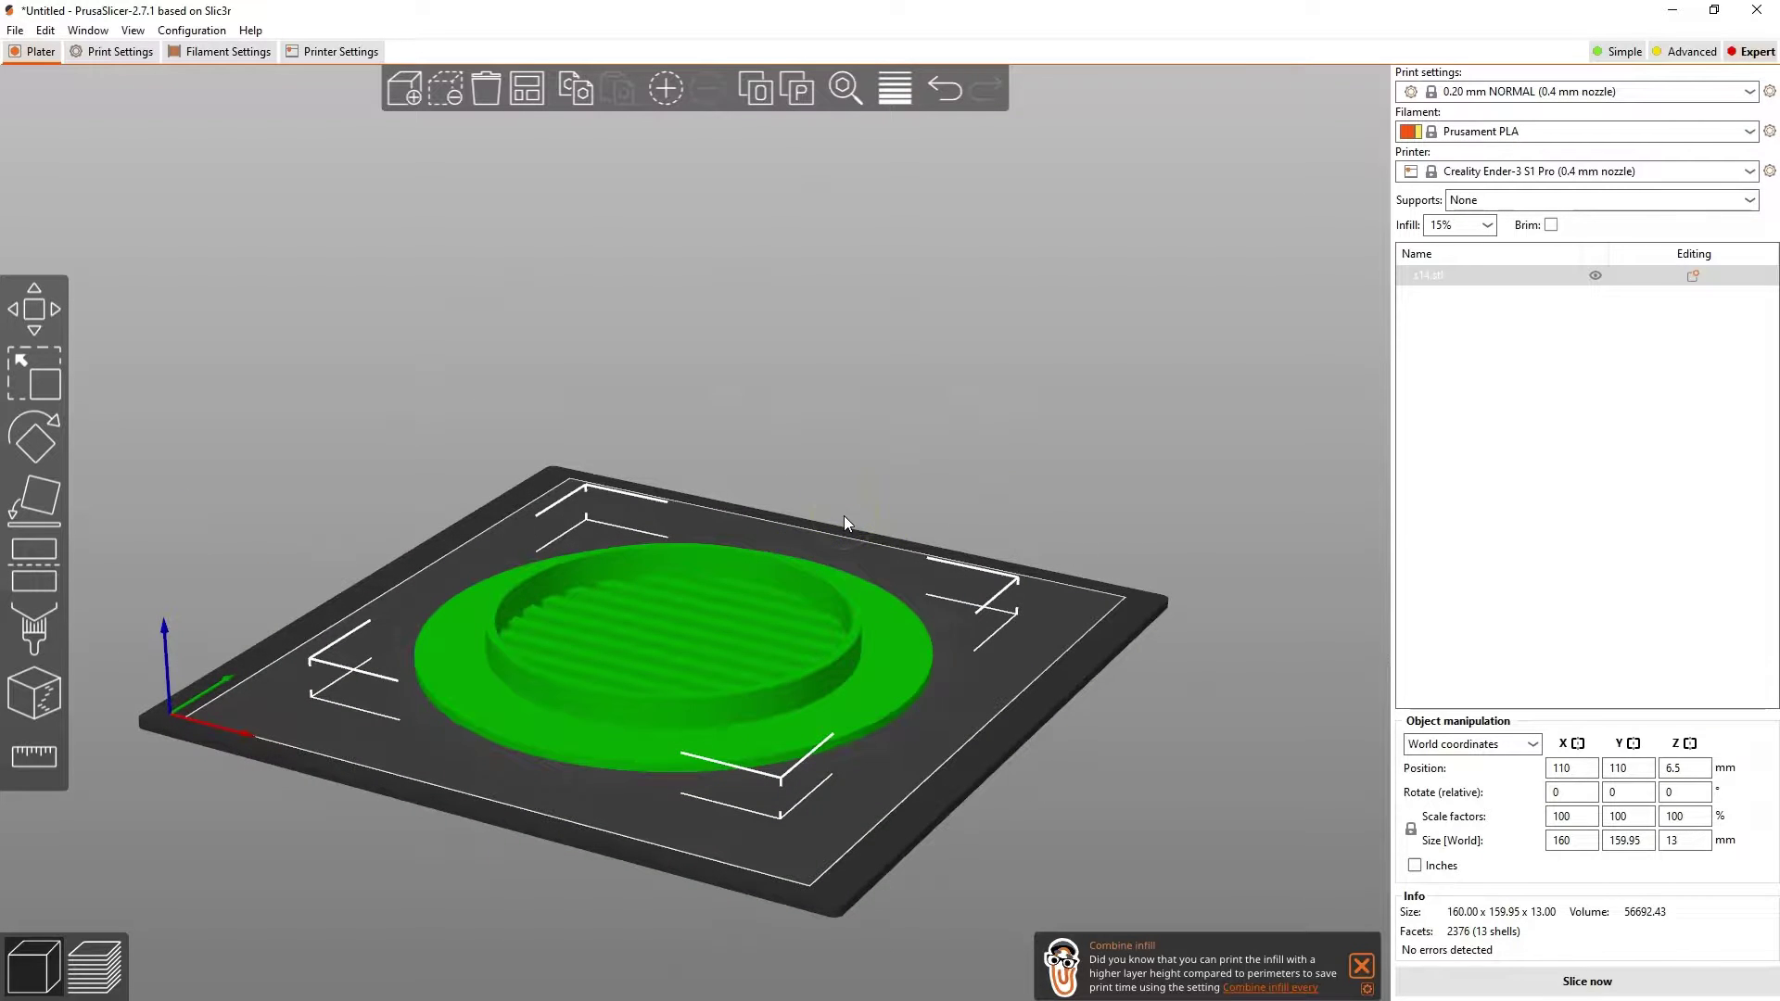
drag(988, 491, 971, 530)
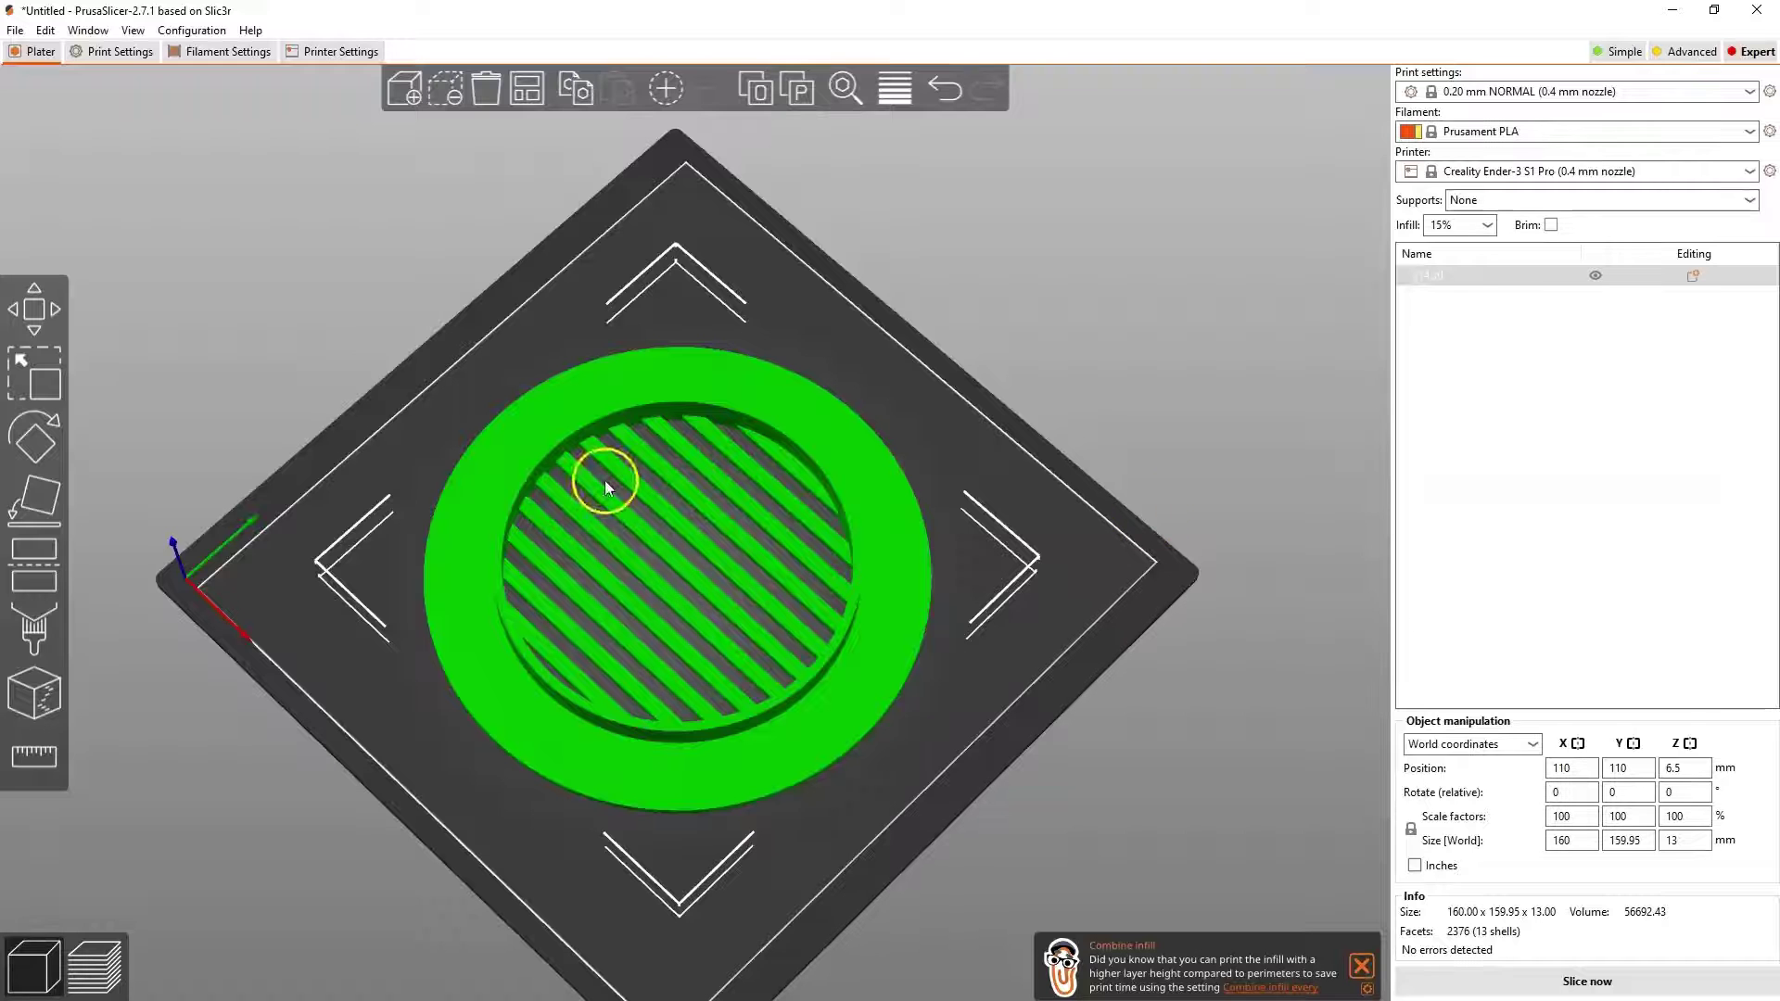
drag(596, 365, 823, 703)
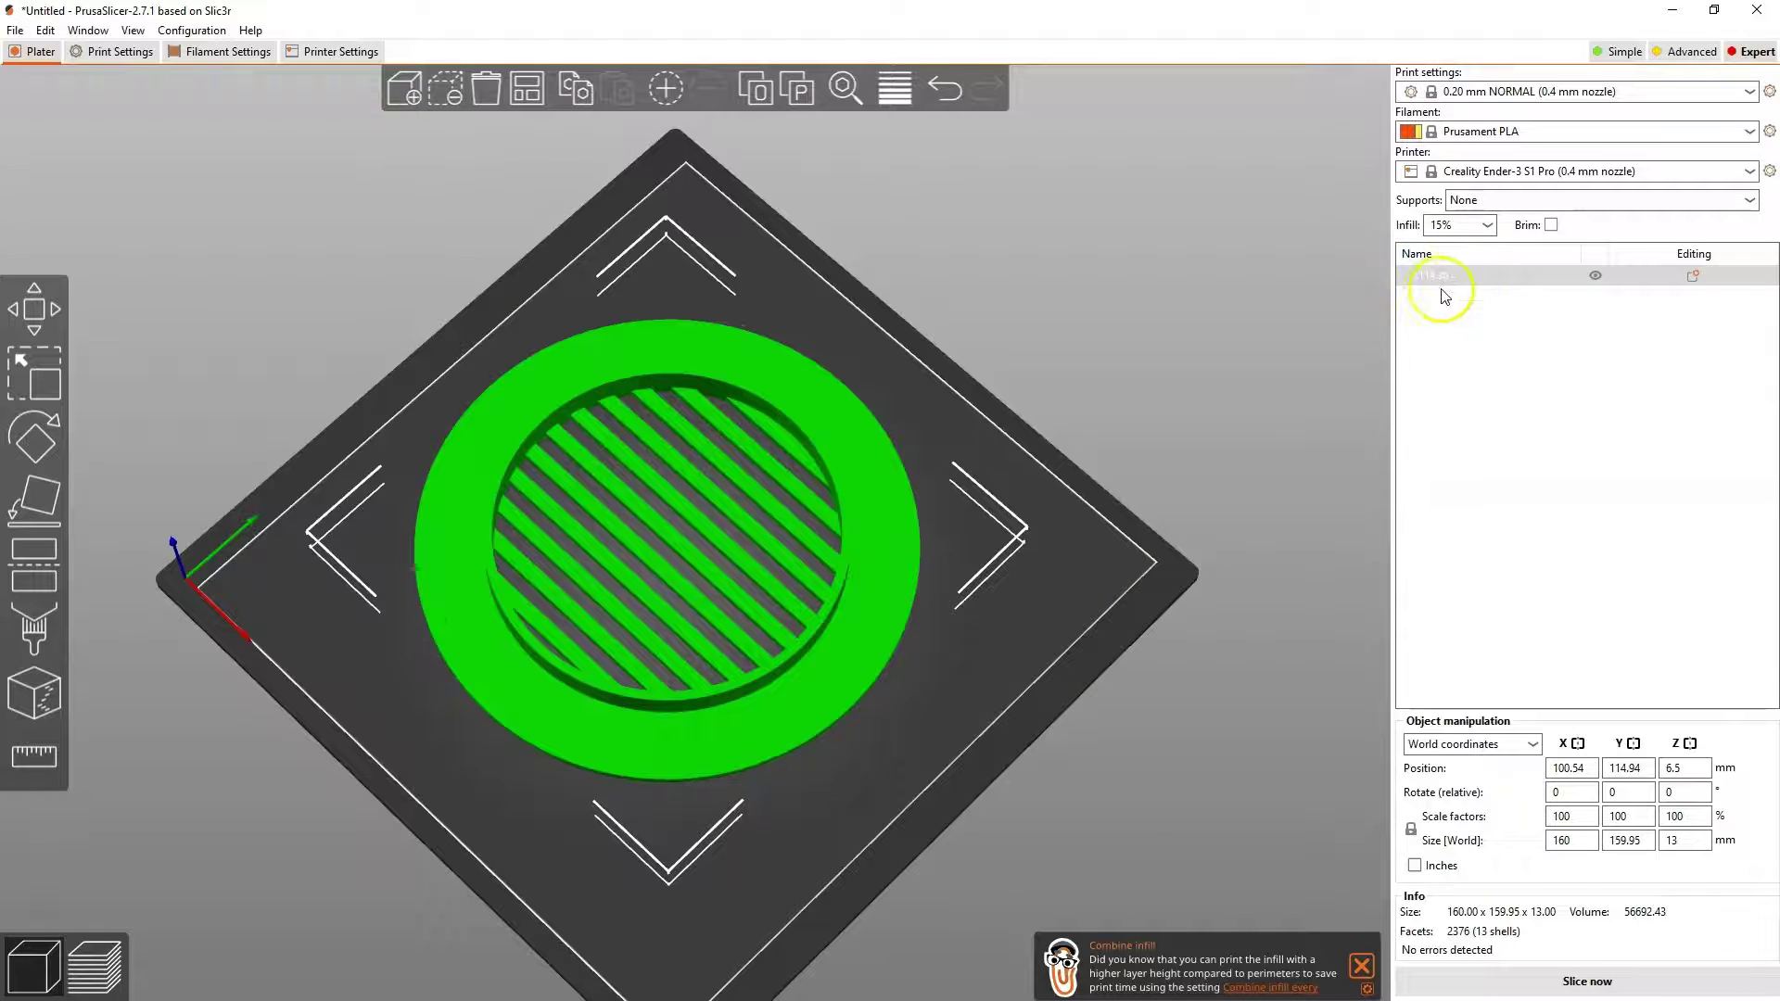
click(1529, 981)
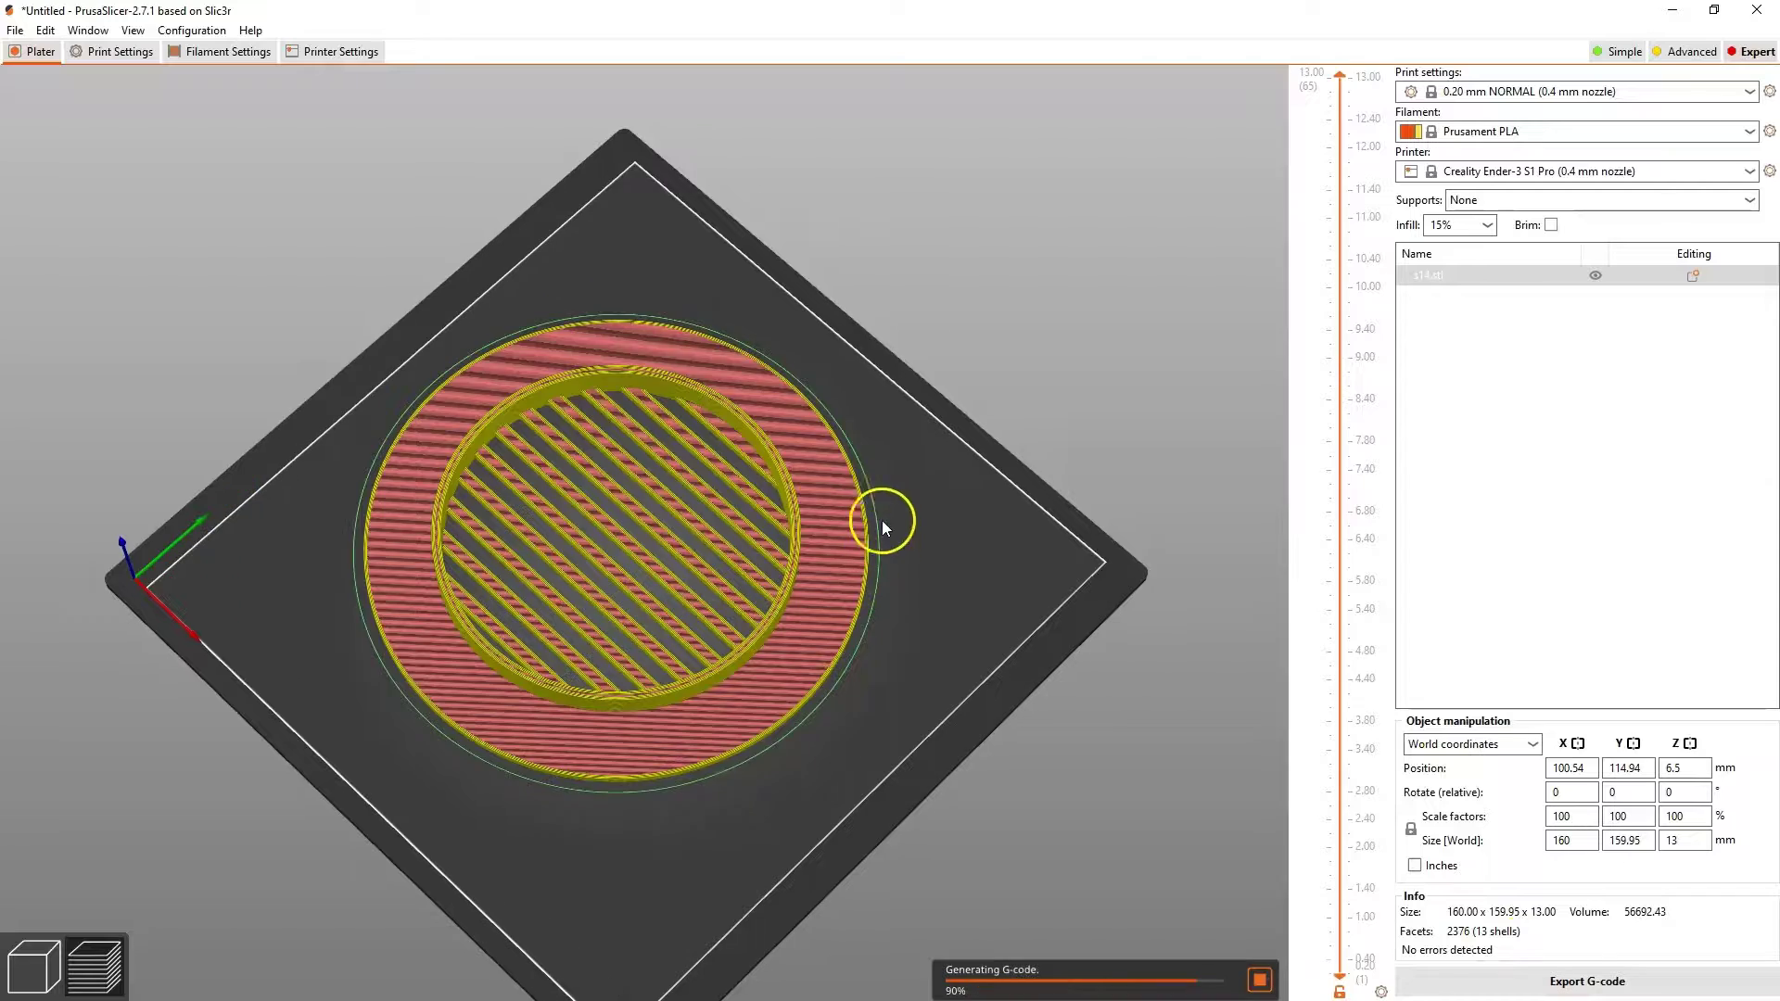
mouse_move(831, 627)
mouse_down()
mouse_move(787, 669)
mouse_move(877, 614)
mouse_move(850, 627)
mouse_move(854, 612)
mouse_up()
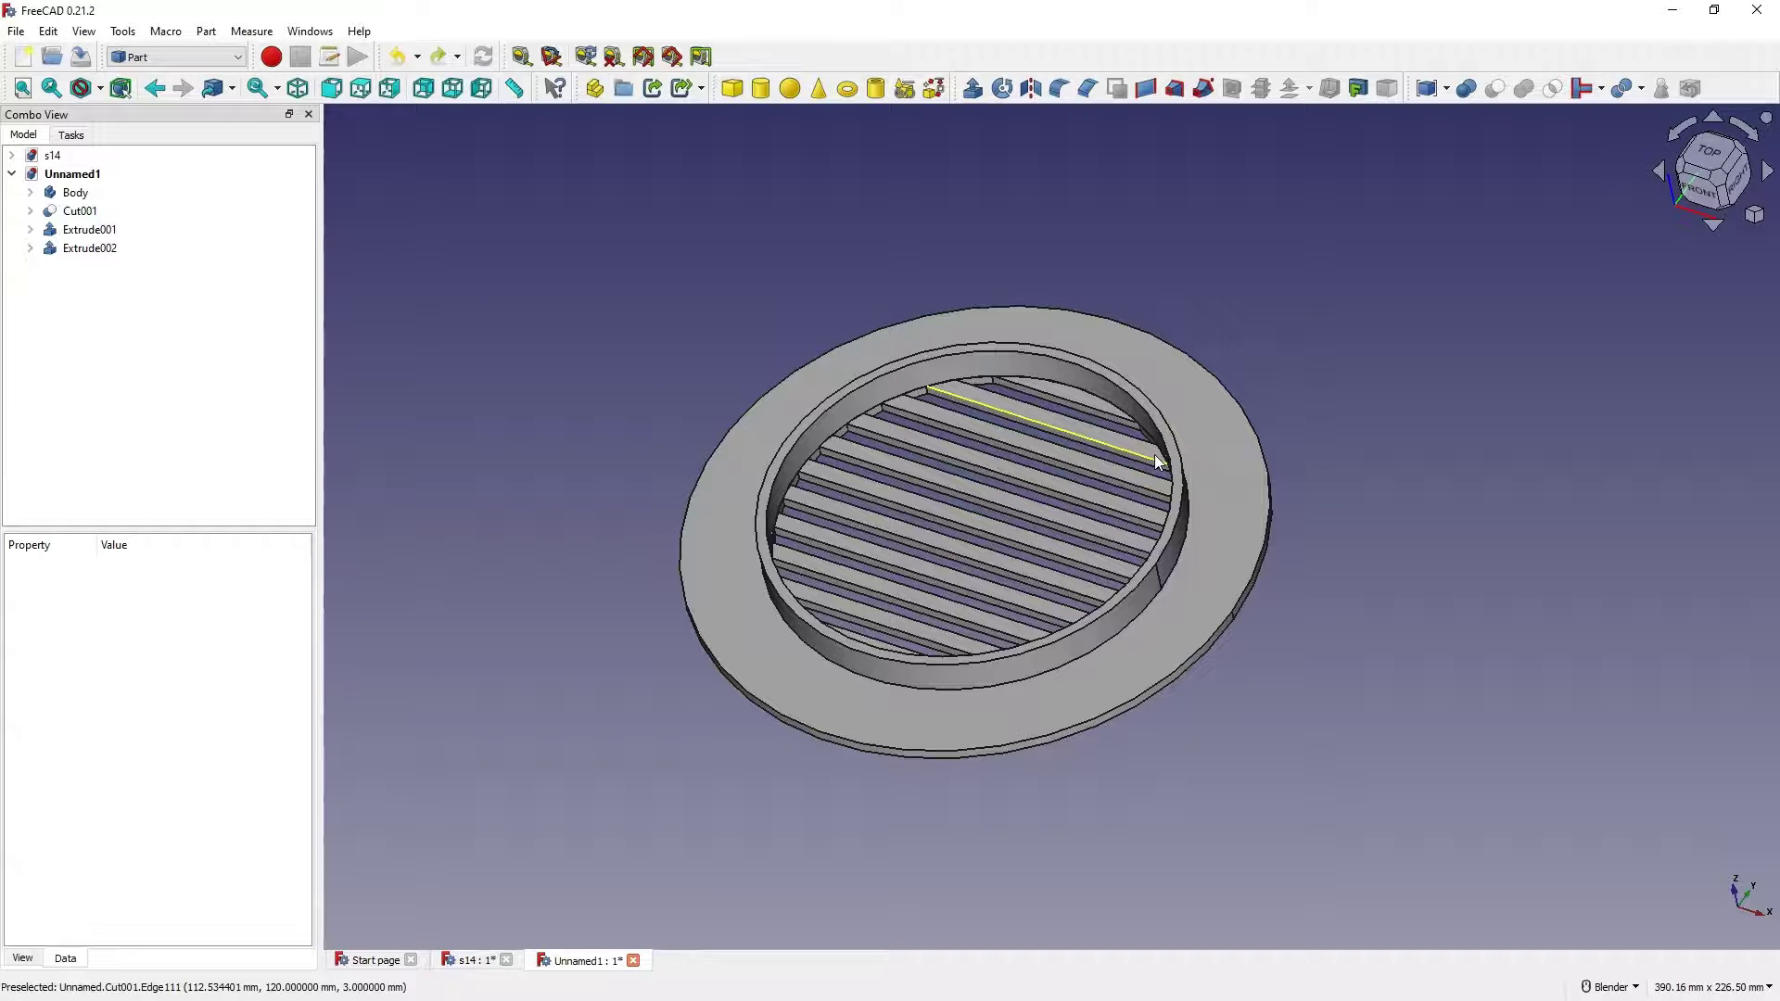
click(651, 330)
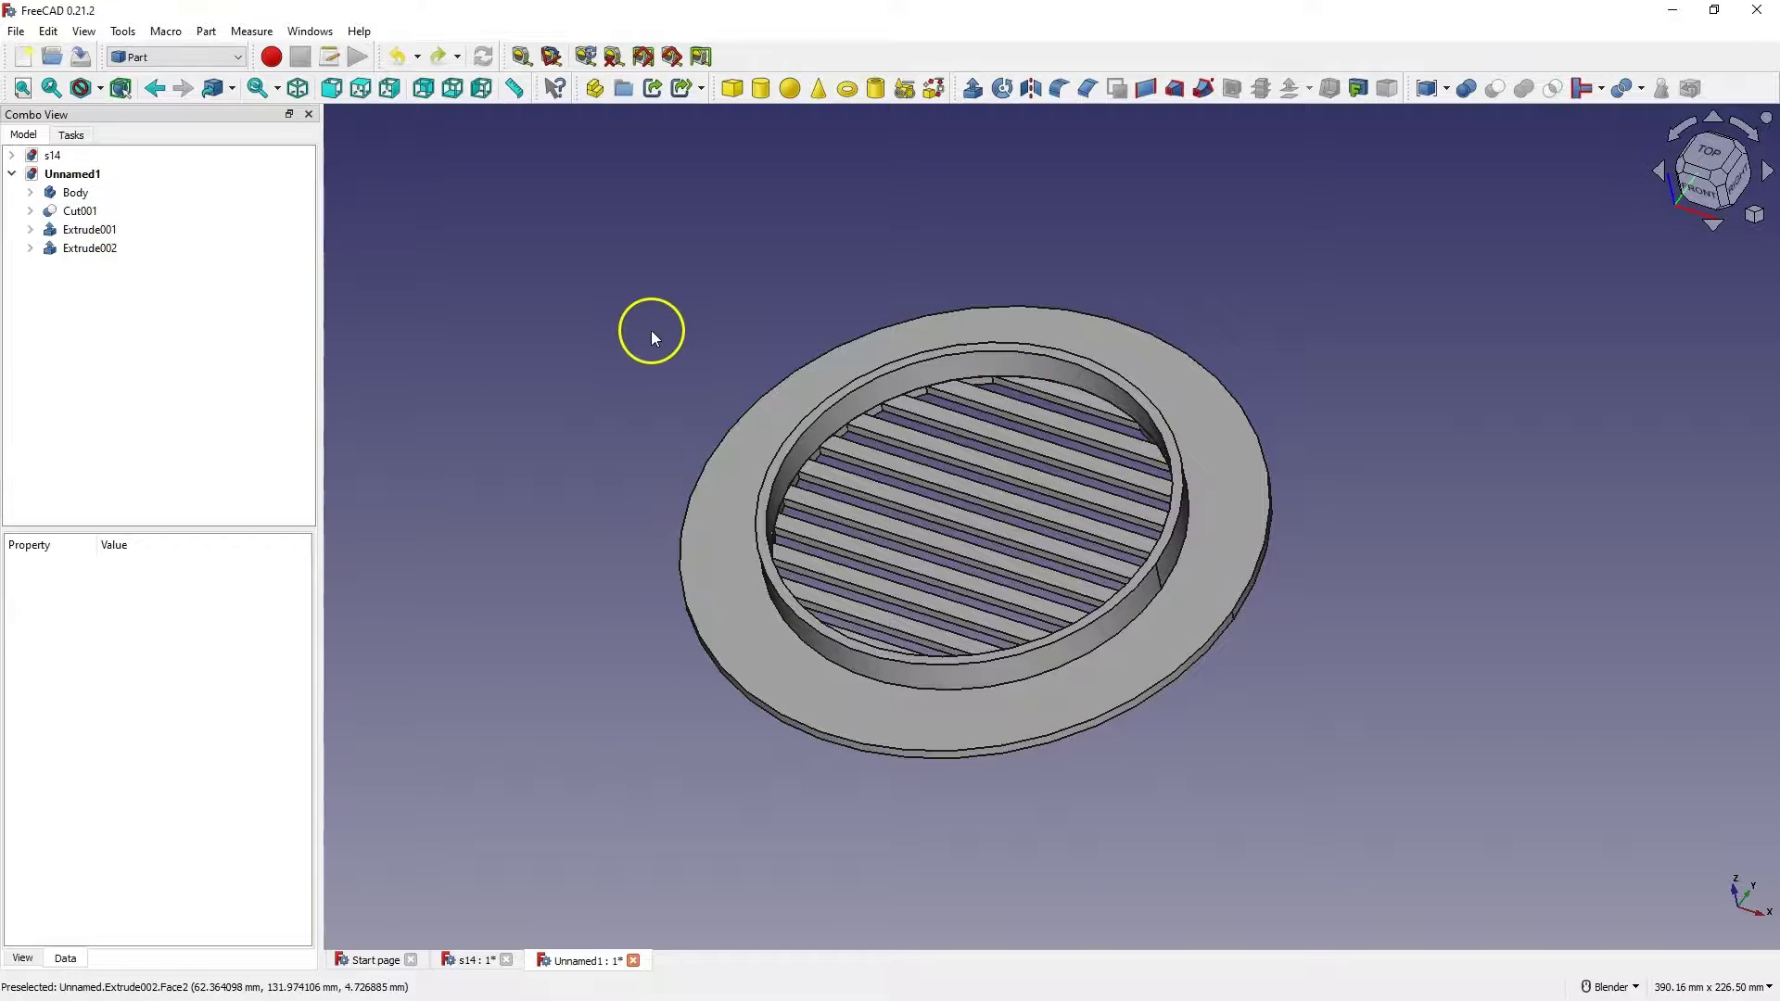
click(475, 960)
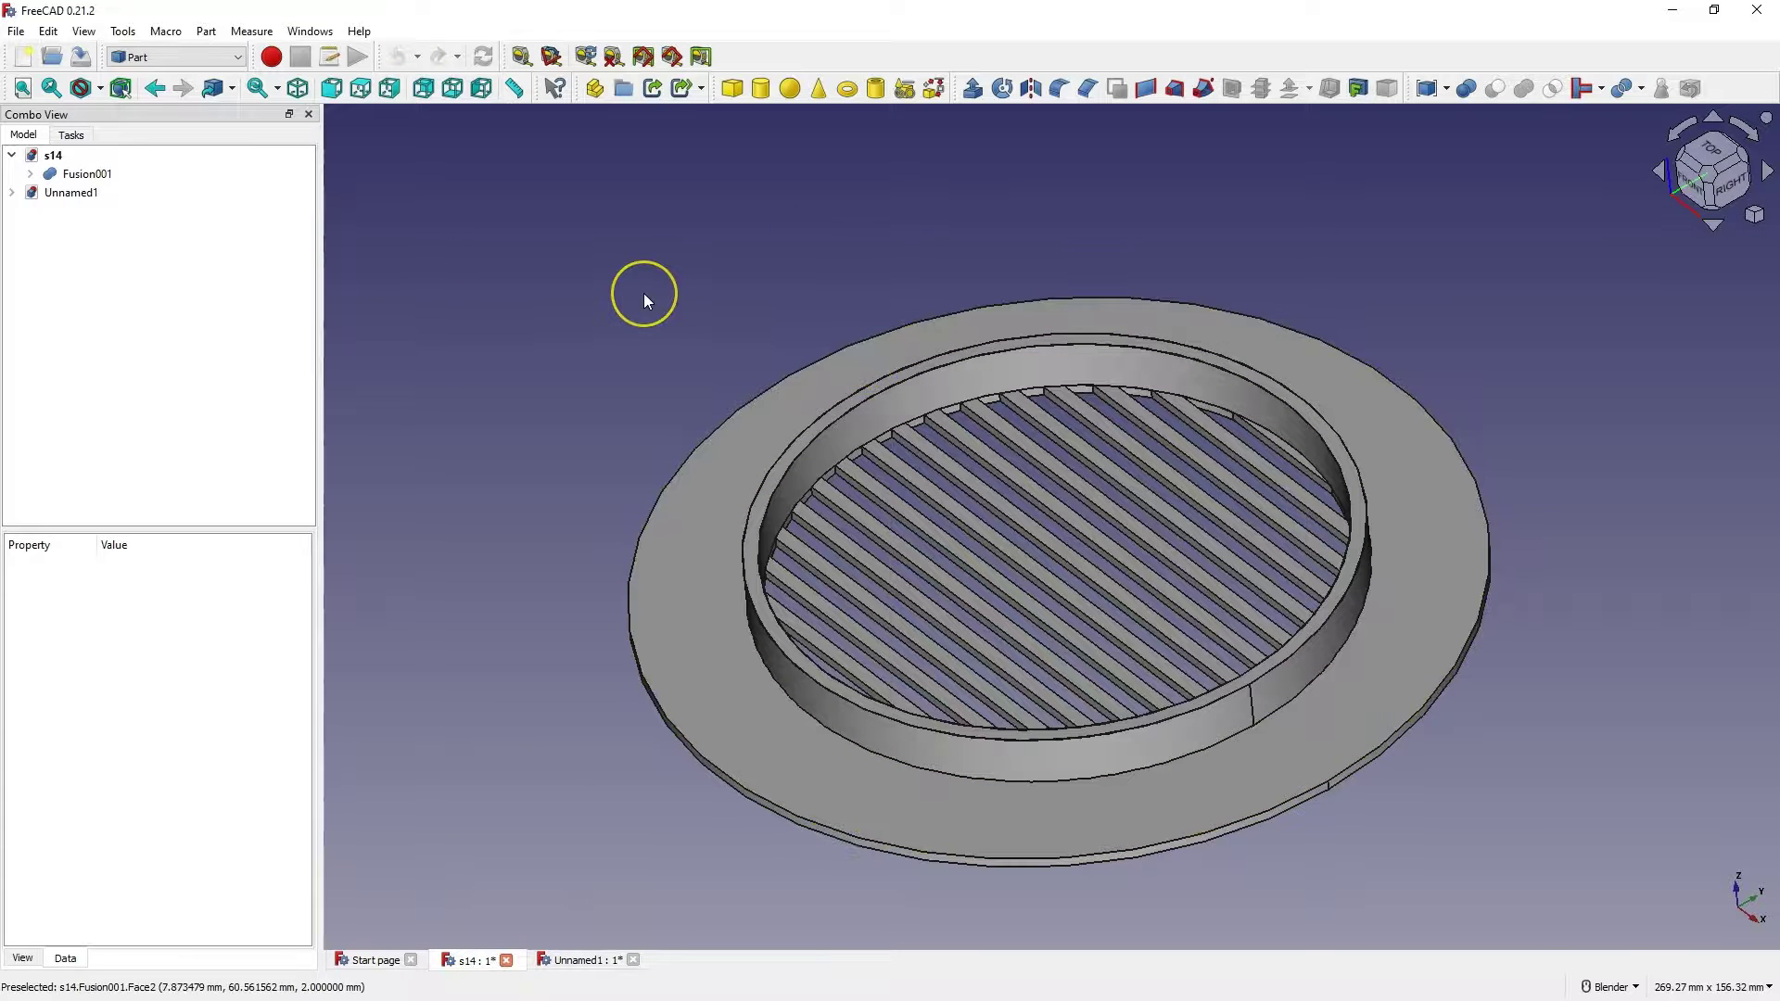
click(98, 173)
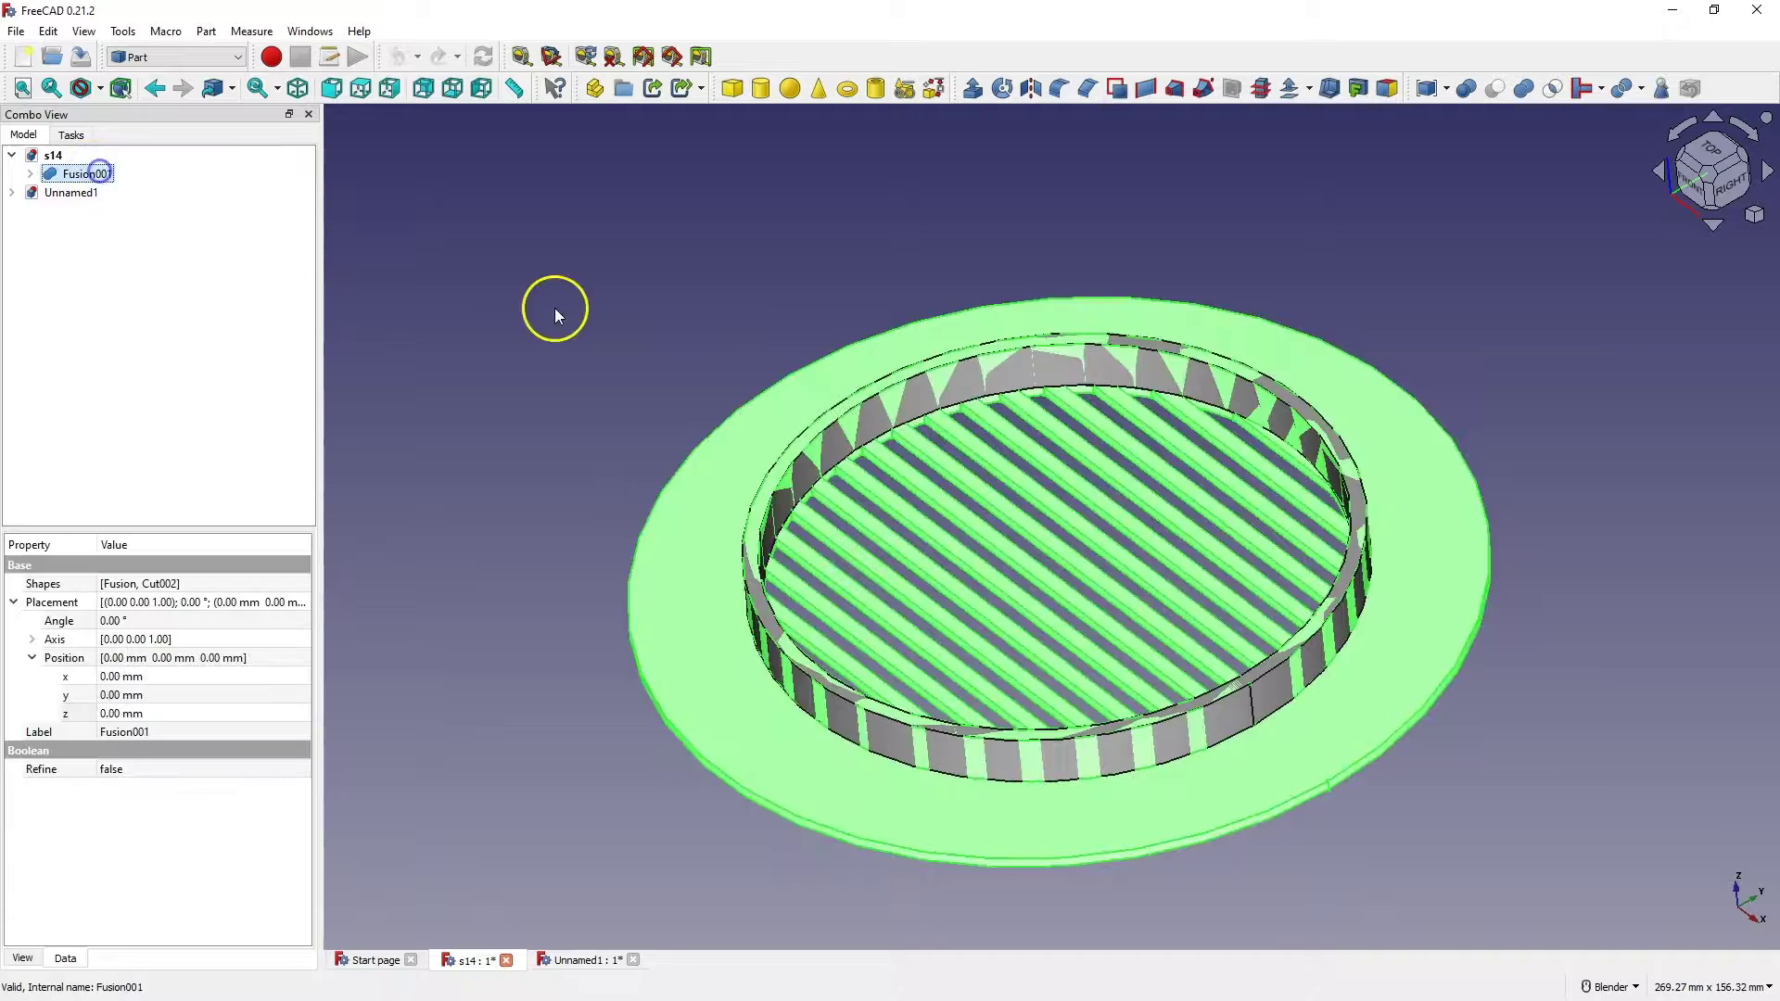
click(32, 173)
click(117, 211)
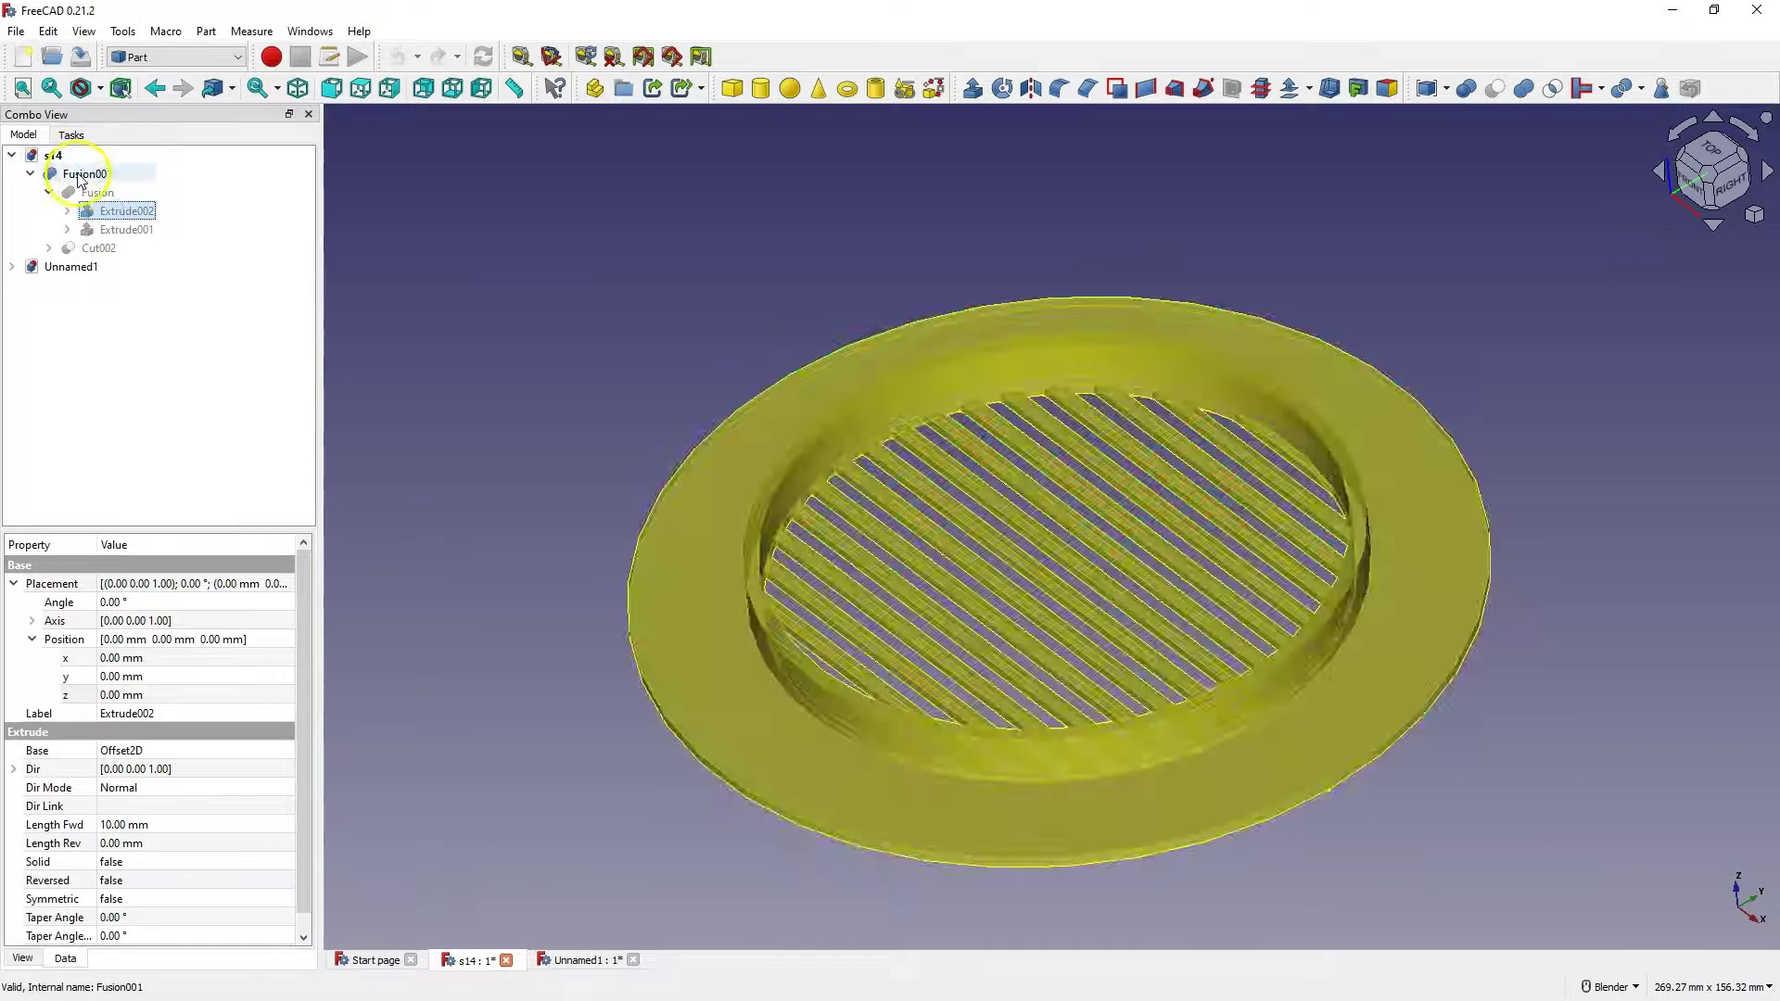
click(82, 176)
click(451, 252)
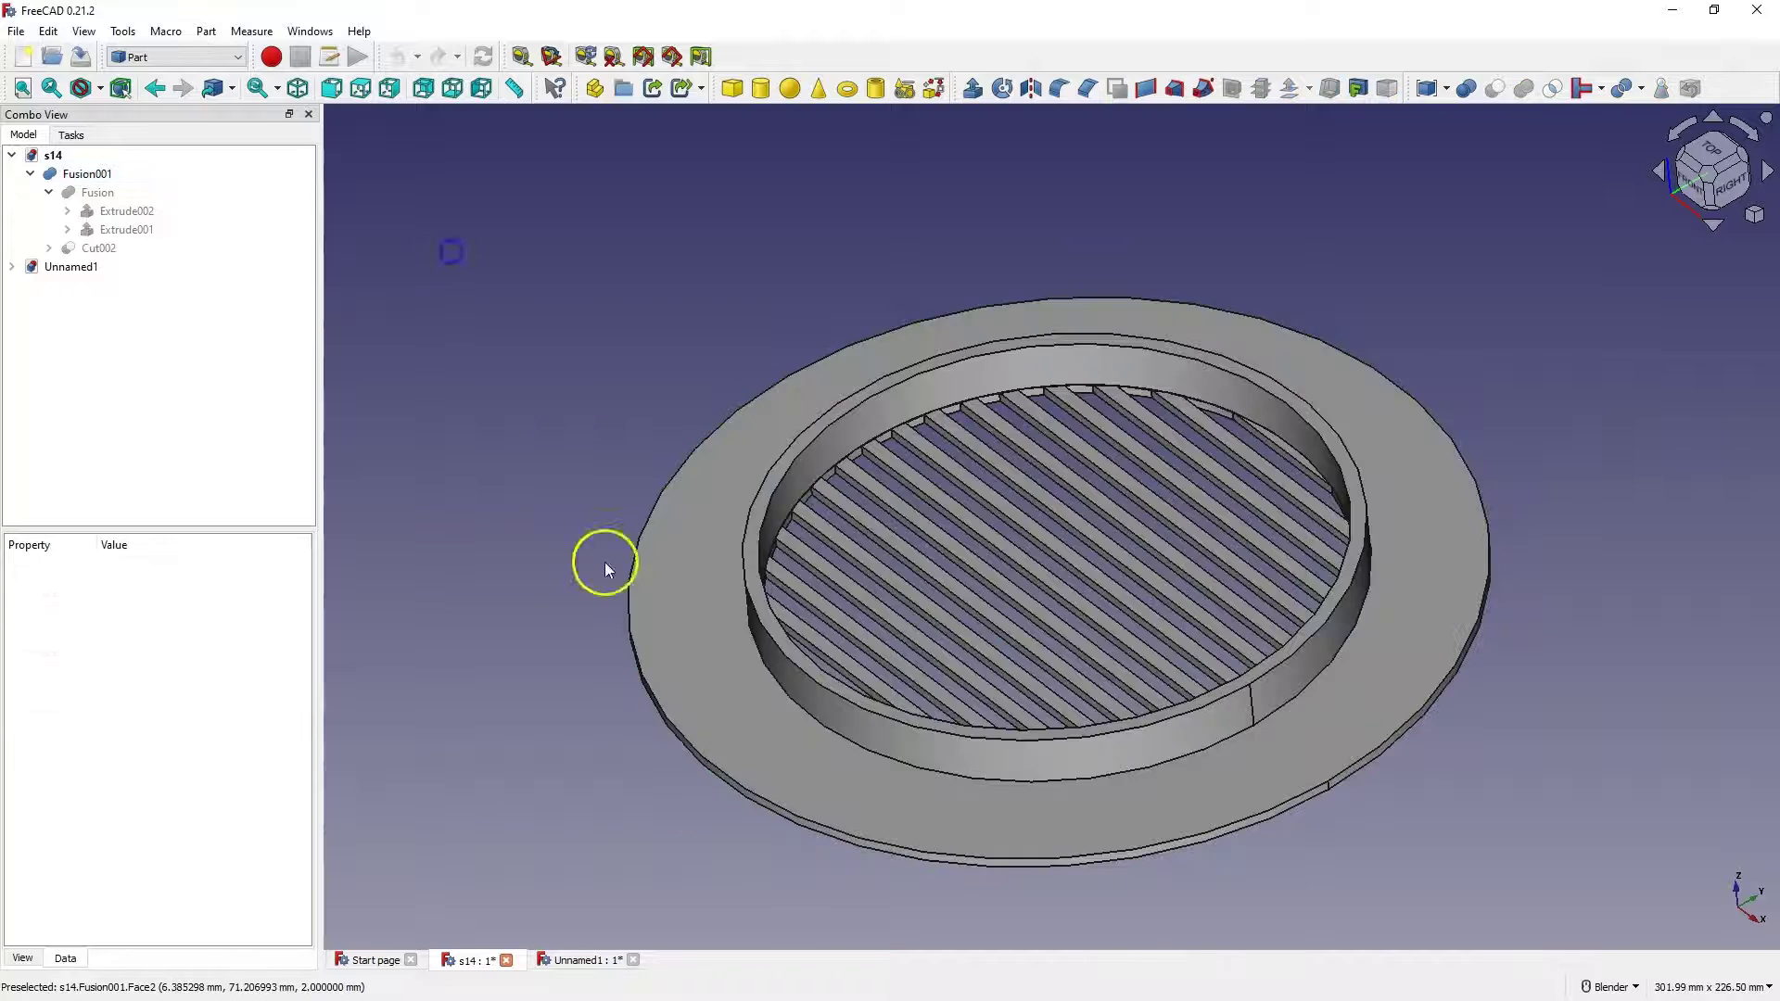
click(582, 960)
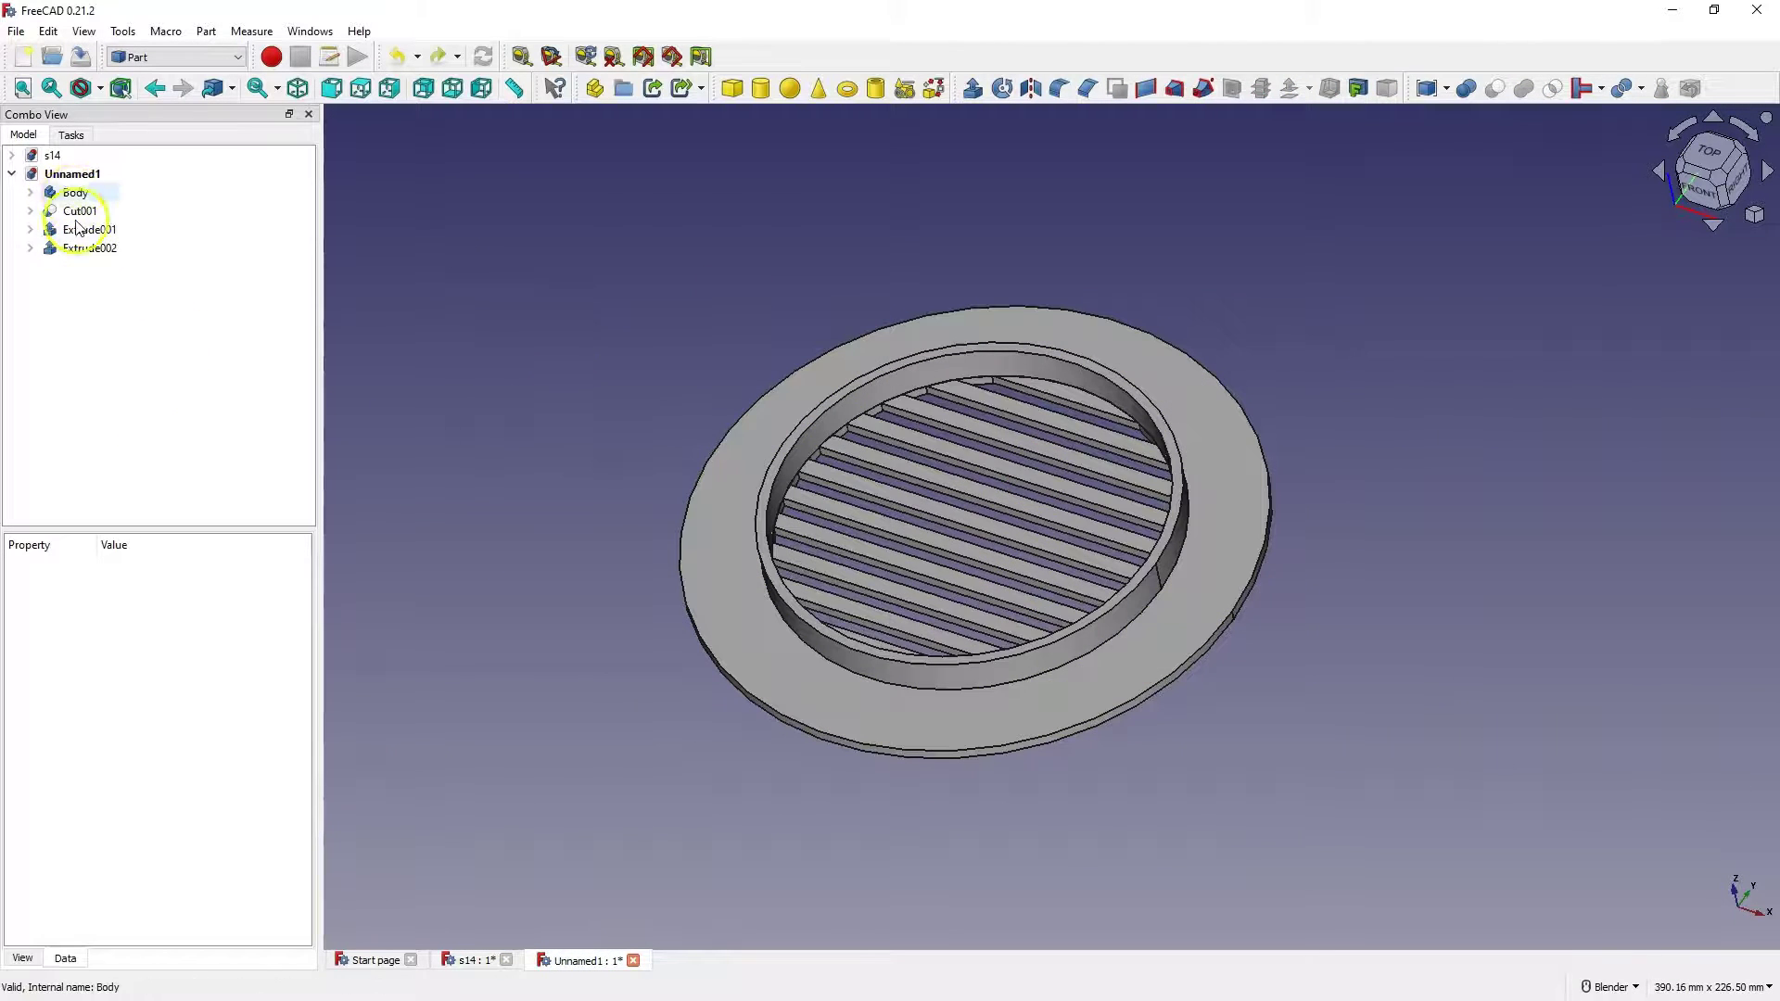